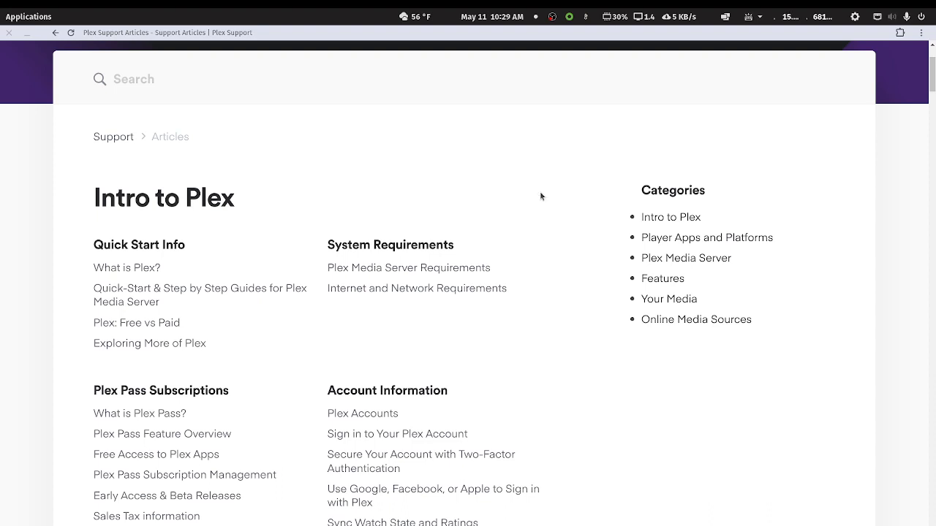
# Step: Copy the support page's URL and paste it into a blank Text Editor document to view it, closing the document without saving
pyautogui.click(922, 32)
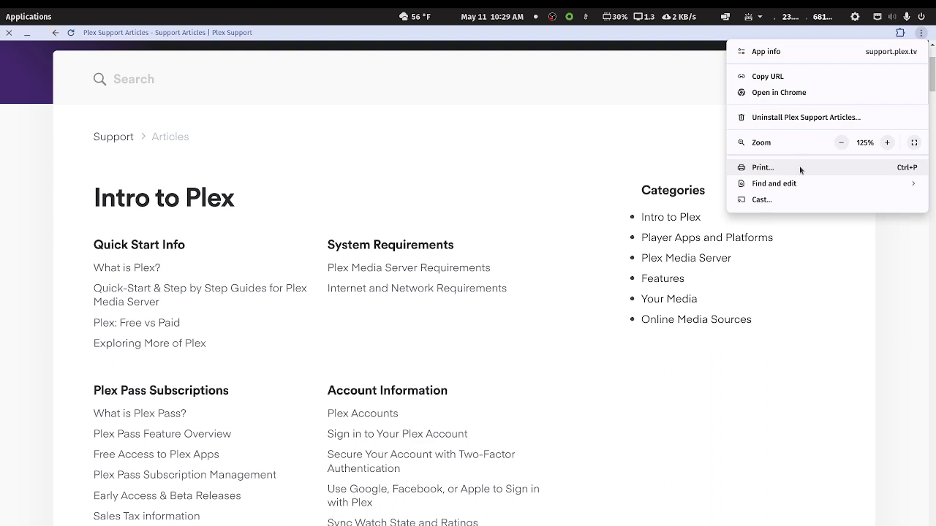
pyautogui.click(773, 76)
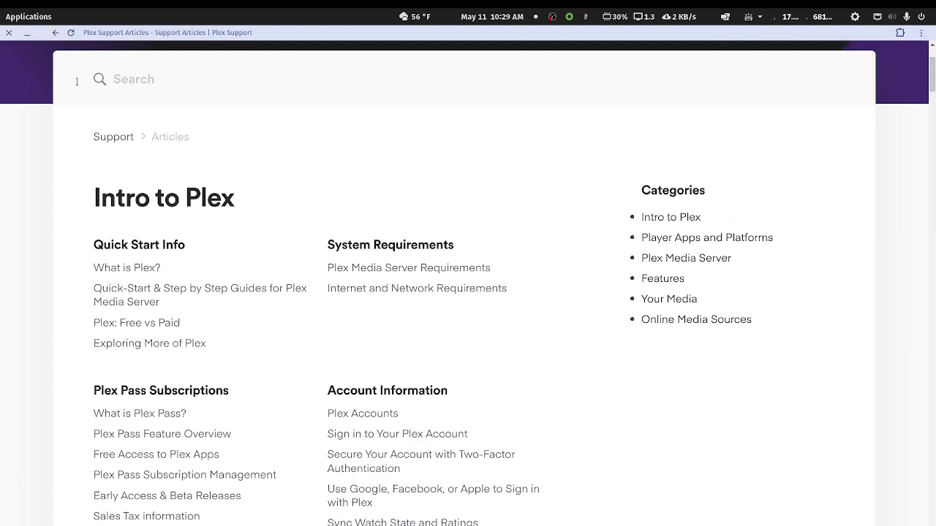
pyautogui.click(33, 15)
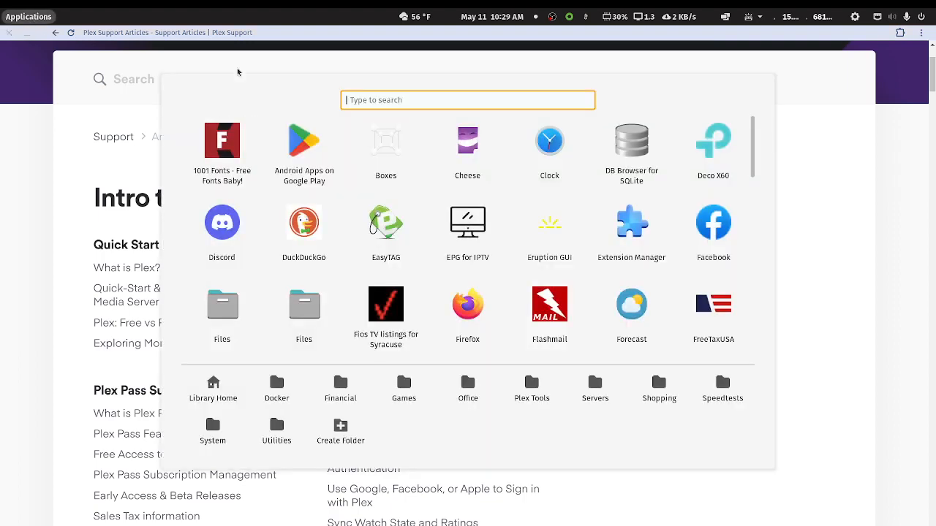
pyautogui.write('text')
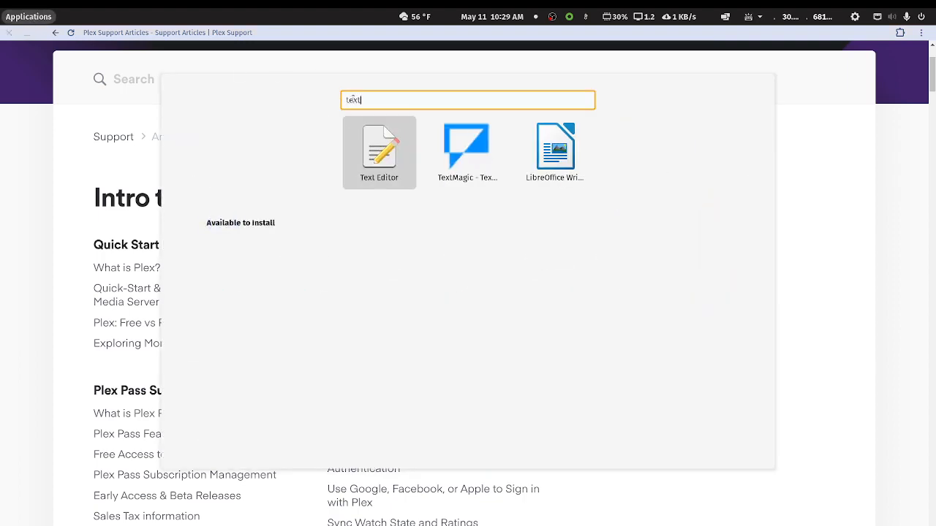
pyautogui.press('Return')
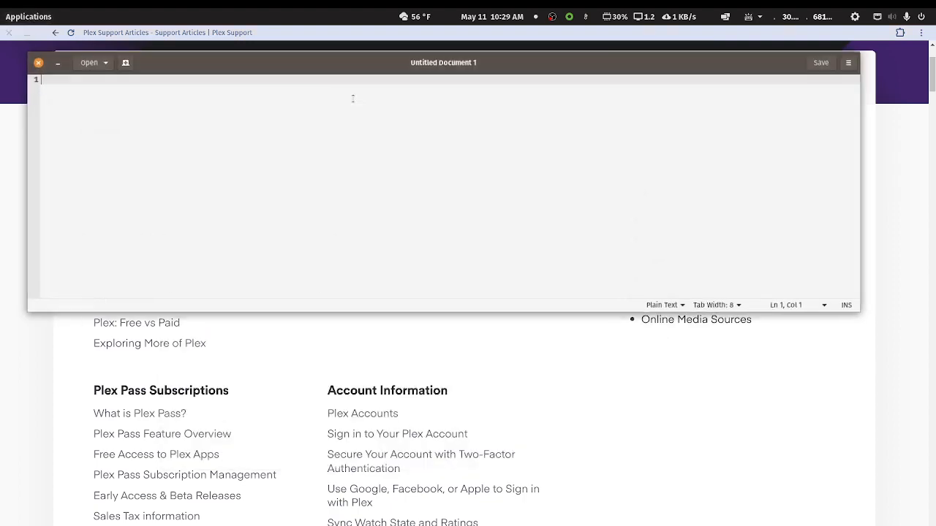
pyautogui.hotkey('ctrl', 'v')
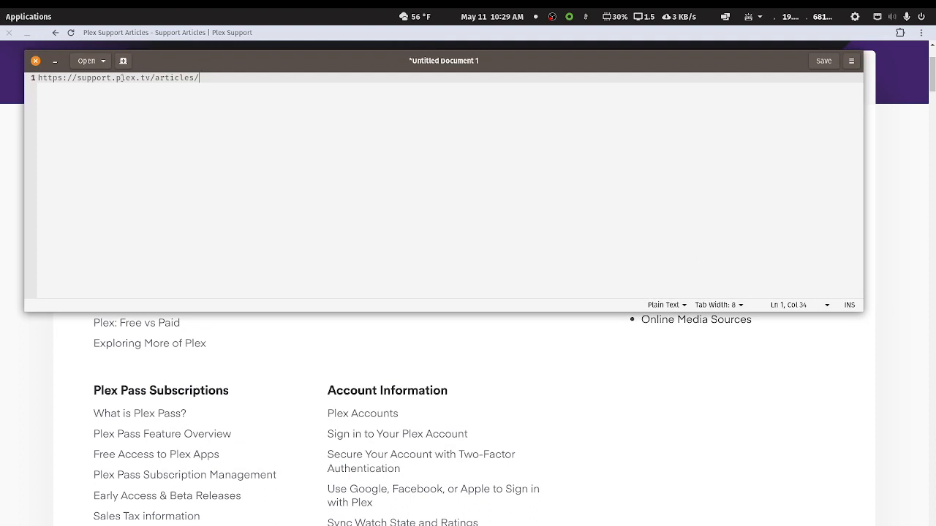
pyautogui.click(36, 62)
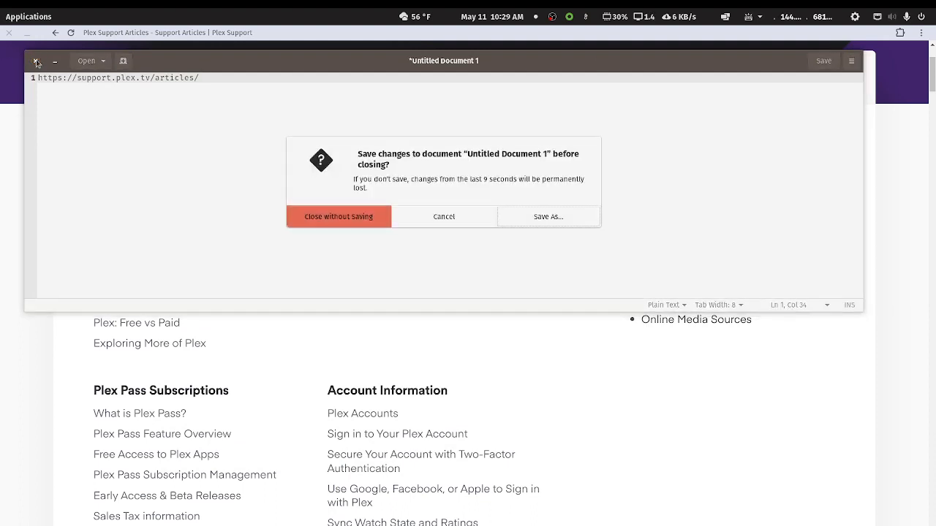
pyautogui.click(371, 223)
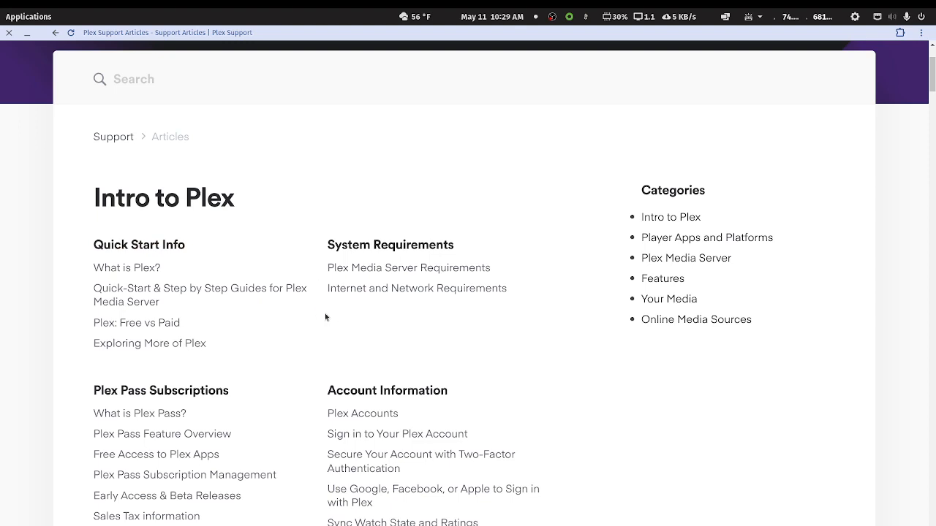
# Step: Find the Your Media section in the Plex support article list and open the Movie Files (Naming and Organizing) category
pyautogui.scroll(-8, 325, 314)
pyautogui.scroll(-10, 324, 316)
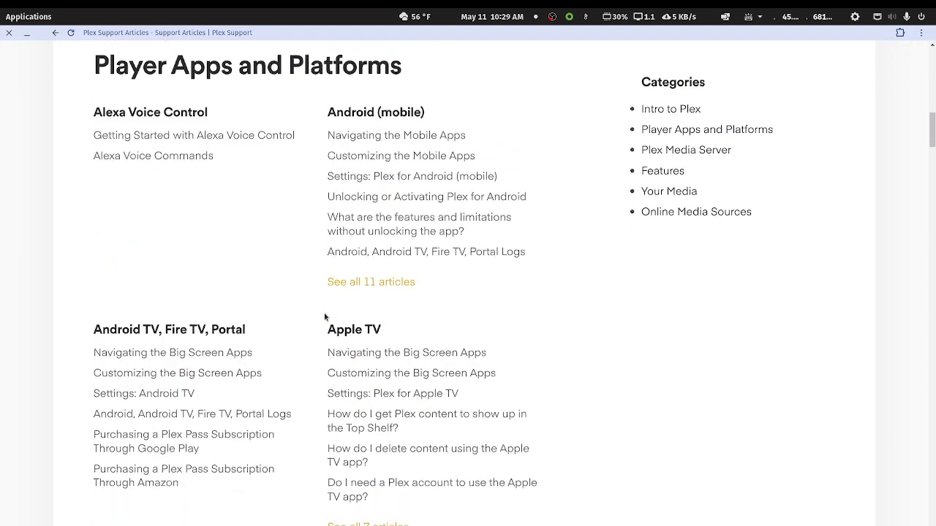
pyautogui.scroll(-12, 324, 316)
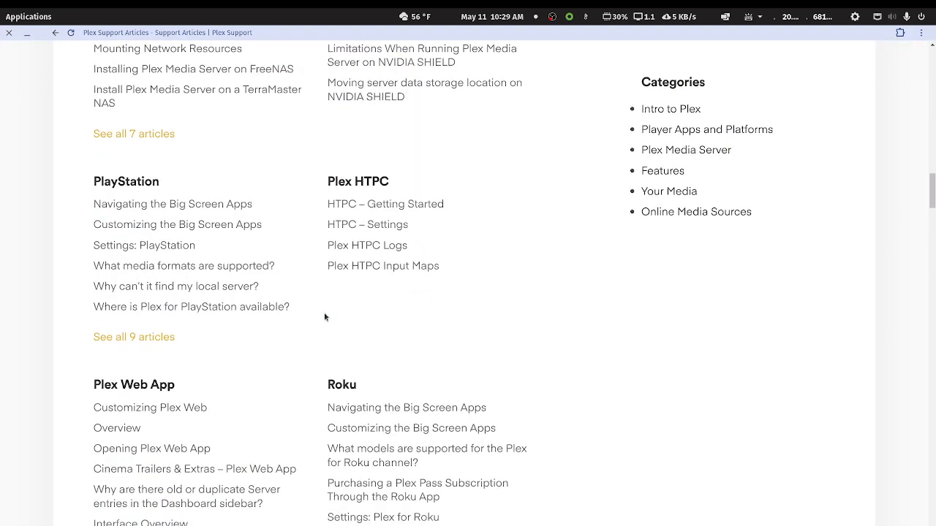
pyautogui.scroll(-7, 325, 317)
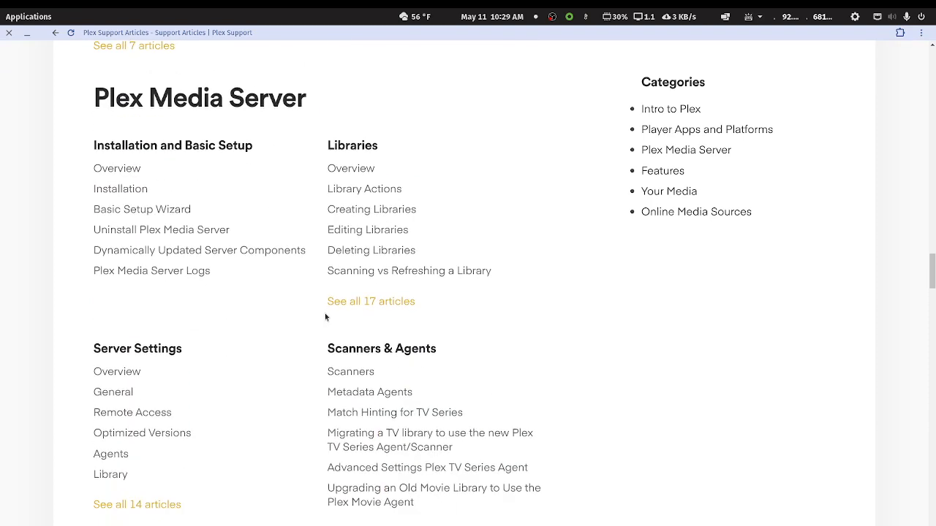
pyautogui.scroll(-20, 326, 316)
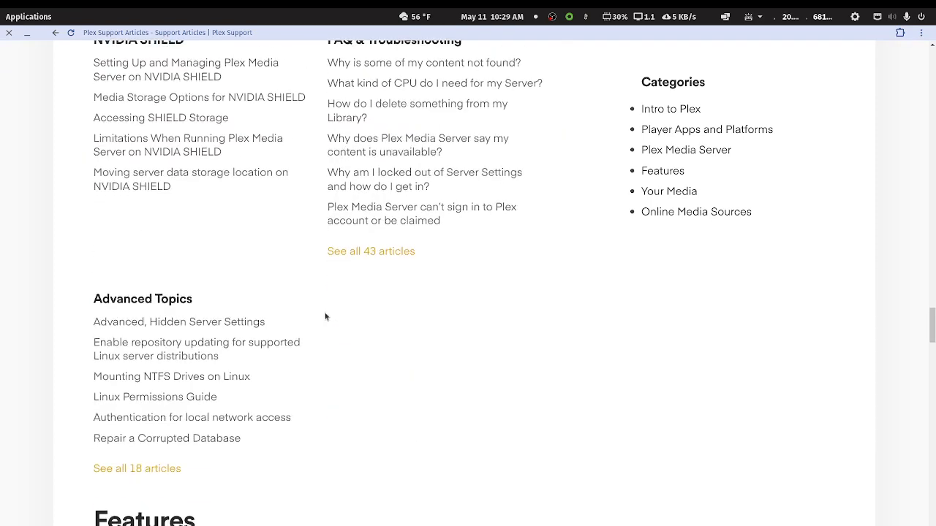
pyautogui.scroll(-20, 325, 317)
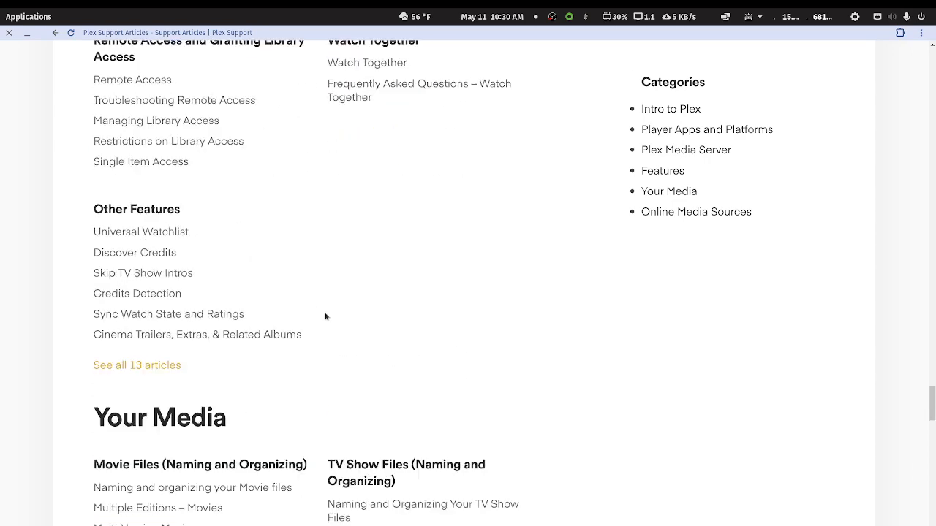
pyautogui.scroll(-6, 326, 316)
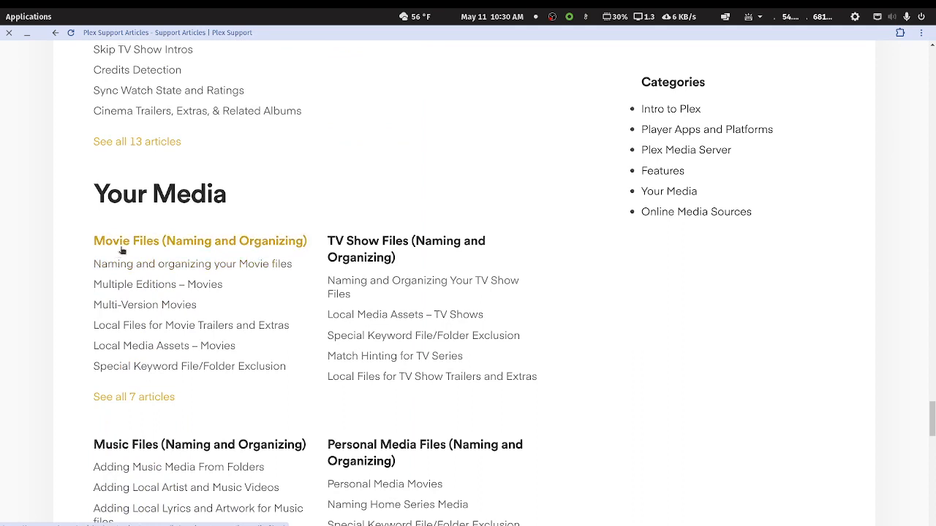
pyautogui.click(205, 242)
# Step: Open the article "Naming and organizing your Movie files" and go to its Movies in Their Own Folders section
pyautogui.scroll(-3, 260, 324)
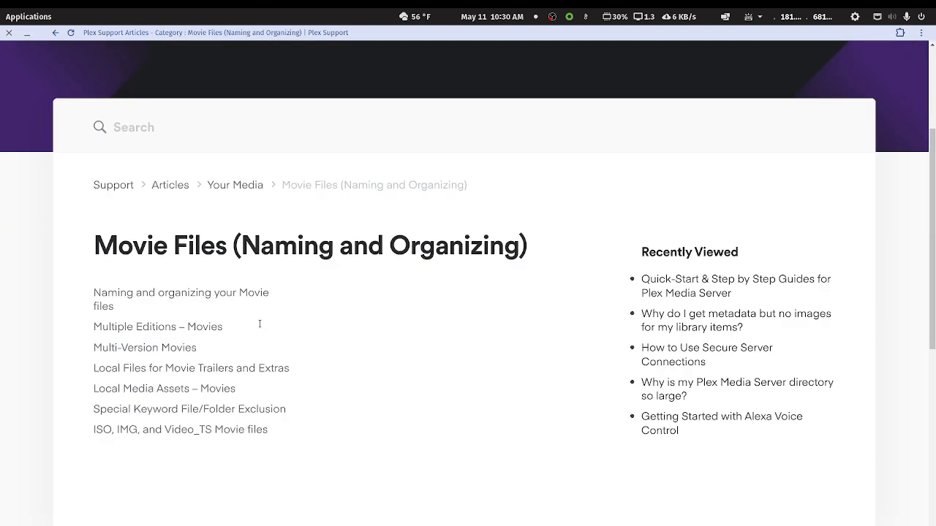
pyautogui.scroll(-2, 260, 324)
pyautogui.scroll(2, 260, 327)
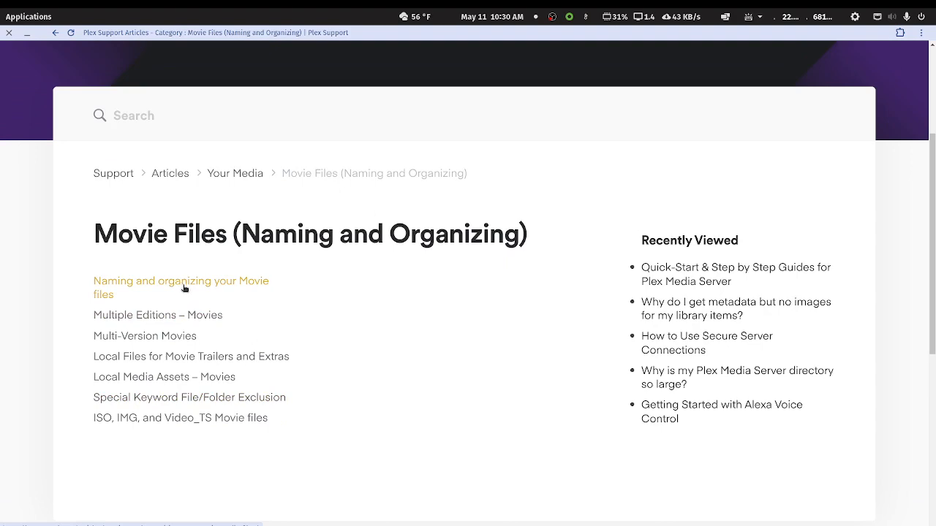
pyautogui.click(183, 286)
pyautogui.scroll(-5, 209, 313)
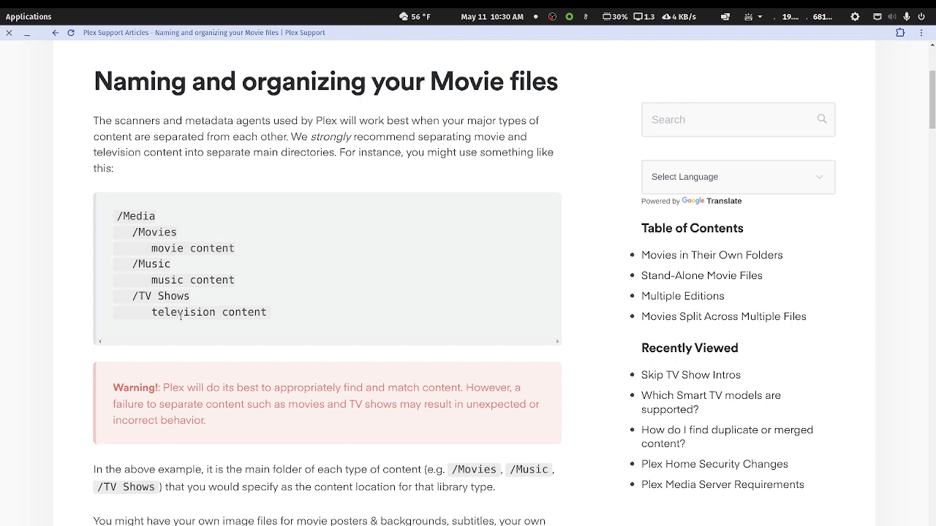
pyautogui.scroll(-7, 181, 317)
pyautogui.scroll(-2, 180, 315)
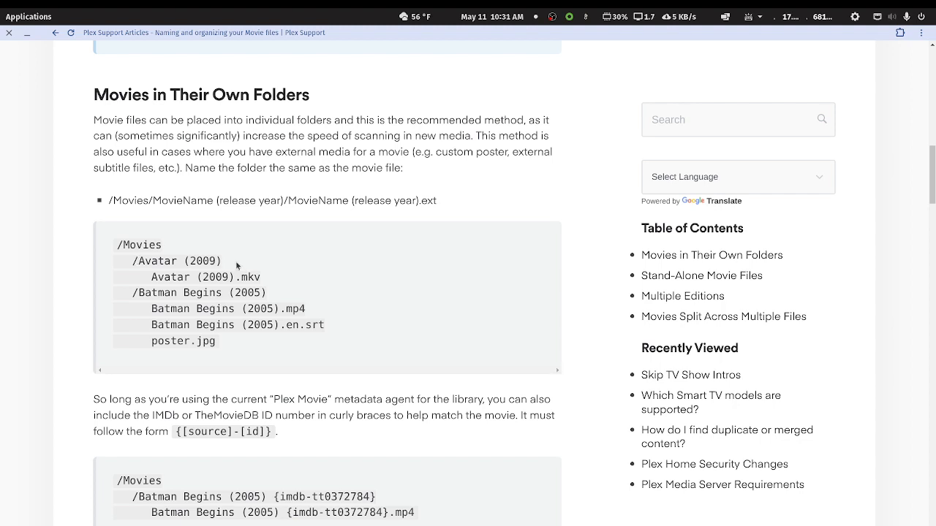
# Step: Highlight the example folder name "Avatar (2009)" and review the movie article's naming and folder structure examples
pyautogui.moveTo(236, 261); pyautogui.dragTo(134, 261)
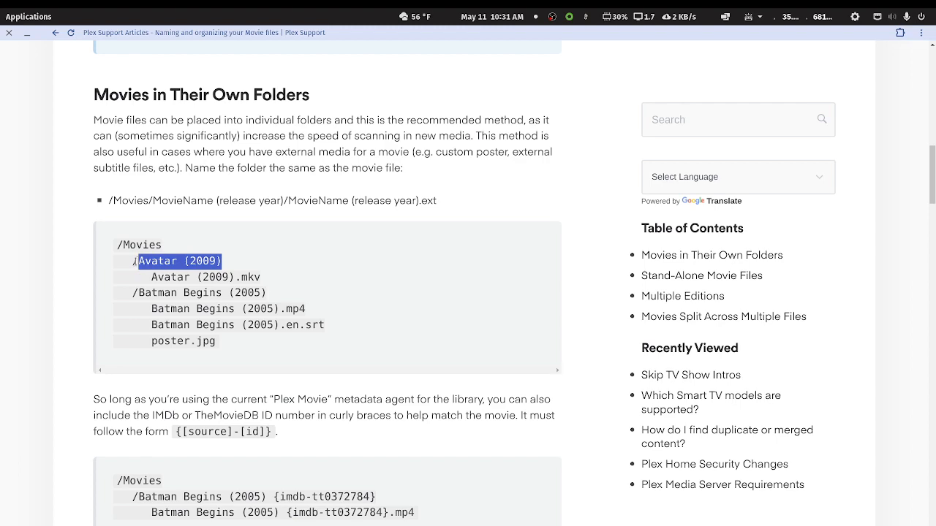
pyautogui.scroll(-3, 136, 261)
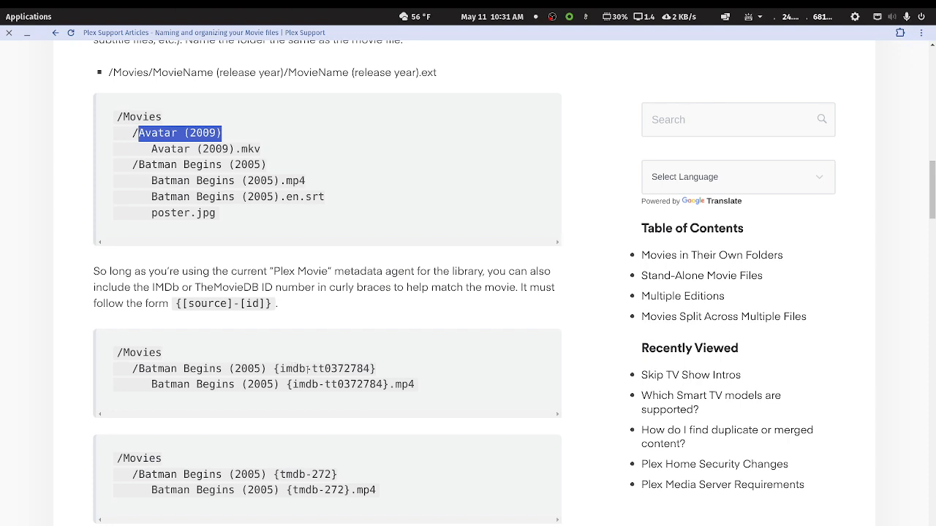
pyautogui.scroll(5, 306, 368)
pyautogui.scroll(6, 304, 369)
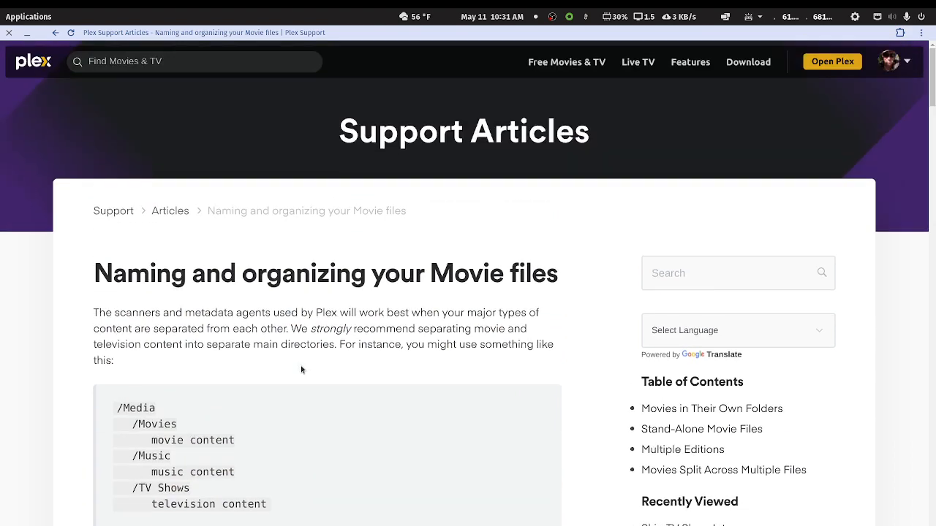
pyautogui.scroll(-3, 300, 364)
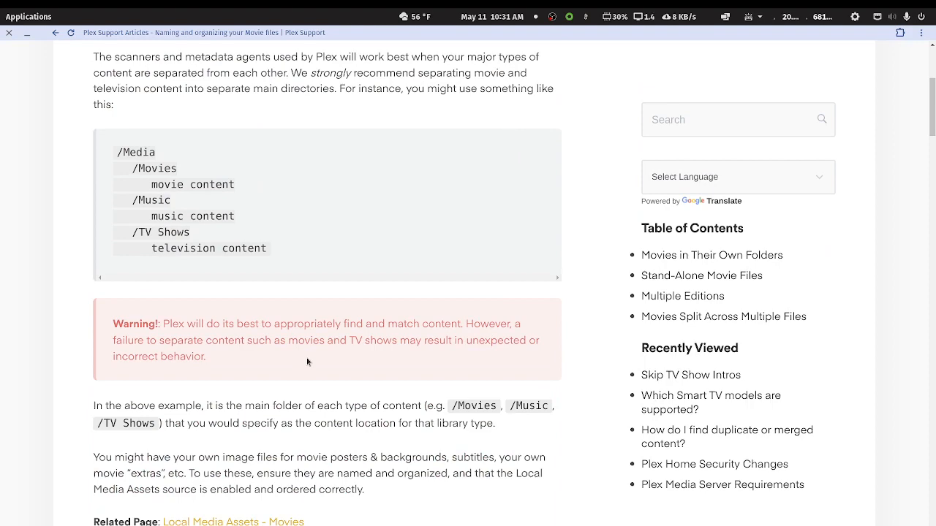
pyautogui.scroll(3, 306, 358)
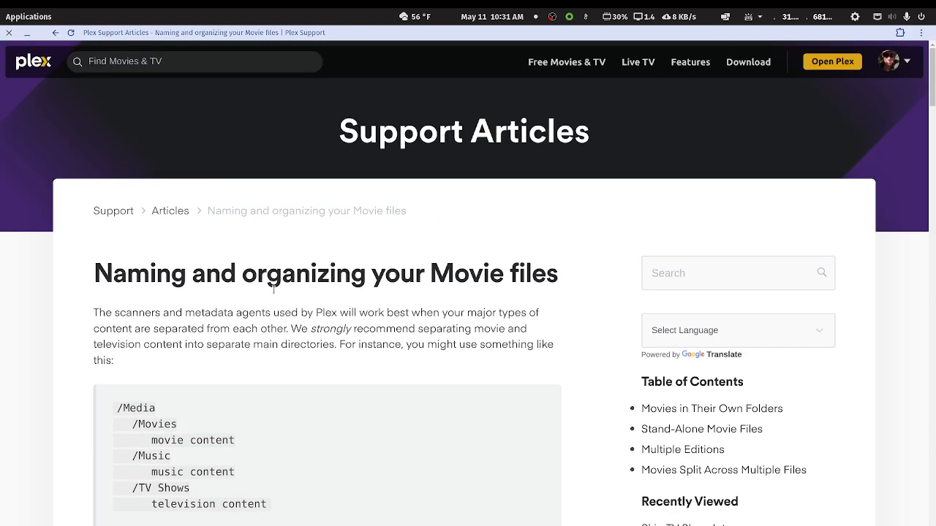
# Step: Return to the full support article list and open the article "Naming and Organizing Your TV Show Files"
pyautogui.click(55, 33)
pyautogui.click(54, 33)
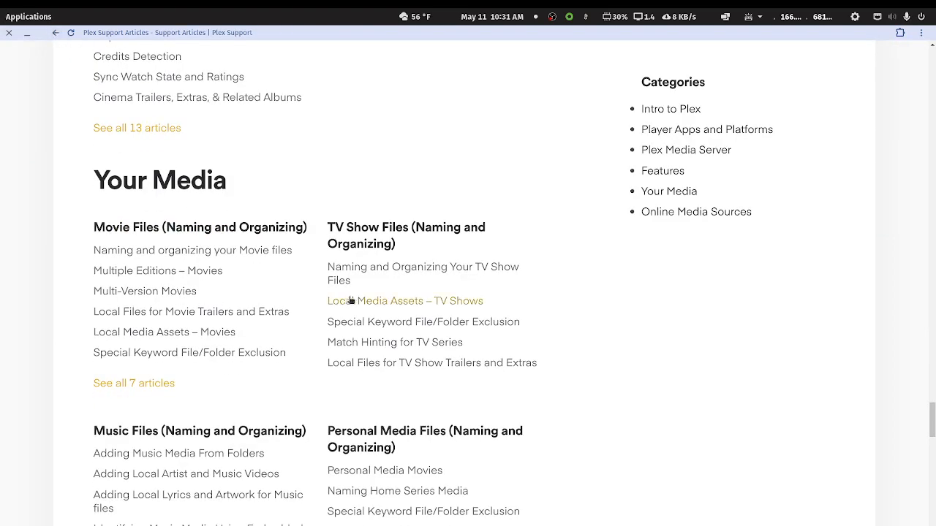
pyautogui.click(384, 278)
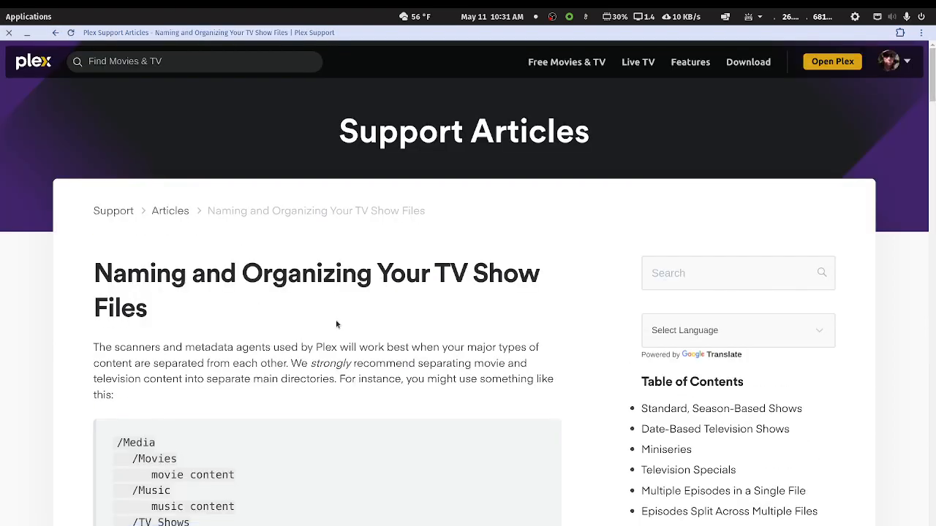
# Step: Skim the TV show naming article down to the folder structure listing in its Examples section
pyautogui.scroll(-5, 335, 322)
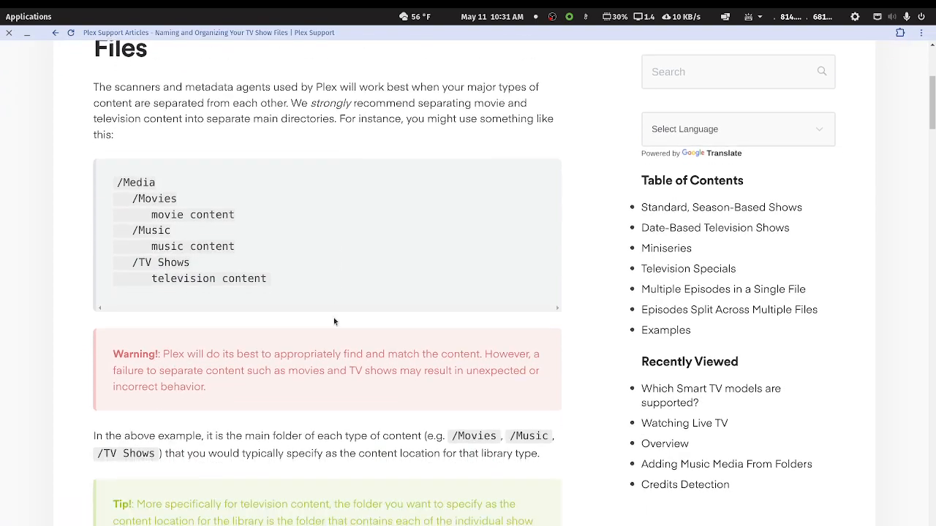
pyautogui.scroll(-10, 288, 238)
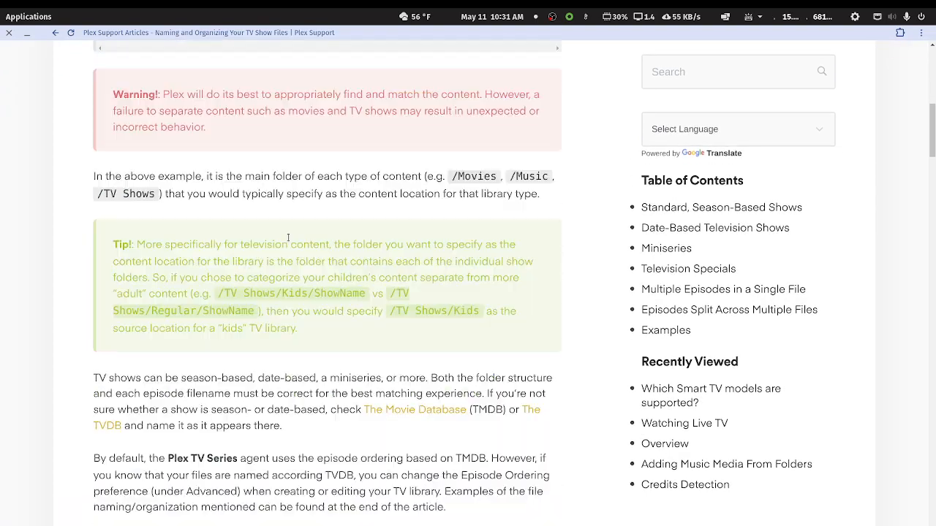
pyautogui.scroll(-20, 288, 238)
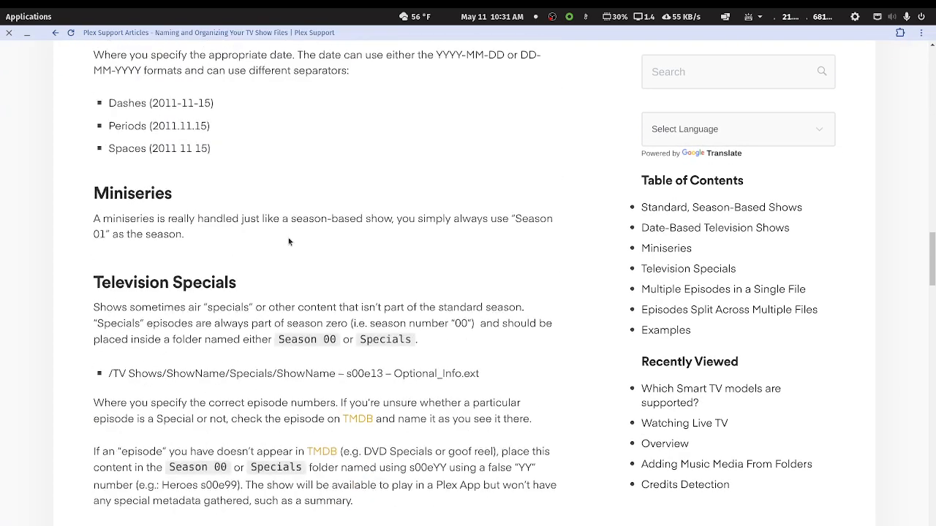
pyautogui.scroll(-15, 288, 238)
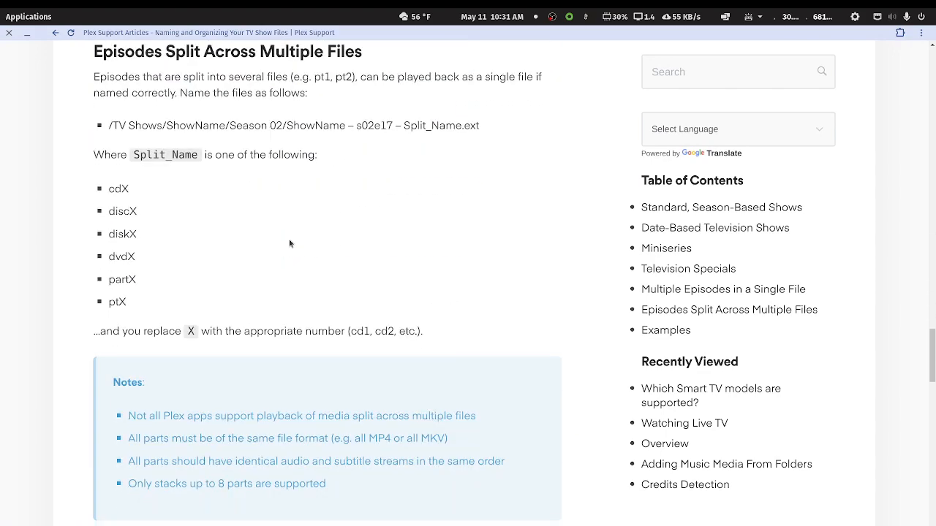
pyautogui.scroll(-5, 289, 239)
pyautogui.scroll(1, 249, 190)
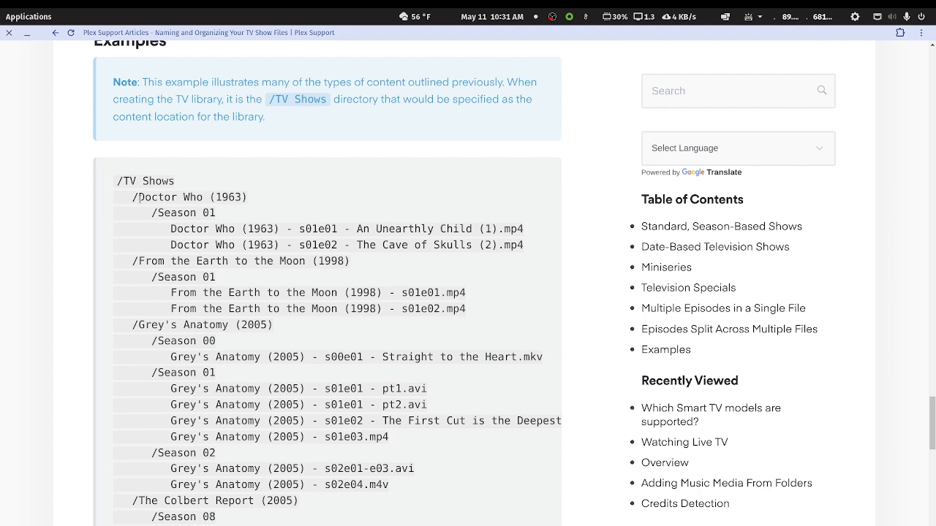
# Step: Highlight the full "Doctor Who (1963)" example folder name, followed by its year and its title separately
pyautogui.moveTo(139, 197); pyautogui.dragTo(247, 196)
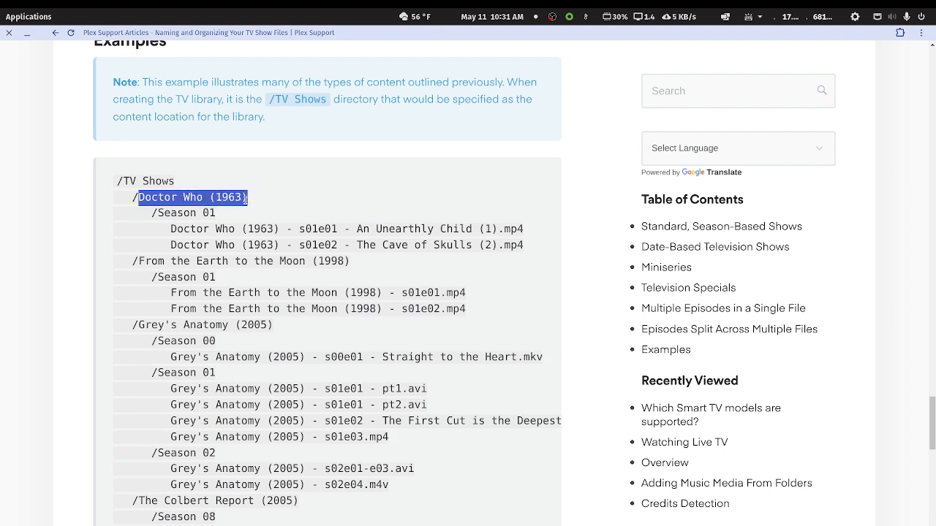
pyautogui.click(244, 198)
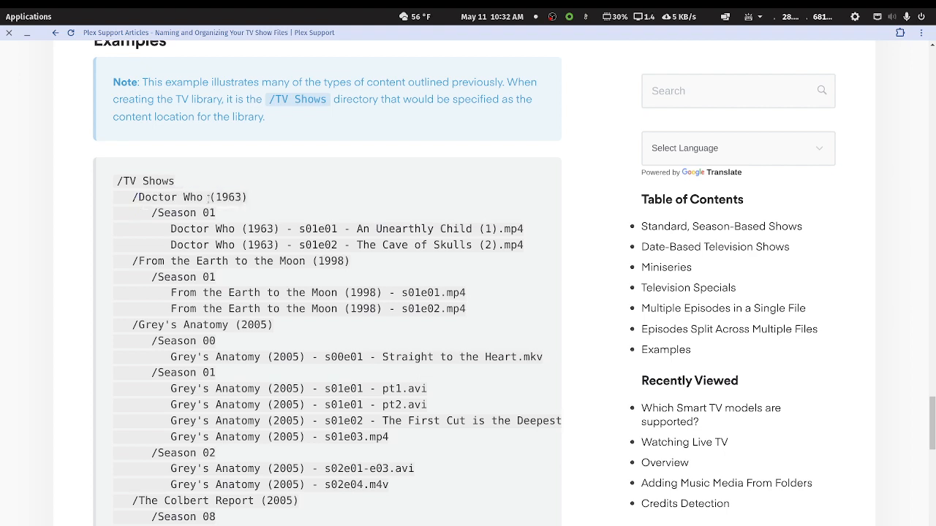
pyautogui.moveTo(210, 197); pyautogui.dragTo(248, 202)
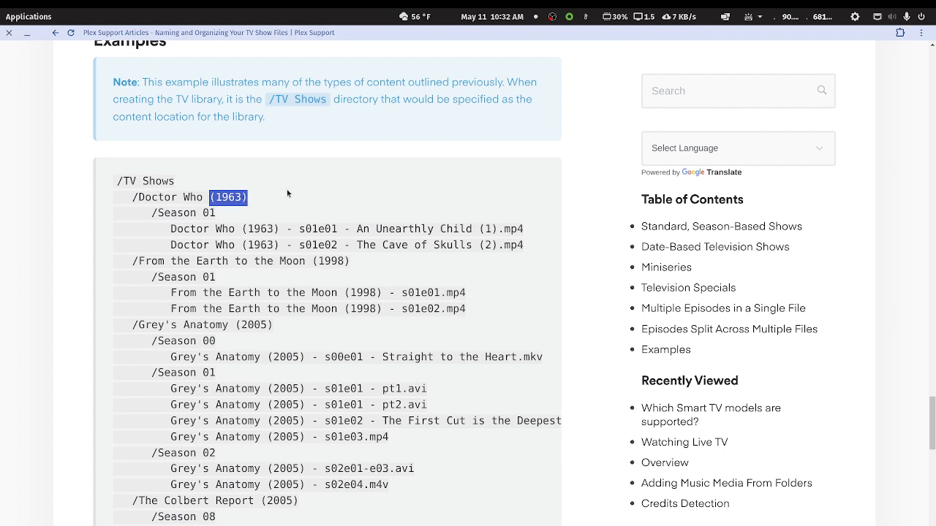
pyautogui.click(206, 198)
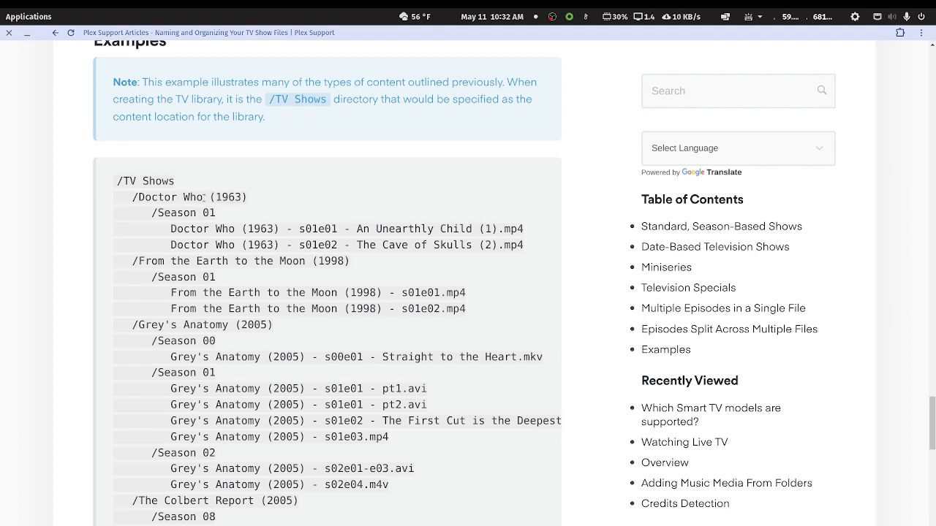
pyautogui.moveTo(204, 197); pyautogui.dragTo(138, 198)
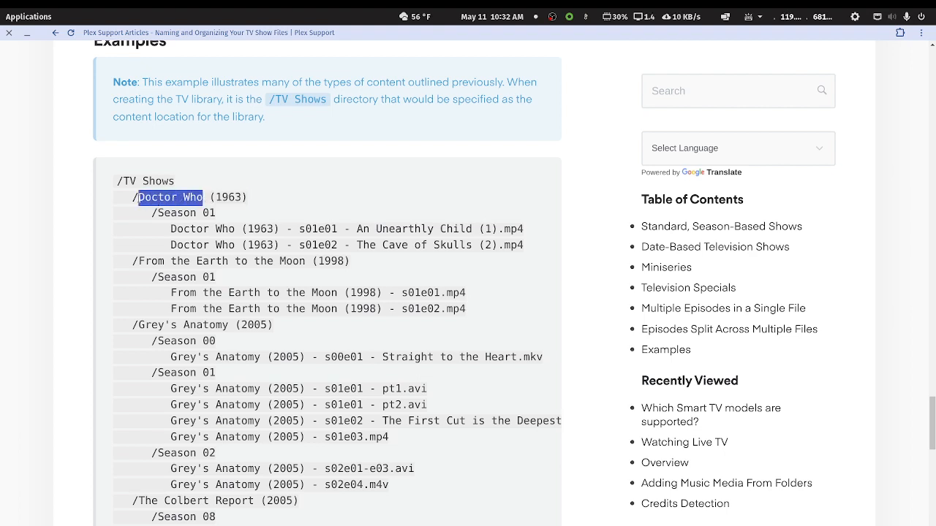
# Step: Highlight the year, the full name "Doctor Who (1963)" and the title alone in the example folder listing
pyautogui.click(193, 198)
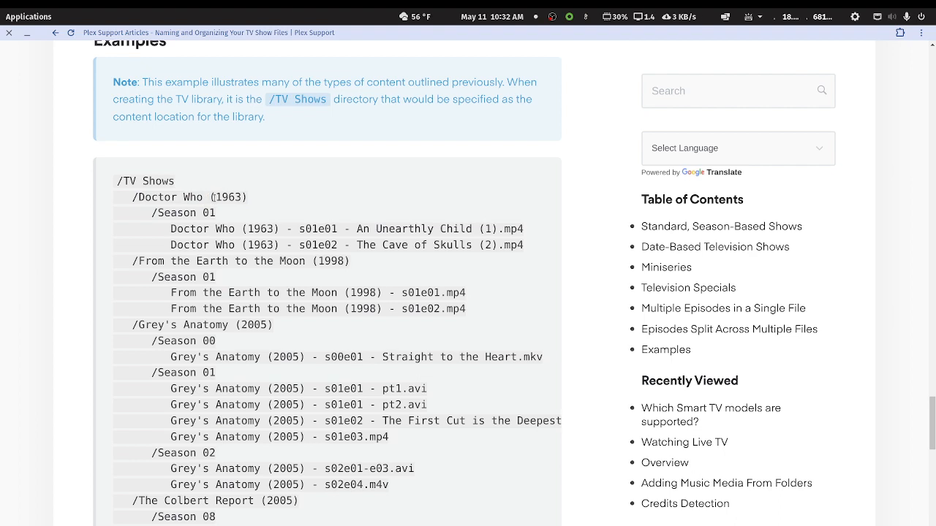
pyautogui.moveTo(212, 198); pyautogui.dragTo(249, 197)
pyautogui.click(139, 198)
pyautogui.moveTo(140, 197); pyautogui.dragTo(249, 205)
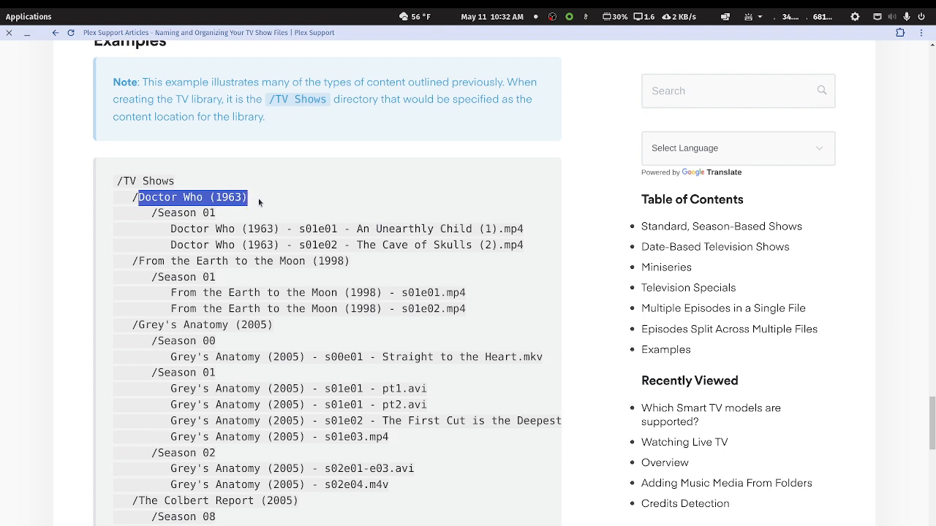
pyautogui.click(248, 199)
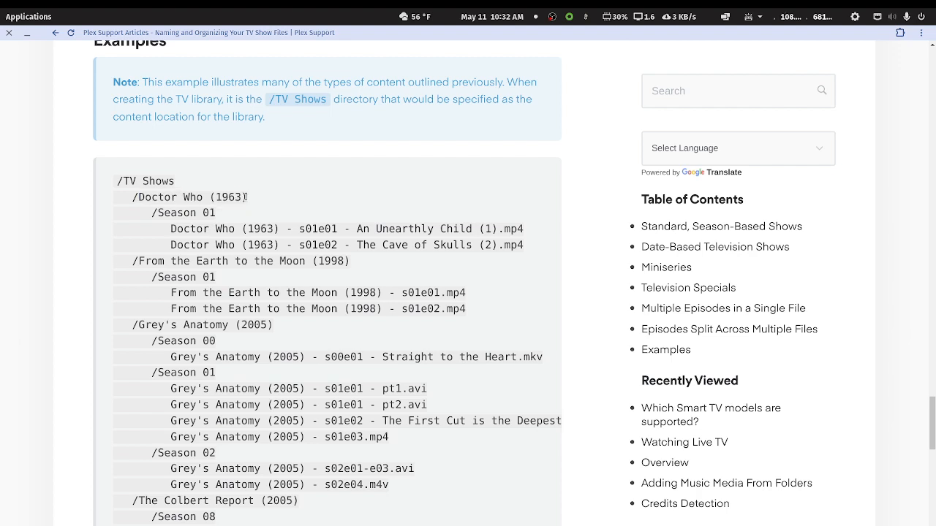
pyautogui.moveTo(246, 197); pyautogui.dragTo(139, 197)
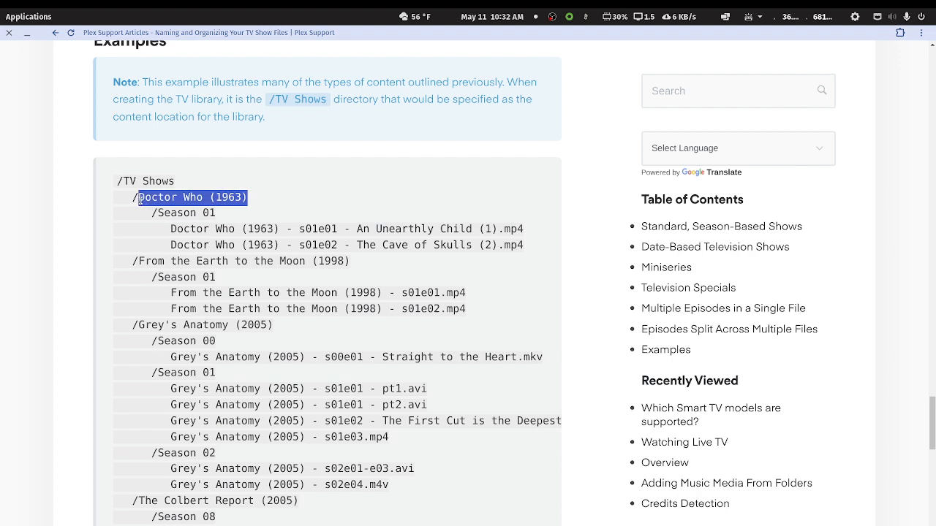
pyautogui.click(254, 199)
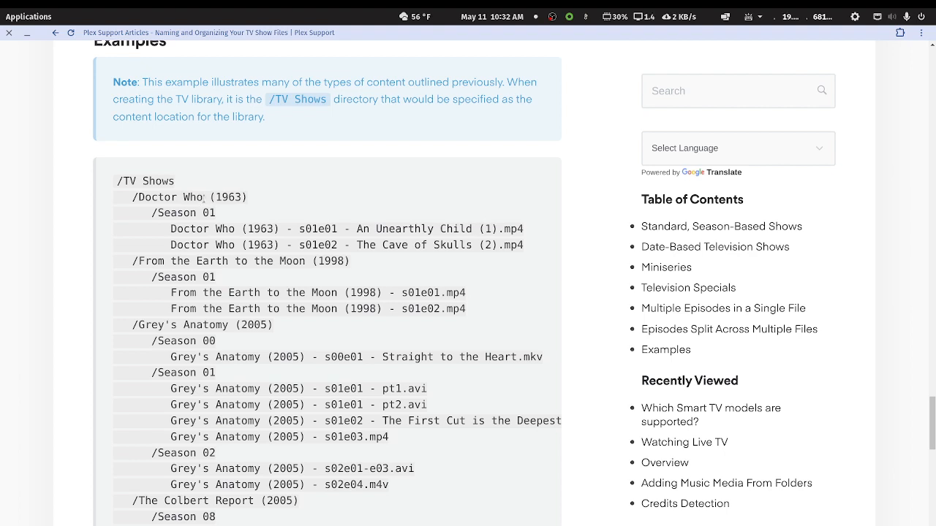
pyautogui.moveTo(206, 197); pyautogui.dragTo(138, 198)
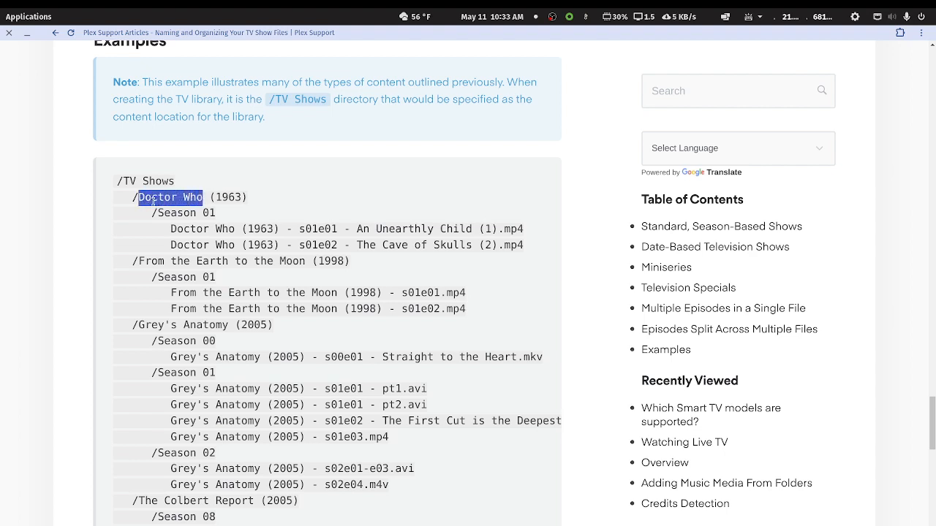
pyautogui.click(205, 196)
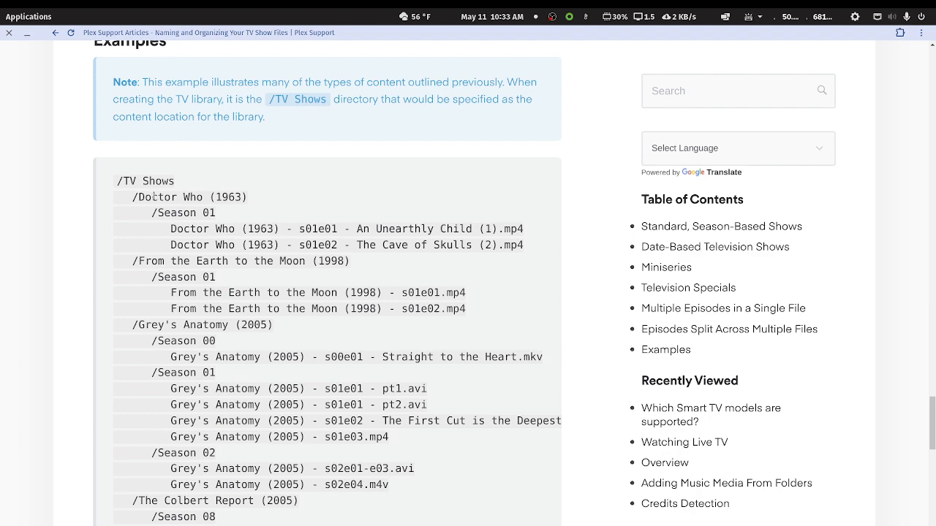
# Step: Switch to the file manager, look inside the docker share on syno1019.local, and open the mediapd share
pyautogui.scroll(10, 155, 196)
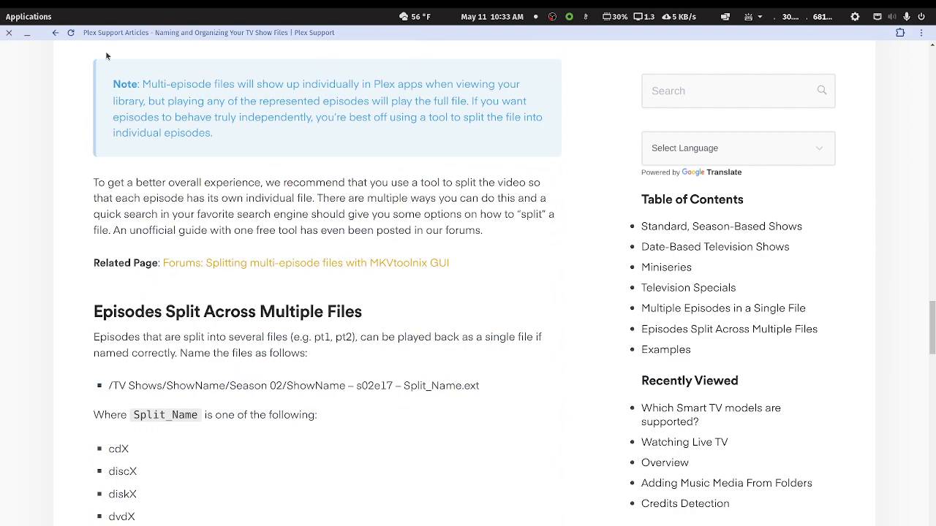
pyautogui.click(31, 35)
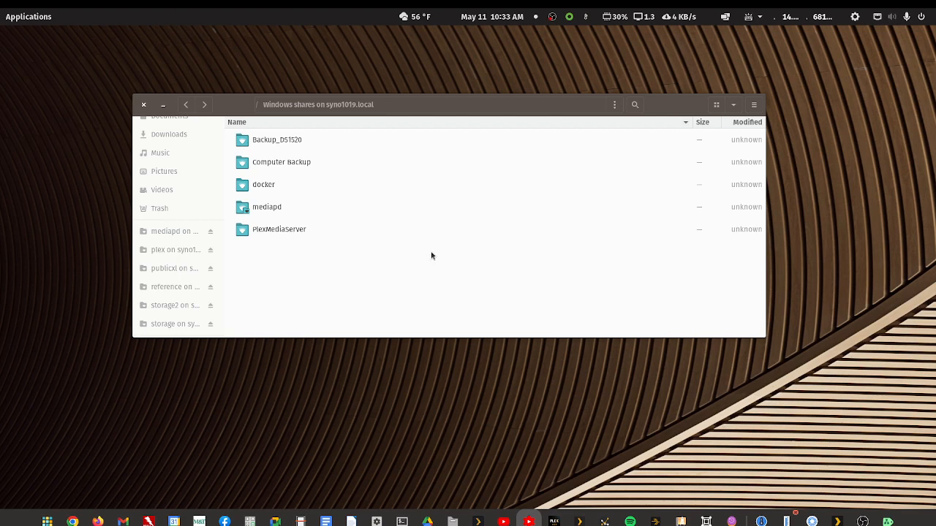
pyautogui.click(258, 187)
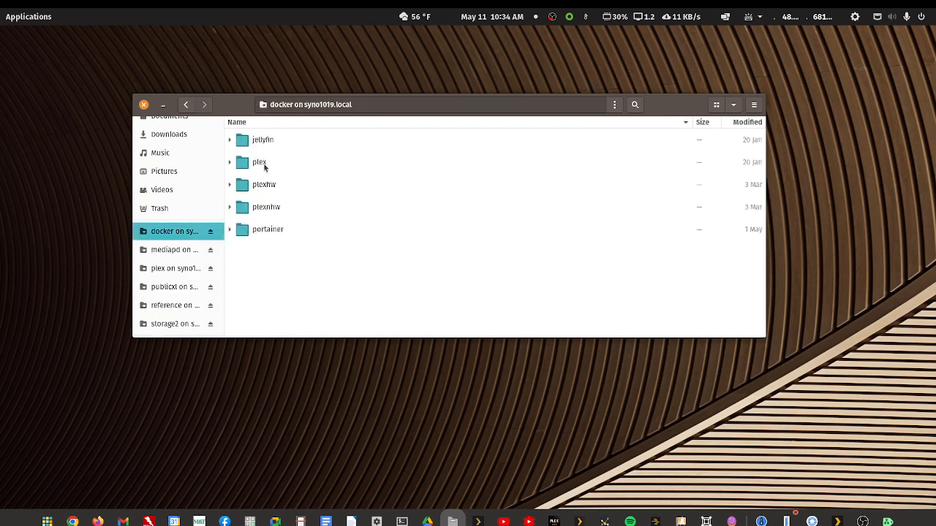
pyautogui.click(187, 105)
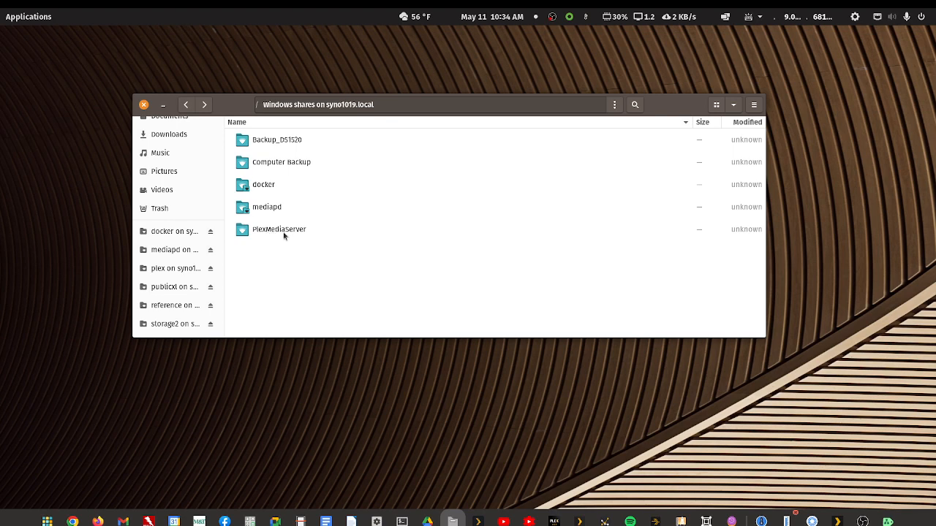
pyautogui.doubleClick(260, 187)
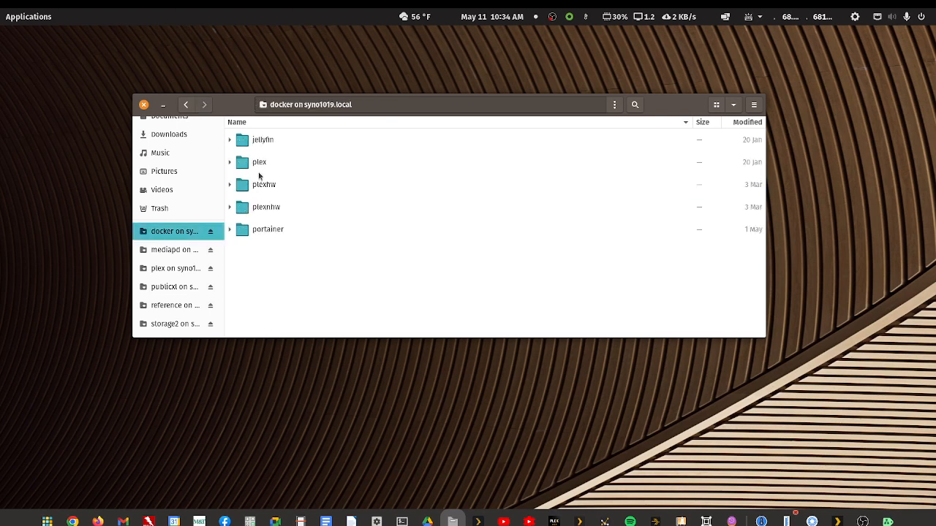
pyautogui.click(186, 105)
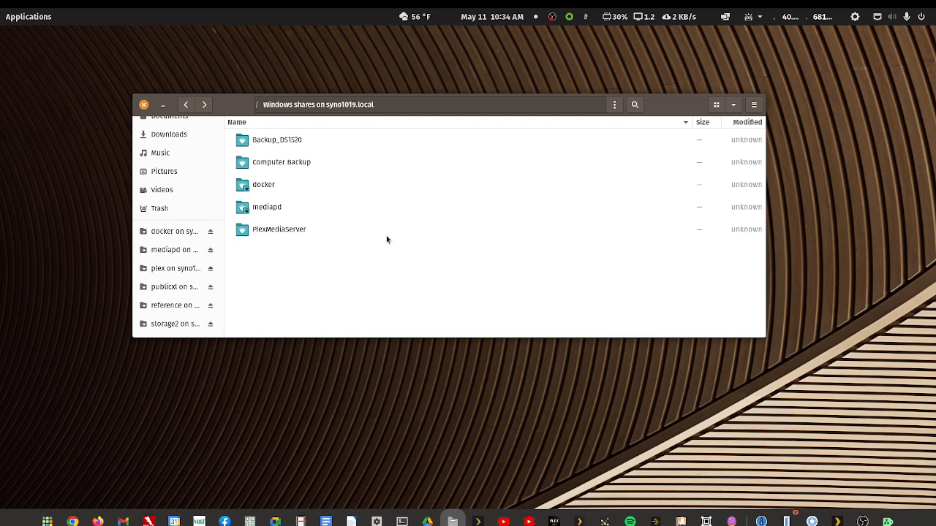
pyautogui.click(265, 208)
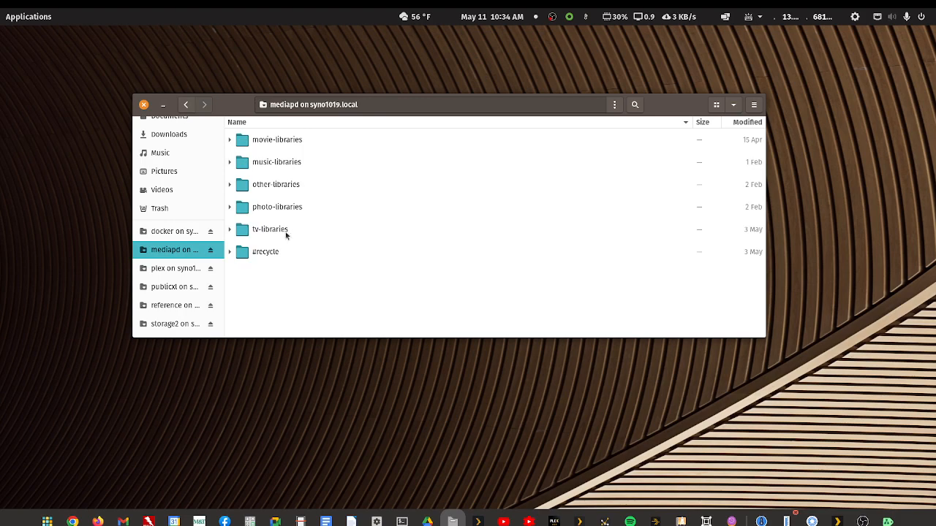
# Step: Switch back to the Plex support site and view the "Movie Files (Naming and Organizing)" category from the article list
pyautogui.click(838, 520)
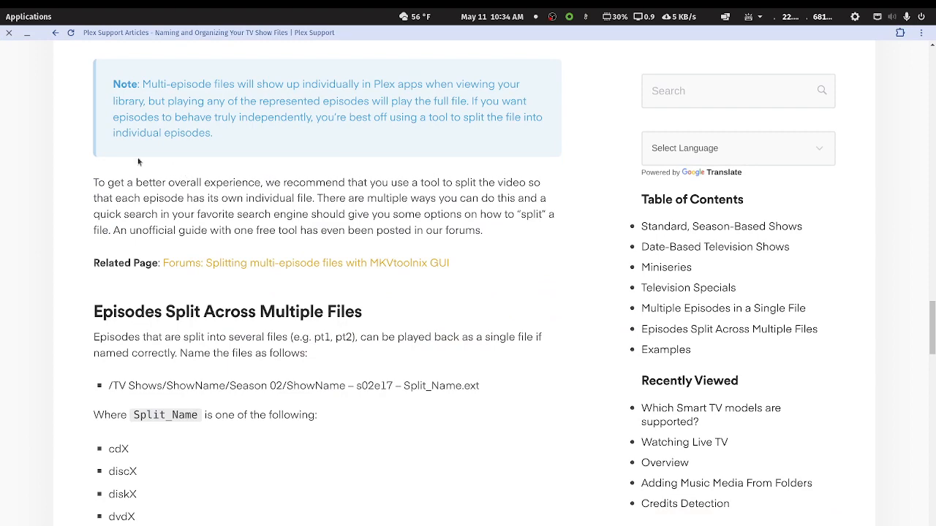
pyautogui.scroll(3, 139, 161)
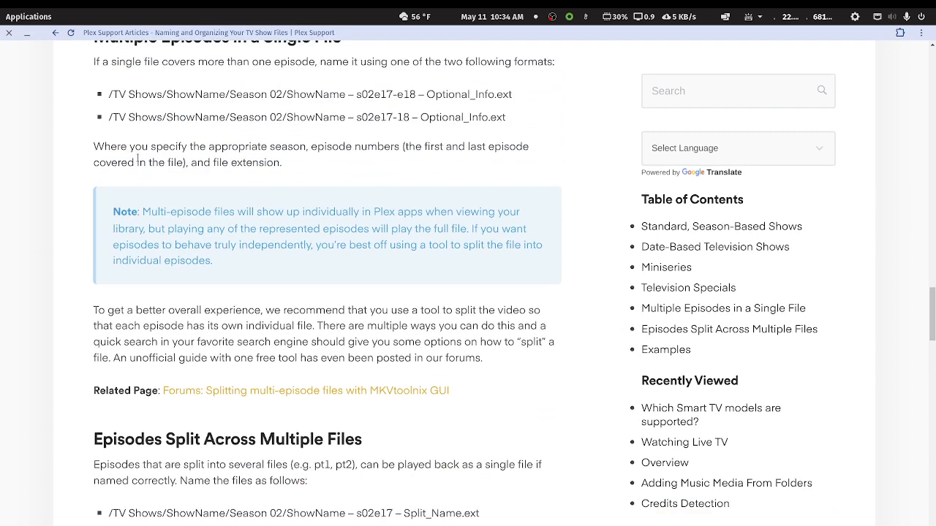
pyautogui.click(54, 33)
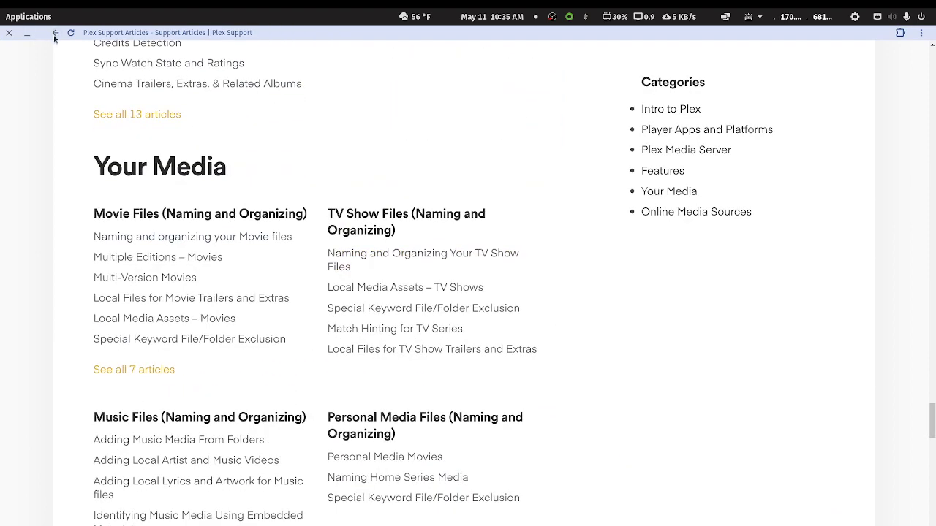
pyautogui.click(155, 215)
pyautogui.scroll(-3, 161, 220)
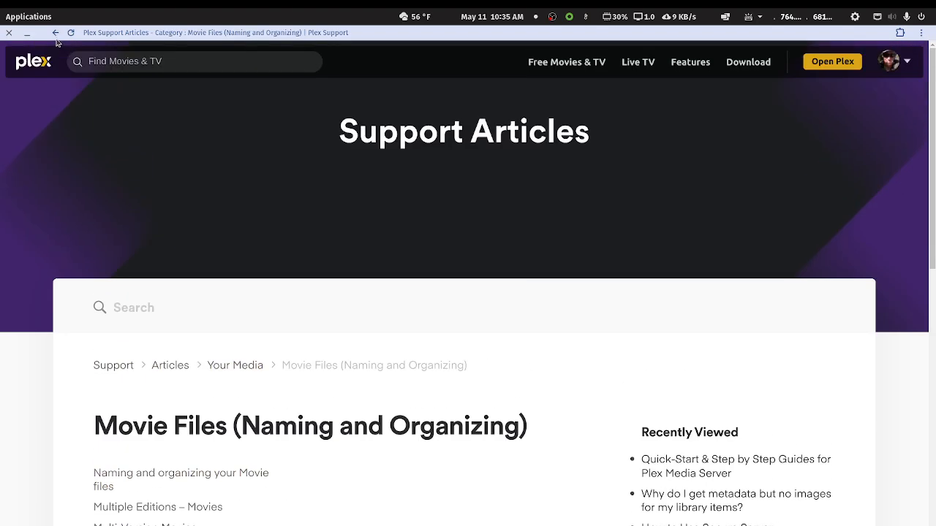
pyautogui.click(56, 33)
# Step: Skim the Overview article under Plex Media Server's "Installation and Basic Setup" and return to the article list
pyautogui.scroll(8, 166, 219)
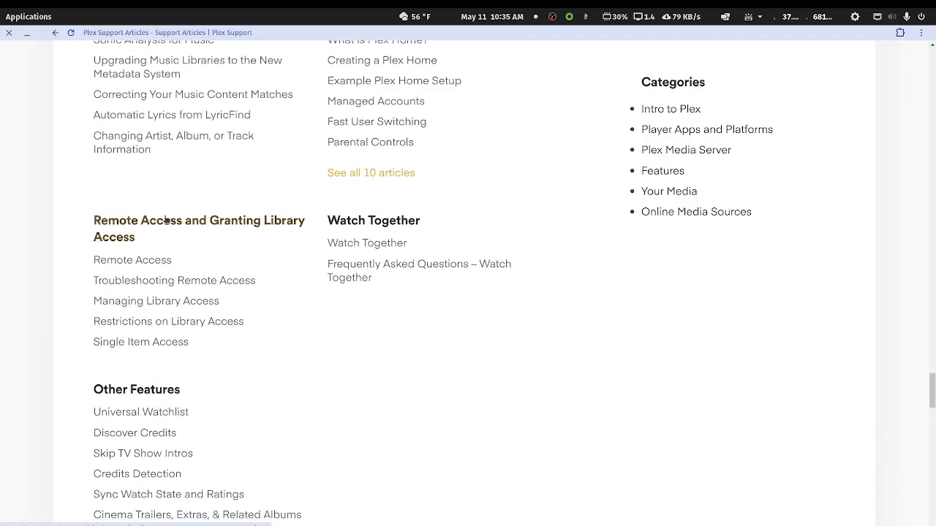
pyautogui.scroll(11, 166, 219)
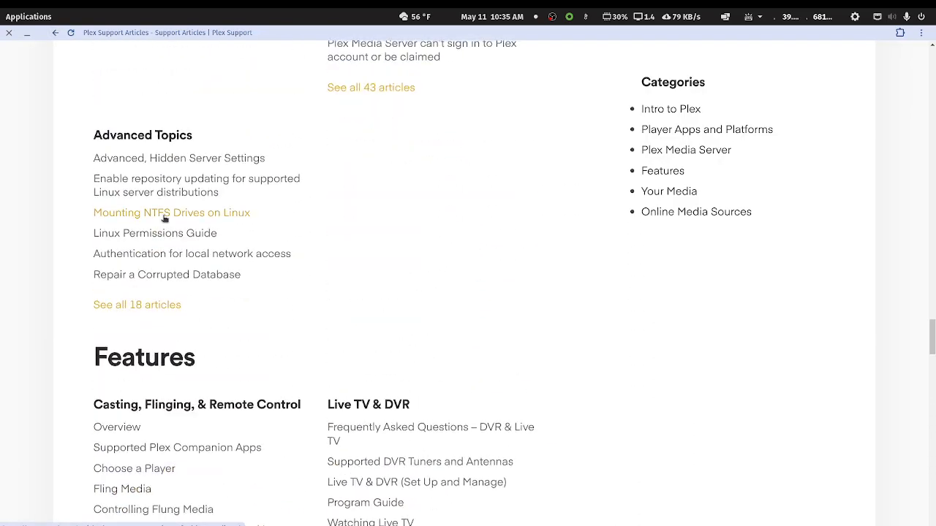
pyautogui.scroll(8, 166, 218)
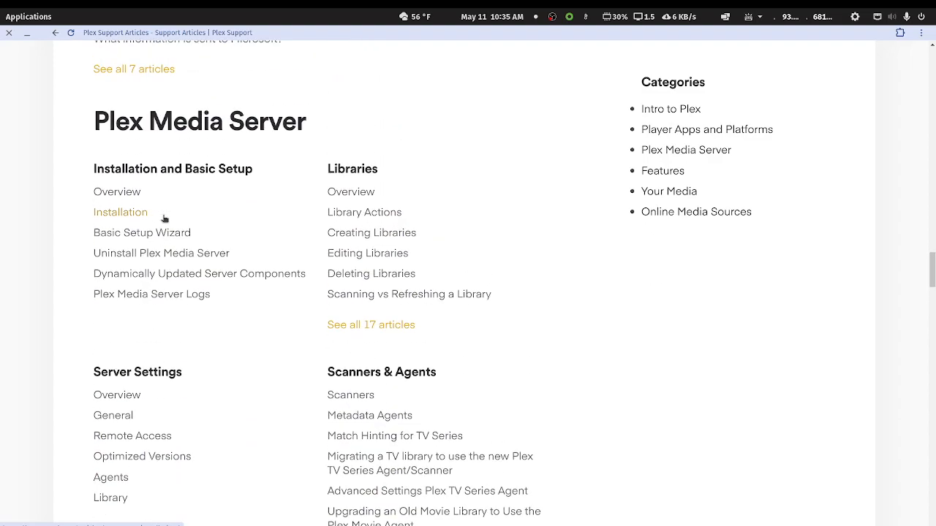
pyautogui.click(134, 193)
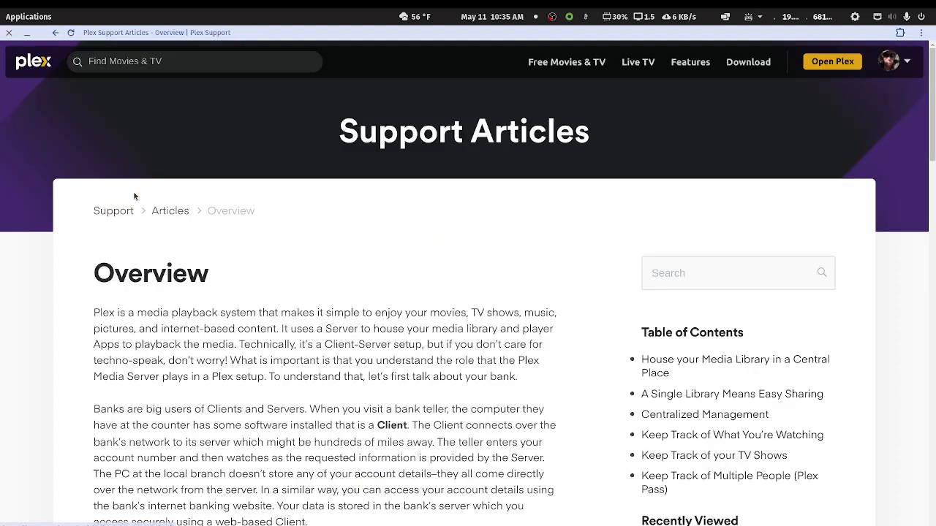
pyautogui.scroll(-4, 270, 285)
pyautogui.scroll(-12, 270, 285)
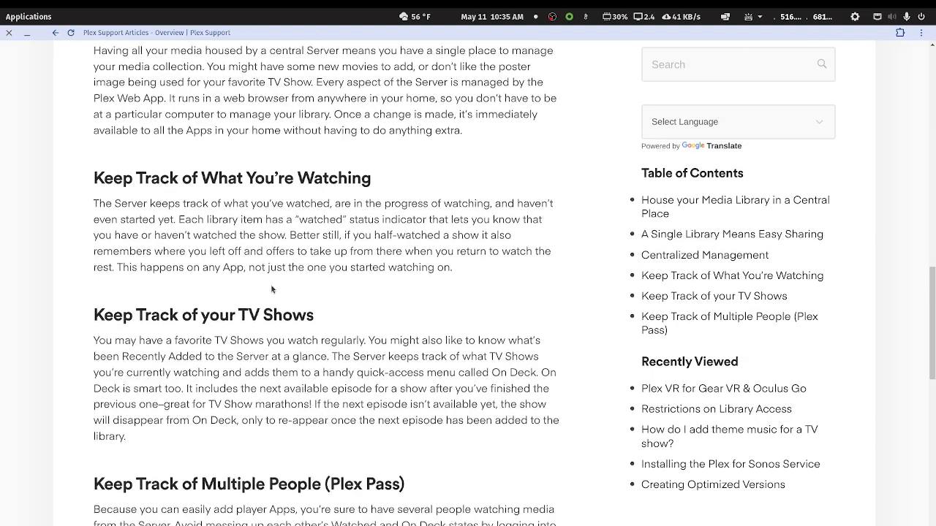
pyautogui.click(56, 33)
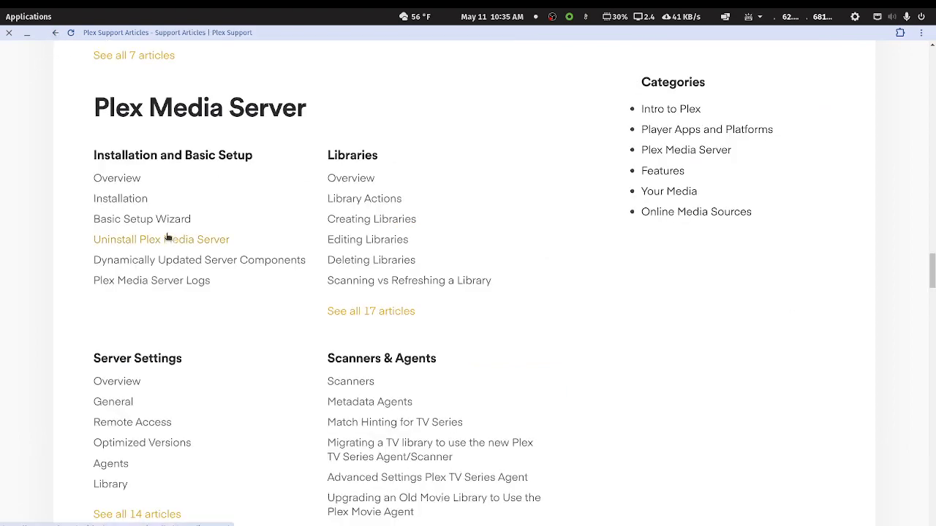
# Step: Open the "Creating Libraries" article, review the library types it offers, and return to the article list
pyautogui.click(370, 219)
pyautogui.scroll(-10, 371, 223)
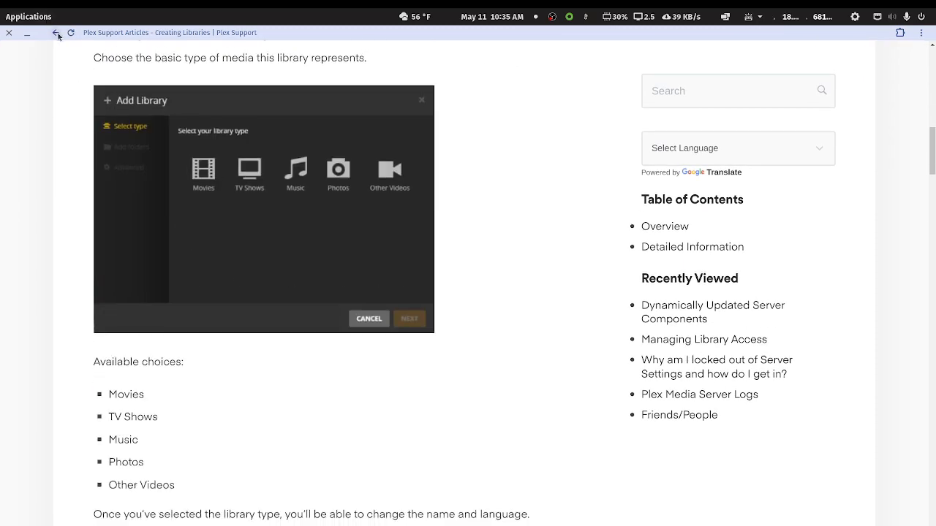
pyautogui.scroll(-2, 117, 315)
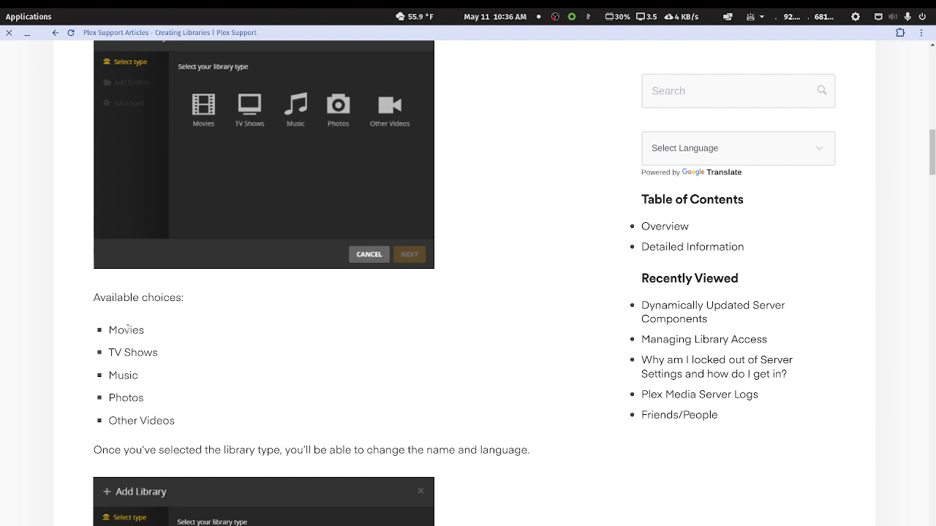
pyautogui.click(55, 33)
# Step: Move the support site window out of the way and open the Memphis Belle (1944) folder within movie-libraries/movie-documentary
pyautogui.doubleClick(213, 37)
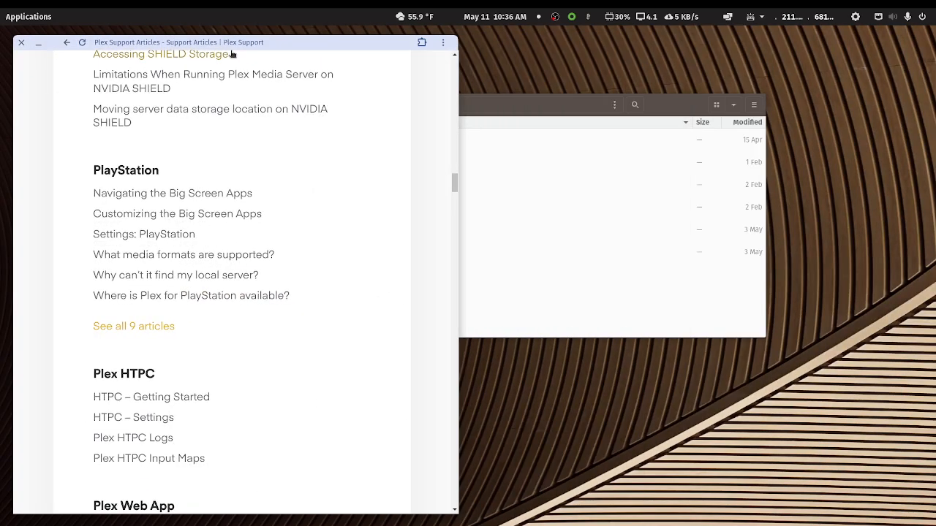
pyautogui.moveTo(245, 43); pyautogui.dragTo(935, 160)
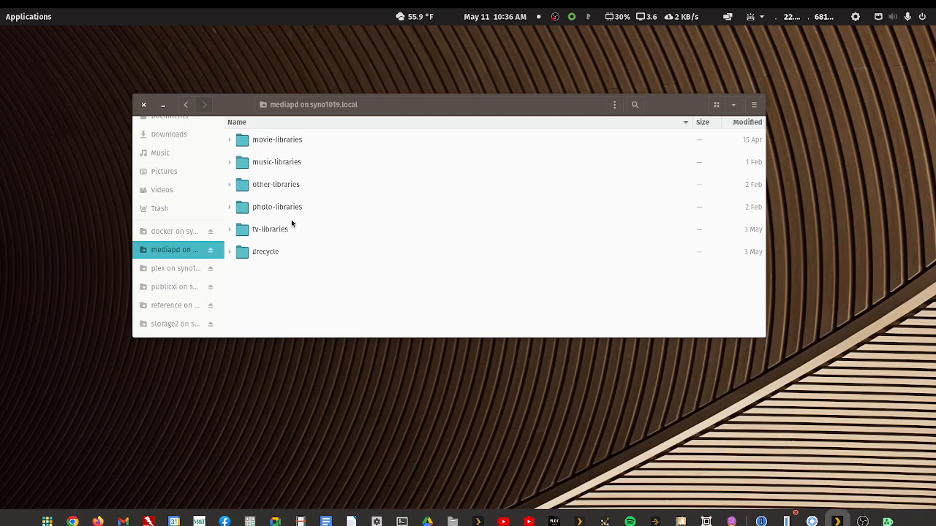
pyautogui.doubleClick(288, 141)
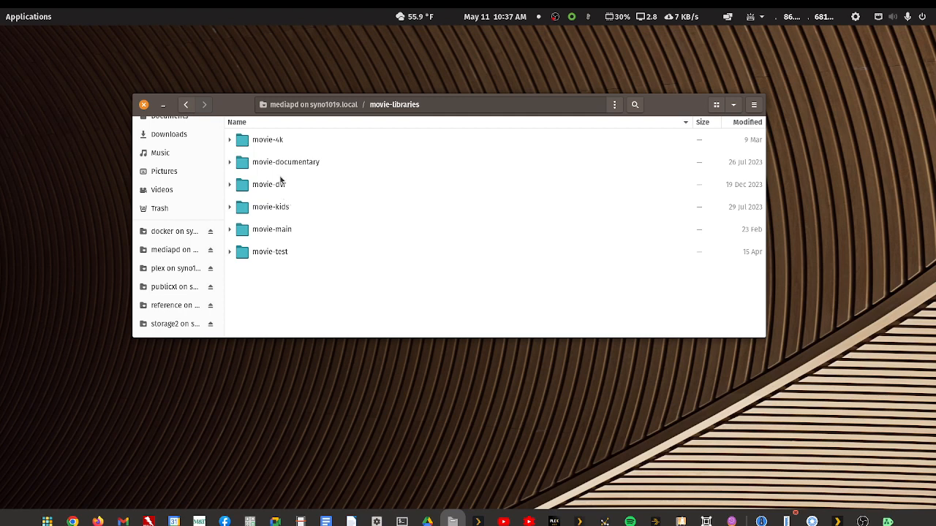
pyautogui.click(286, 164)
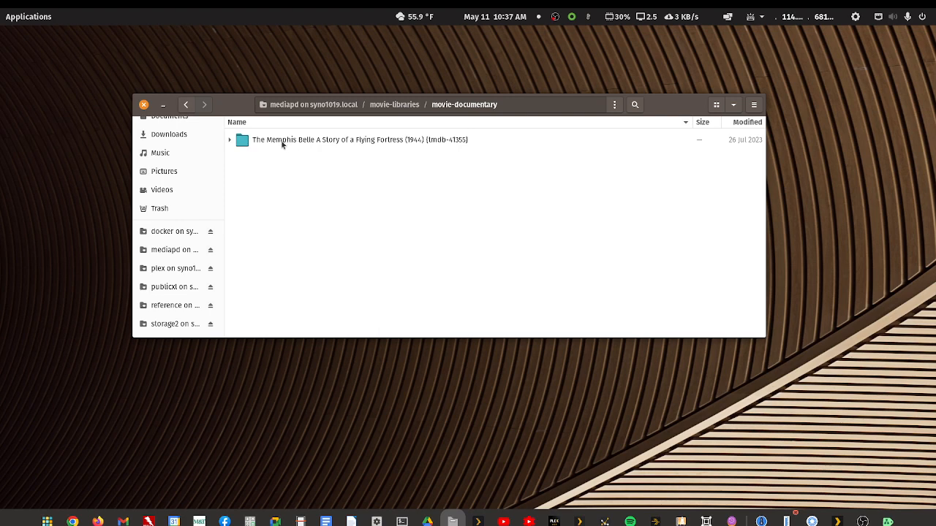
pyautogui.doubleClick(438, 143)
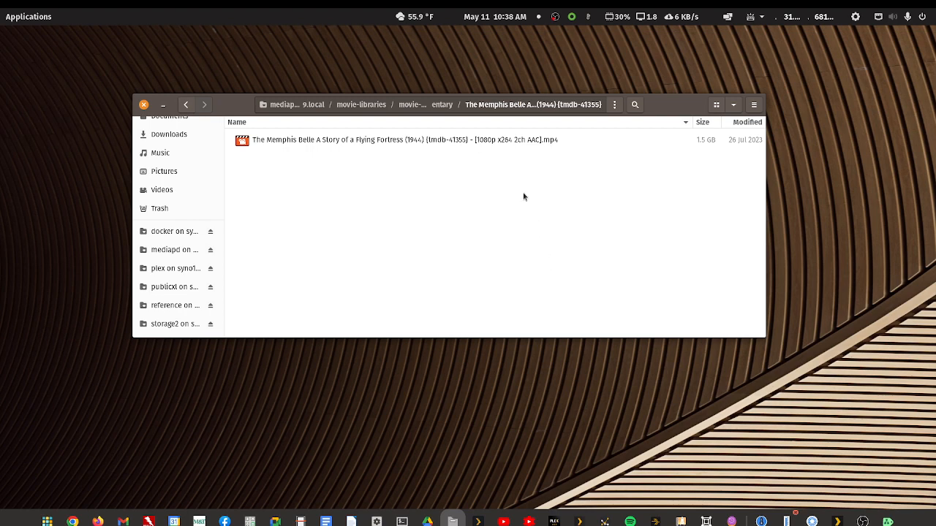
# Step: Open the Memphis Belle movie file's name for renaming and highlight its title and year, "The Memphis Belle A Story of a Flying Fortress (1944)"
pyautogui.click(474, 143)
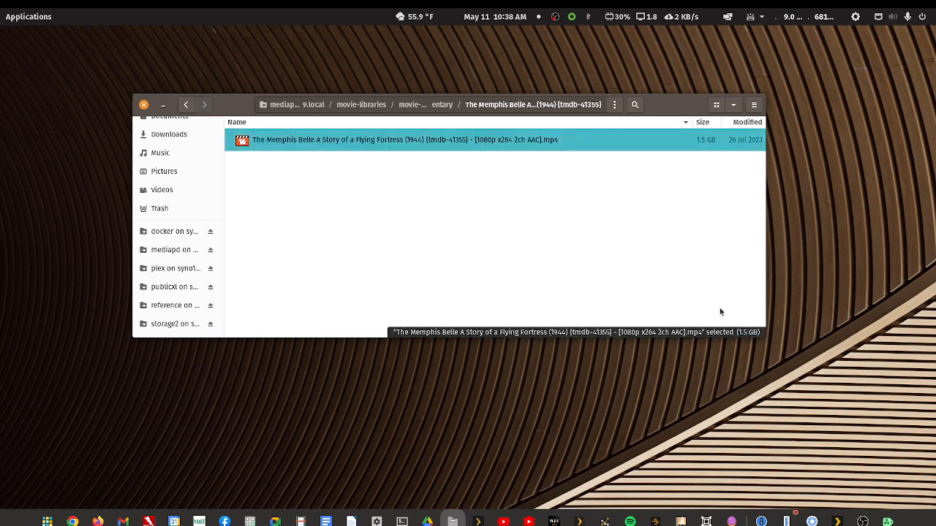
pyautogui.press('F2')
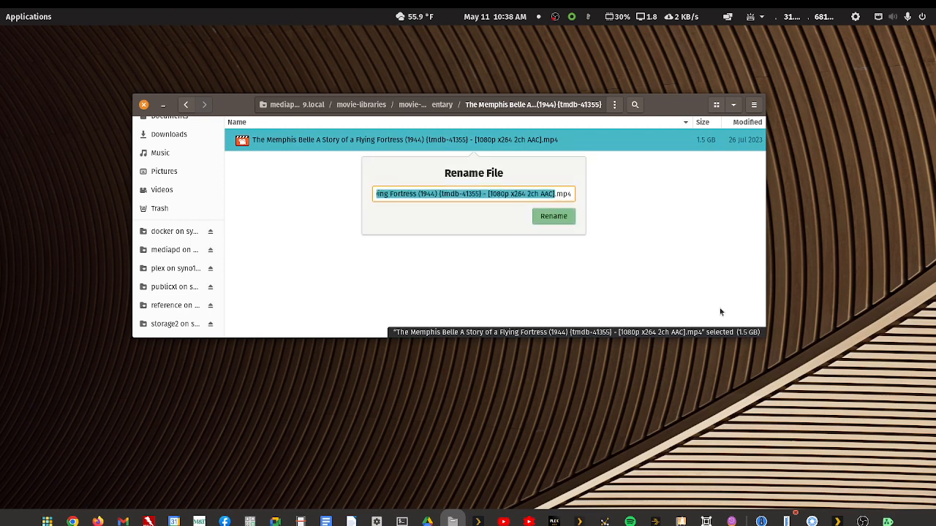
pyautogui.press('Home')
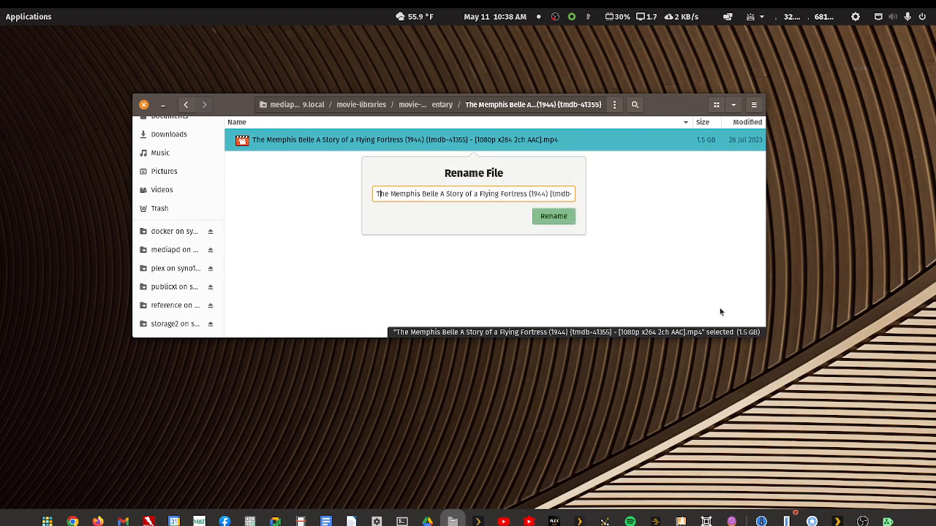
pyautogui.press('Right')
pyautogui.press('Right')
pyautogui.press('Right')
pyautogui.press('Right')
pyautogui.press('Right')
pyautogui.press('Right')
pyautogui.press('Right')
pyautogui.press('Right')
pyautogui.press('Right')
pyautogui.press('Right')
pyautogui.press('Right')
pyautogui.press('Right')
pyautogui.press('Right')
pyautogui.press('Right')
pyautogui.press('Right')
pyautogui.press('Right')
pyautogui.press('Right')
pyautogui.press('Right')
pyautogui.press('Right')
pyautogui.press('Right')
pyautogui.press('Right')
pyautogui.press('Right')
pyautogui.press('Right')
pyautogui.press('Right')
pyautogui.press('Right')
pyautogui.press('Right')
pyautogui.press('Right')
pyautogui.press('Right')
pyautogui.press('Right')
pyautogui.press('Right')
pyautogui.press('Right')
pyautogui.press('Right')
pyautogui.press('Right')
pyautogui.press('Right')
pyautogui.press('Right')
pyautogui.press('Right')
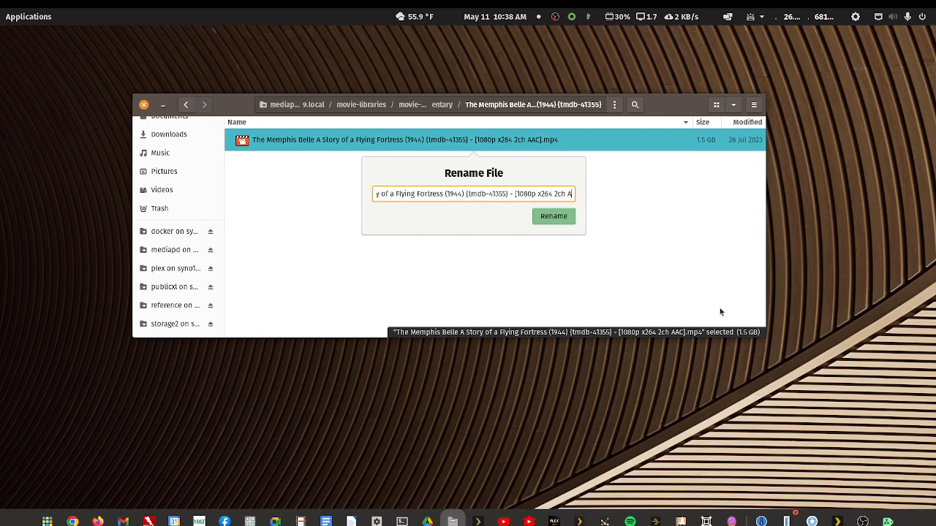
pyautogui.press('Left')
pyautogui.press('Left')
pyautogui.press('Left')
pyautogui.press('Left')
pyautogui.press('Left')
pyautogui.press('Left')
pyautogui.press('Left')
pyautogui.press('Left')
pyautogui.press('Left')
pyautogui.hotkey('shift', 'Left')
pyautogui.hotkey('shift', 'Left')
pyautogui.hotkey('shift', 'Left')
pyautogui.hotkey('shift', 'Left')
pyautogui.hotkey('shift', 'Left')
pyautogui.hotkey('shift', 'Left')
pyautogui.hotkey('shift', 'Left')
pyautogui.hotkey('shift', 'Left')
pyautogui.hotkey('shift', 'Left')
pyautogui.hotkey('shift', 'Left')
pyautogui.hotkey('shift', 'Left')
pyautogui.hotkey('shift', 'Left')
pyautogui.hotkey('shift', 'Left')
pyautogui.hotkey('shift', 'Left')
pyautogui.hotkey('shift', 'Left')
pyautogui.hotkey('shift', 'Left')
pyautogui.hotkey('shift', 'Left')
pyautogui.hotkey('shift', 'Left')
pyautogui.hotkey('shift', 'Left')
pyautogui.hotkey('shift', 'Left')
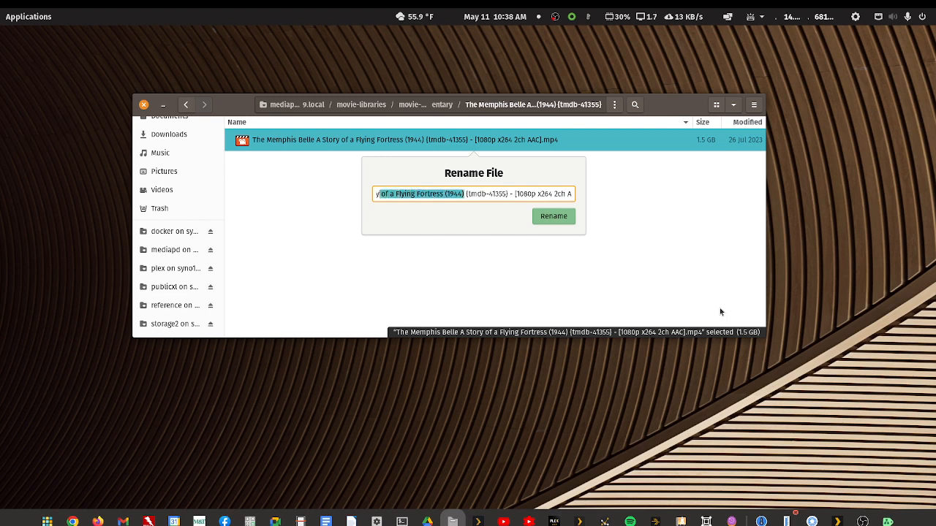
pyautogui.hotkey('shift', 'Left')
pyautogui.hotkey('shift', 'Left')
pyautogui.hotkey('shift', 'Left')
pyautogui.hotkey('shift', 'Left')
pyautogui.hotkey('shift', 'Left')
pyautogui.hotkey('shift', 'Left')
pyautogui.hotkey('shift', 'Left')
pyautogui.hotkey('shift', 'Left')
pyautogui.hotkey('shift', 'Left')
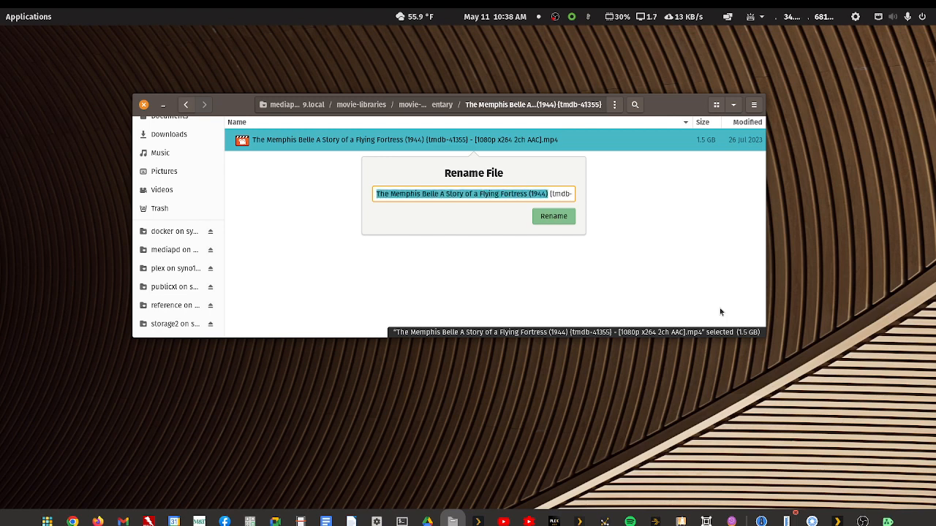
# Step: Go through the {tmdb-41355} tag, the " - " separator and the bracketed quality details in the file name, and leave the rename without changes
pyautogui.press('Right')
pyautogui.press('Right')
pyautogui.press('Right')
pyautogui.press('Right')
pyautogui.press('Right')
pyautogui.press('Right')
pyautogui.press('Right')
pyautogui.press('Right')
pyautogui.press('Right')
pyautogui.press('Right')
pyautogui.press('Right')
pyautogui.press('Right')
pyautogui.press('Right')
pyautogui.press('Right')
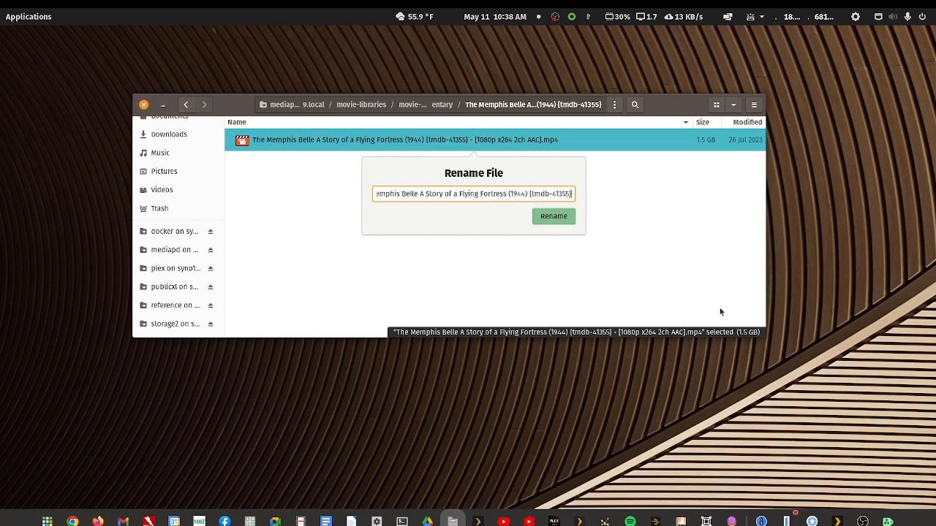
pyautogui.press('Right')
pyautogui.press('Right')
pyautogui.press('Right')
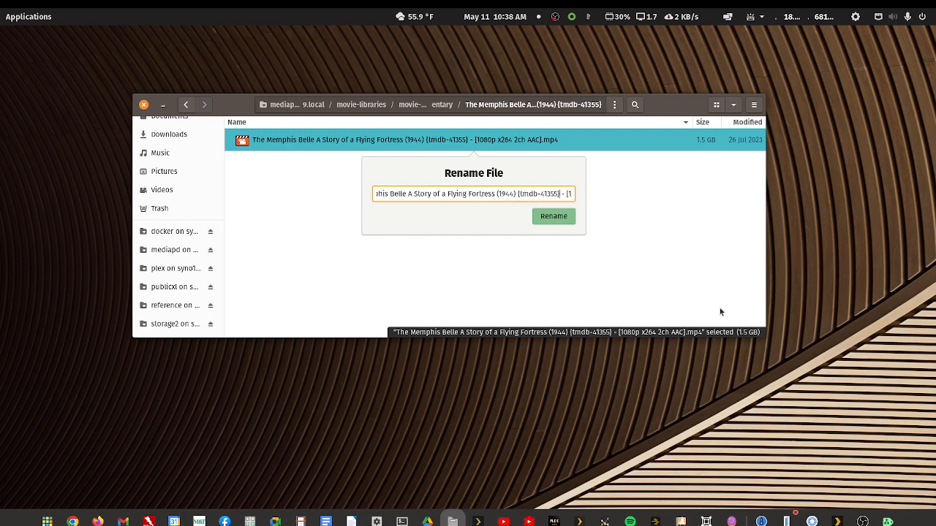
pyautogui.hotkey('shift', 'Right')
pyautogui.hotkey('shift', 'Right')
pyautogui.hotkey('shift', 'Right')
pyautogui.press('Right')
pyautogui.press('Right')
pyautogui.press('Right')
pyautogui.press('Right')
pyautogui.press('Right')
pyautogui.press('Right')
pyautogui.press('Right')
pyautogui.press('Right')
pyautogui.press('Right')
pyautogui.press('Right')
pyautogui.press('Right')
pyautogui.press('Right')
pyautogui.press('Right')
pyautogui.press('Right')
pyautogui.press('Right')
pyautogui.press('Right')
pyautogui.press('Right')
pyautogui.press('Right')
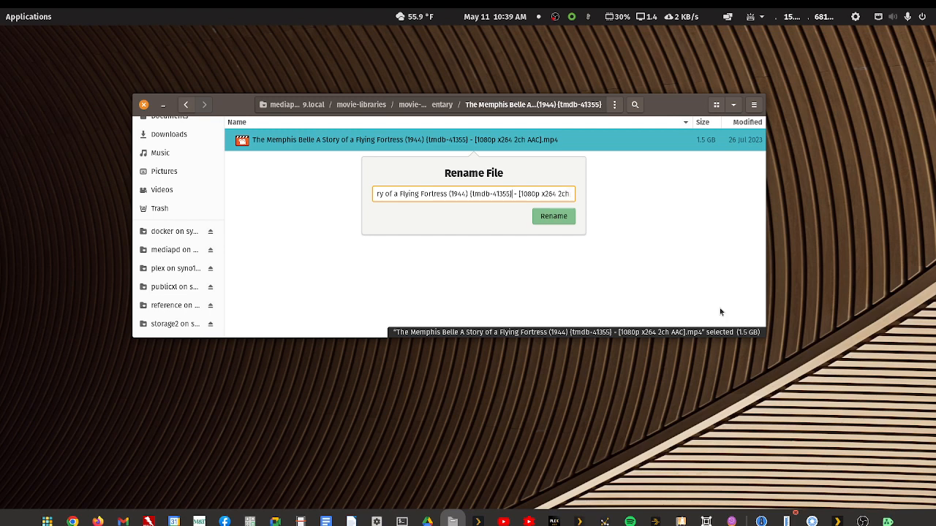
pyautogui.hotkey('shift', 'Right')
pyautogui.hotkey('shift', 'Right')
pyautogui.hotkey('shift', 'Right')
pyautogui.press('Right')
pyautogui.click(587, 287)
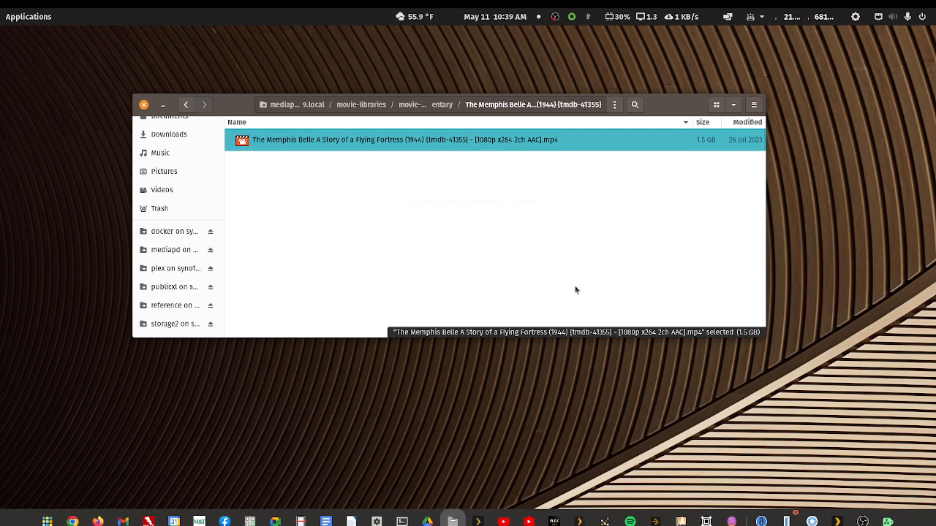
# Step: Go back to movie-libraries, view the movie versions in movie-main's Big Buck Bunny (2008) folder, and return to movie-main
pyautogui.click(187, 106)
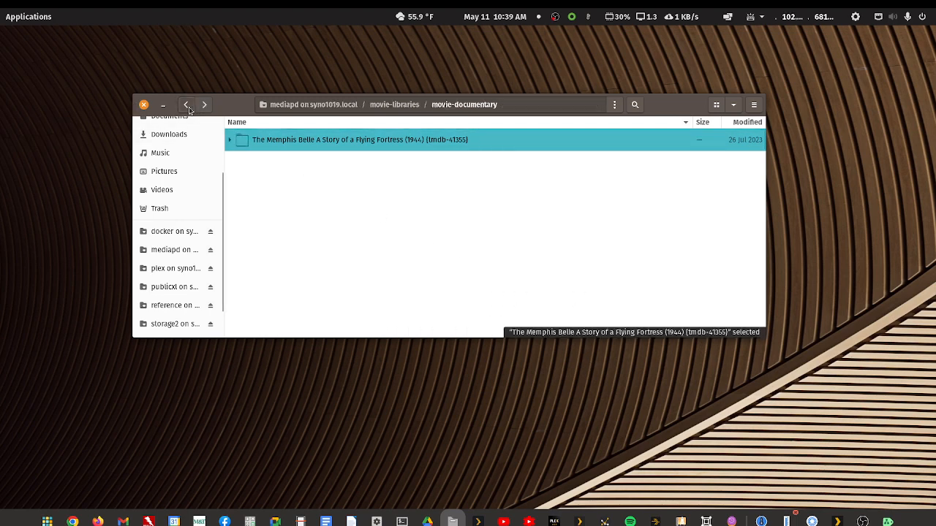
pyautogui.click(188, 108)
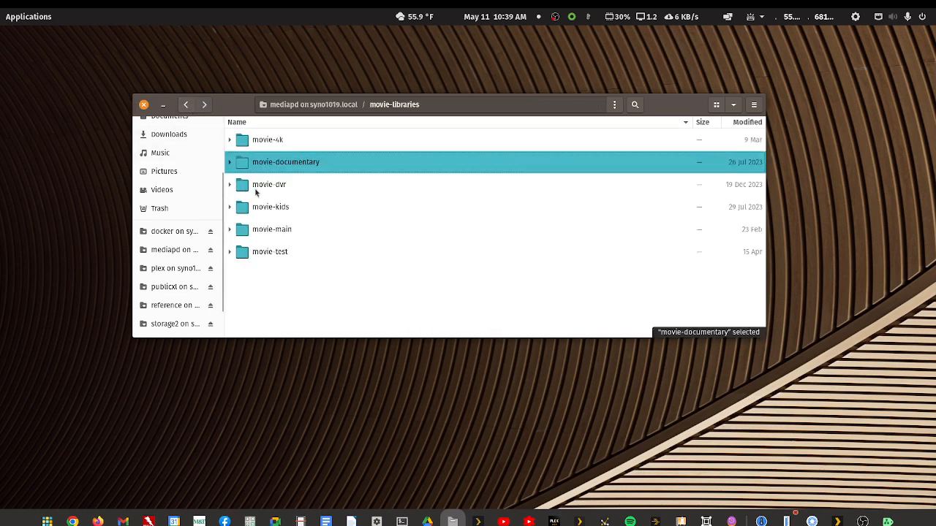
pyautogui.click(277, 231)
pyautogui.doubleClick(277, 232)
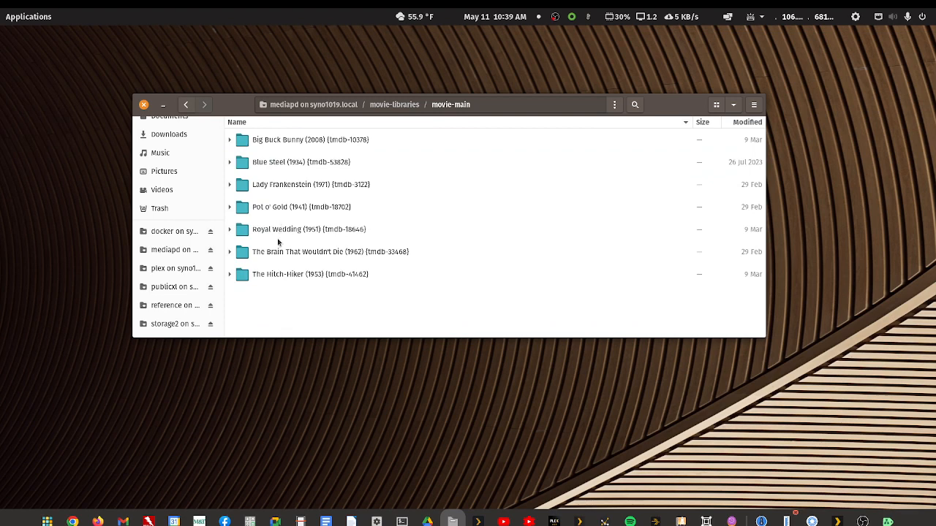
pyautogui.doubleClick(300, 141)
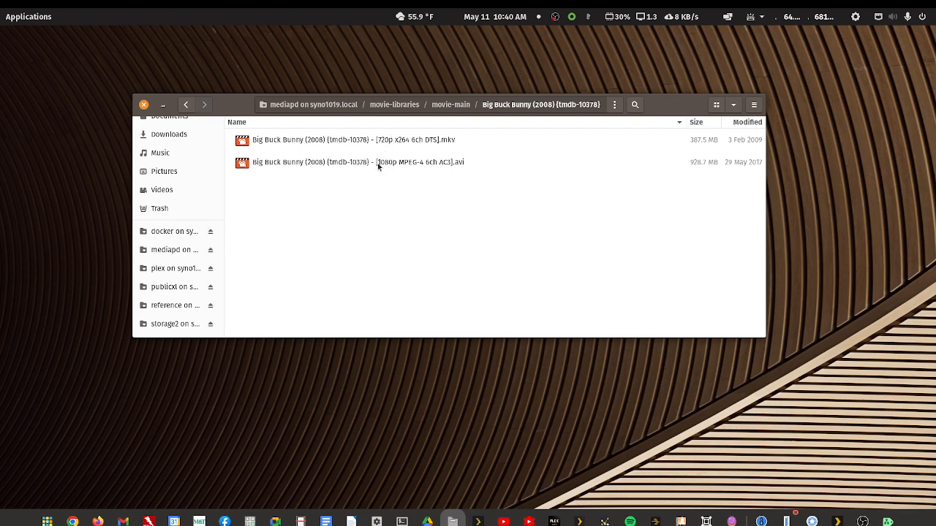
pyautogui.click(185, 105)
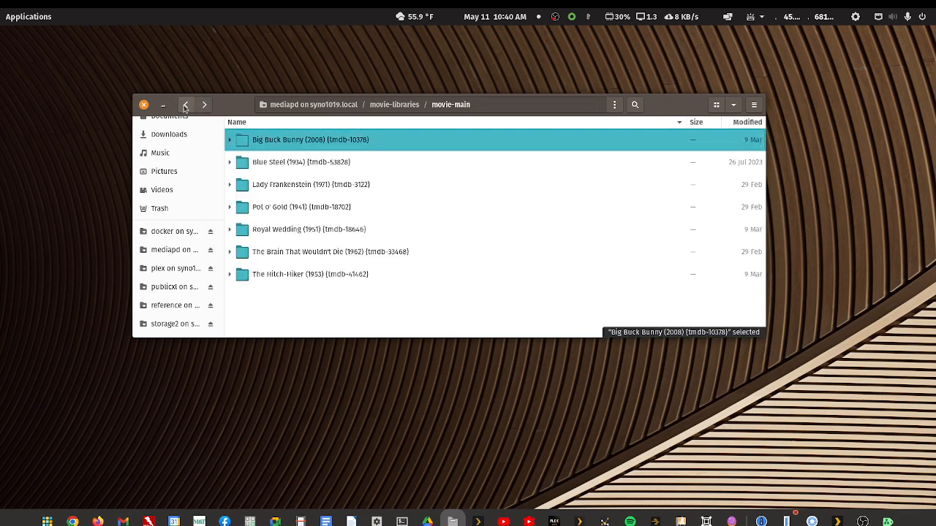
# Step: Open the The Hitch-Hiker (1953) folder and examine the name of its .eng.srt subtitle file
pyautogui.click(324, 275)
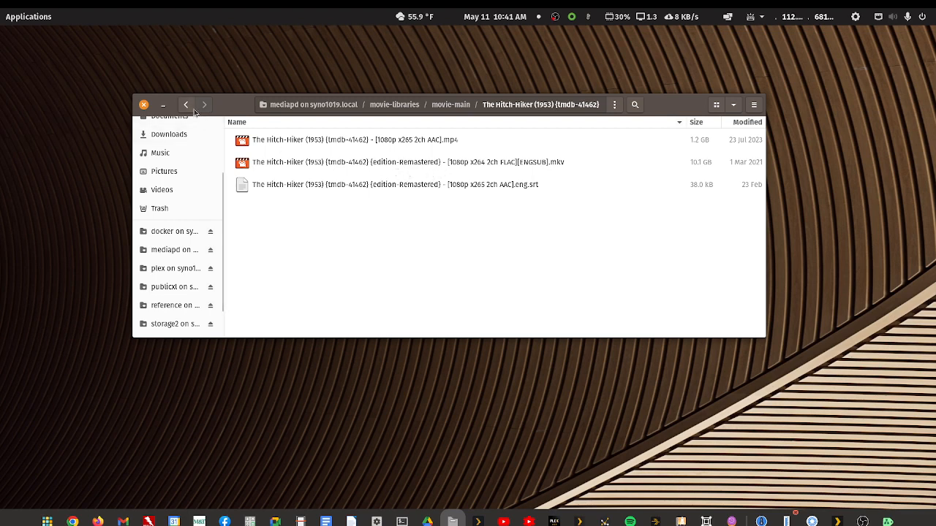
pyautogui.click(476, 186)
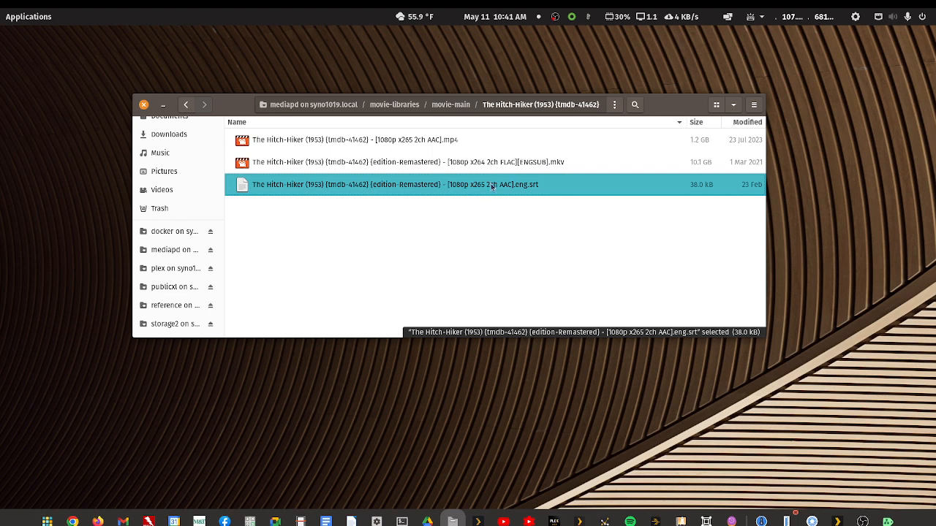
pyautogui.click(488, 225)
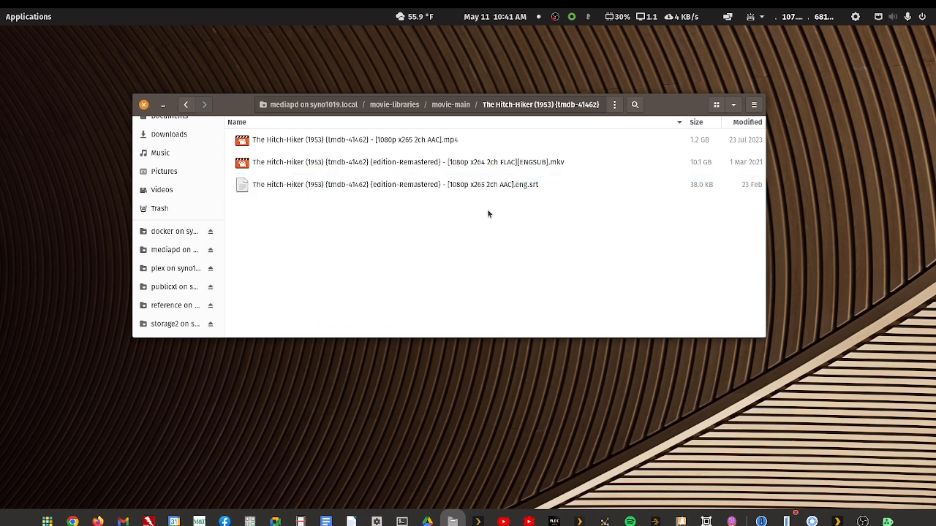
# Step: Rename the subtitle to match the remastered MKV: "The Hitch-Hiker (1953) {tmdb-41462} {edition-Remastered} - [1080p x264 2ch FLAC][ENGSUB].eng.srt"
pyautogui.rightClick(508, 163)
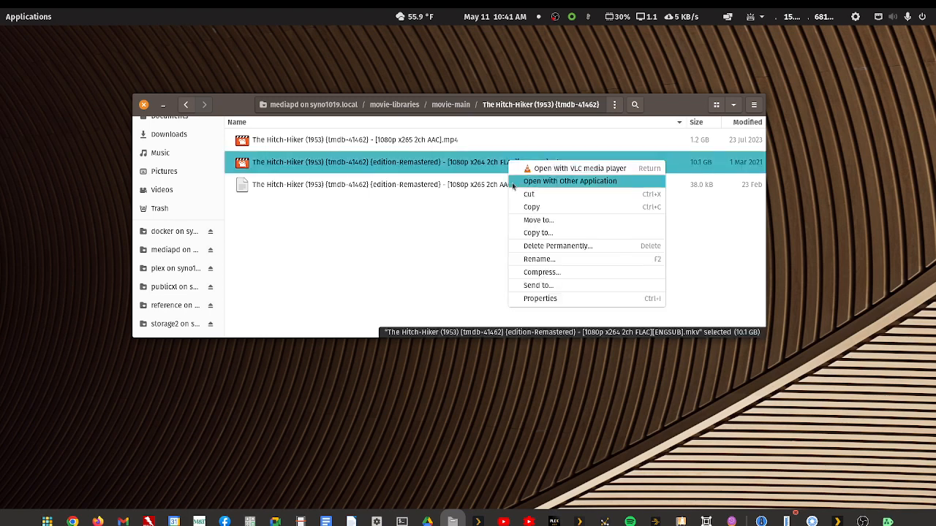
pyautogui.click(521, 262)
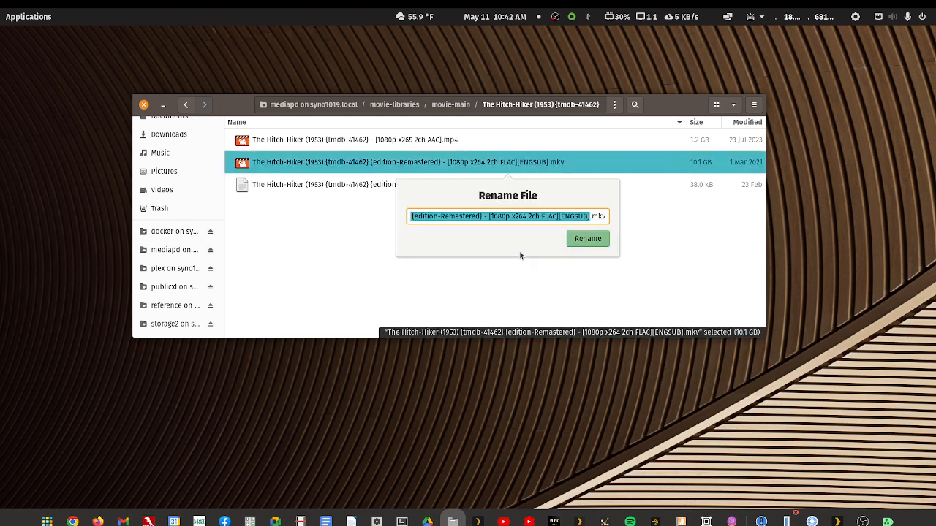
pyautogui.press('Escape')
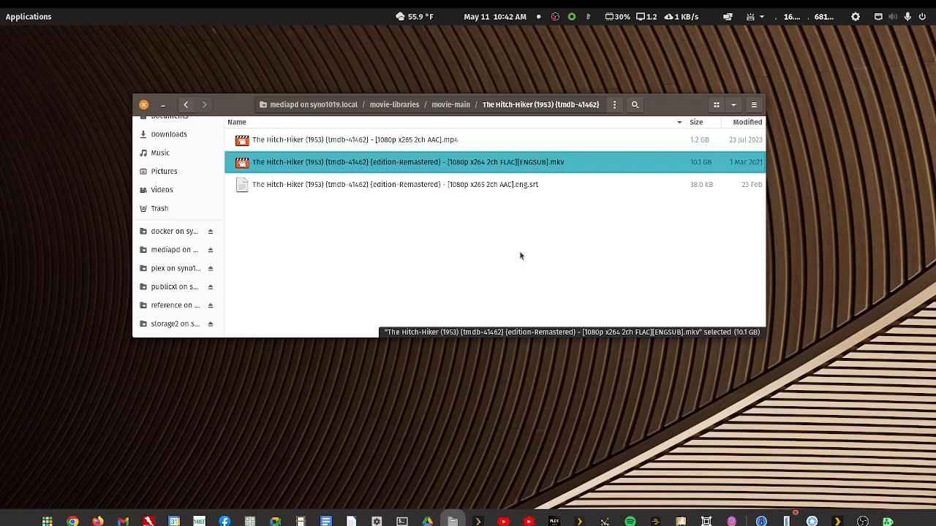
pyautogui.press('Down')
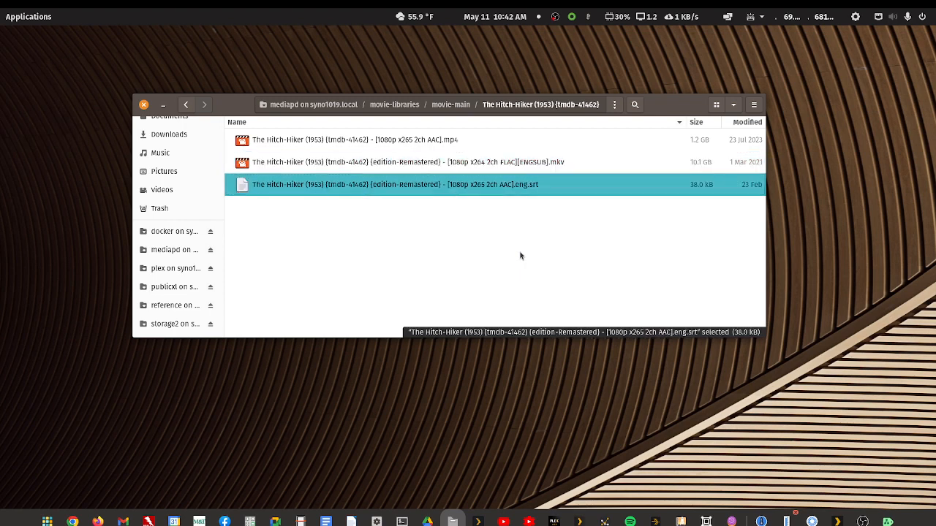
pyautogui.press('F2')
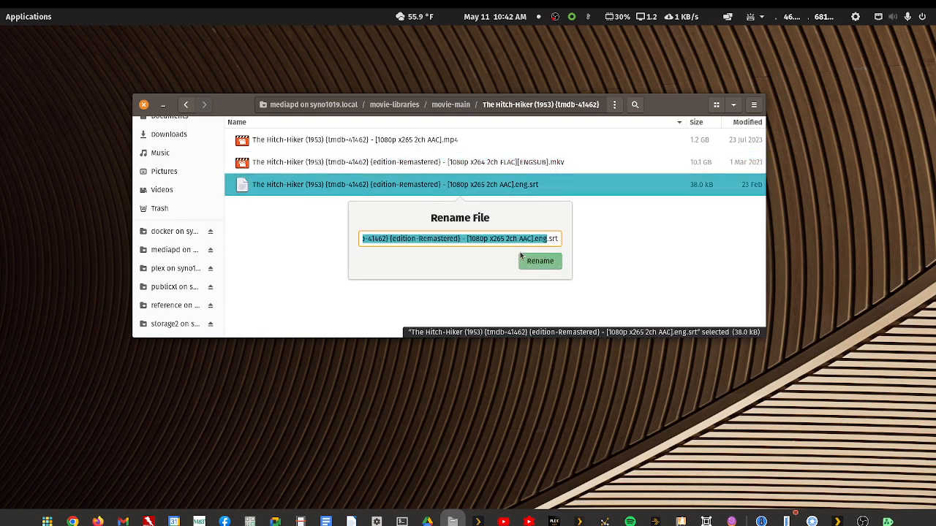
pyautogui.hotkey('ctrl', 'v')
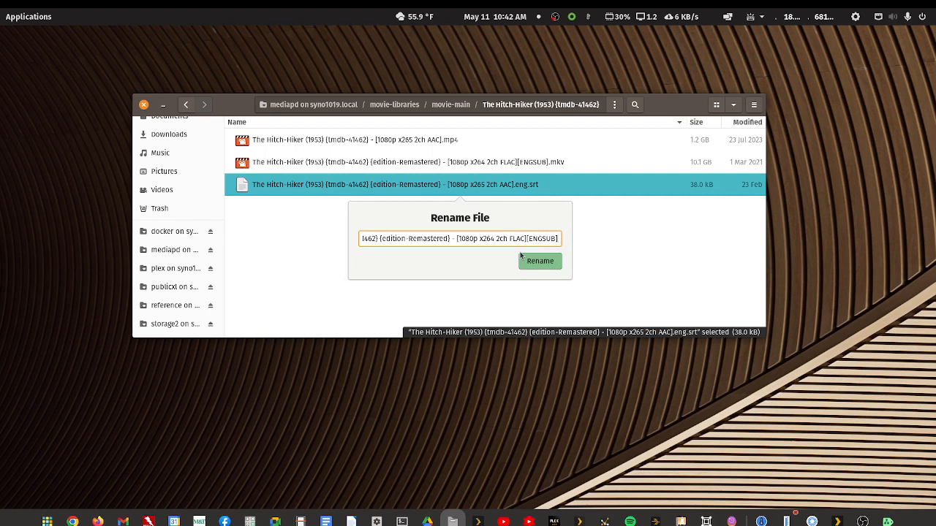
pyautogui.write('.eng')
pyautogui.press('Return')
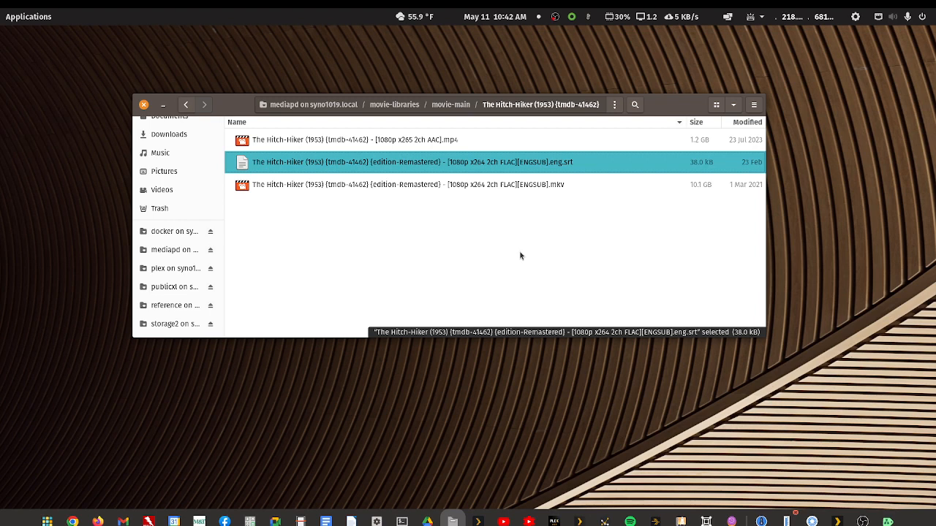
# Step: Compare the names of the remastered MKV and its .eng.srt subtitle file by alternating the selection between them
pyautogui.press('Down')
pyautogui.press('Up')
pyautogui.press('Down')
pyautogui.press('Up')
pyautogui.press('Down')
pyautogui.press('Up')
pyautogui.press('Down')
pyautogui.press('Up')
pyautogui.press('Down')
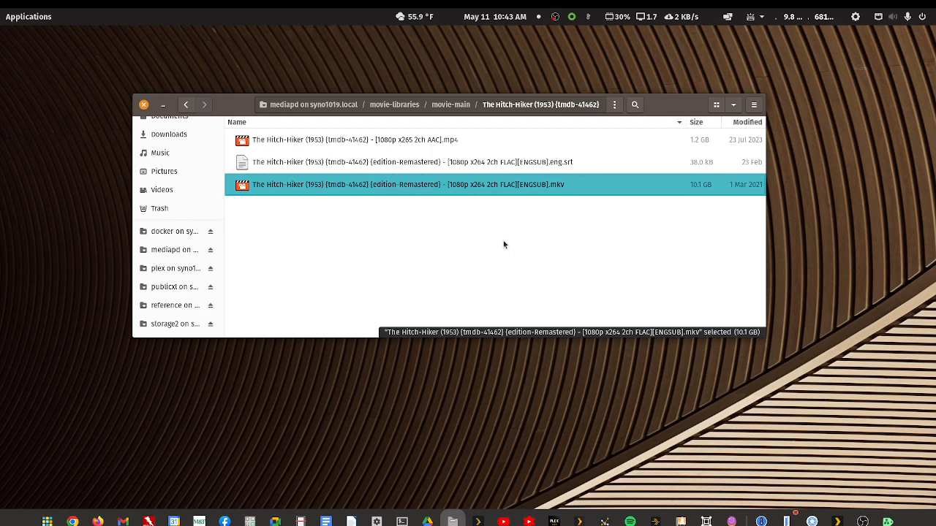
# Step: Return to movie-libraries, look inside the movie-kids folder, and go back to the top level of the mediapd share
pyautogui.click(187, 107)
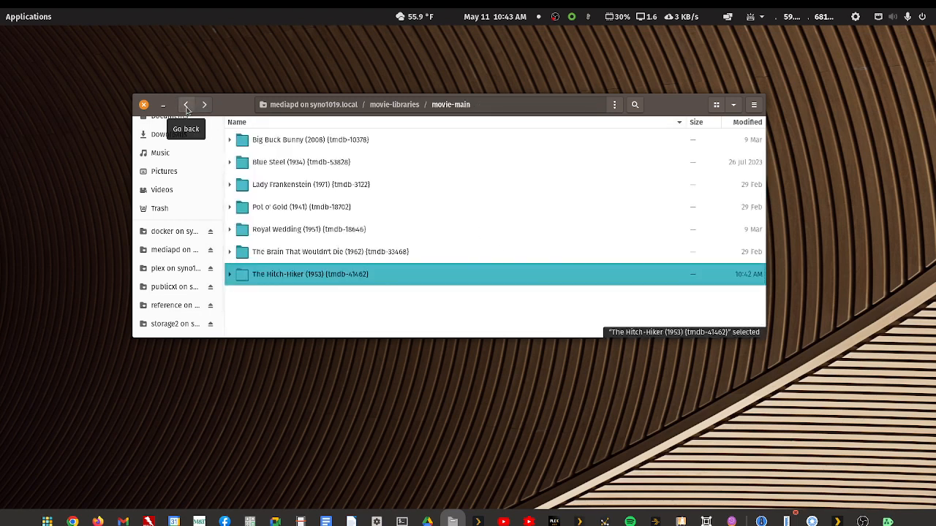
pyautogui.click(187, 108)
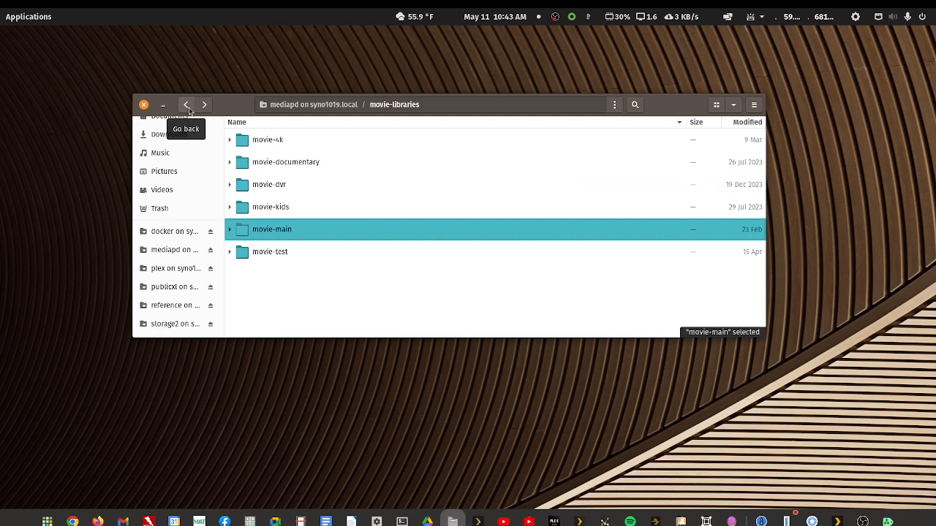
pyautogui.doubleClick(277, 211)
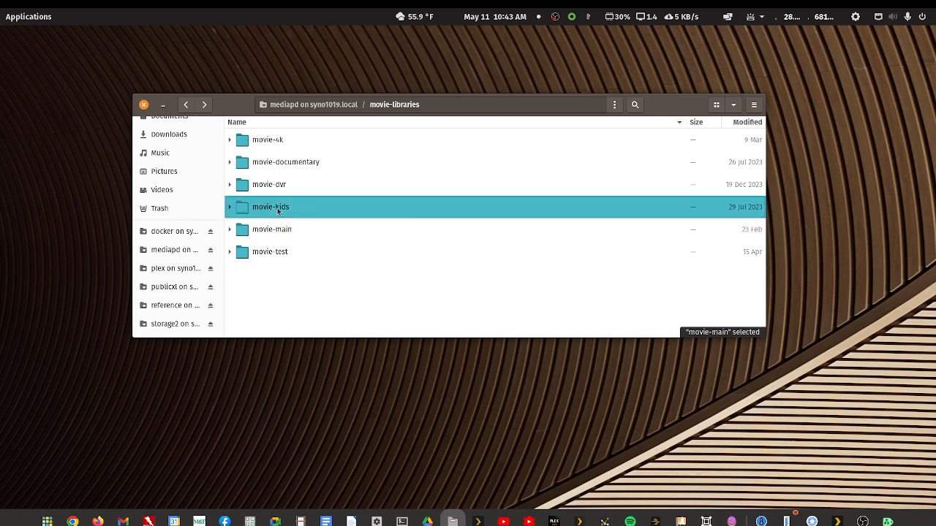
pyautogui.click(191, 107)
pyautogui.click(187, 106)
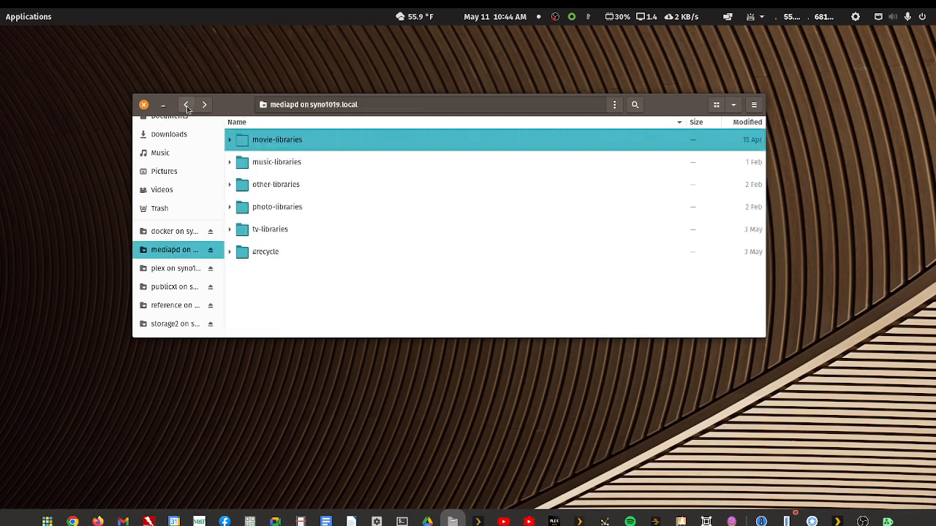
# Step: View the artist folders in music-libraries/music-main and return to the top level of the share
pyautogui.doubleClick(285, 162)
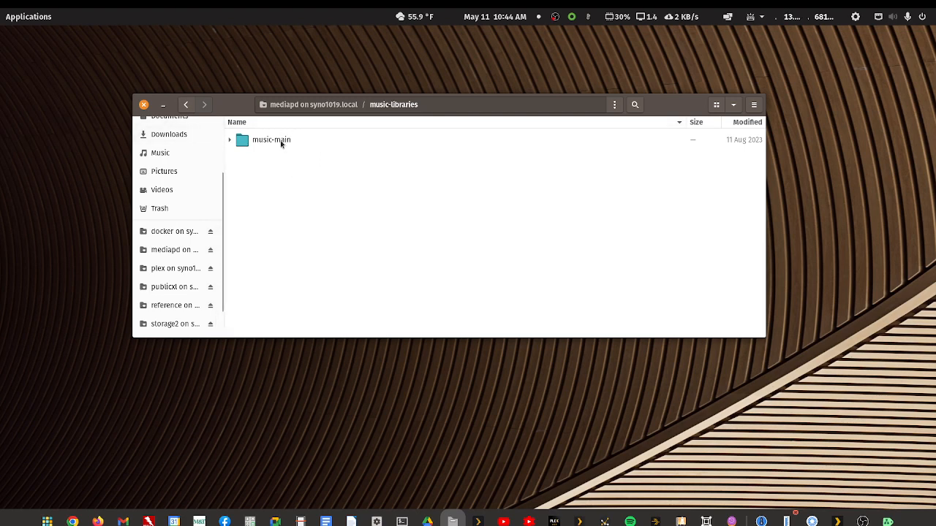
pyautogui.doubleClick(280, 140)
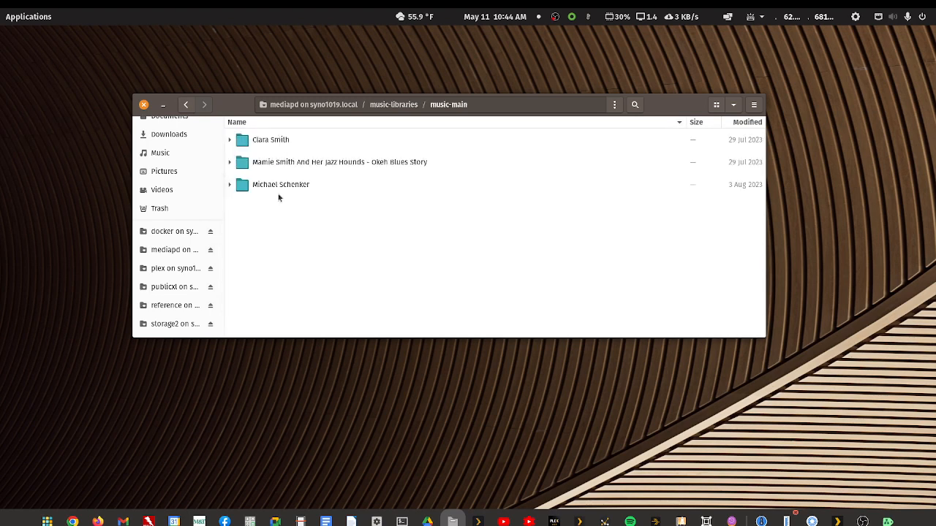
pyautogui.click(186, 106)
pyautogui.click(187, 106)
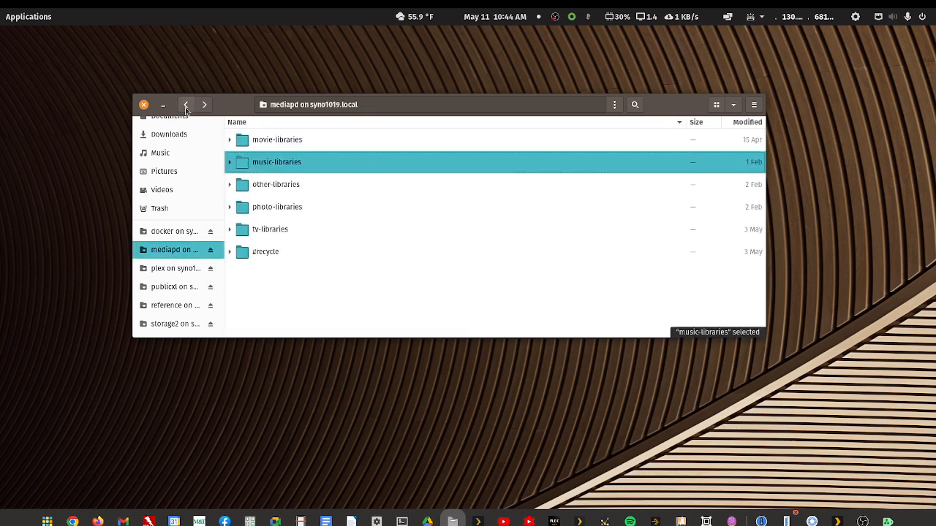
# Step: Open the tv-main folder within tv-libraries to view its show folders
pyautogui.doubleClick(272, 231)
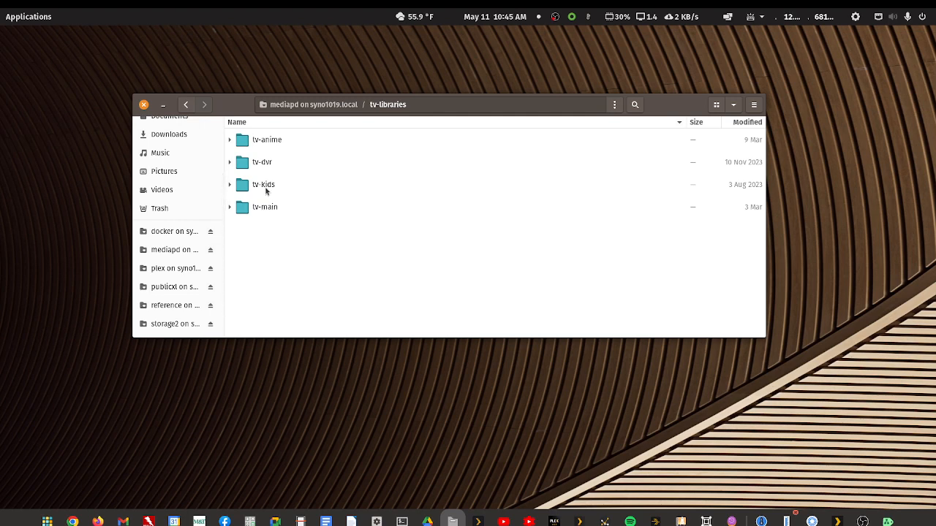
pyautogui.doubleClick(266, 210)
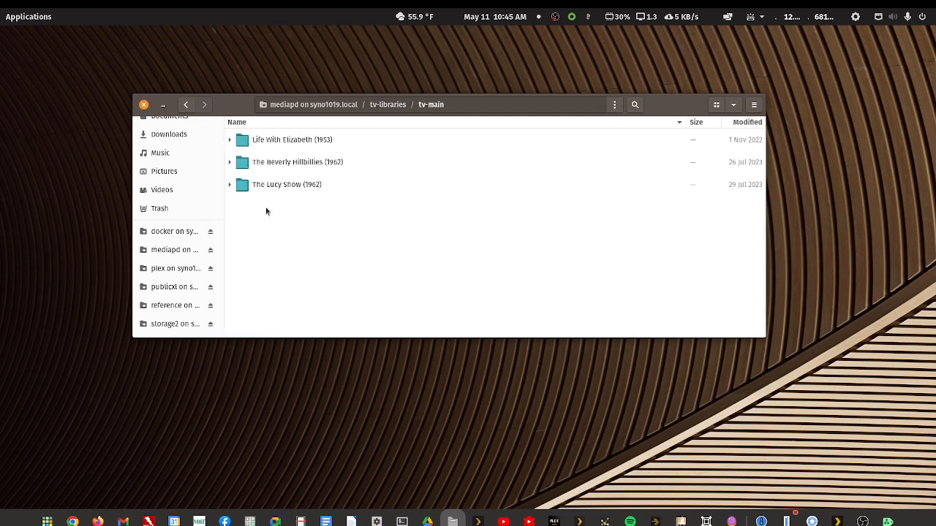
# Step: Go back from tv-main to the list of Windows shares on syno1019.local and reopen the mediapd share
pyautogui.click(187, 104)
pyautogui.click(187, 105)
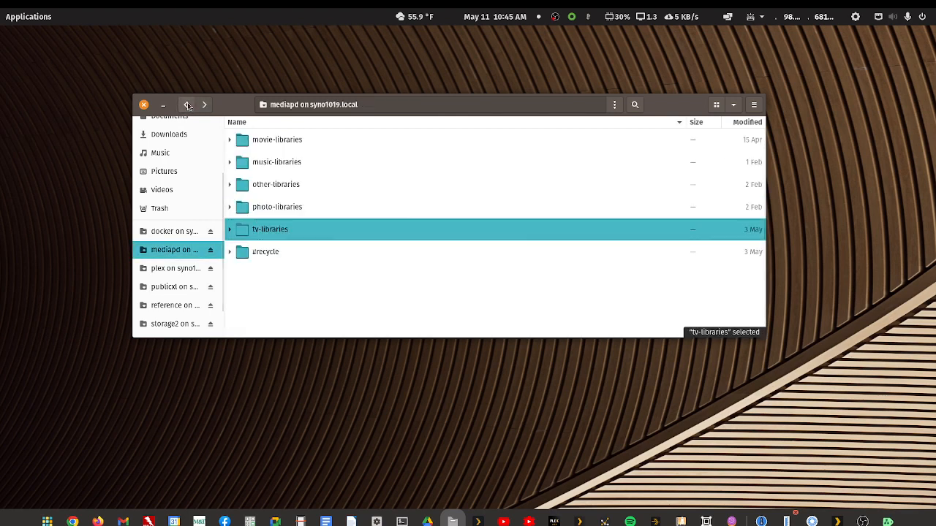
pyautogui.click(188, 107)
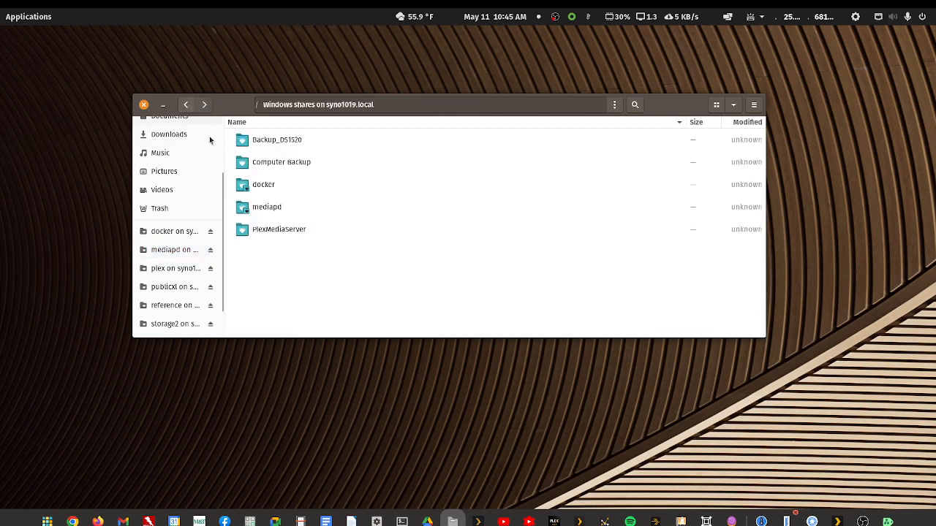
pyautogui.doubleClick(264, 208)
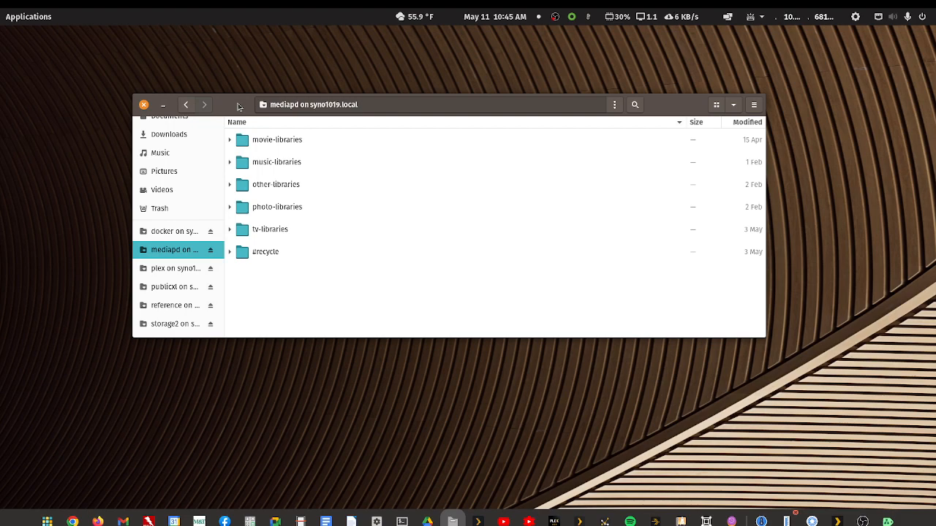
# Step: Move the file manager window off this screen, switch to the Plex web app, and bring its window here maximized
pyautogui.moveTo(239, 107); pyautogui.dragTo(935, 351)
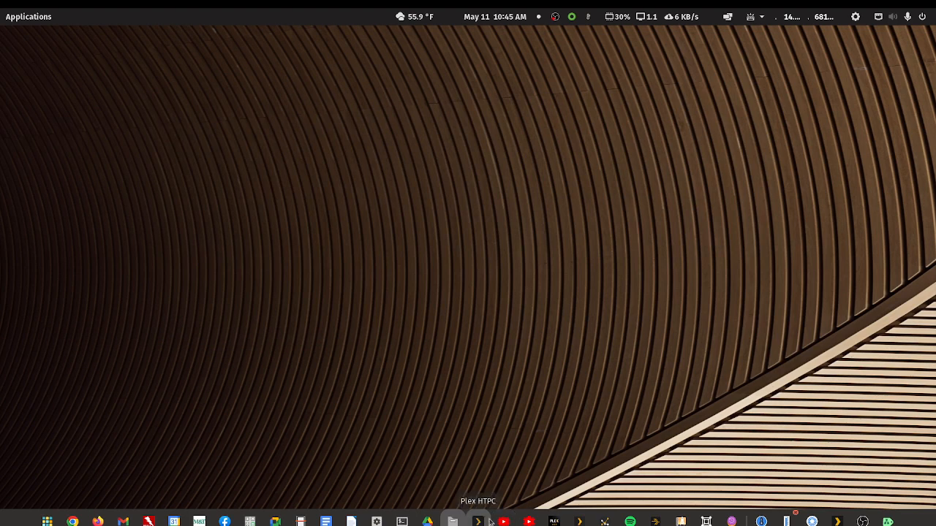
pyautogui.click(554, 521)
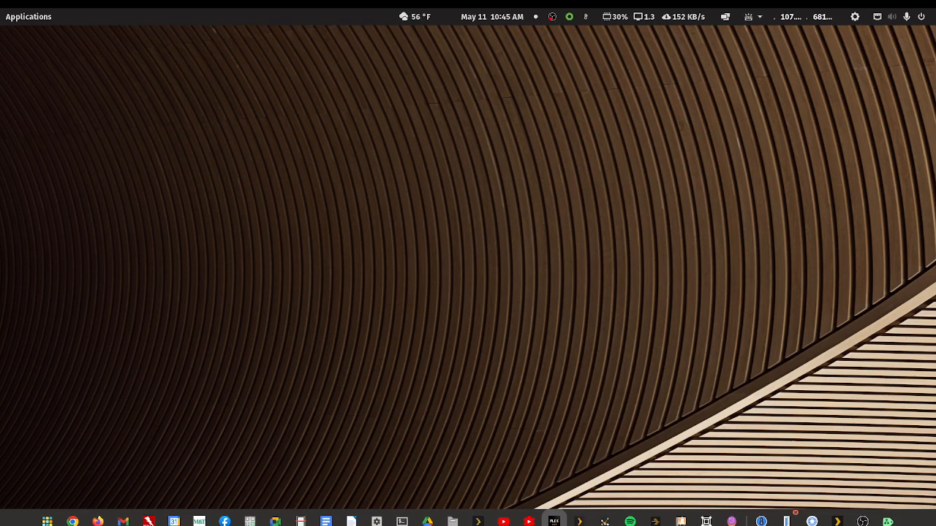
pyautogui.moveTo(935, 82); pyautogui.dragTo(630, 88)
pyautogui.doubleClick(631, 88)
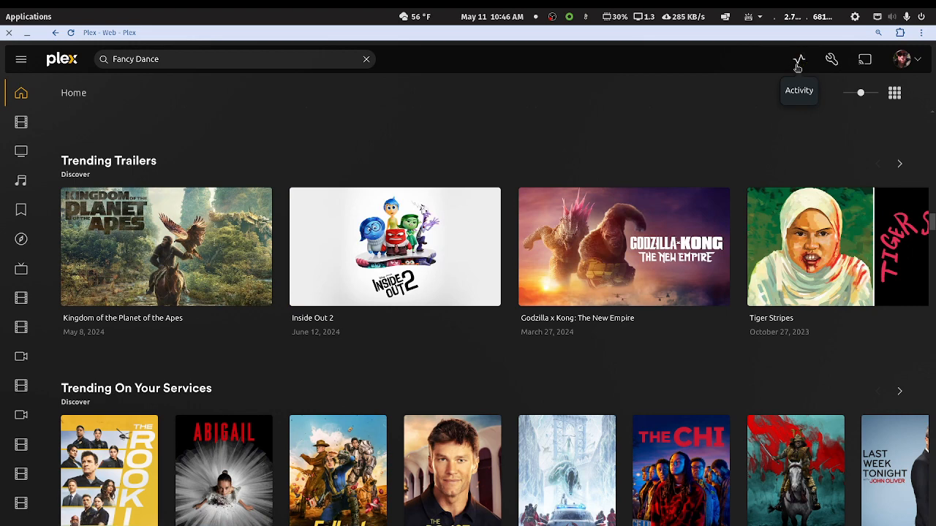
# Step: View the list of server dashboards under Activity and open the account settings
pyautogui.click(800, 63)
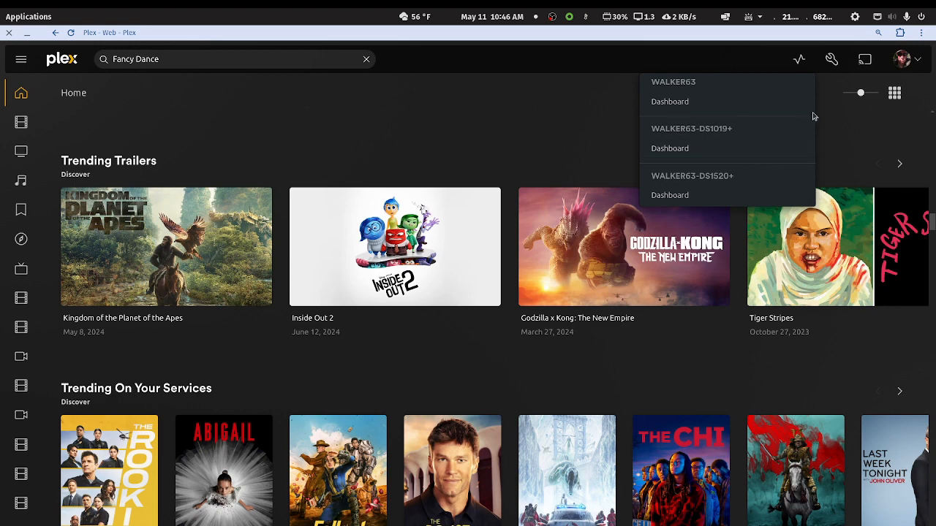
pyautogui.click(914, 63)
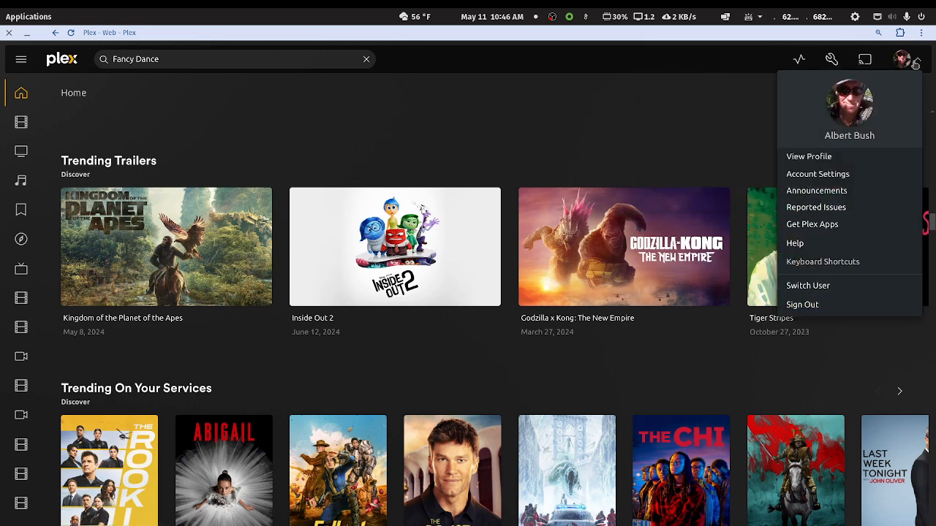
pyautogui.click(803, 175)
# Step: Look through the Account page's personal information, security, settings and preferences sections
pyautogui.scroll(-5, 435, 242)
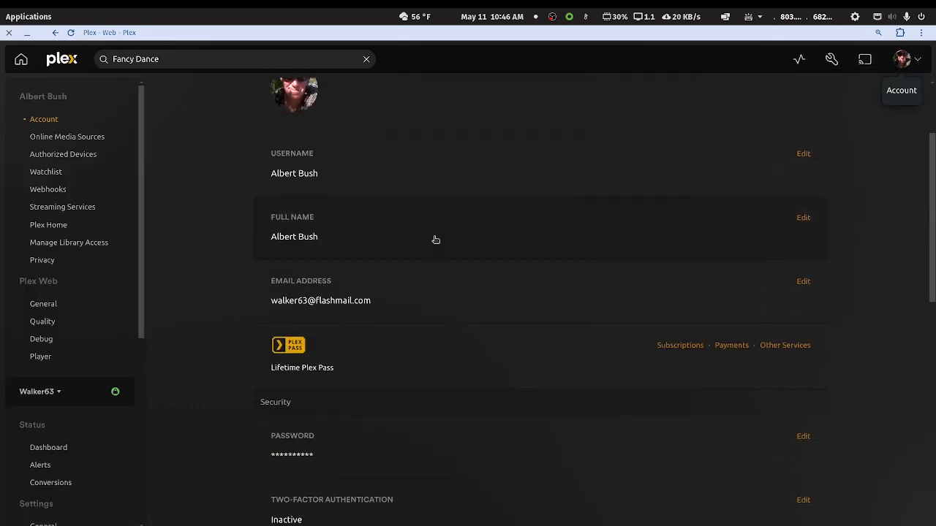
pyautogui.scroll(-3, 436, 235)
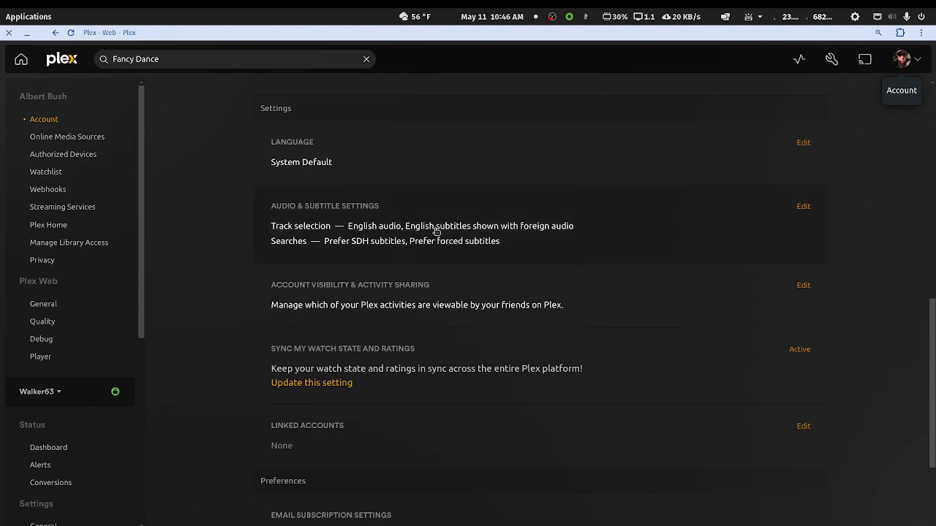
pyautogui.scroll(-2, 436, 234)
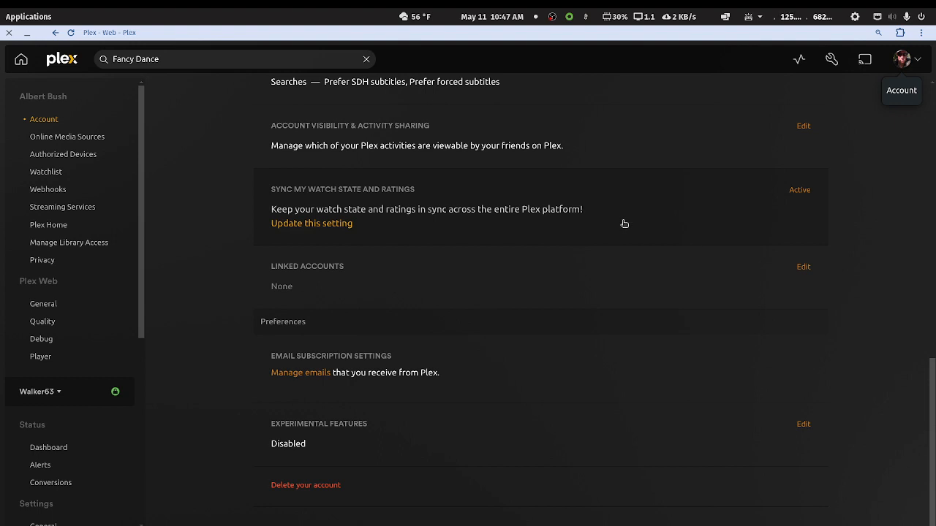
pyautogui.scroll(3, 625, 223)
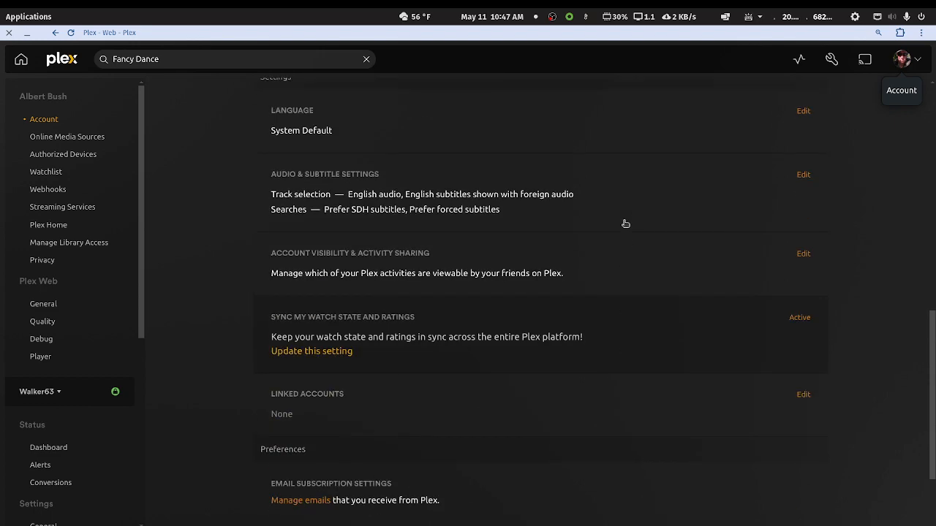
pyautogui.scroll(14, 625, 223)
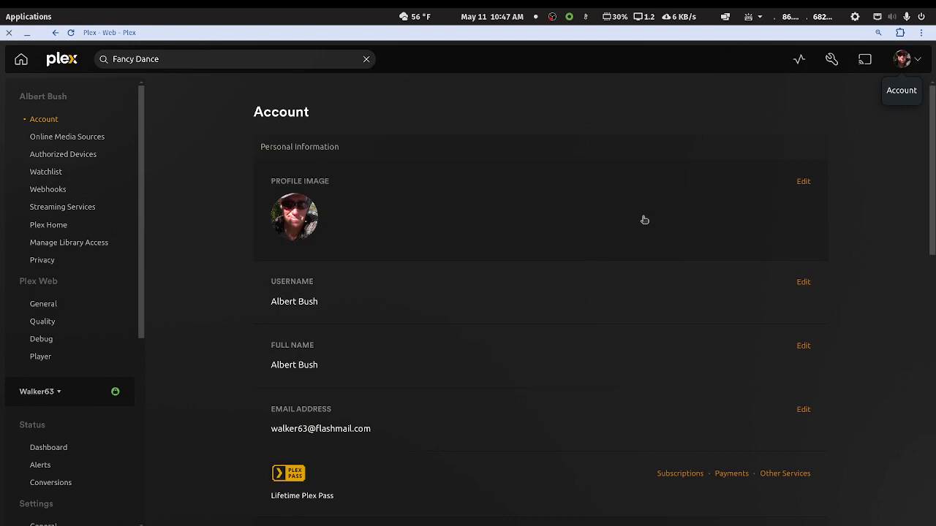
pyautogui.scroll(-8, 645, 220)
pyautogui.scroll(-2, 644, 220)
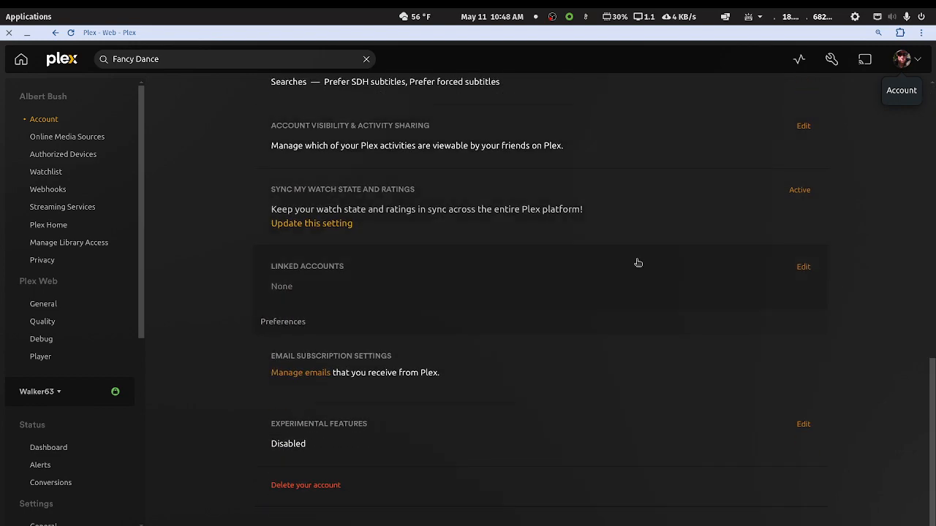
pyautogui.scroll(2, 637, 261)
pyautogui.scroll(4, 637, 261)
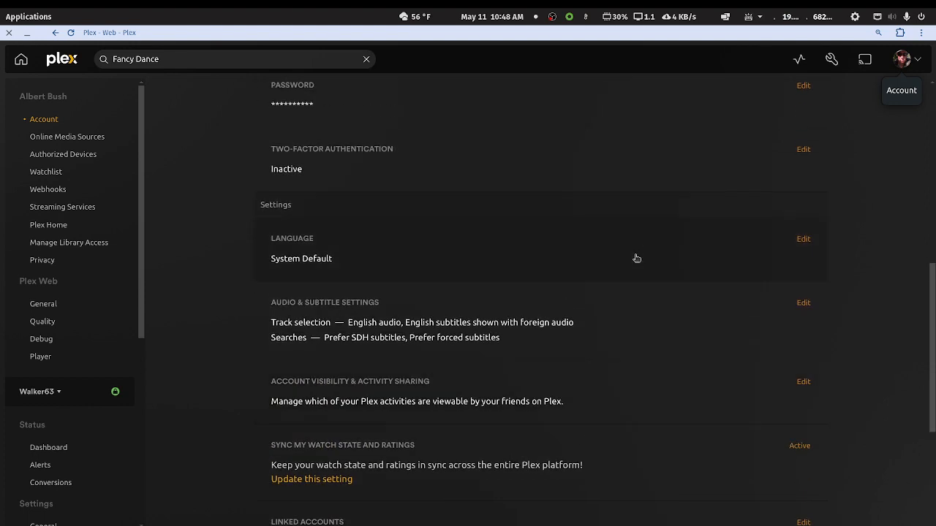
pyautogui.scroll(4, 637, 258)
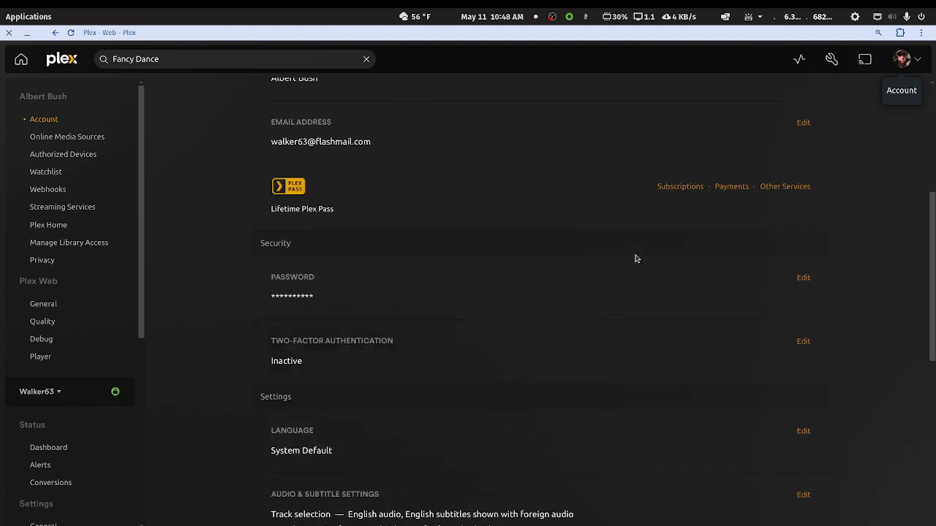
pyautogui.scroll(2, 637, 258)
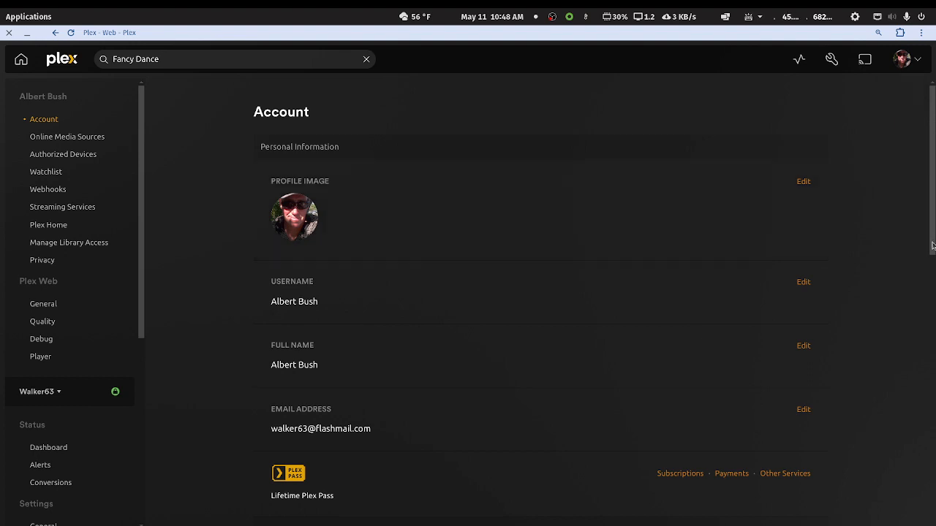
pyautogui.scroll(-2, 914, 183)
pyautogui.scroll(2, 917, 131)
# Step: Reopen the account settings, view the Account Visibility & Activity Sharing options, and close them without saving
pyautogui.click(923, 65)
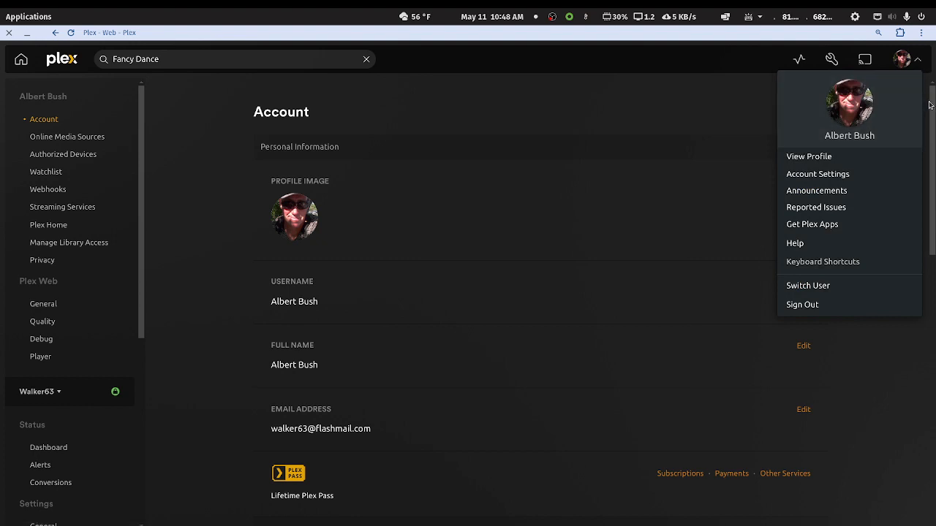
pyautogui.click(841, 176)
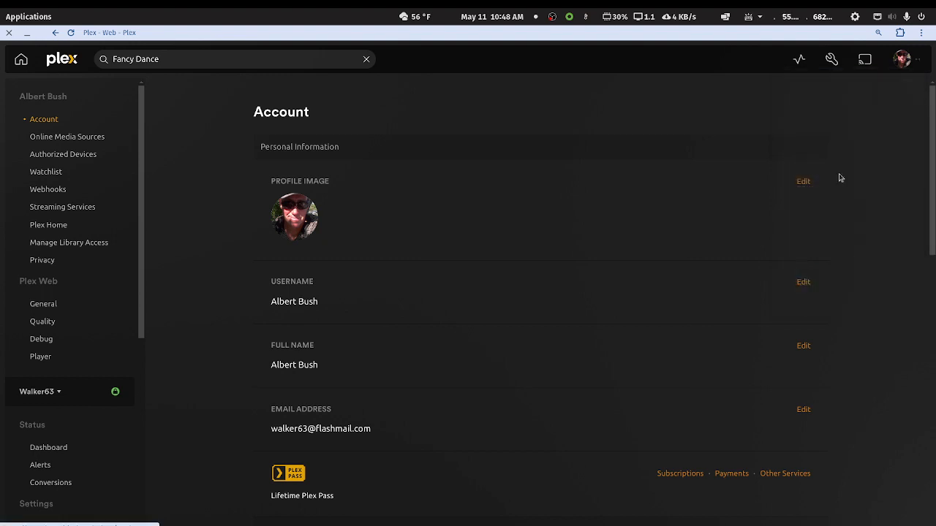
pyautogui.scroll(-5, 882, 241)
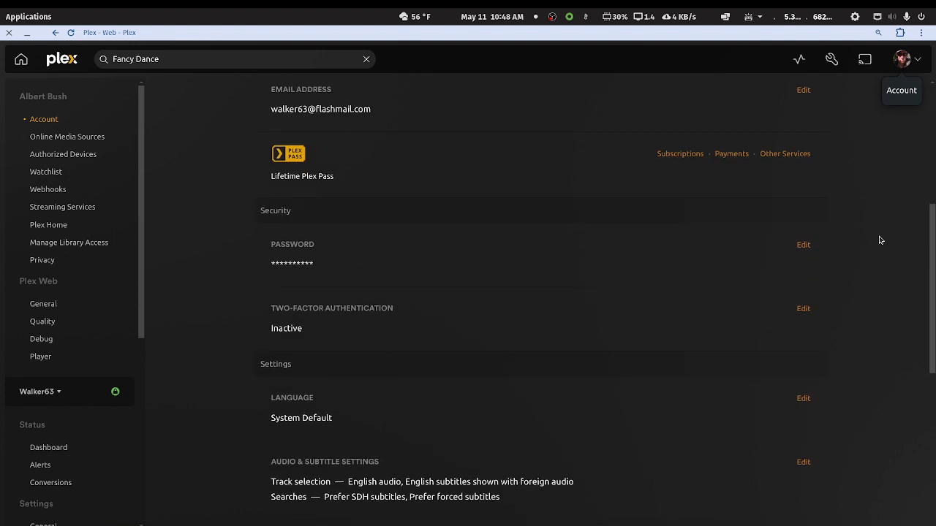
pyautogui.scroll(-3, 881, 240)
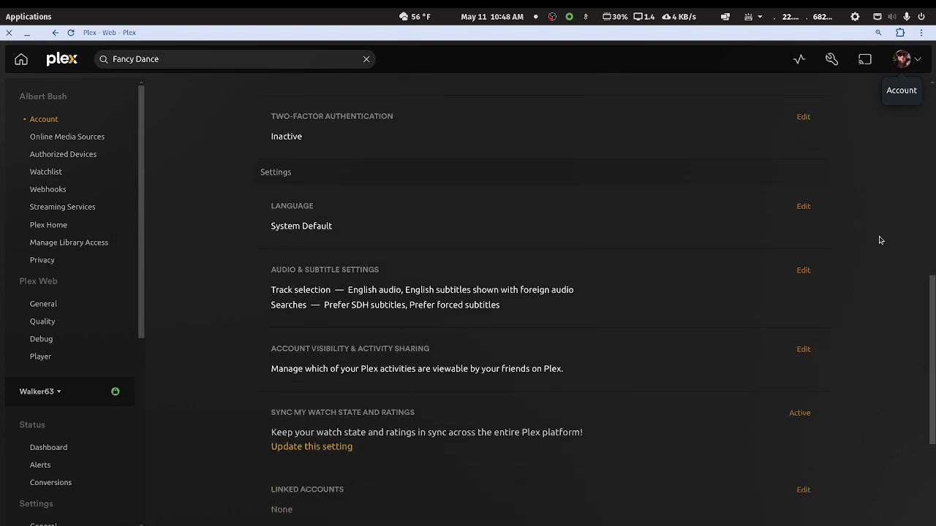
pyautogui.scroll(-1, 880, 240)
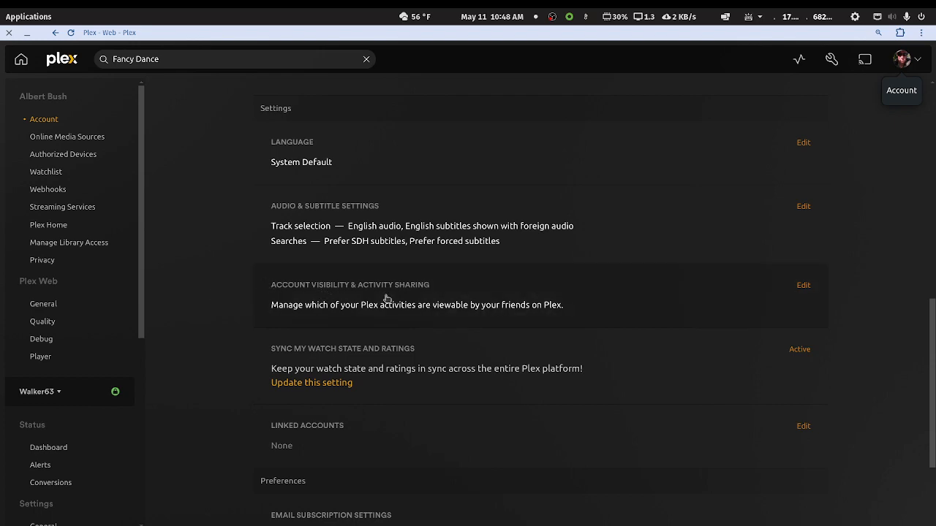
pyautogui.click(801, 285)
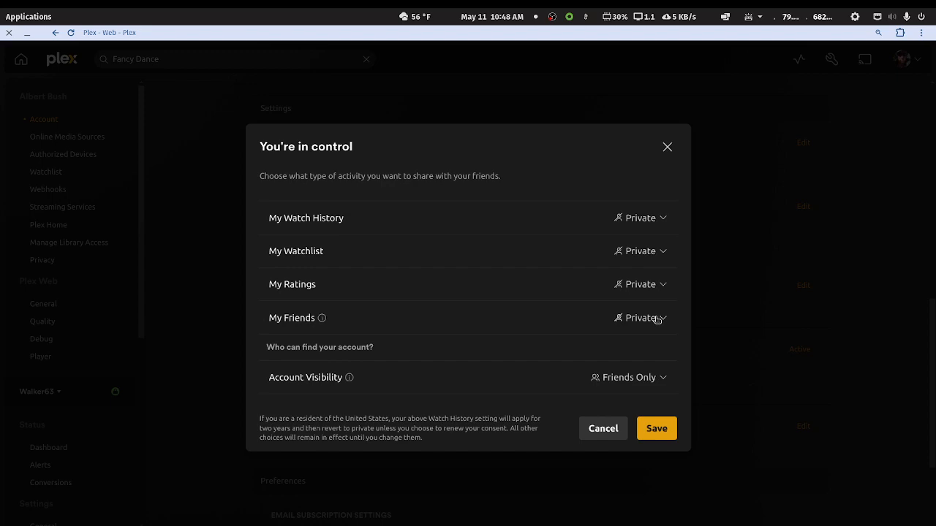
pyautogui.click(667, 147)
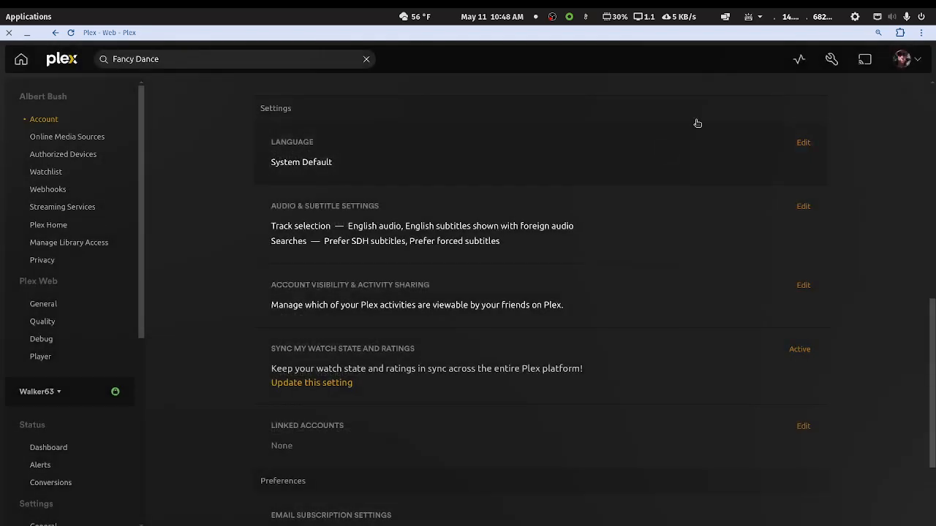
# Step: Check the server dashboards list, then open the Plex settings and switch the server to Walker63-DS1019+
pyautogui.click(799, 59)
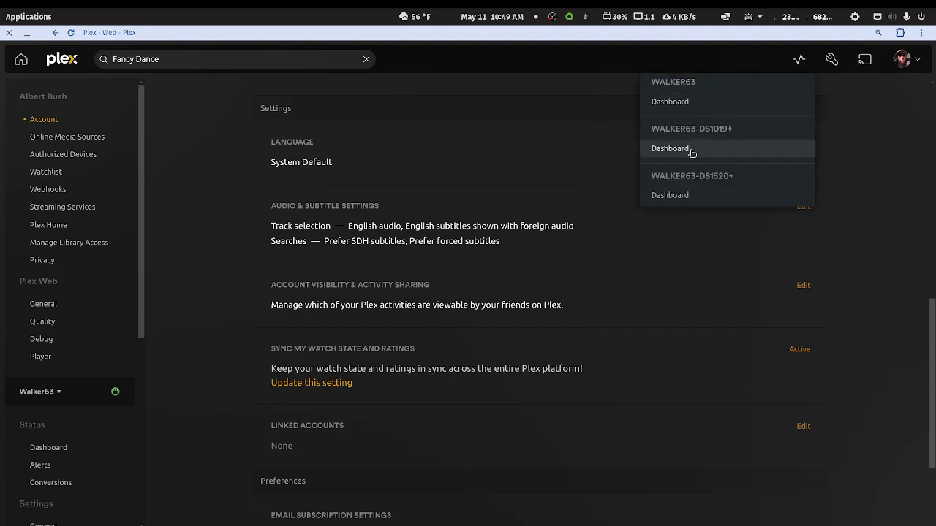
pyautogui.click(516, 85)
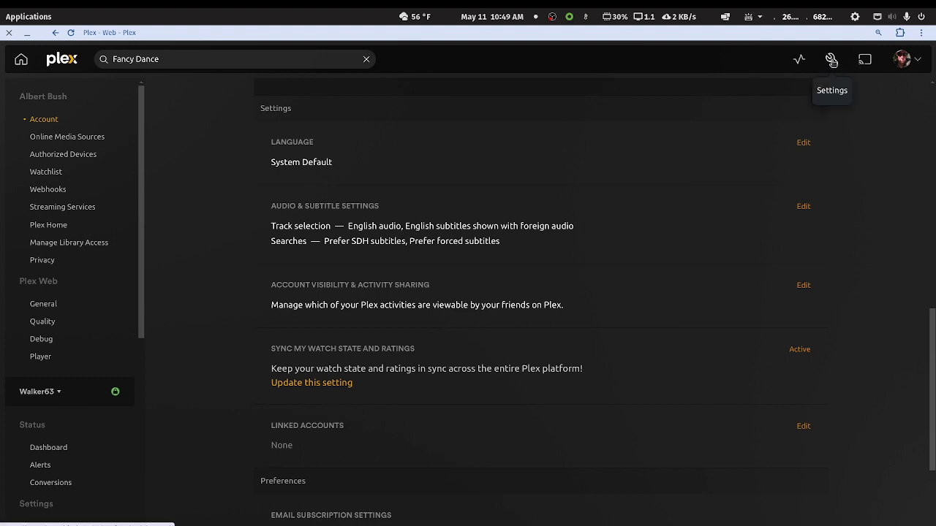
pyautogui.click(832, 62)
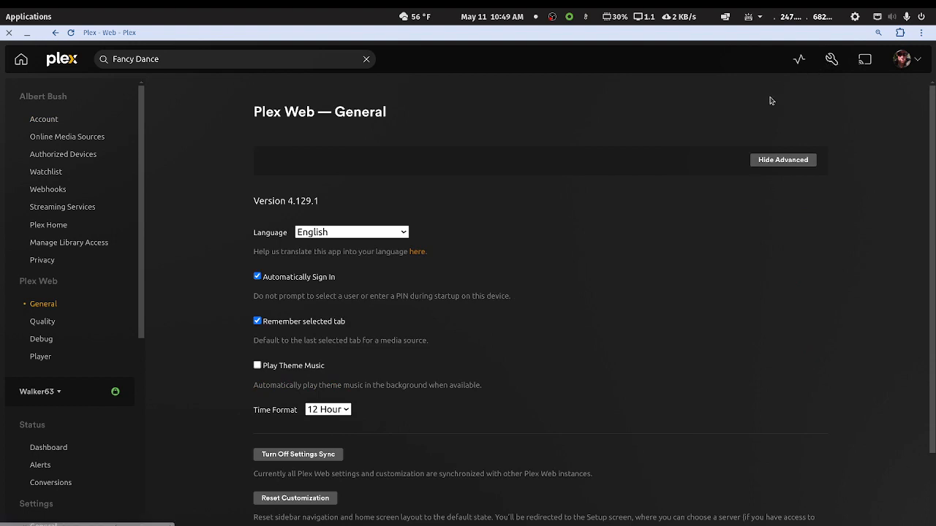
pyautogui.click(59, 396)
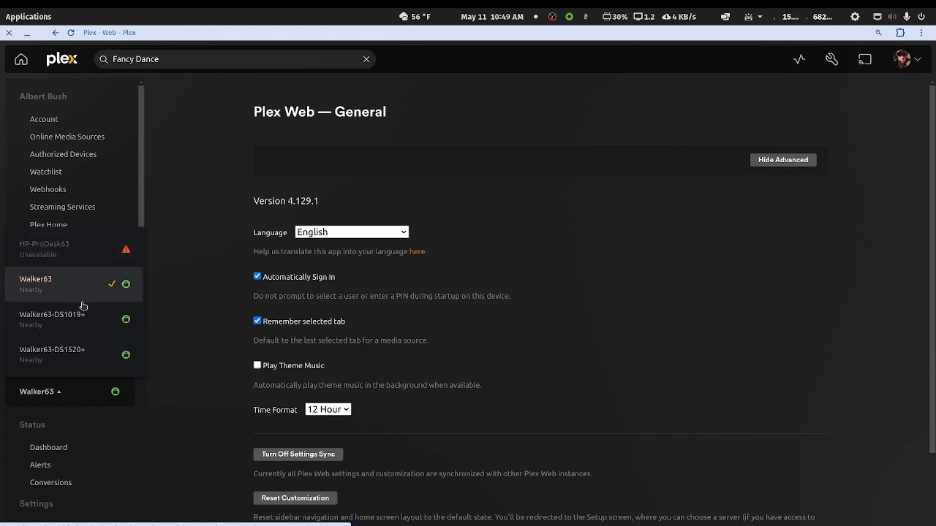
pyautogui.click(67, 320)
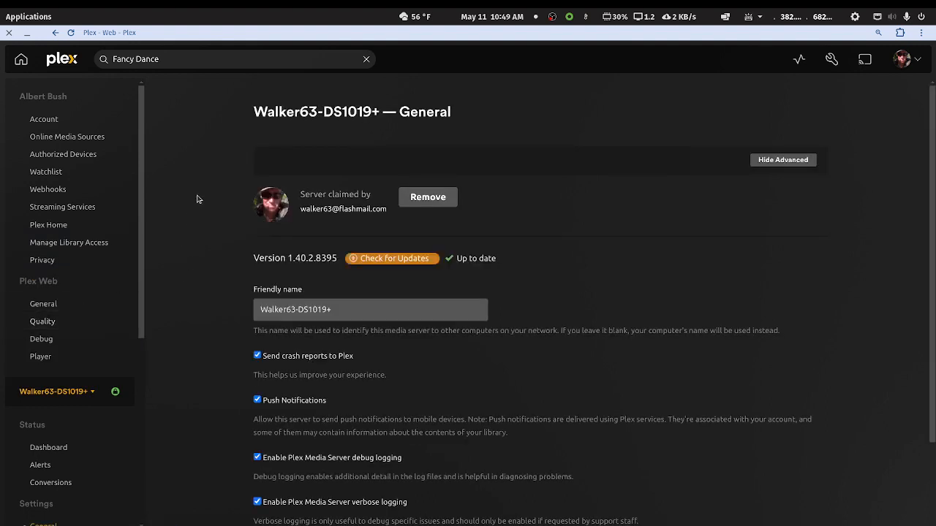
# Step: Open the Account page and then the Online Media Sources page, and review its General and Discover settings
pyautogui.click(57, 121)
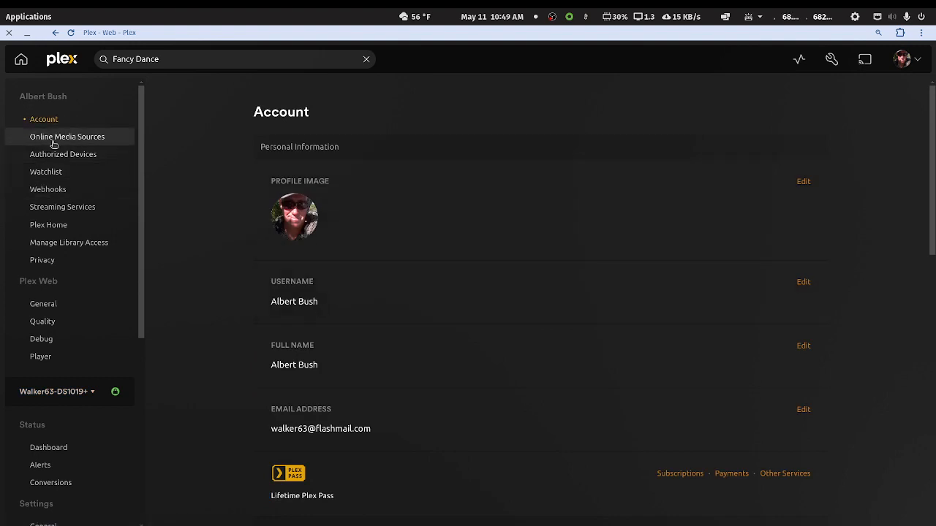
pyautogui.click(54, 143)
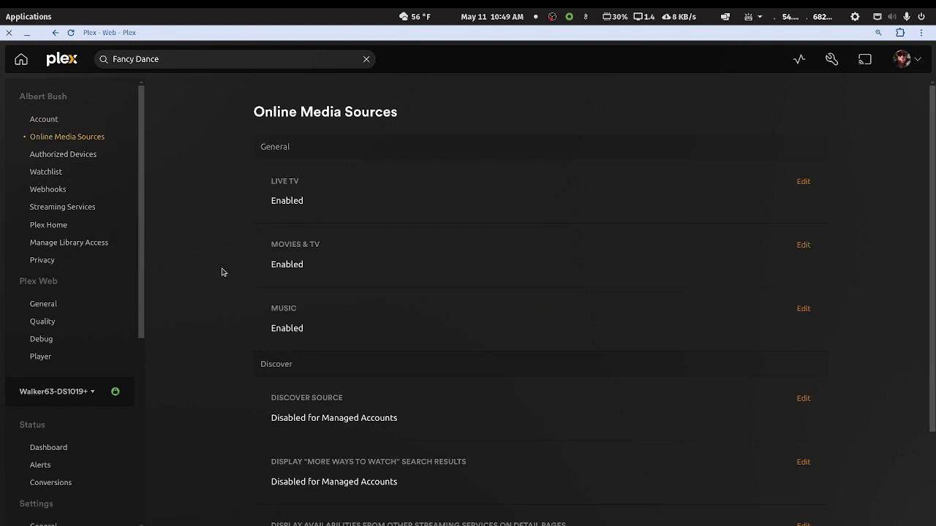
pyautogui.scroll(-2, 224, 272)
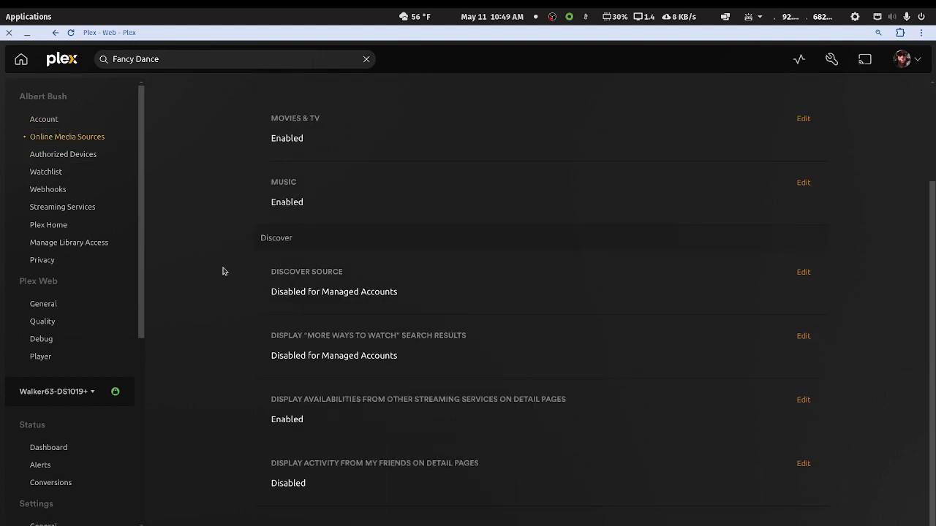
pyautogui.scroll(2, 224, 272)
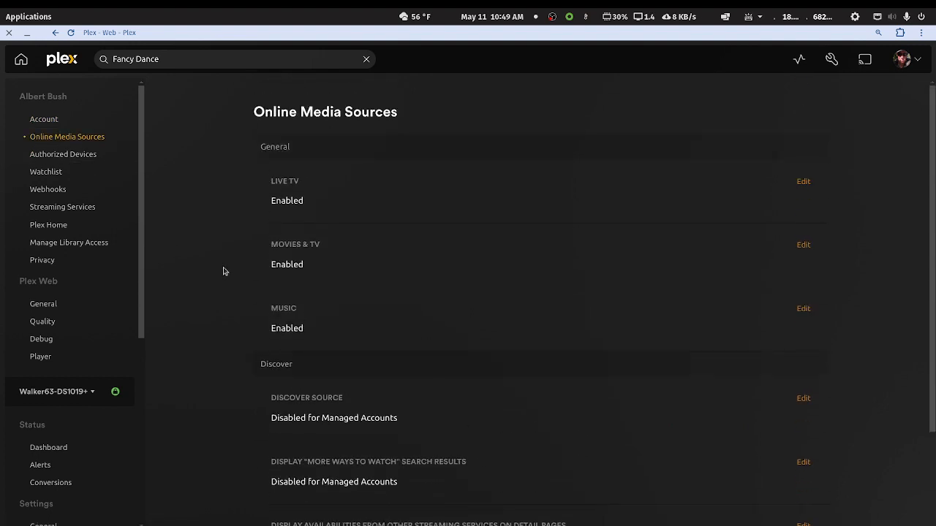
pyautogui.scroll(-2, 223, 271)
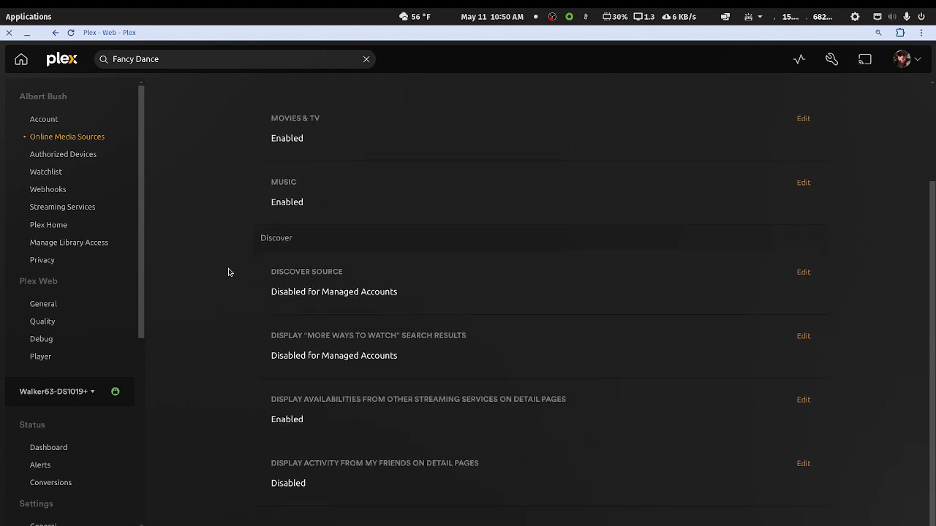
pyautogui.scroll(2, 228, 272)
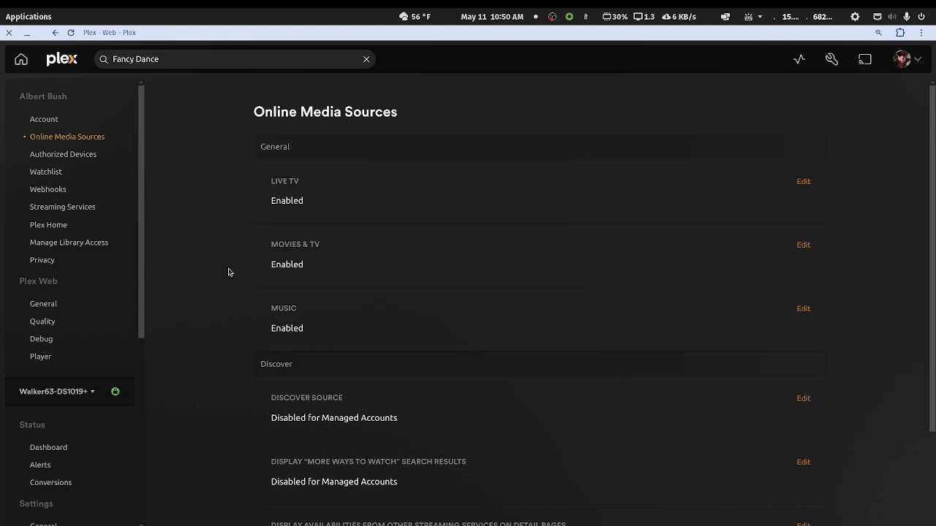
# Step: Set the Movies & TV online media source to Disabled and save the change
pyautogui.click(802, 245)
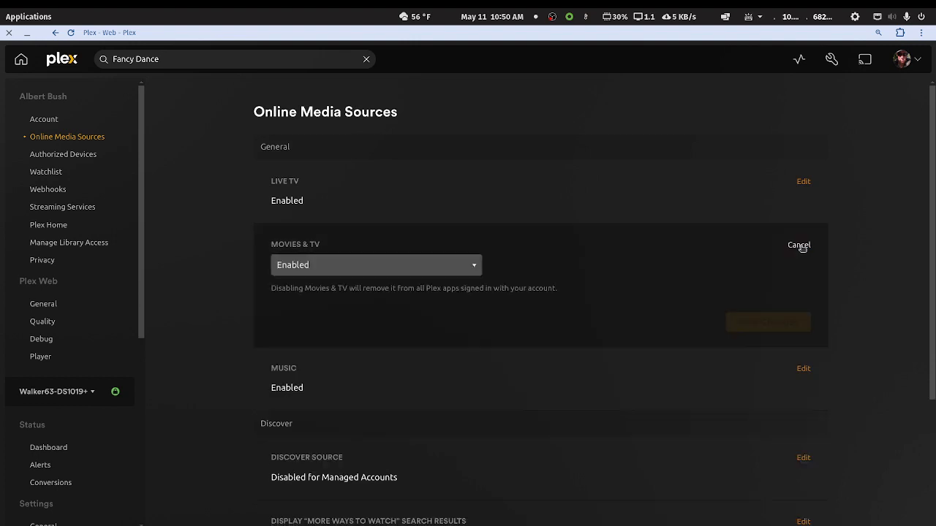
pyautogui.click(475, 267)
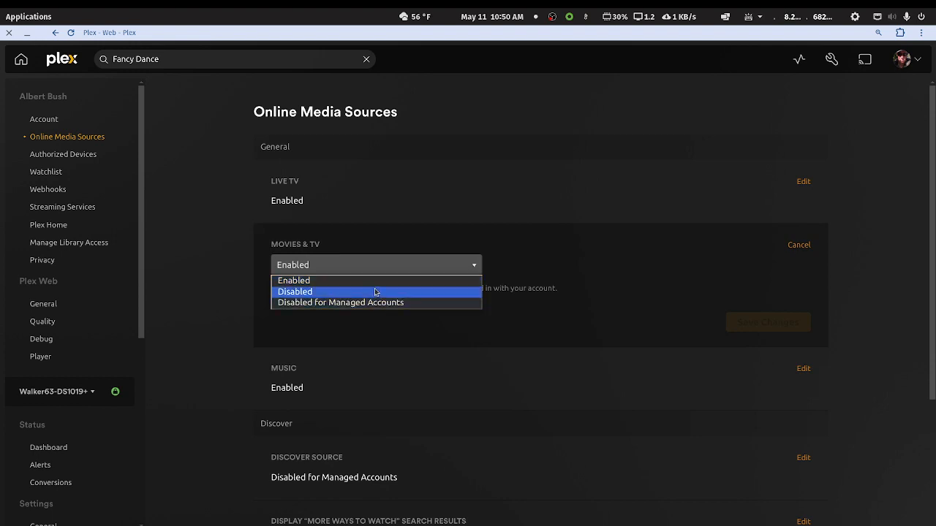
pyautogui.click(377, 292)
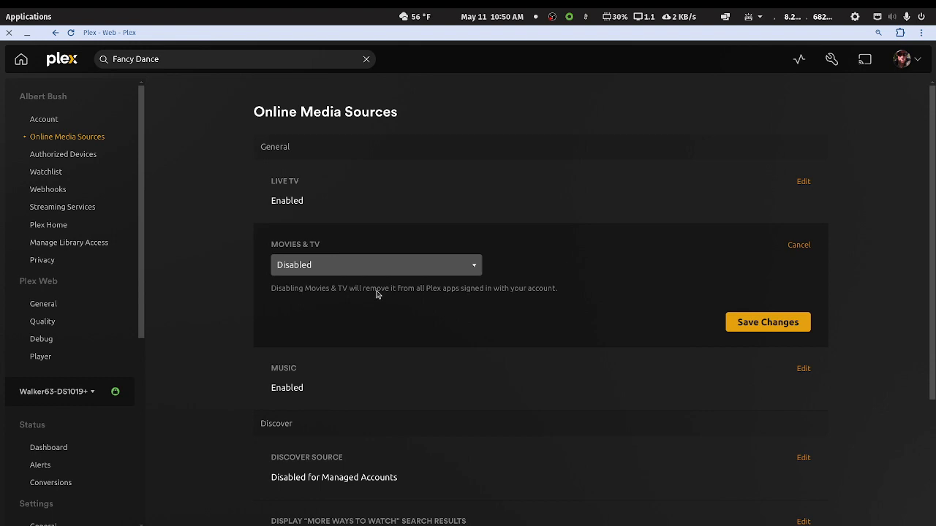
pyautogui.click(757, 325)
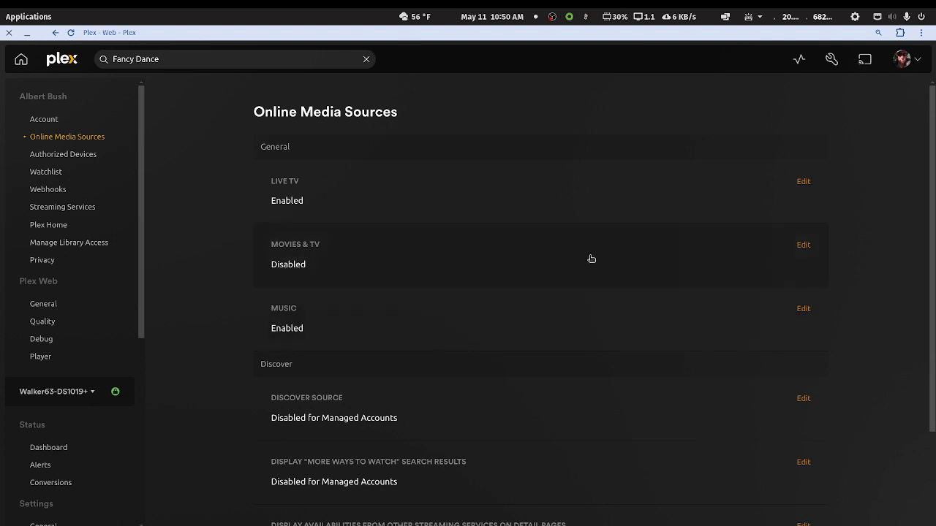
# Step: Open the Live TV source setting for editing and review the Discover settings below it
pyautogui.click(801, 183)
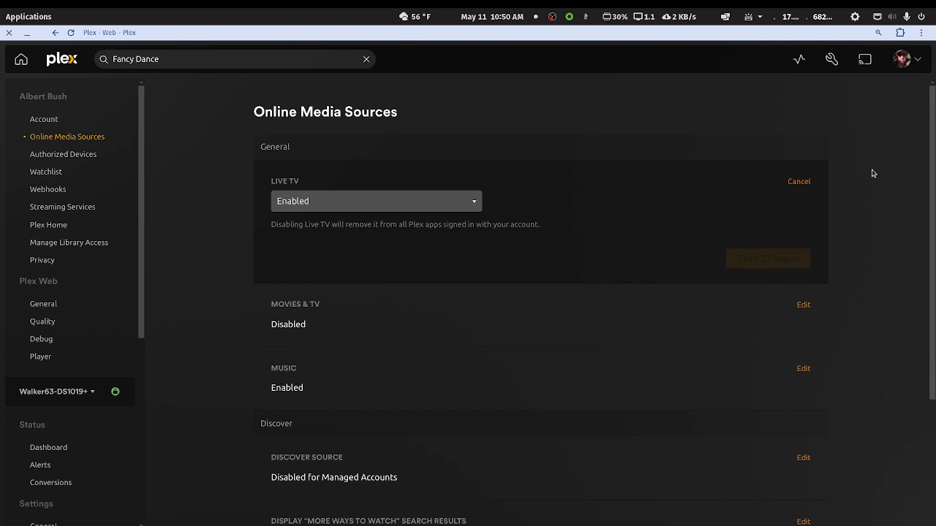
pyautogui.press('Down')
pyautogui.scroll(-5, 802, 295)
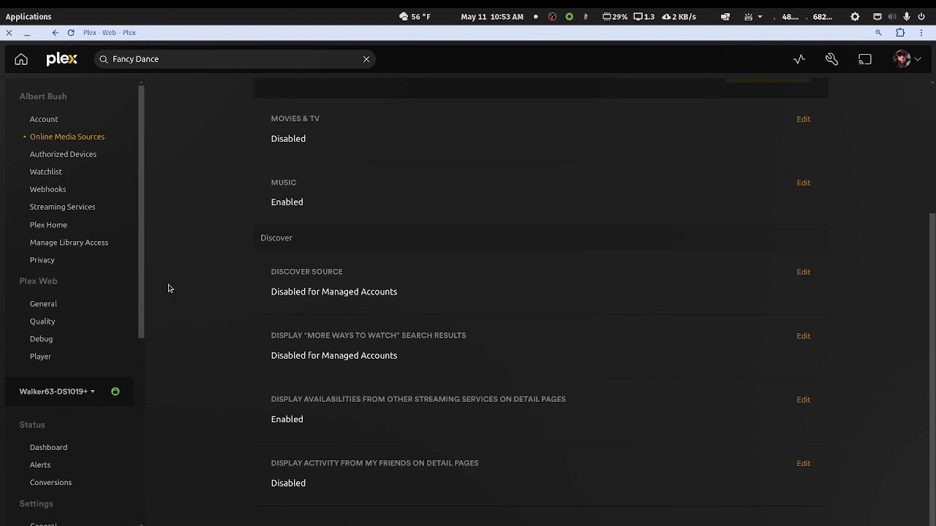
# Step: Review the Authorized Devices list, filtering it by Android, Desktop and Server
pyautogui.click(74, 156)
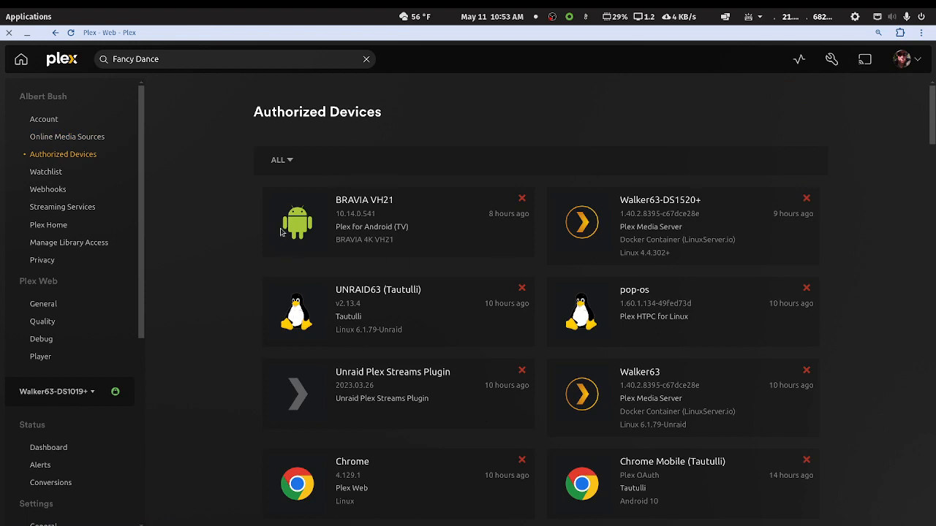
pyautogui.click(289, 161)
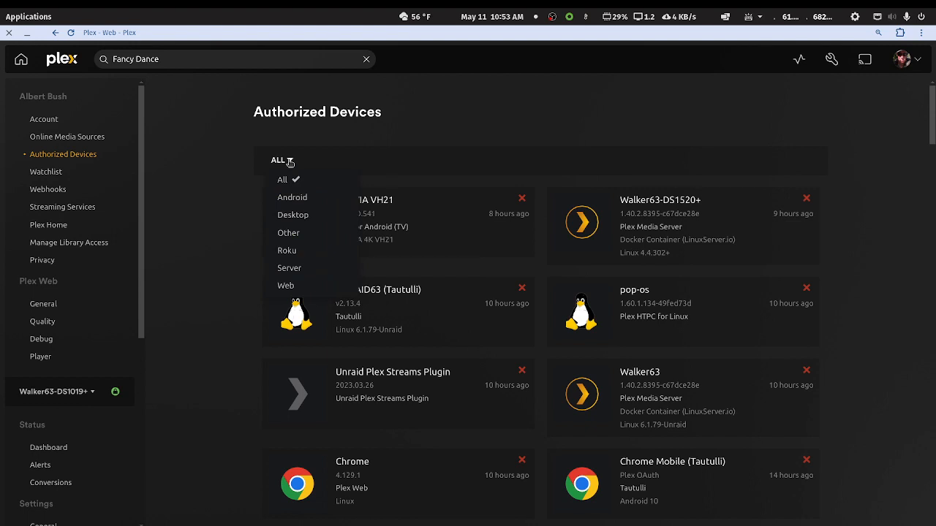
pyautogui.click(295, 197)
pyautogui.click(302, 161)
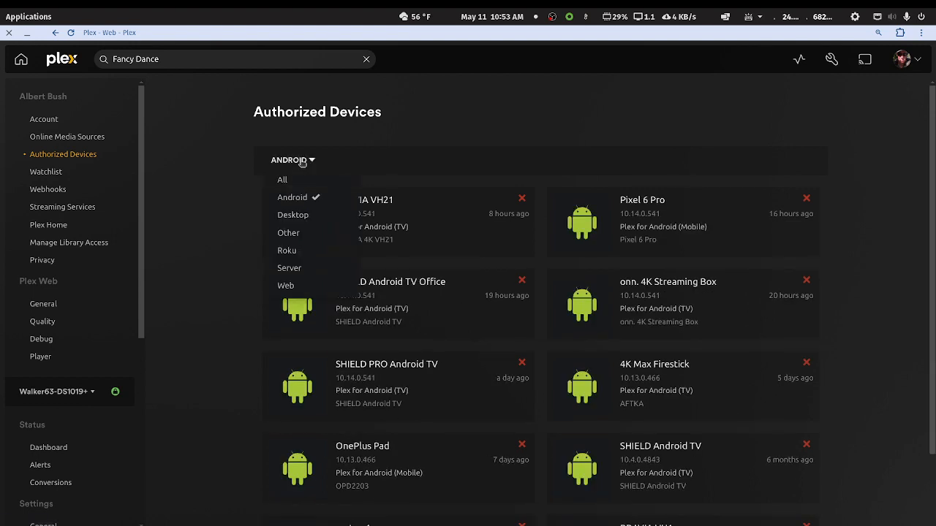
pyautogui.click(294, 217)
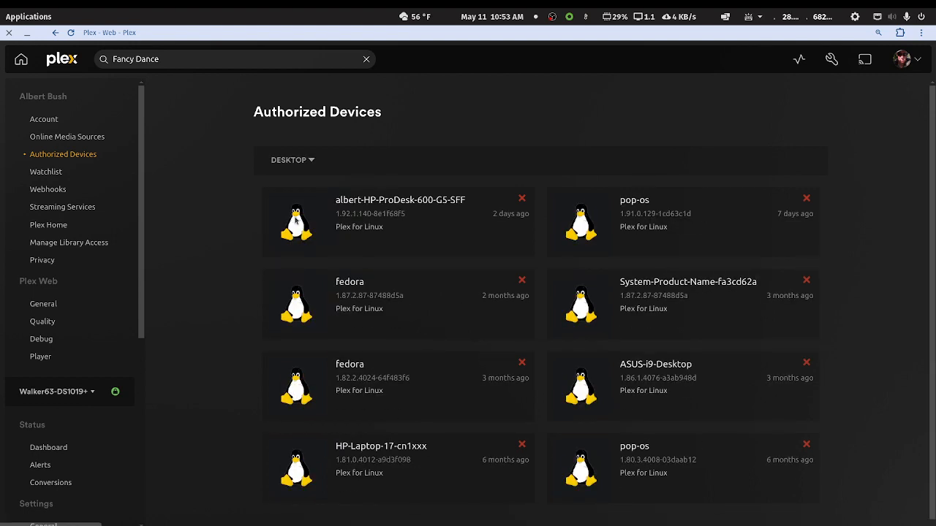
pyautogui.click(310, 160)
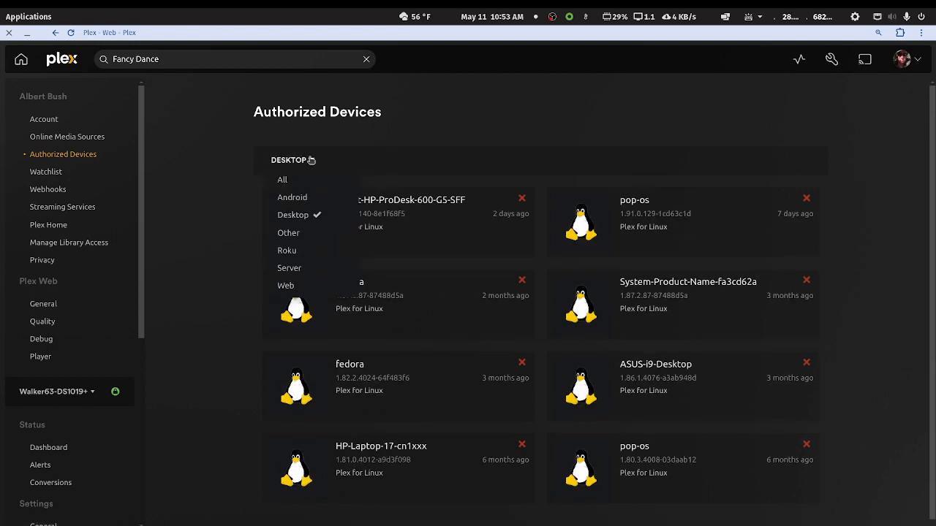
pyautogui.click(290, 267)
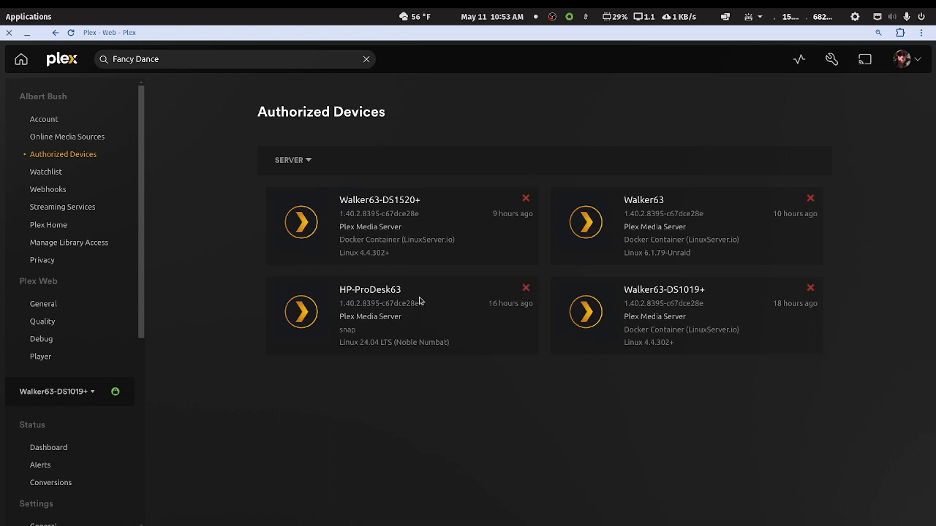
# Step: Remove the HP-ProDesk63 server from the authorized devices and confirm the removal
pyautogui.click(526, 289)
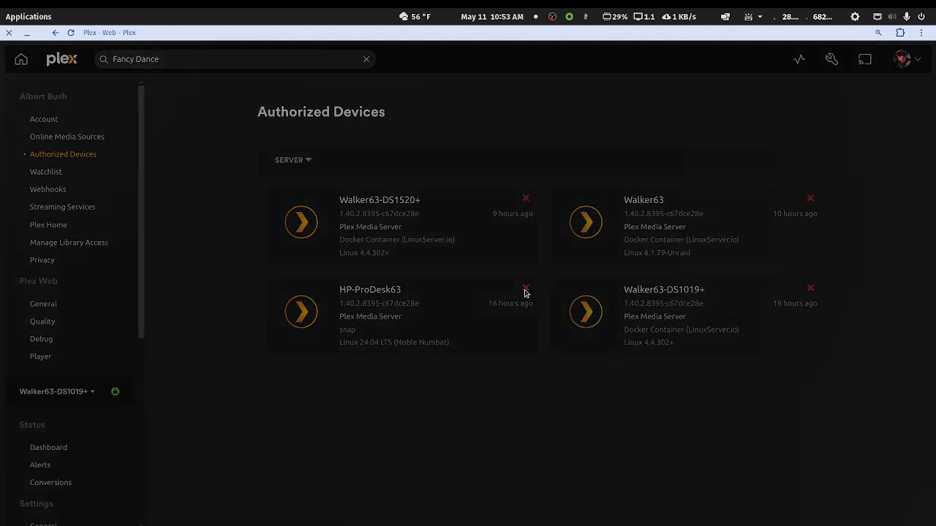
pyautogui.click(544, 244)
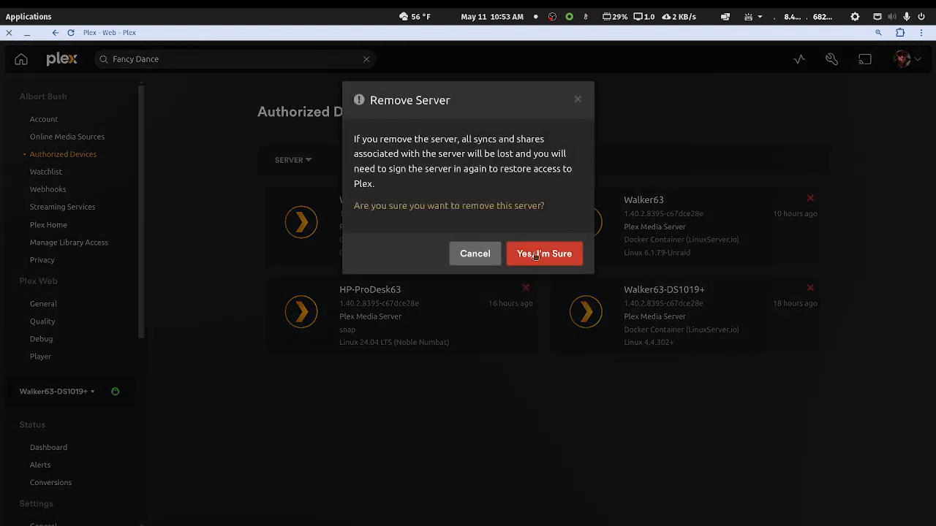
pyautogui.click(531, 259)
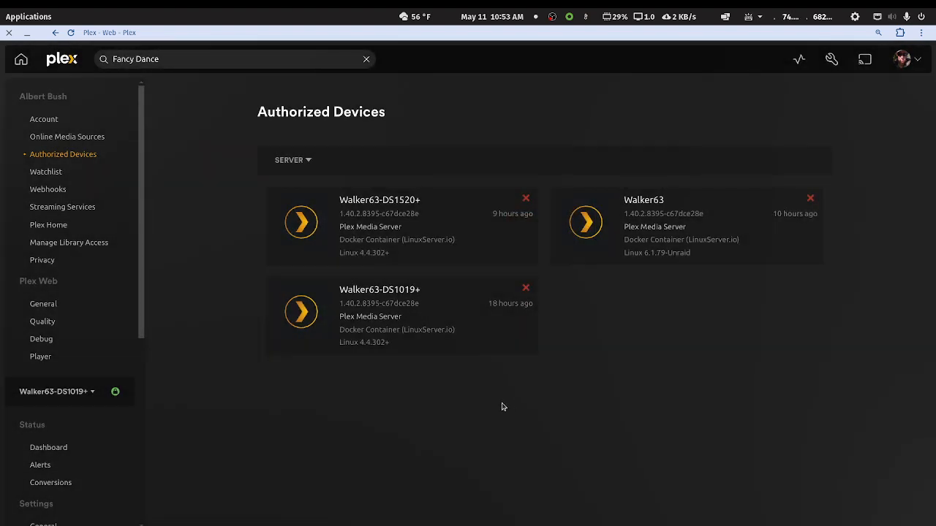
# Step: View the Watchlist RSS feed options and the Webhooks page
pyautogui.click(48, 172)
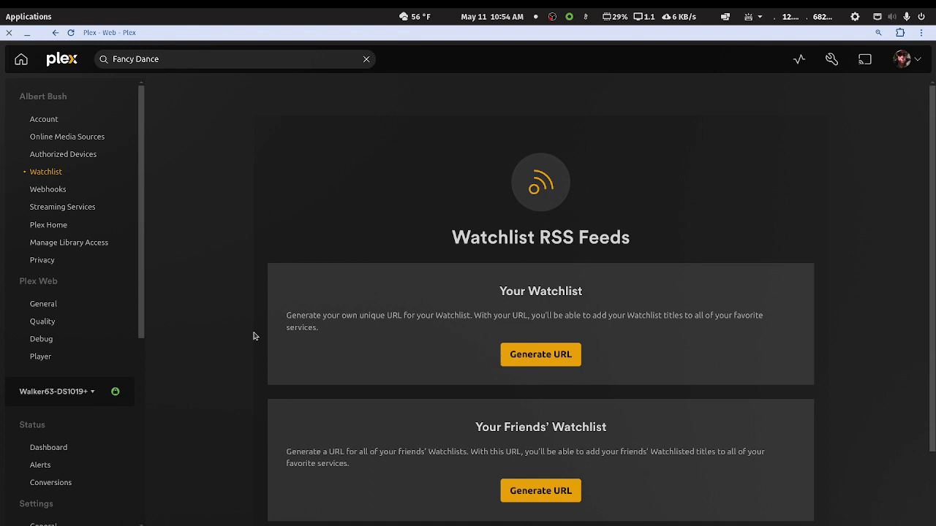
pyautogui.click(52, 189)
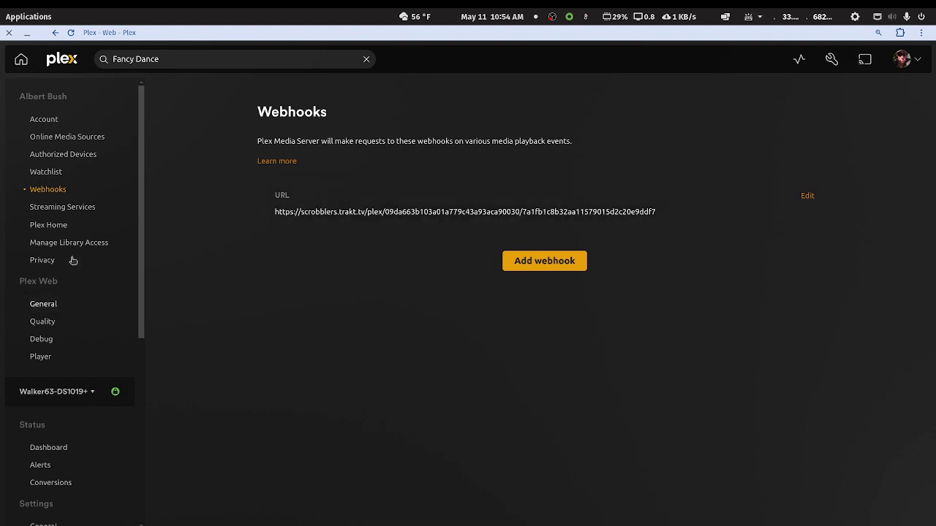
# Step: Examine the Streaming Services page, browsing through the selected and popular services
pyautogui.click(69, 212)
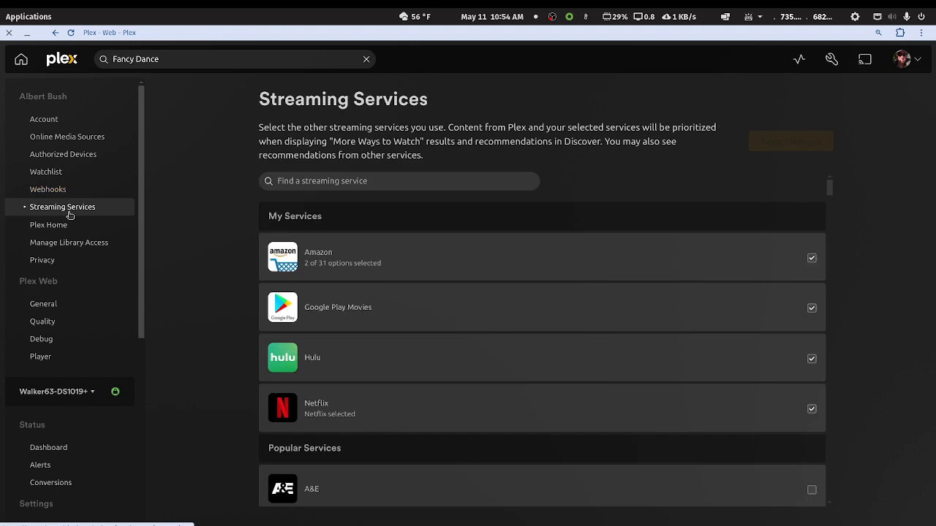
pyautogui.scroll(-3, 579, 355)
pyautogui.scroll(3, 580, 355)
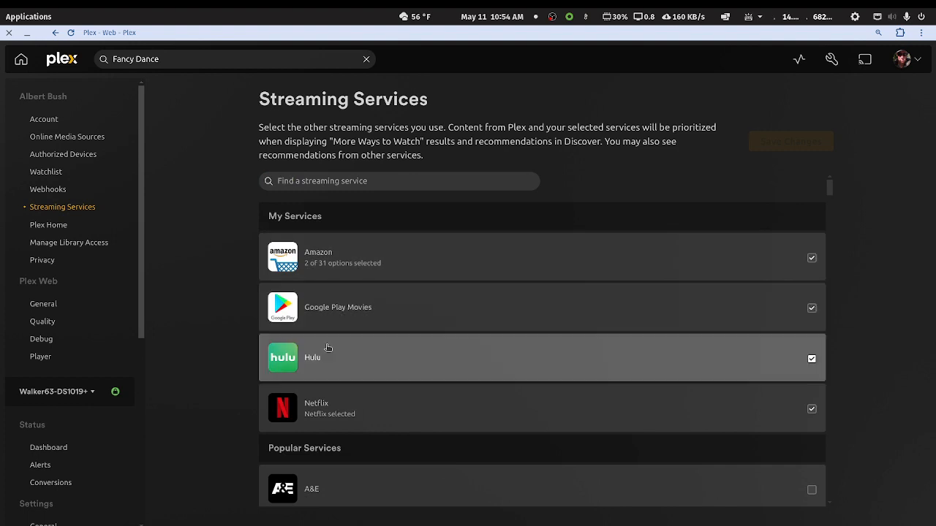
pyautogui.scroll(-2, 339, 369)
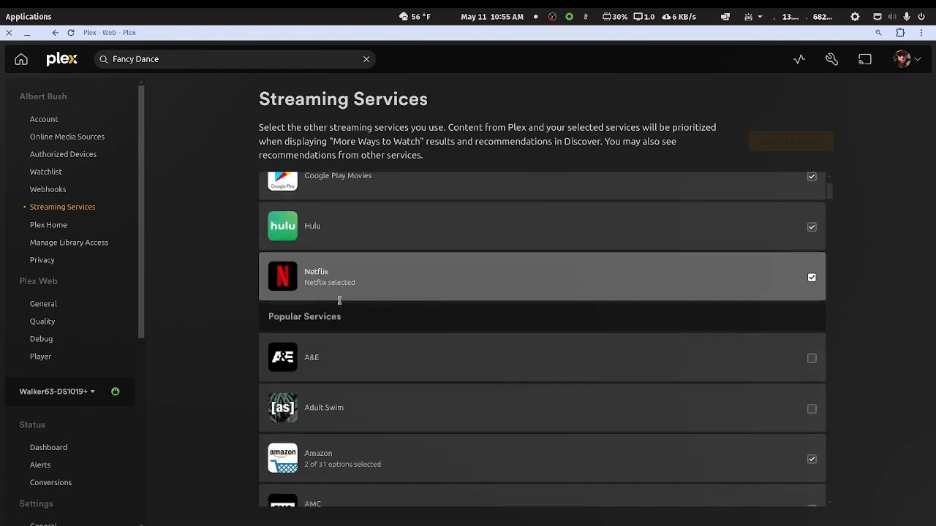
pyautogui.scroll(-2, 340, 299)
pyautogui.scroll(-3, 340, 329)
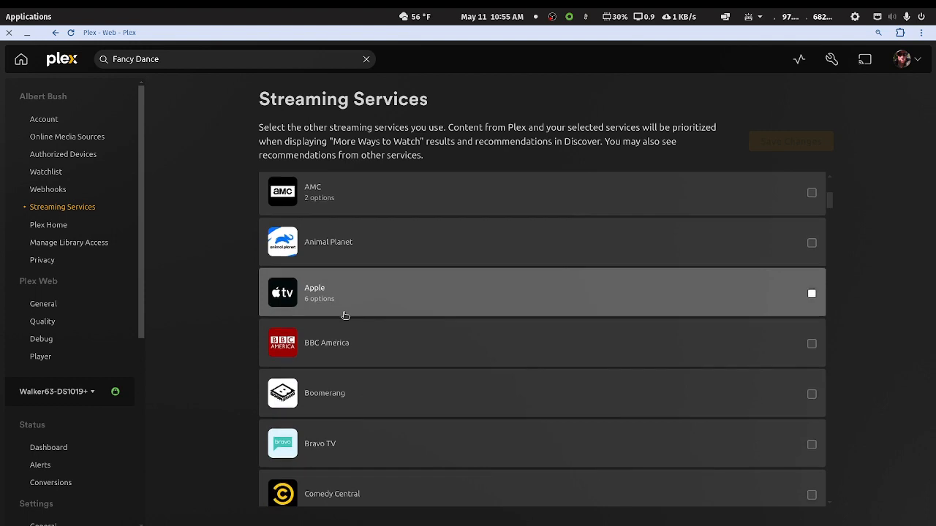
pyautogui.scroll(-3, 346, 316)
pyautogui.scroll(-1, 345, 316)
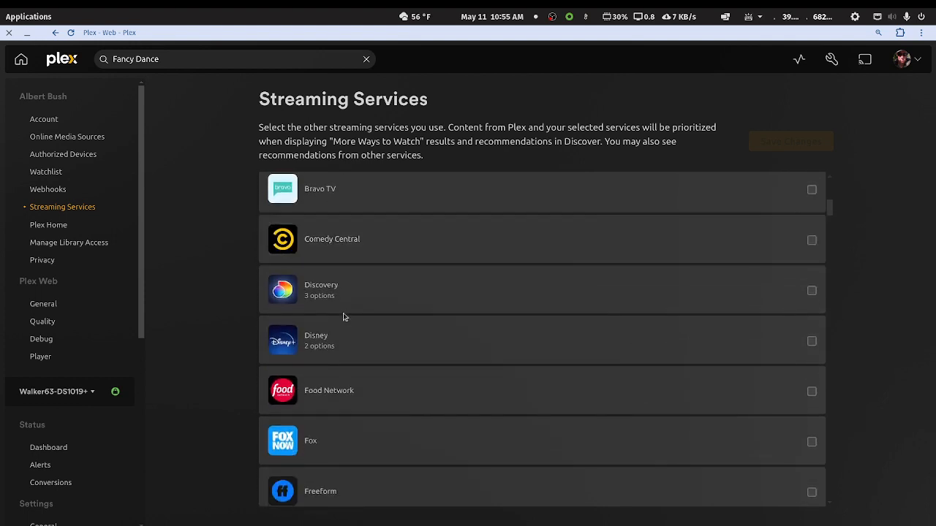
pyautogui.scroll(5, 345, 316)
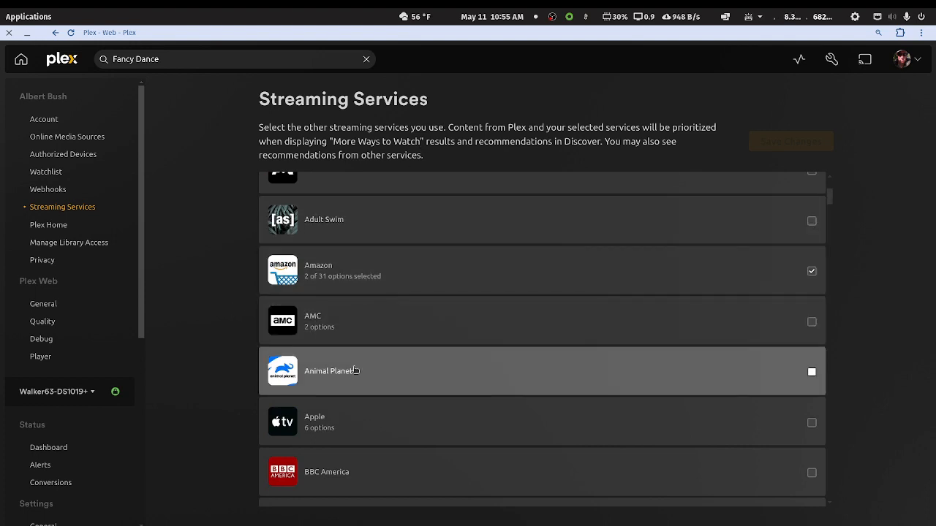
# Step: View the Plex Home members and the Privacy page, then highlight the Plex Web section heading
pyautogui.click(62, 229)
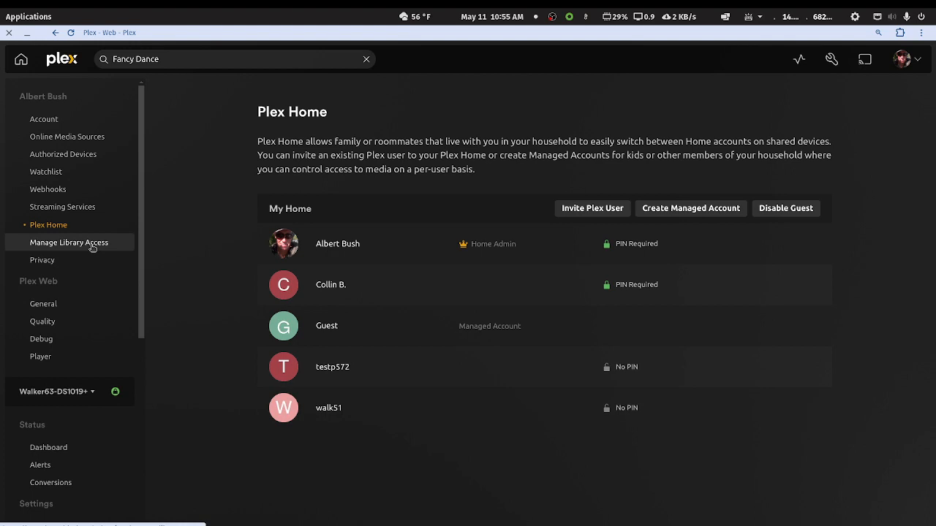
pyautogui.click(60, 260)
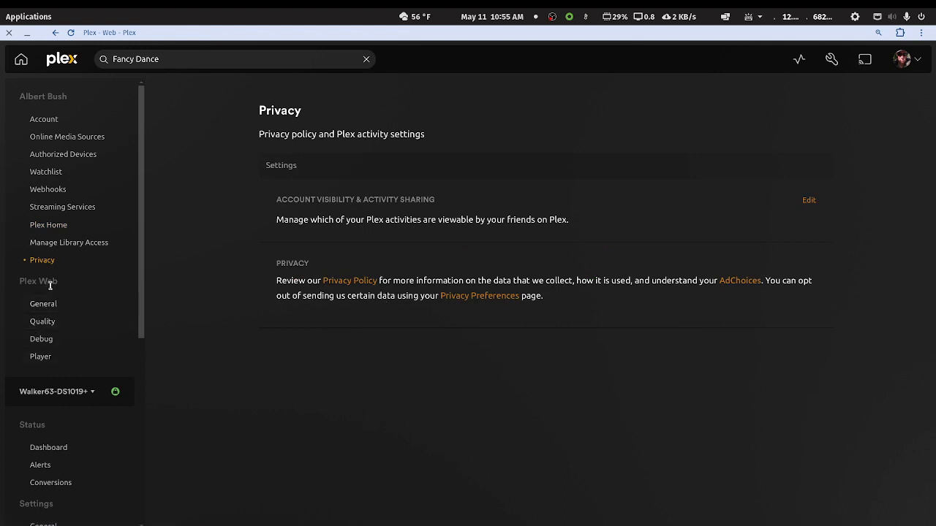
pyautogui.moveTo(66, 290); pyautogui.dragTo(21, 286)
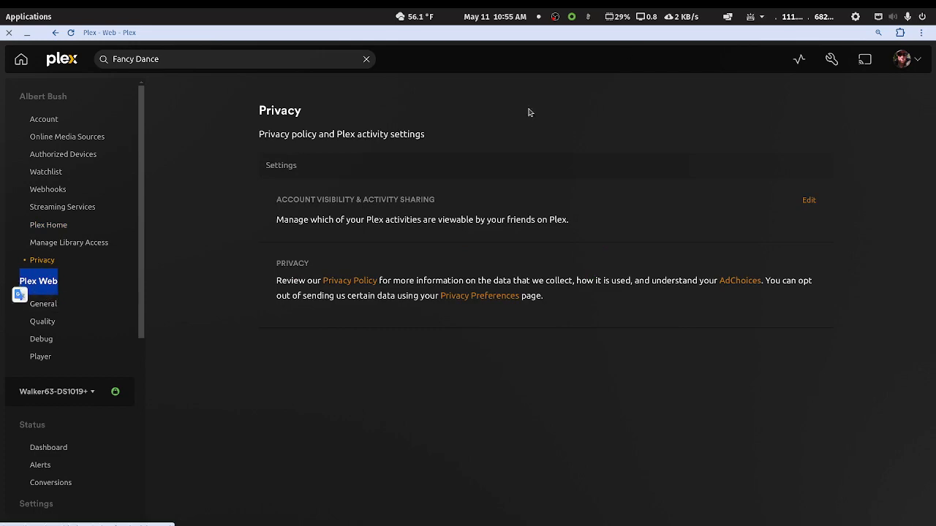
# Step: Reduce the Plex window to a smaller size and open a blank text editor document over its lower part
pyautogui.doubleClick(644, 29)
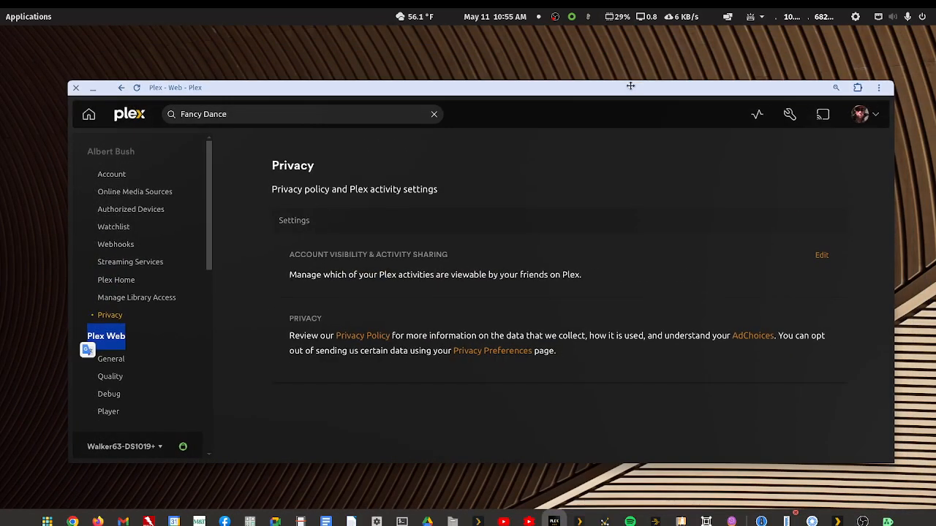
pyautogui.moveTo(630, 85); pyautogui.dragTo(600, 35)
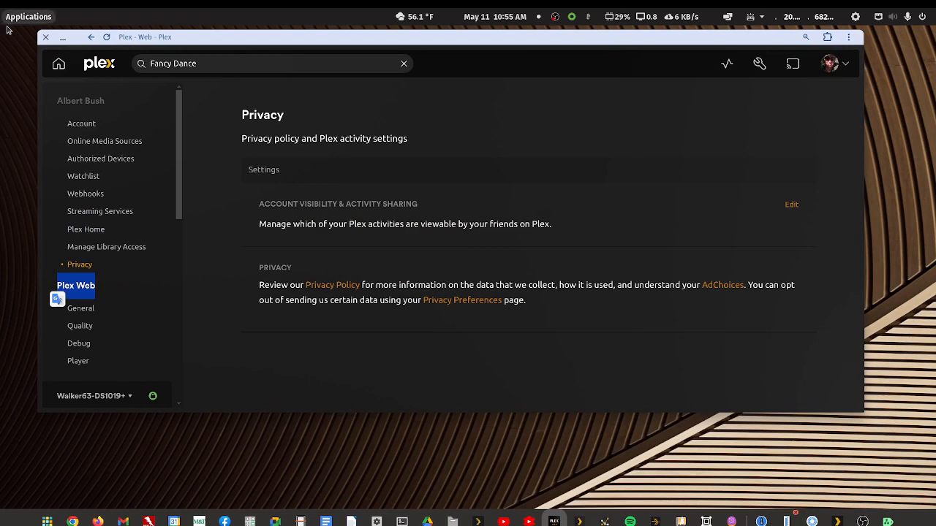
pyautogui.click(38, 21)
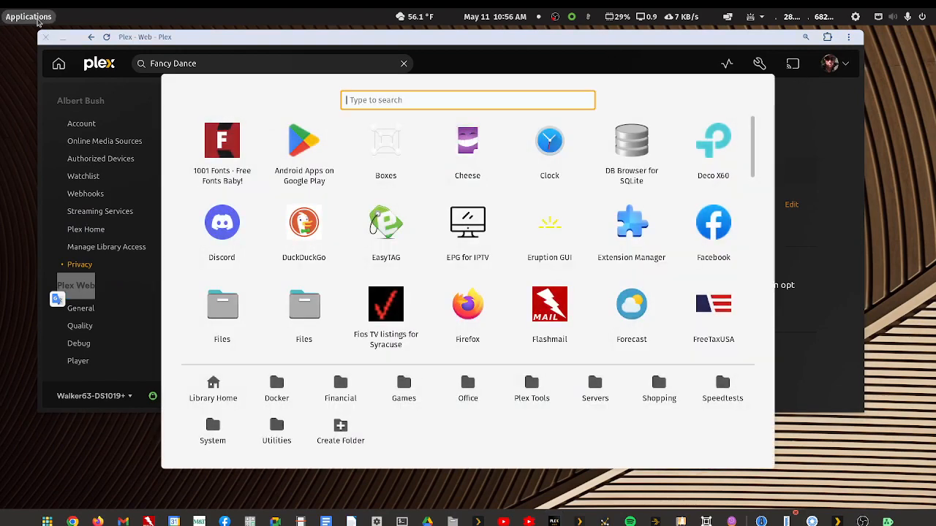
pyautogui.write('text')
pyautogui.press('Return')
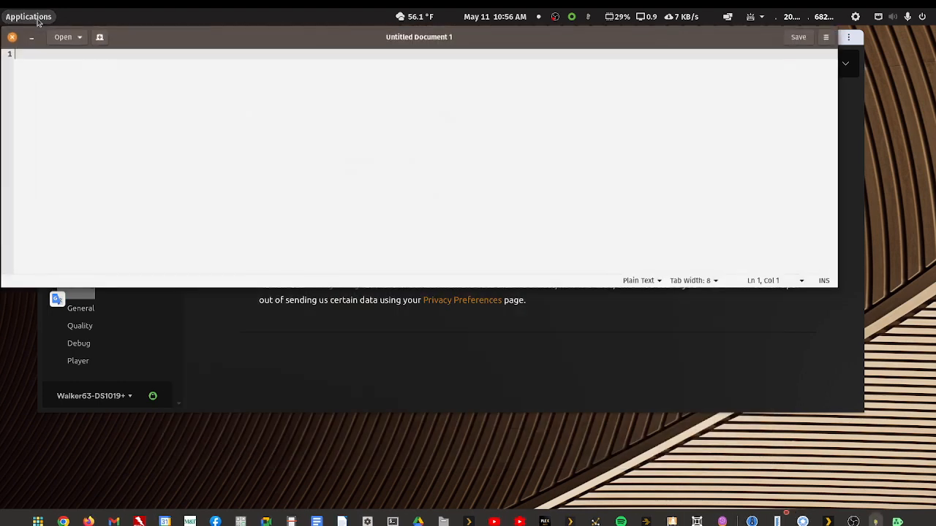
pyautogui.moveTo(277, 32); pyautogui.dragTo(337, 231)
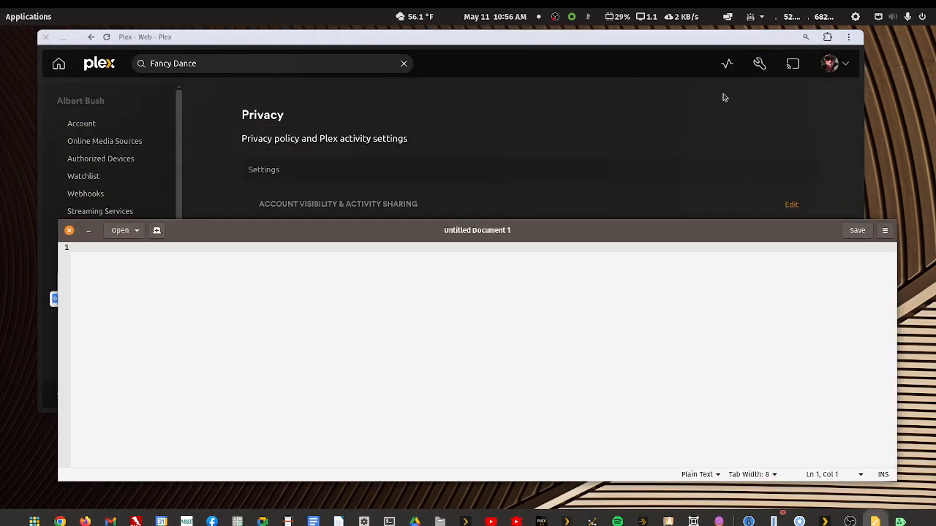
pyautogui.click(851, 38)
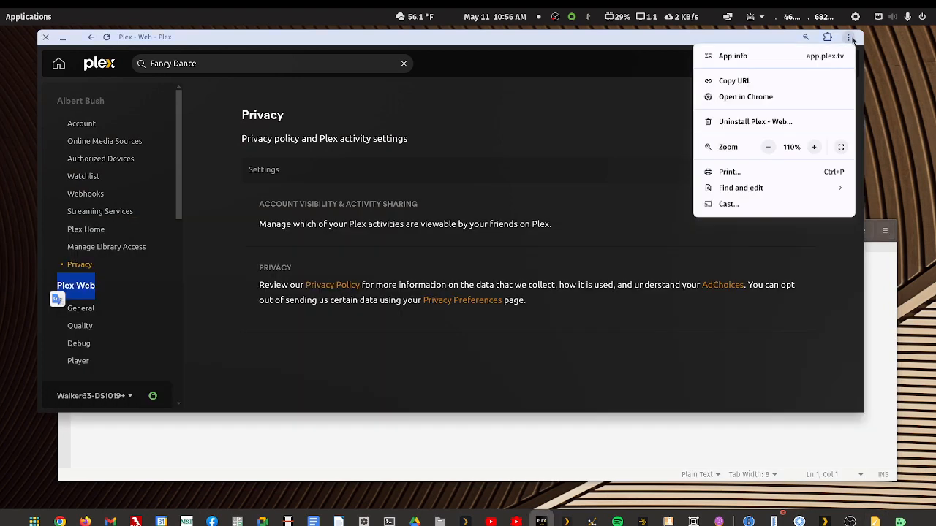
pyautogui.click(759, 79)
pyautogui.click(454, 435)
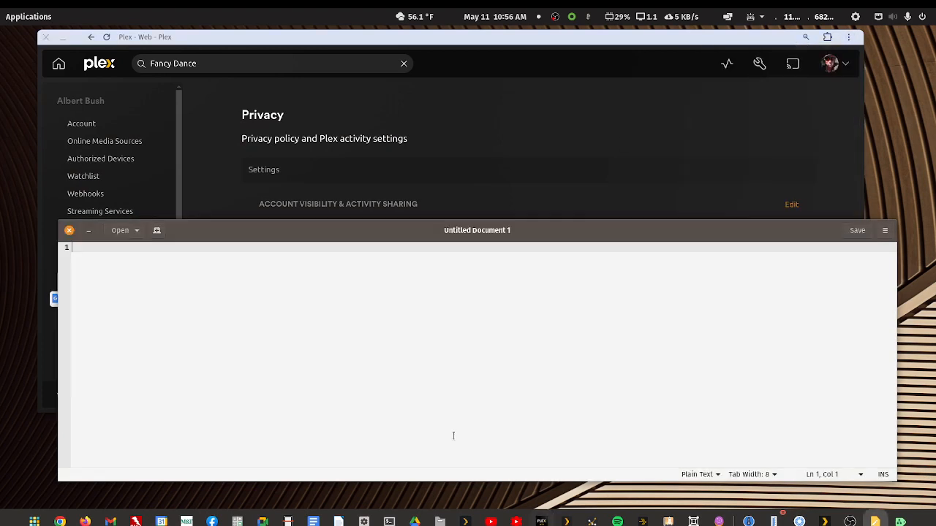
pyautogui.write('https://app.plex.tv/desktop/#!/settings/privacy')
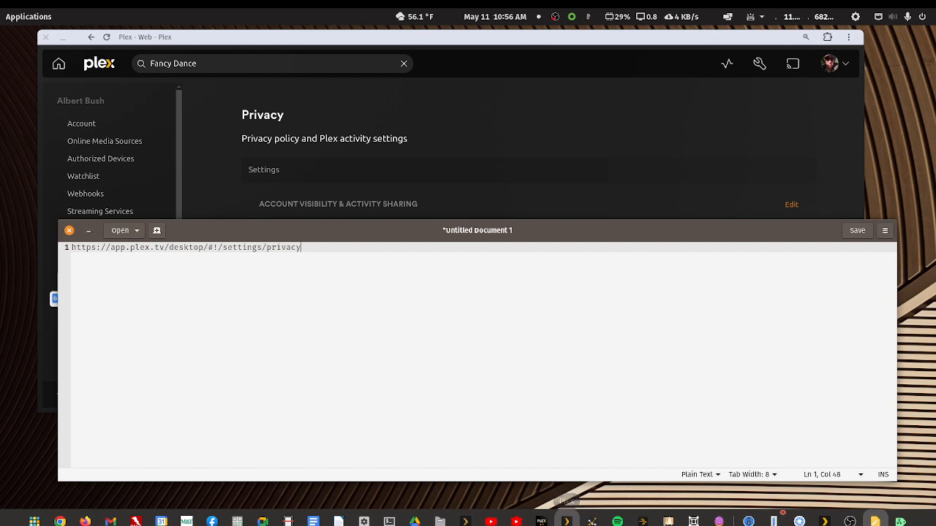
# Step: Bring up the Plex for Linux desktop app to view its General settings, and move its window off this screen
pyautogui.click(567, 521)
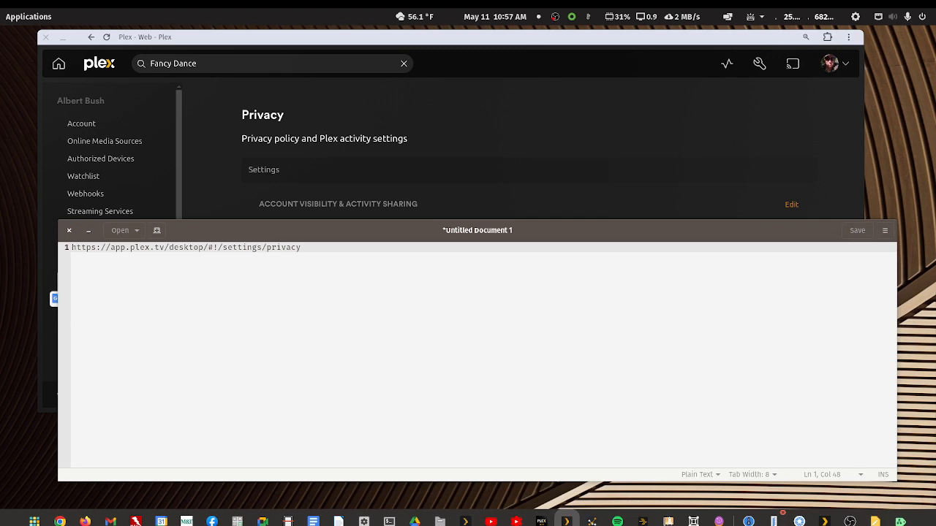
pyautogui.moveTo(826, 524); pyautogui.dragTo(813, 69)
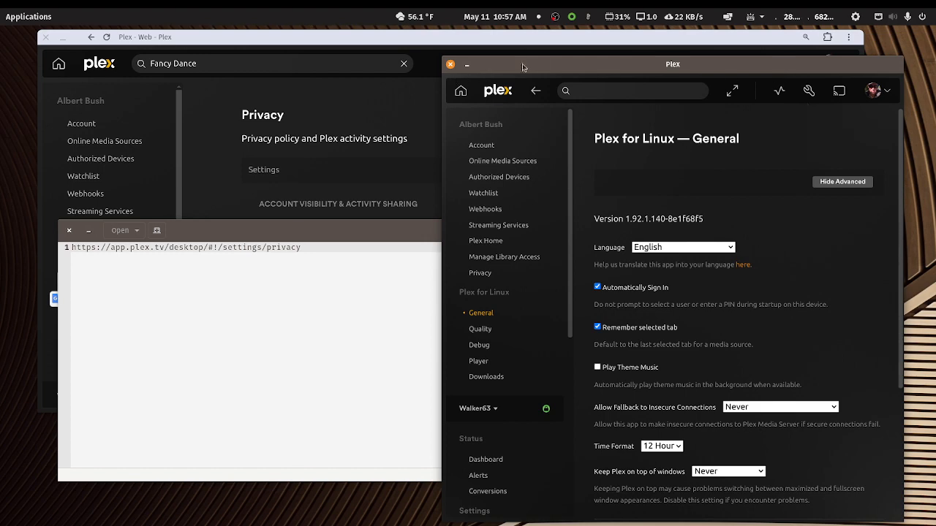
pyautogui.moveTo(550, 62); pyautogui.dragTo(935, 29)
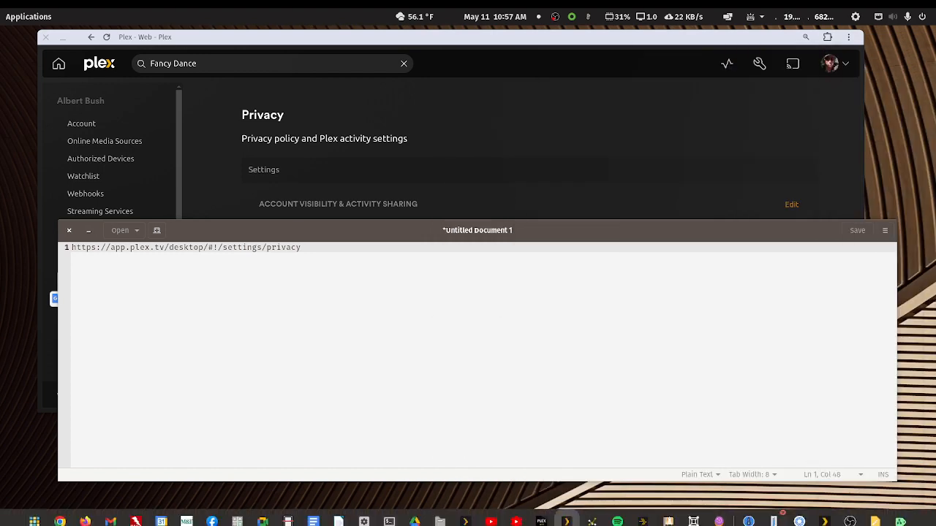
# Step: Close the untitled text document without saving and maximize the Plex Web window
pyautogui.hotkey('alt', 'Tab')
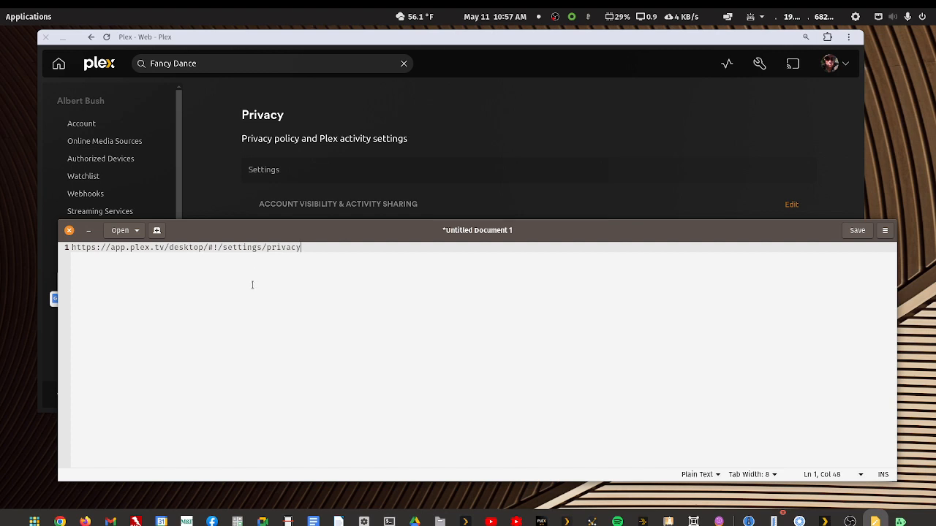
pyautogui.click(69, 231)
pyautogui.click(407, 388)
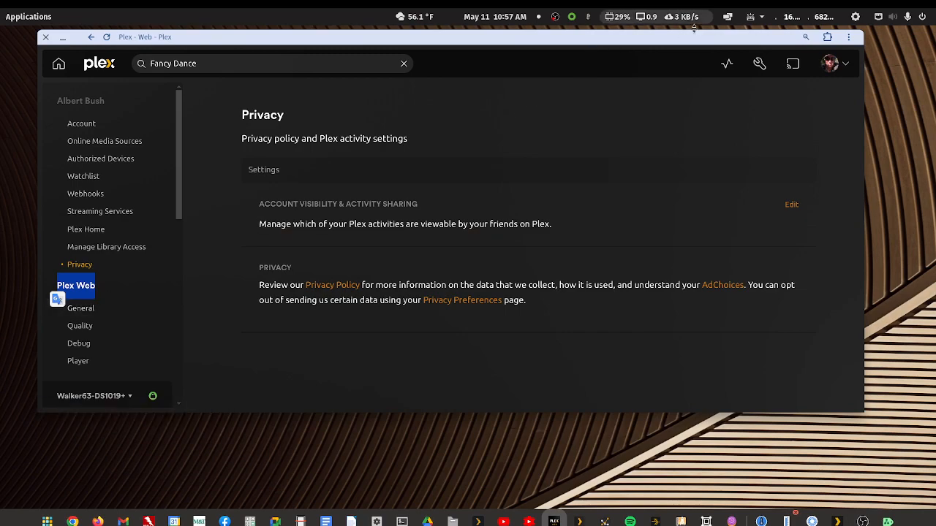
pyautogui.doubleClick(693, 40)
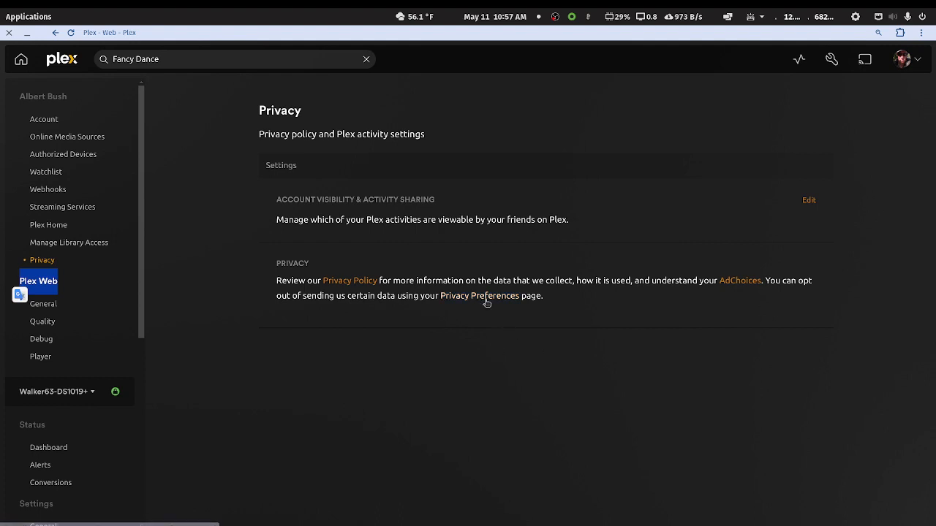
# Step: Place the Plex for Linux desktop app over the Plex Web window and select the Walker63-DS1019+ server in its settings
pyautogui.moveTo(732, 525)
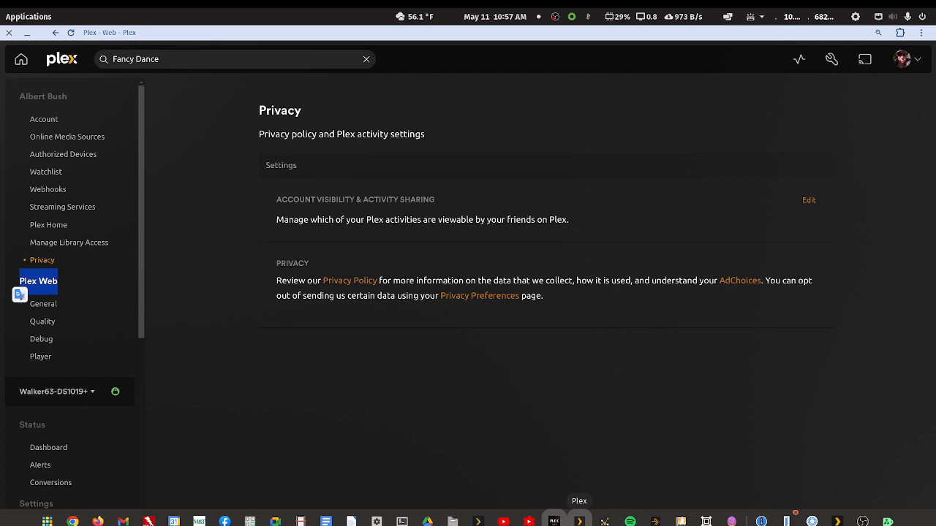
pyautogui.click(579, 522)
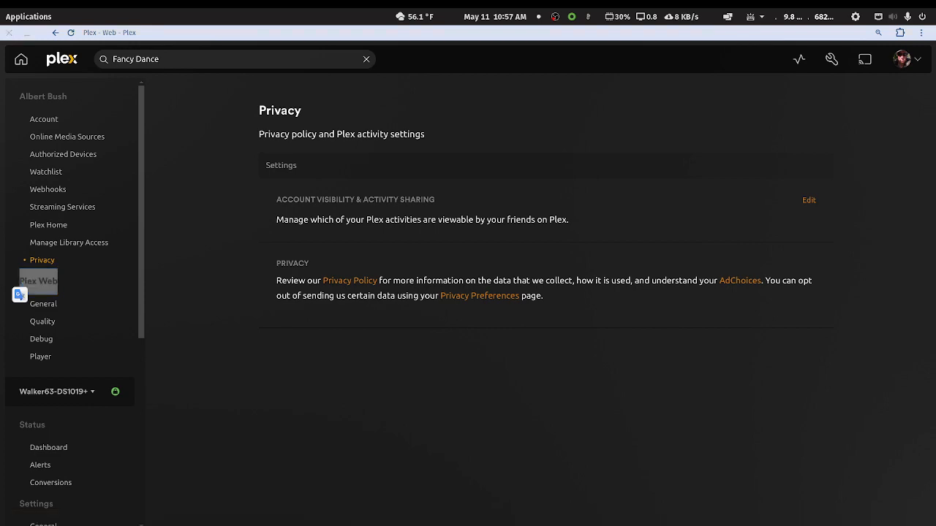
pyautogui.moveTo(677, 69); pyautogui.dragTo(322, 56)
pyautogui.scroll(-3, 23, 318)
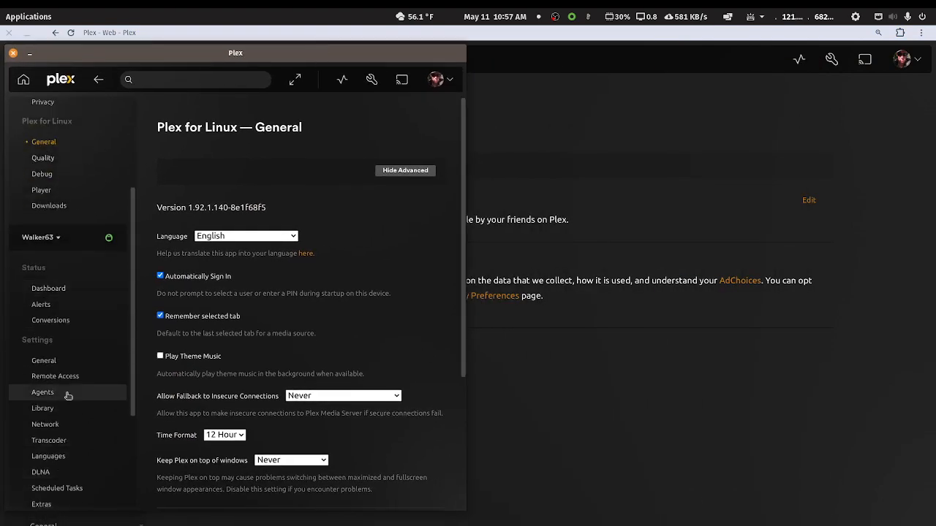
pyautogui.click(42, 237)
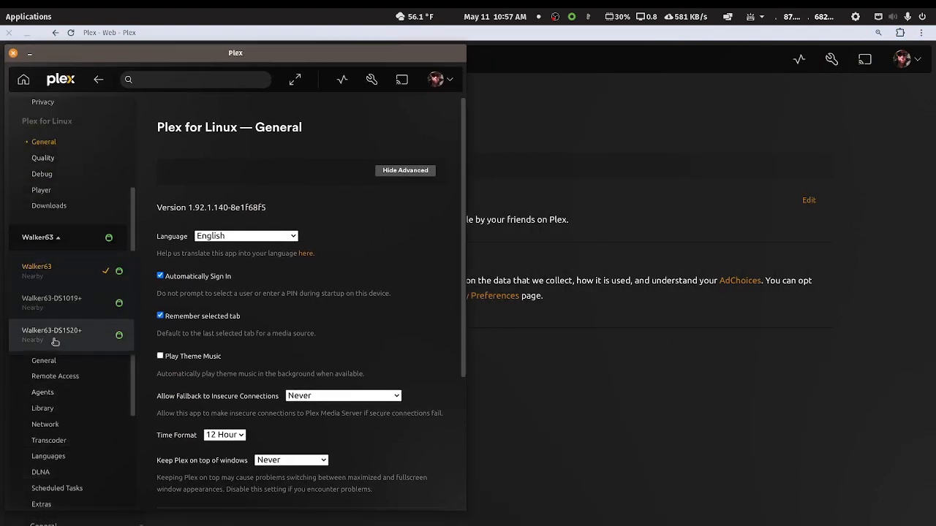
pyautogui.click(64, 301)
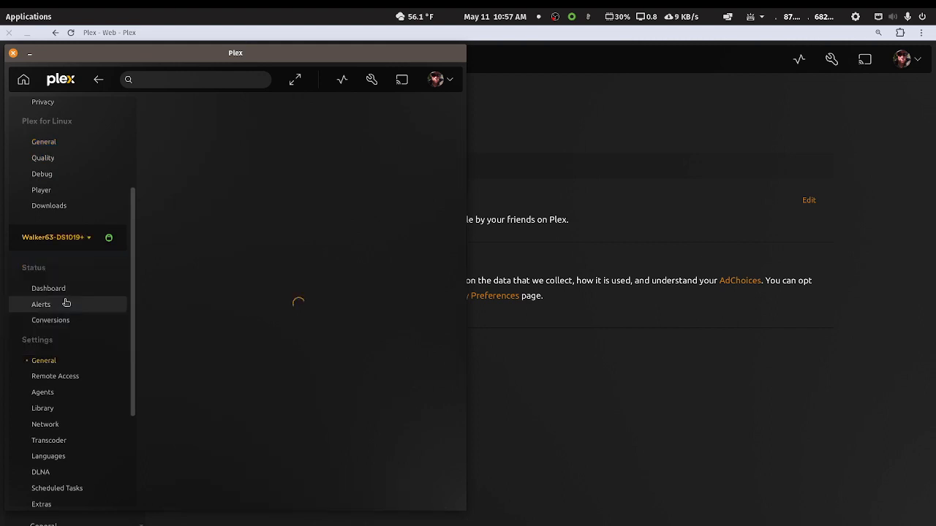
# Step: Open the server's Movies library from its Libraries list, start playing The Brain That Wouldn't Die and pause it
pyautogui.scroll(-2, 91, 395)
pyautogui.click(87, 390)
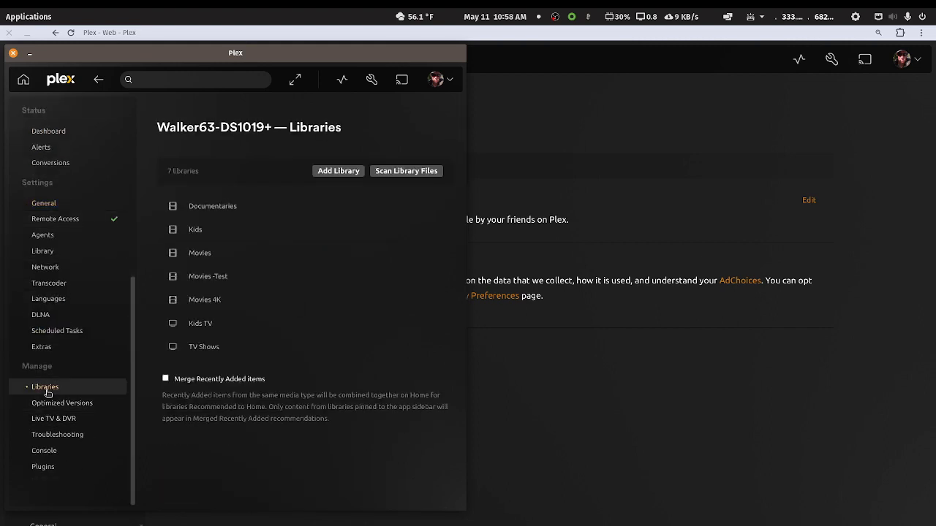
pyautogui.click(202, 255)
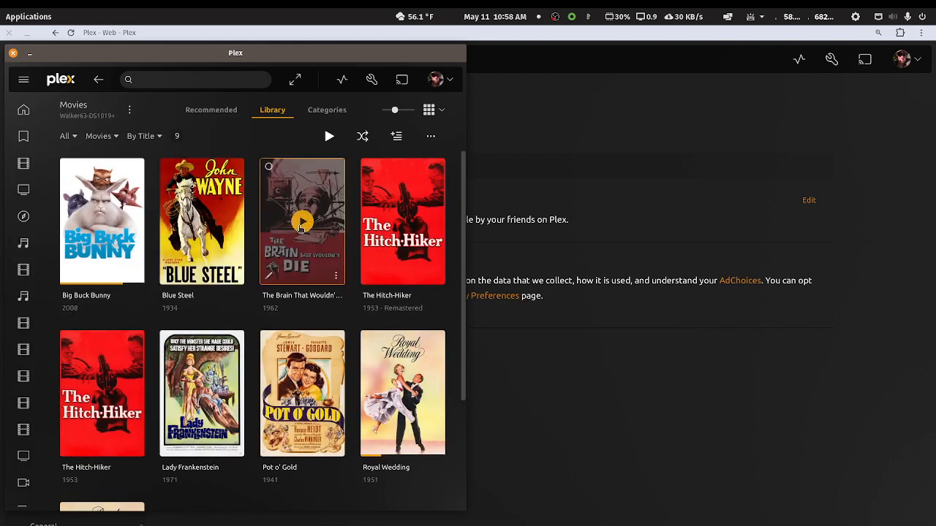
pyautogui.click(300, 229)
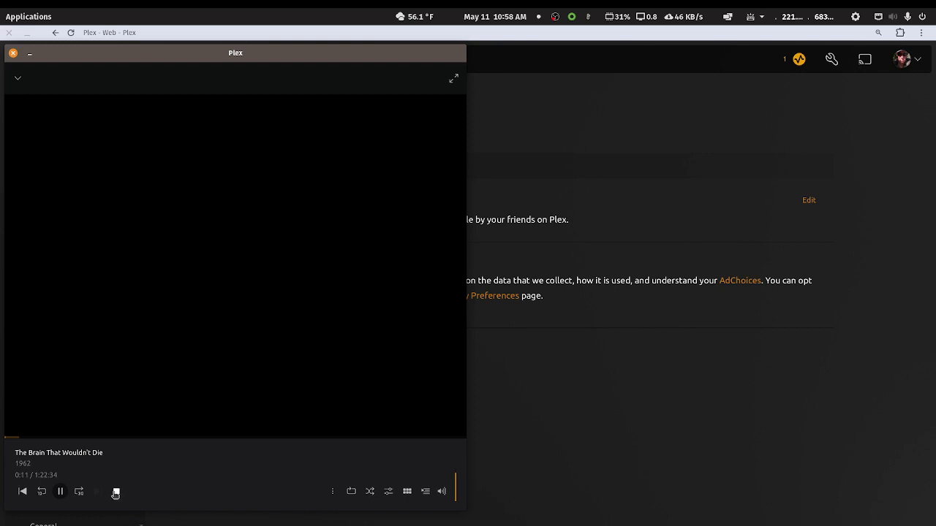
pyautogui.click(60, 491)
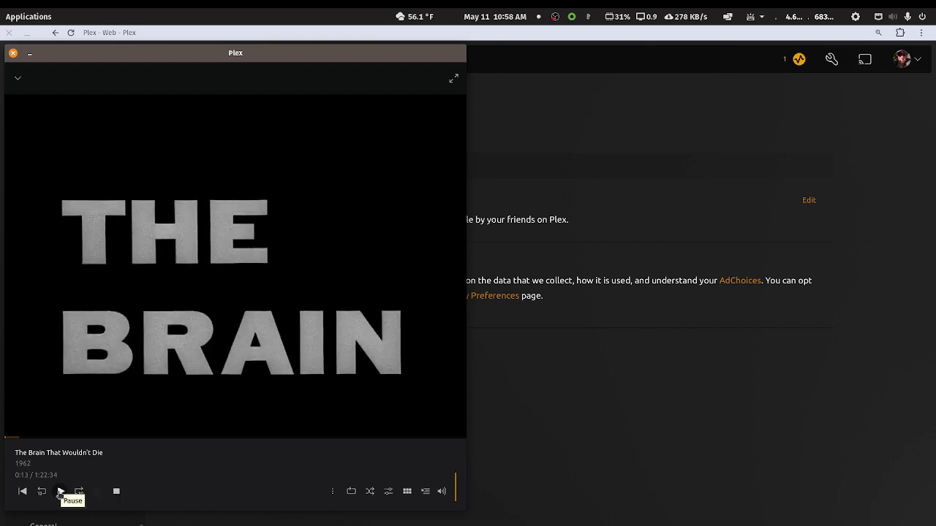
# Step: In Plex Web, open the Walker63-DS1019+ dashboard from the activity list and toggle the Now Playing display back and forth
pyautogui.click(789, 59)
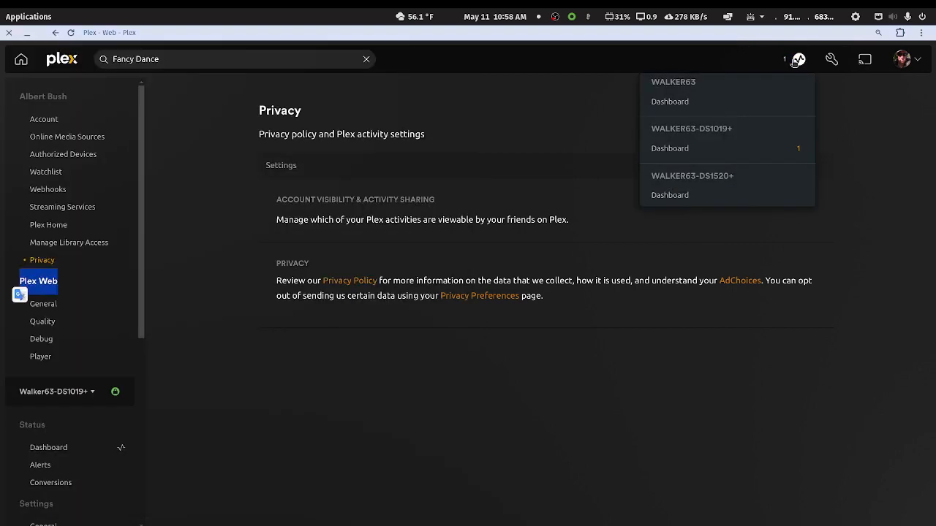
pyautogui.click(671, 149)
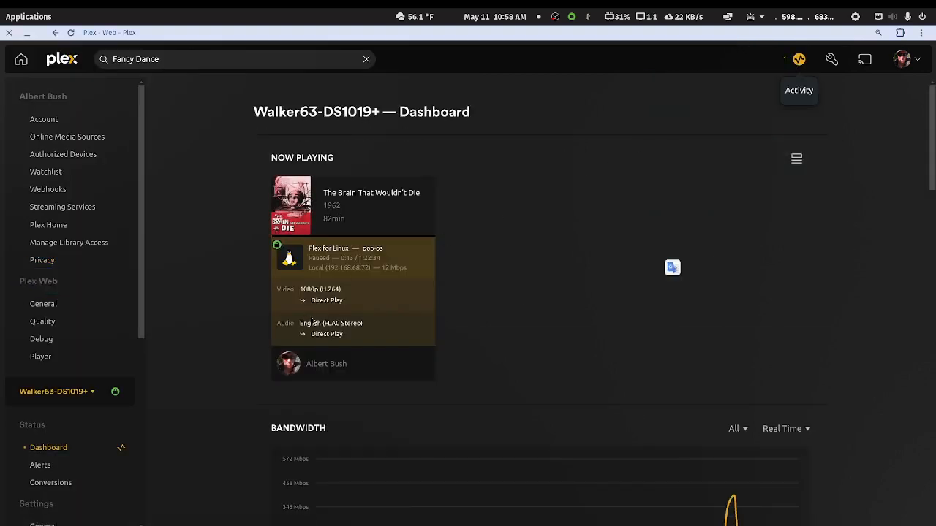
pyautogui.click(797, 163)
pyautogui.click(797, 162)
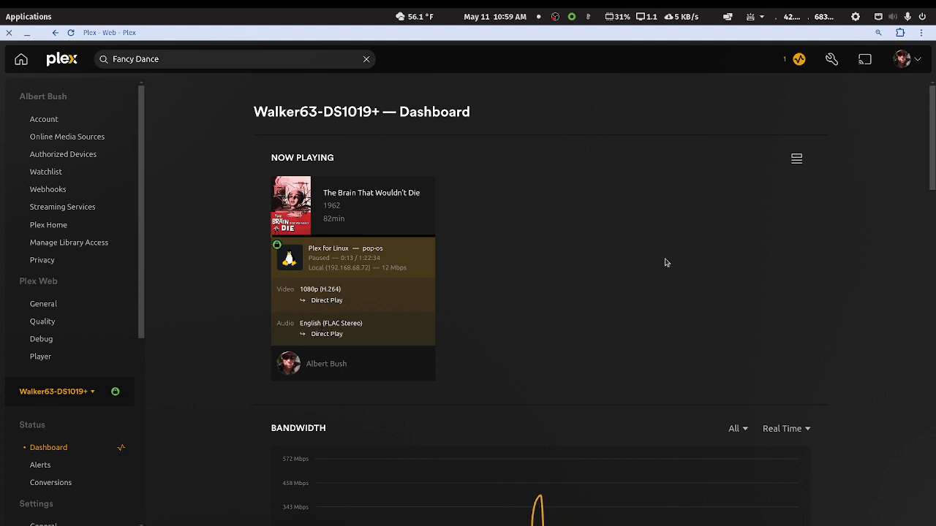
# Step: Restore the Plex Web window, move it off this screen and stop the movie in the Plex desktop app
pyautogui.doubleClick(517, 35)
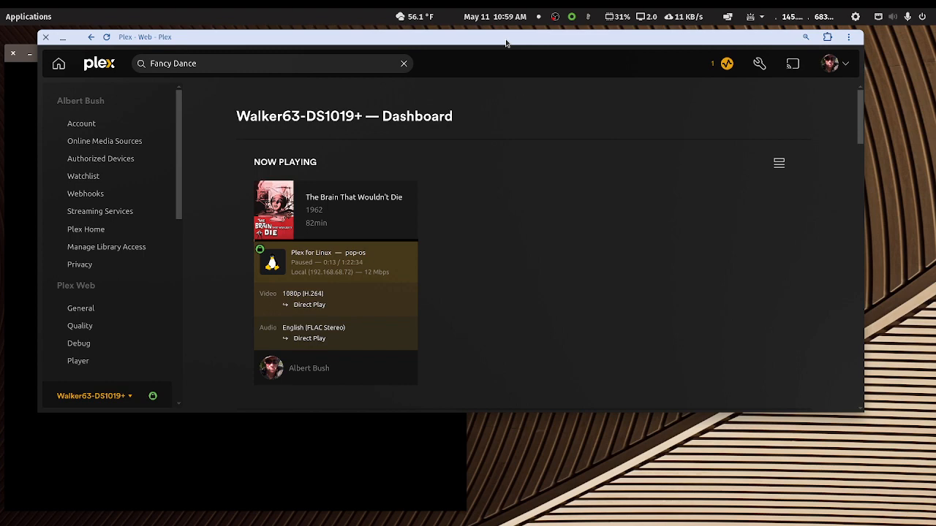
pyautogui.moveTo(502, 41); pyautogui.dragTo(935, 77)
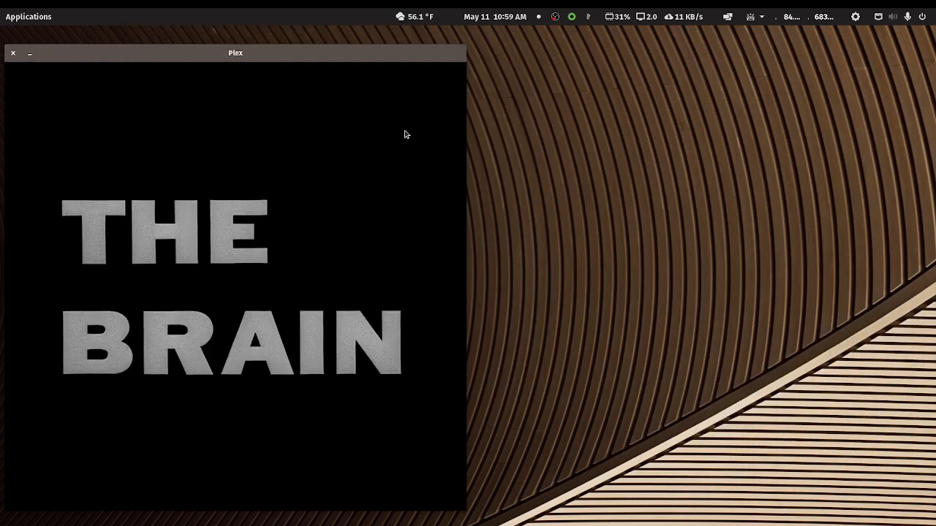
pyautogui.moveTo(158, 83)
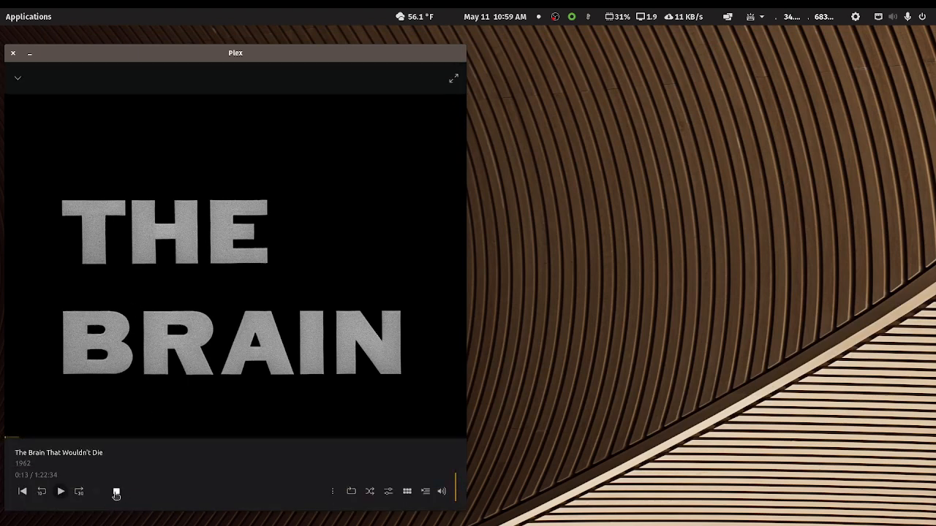
pyautogui.click(116, 493)
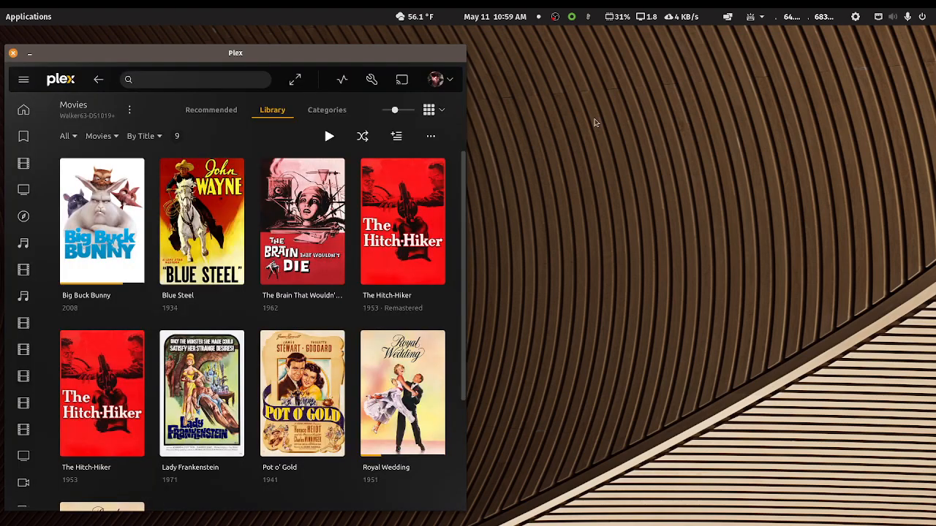
# Step: Maximize the Plex desktop app, return to its settings and examine the Plex for Linux General options
pyautogui.doubleClick(420, 54)
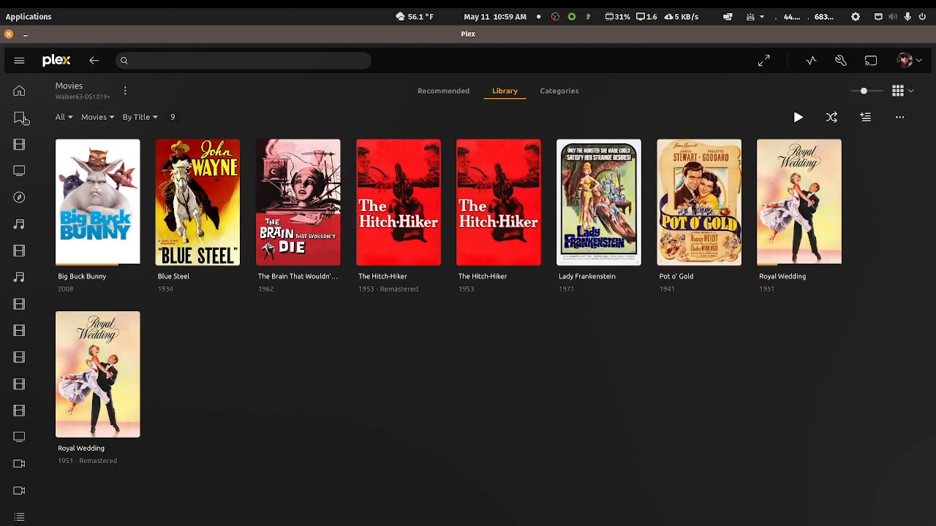
pyautogui.click(93, 61)
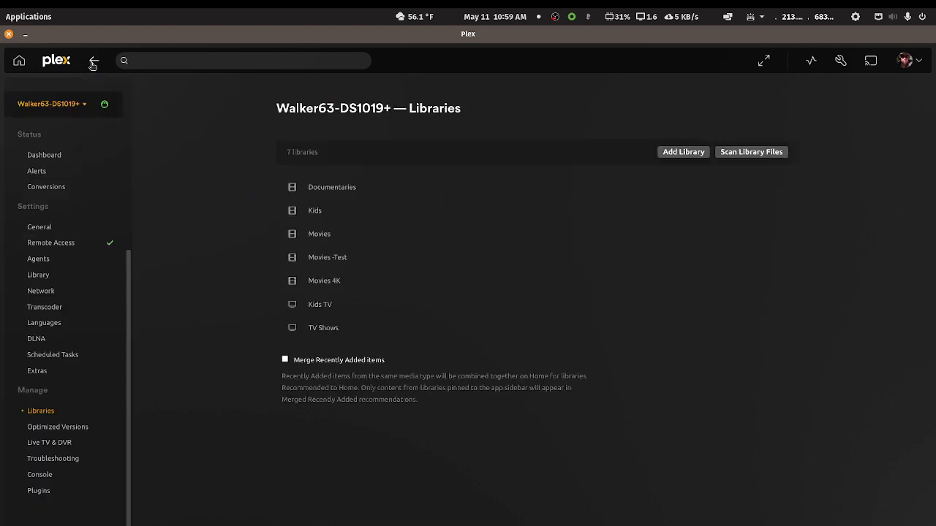
pyautogui.scroll(3, 59, 292)
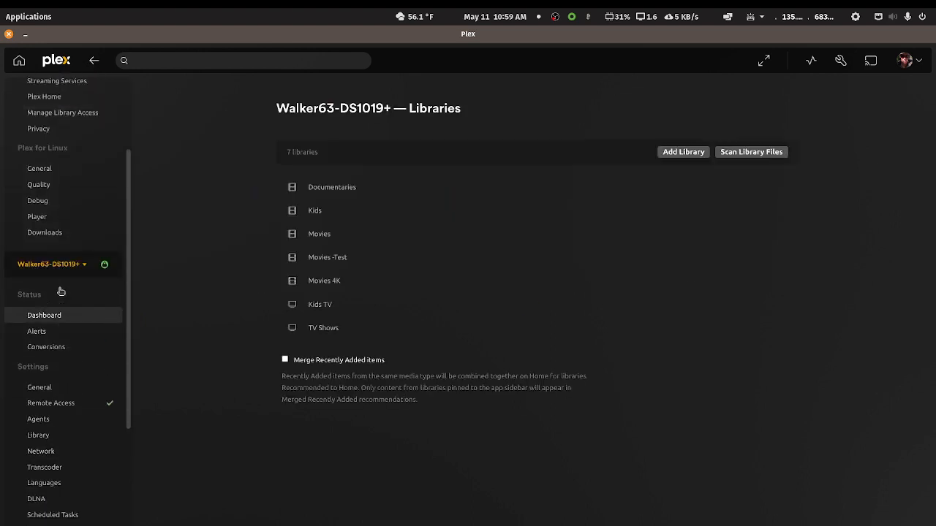
pyautogui.click(50, 171)
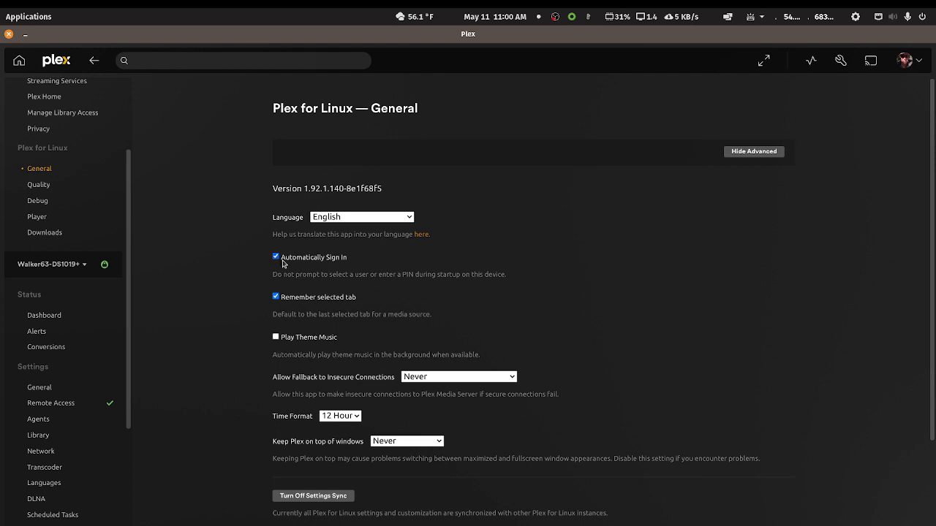
pyautogui.scroll(-3, 437, 358)
pyautogui.scroll(3, 337, 507)
pyautogui.scroll(-1, 331, 314)
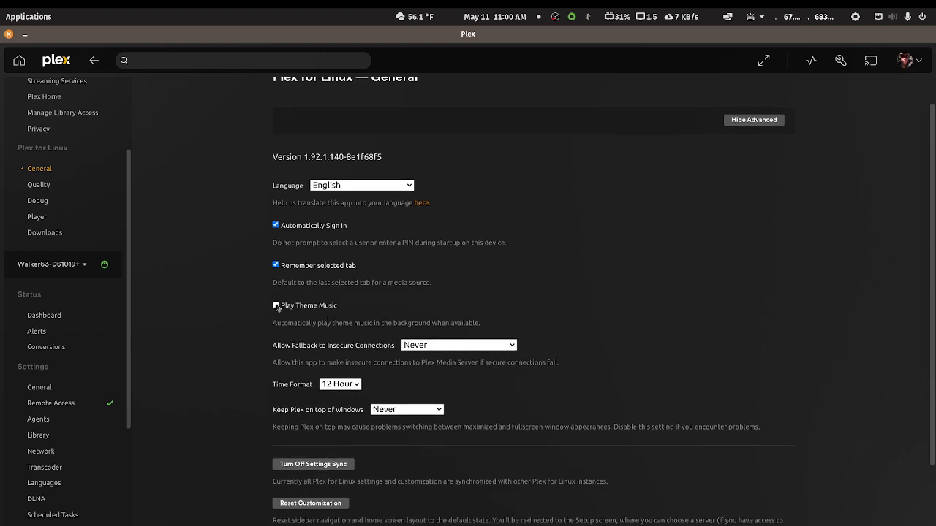
pyautogui.scroll(-3, 276, 313)
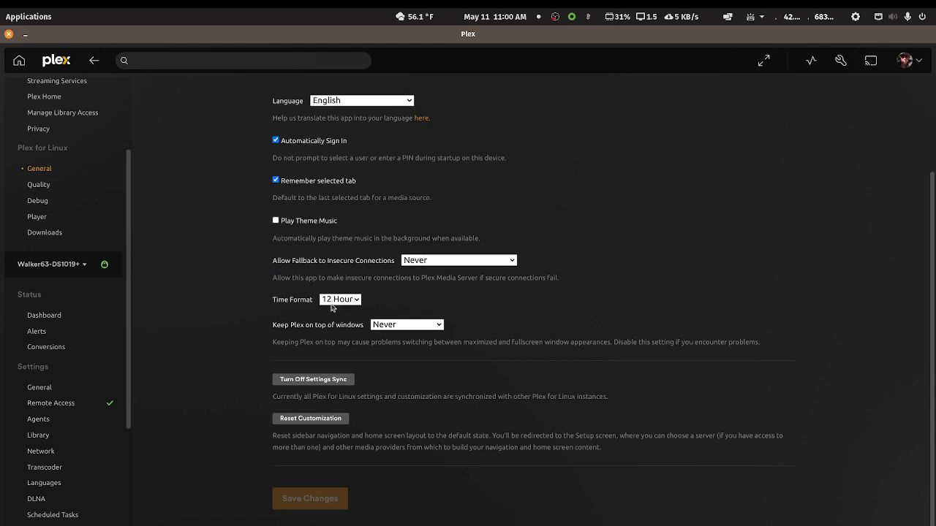
# Step: Set the Plex for Linux internet streaming video quality to Maximum and save the changes
pyautogui.click(44, 187)
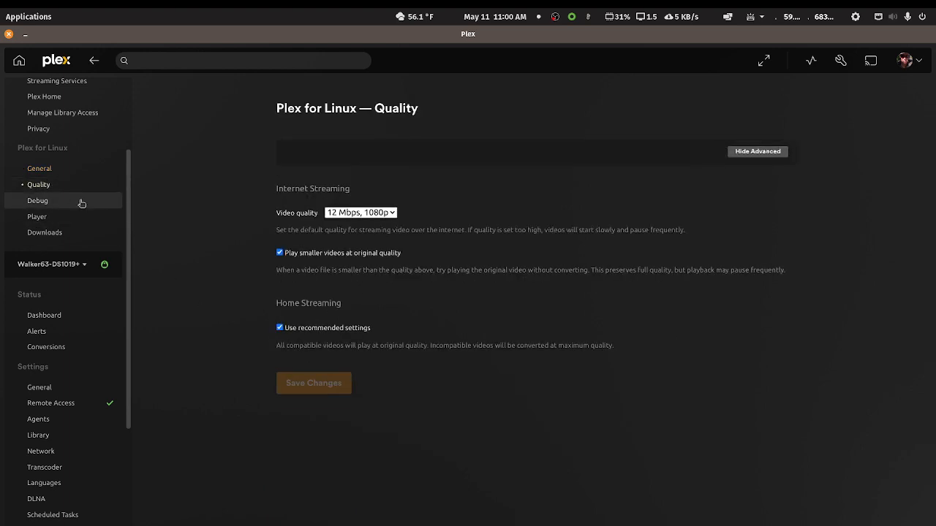
pyautogui.click(391, 215)
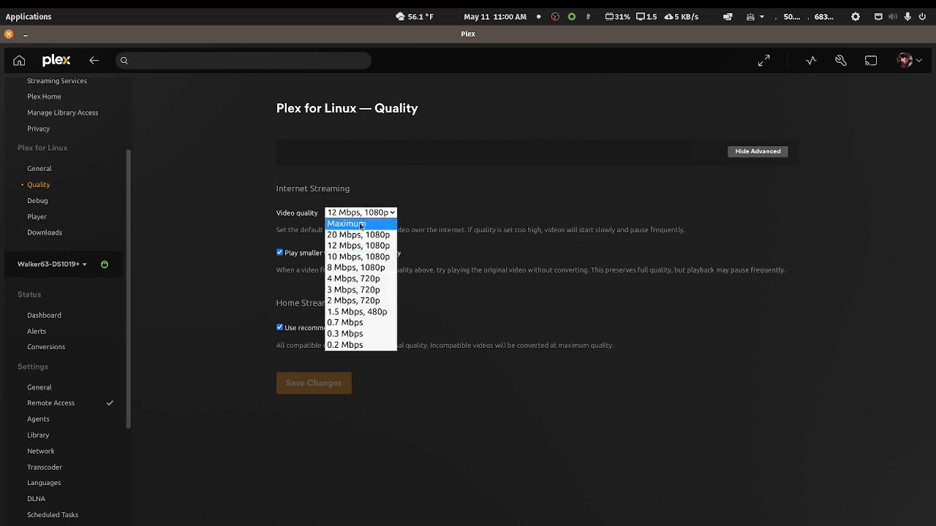
pyautogui.click(360, 224)
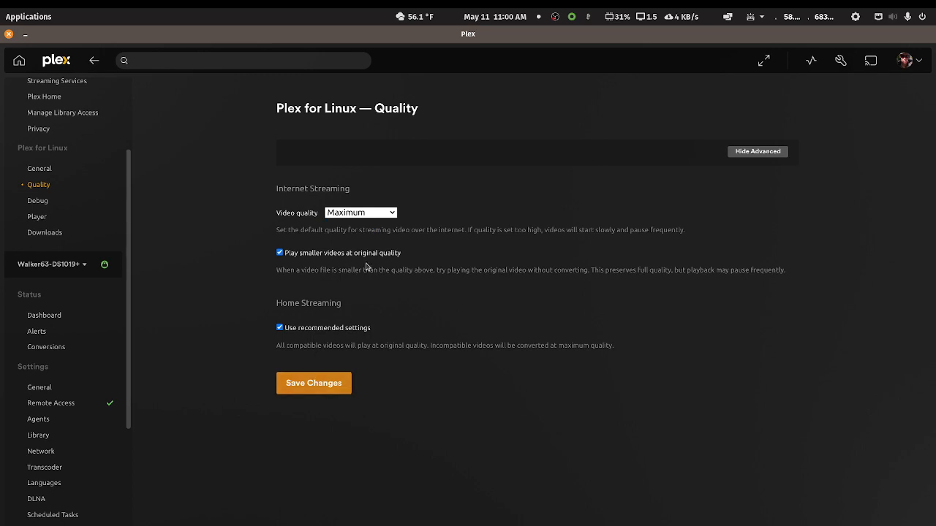
pyautogui.click(323, 382)
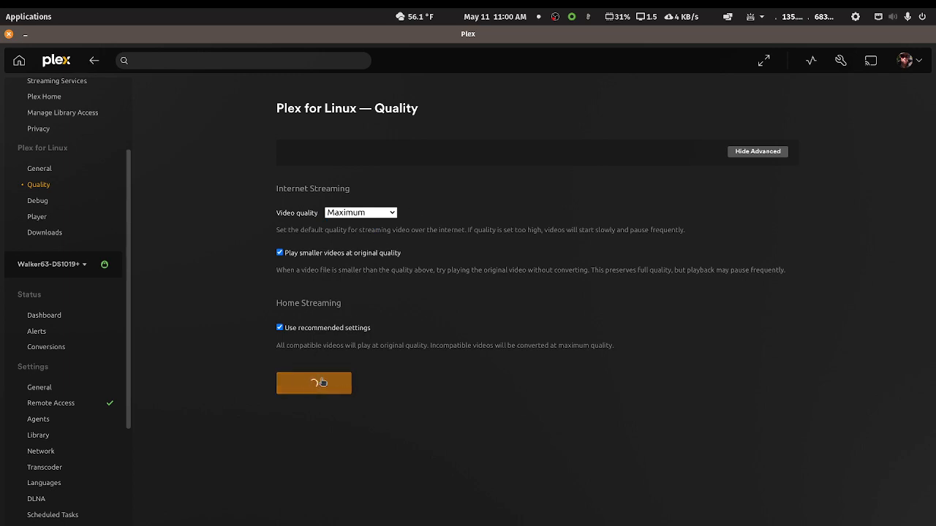
# Step: View the Plex for Linux Debug page, then examine the audio, subtitle, video and extras options on the Player page
pyautogui.click(34, 202)
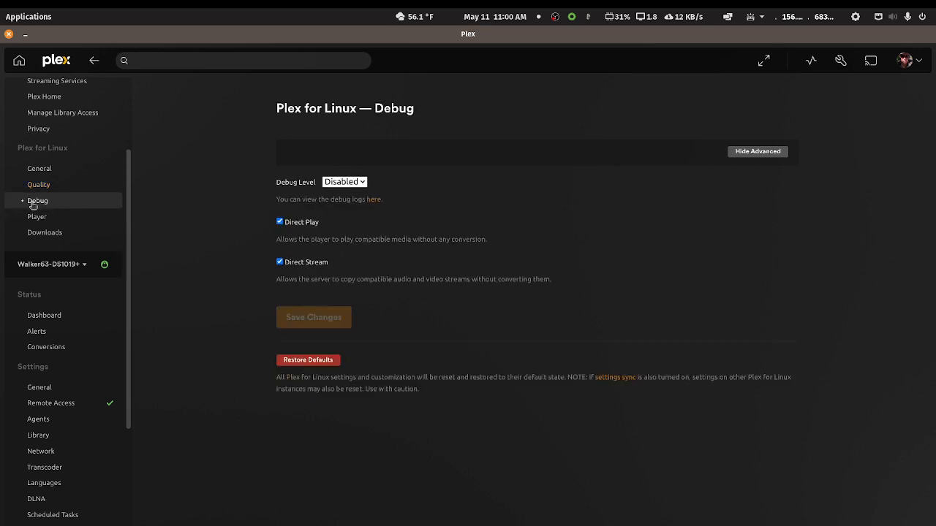
pyautogui.click(45, 224)
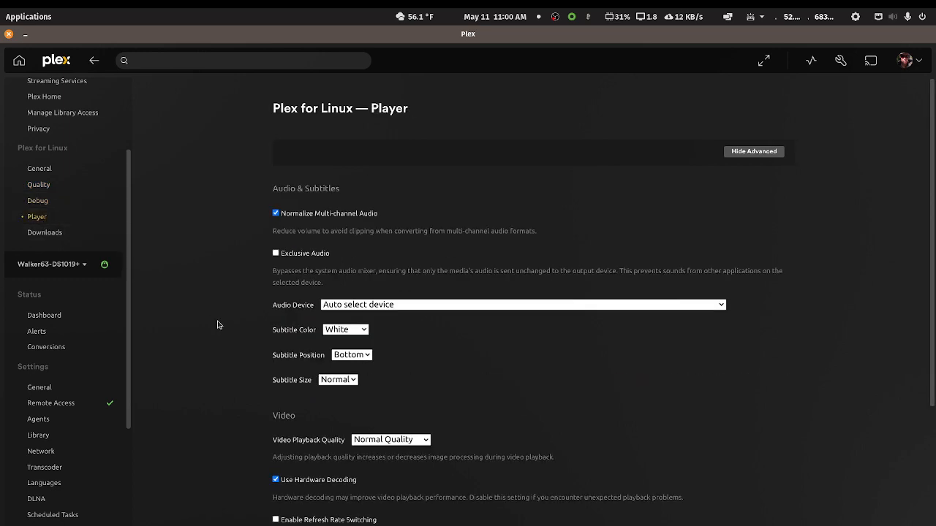
pyautogui.scroll(-3, 217, 322)
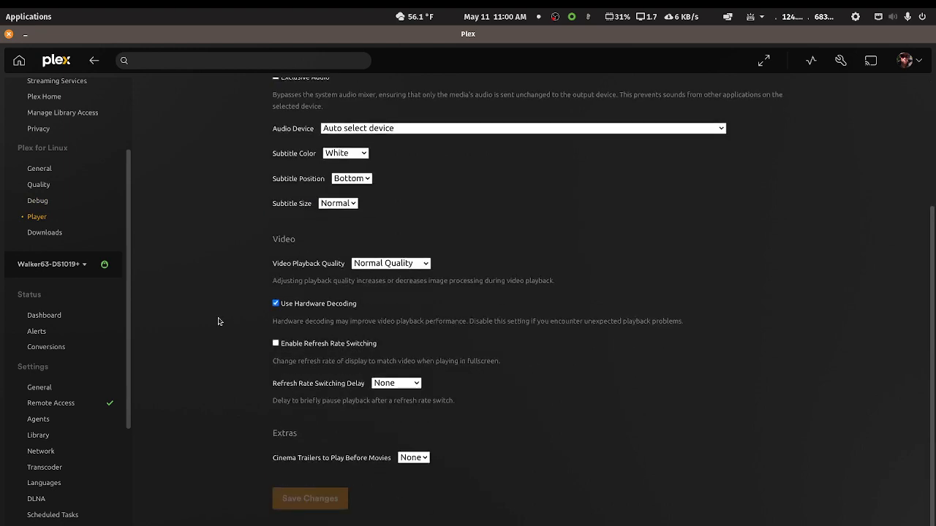
# Step: View the Plex for Linux Downloads page, then the Walker63-DS1019+ server's Dashboard, Alerts and Conversions status pages
pyautogui.scroll(2, 217, 322)
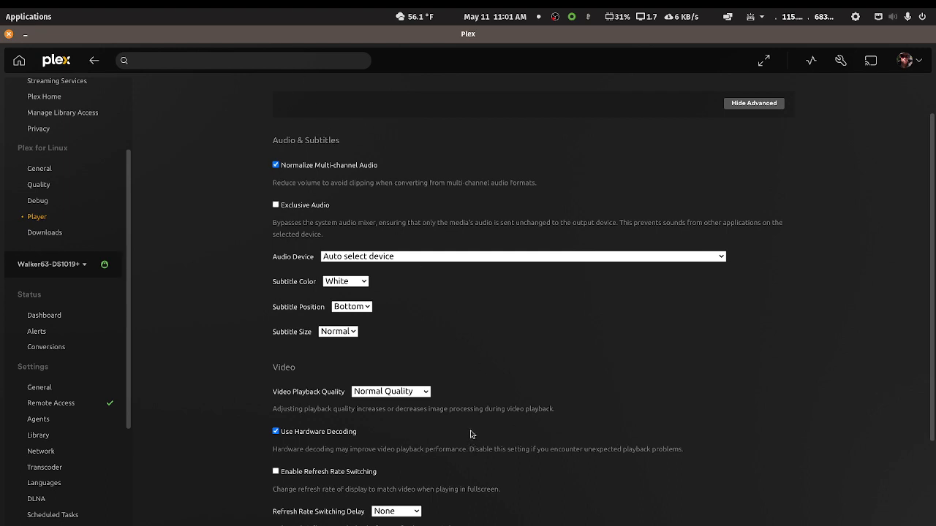
pyautogui.click(51, 237)
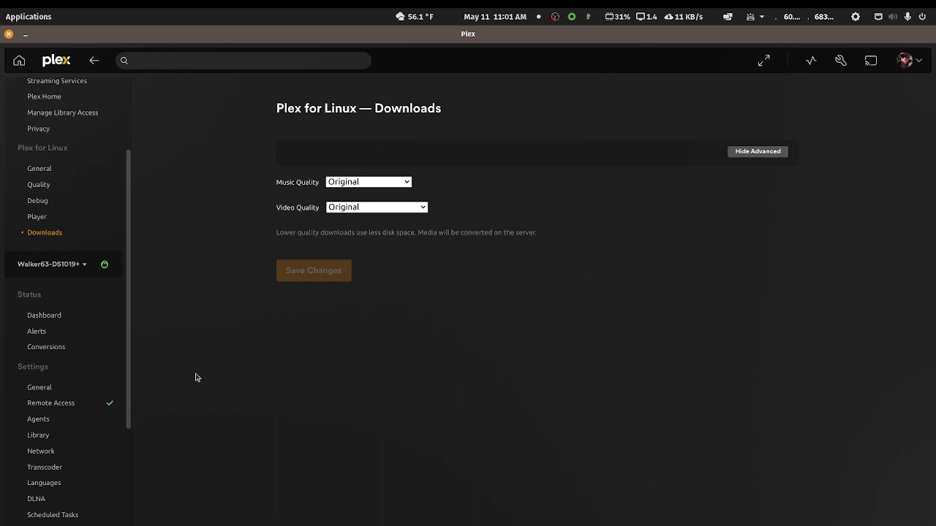
pyautogui.click(37, 315)
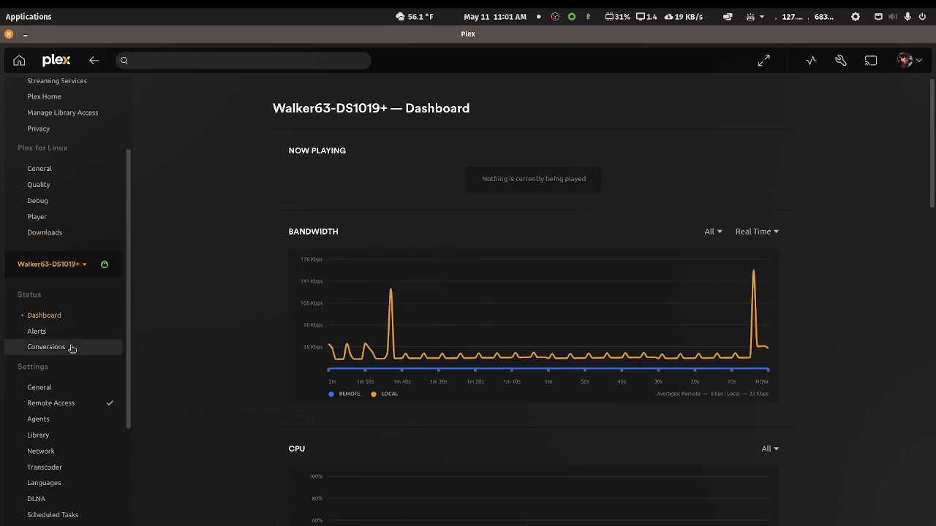
pyautogui.click(47, 334)
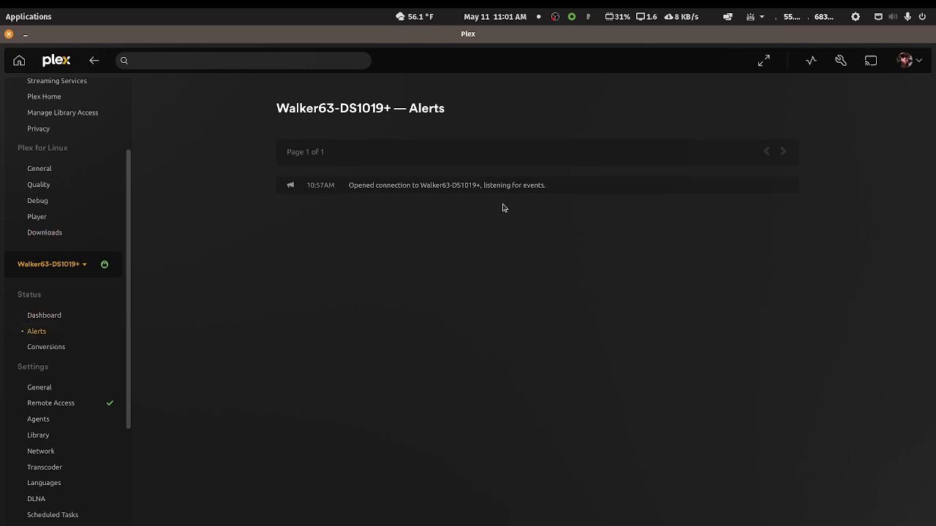
pyautogui.click(36, 349)
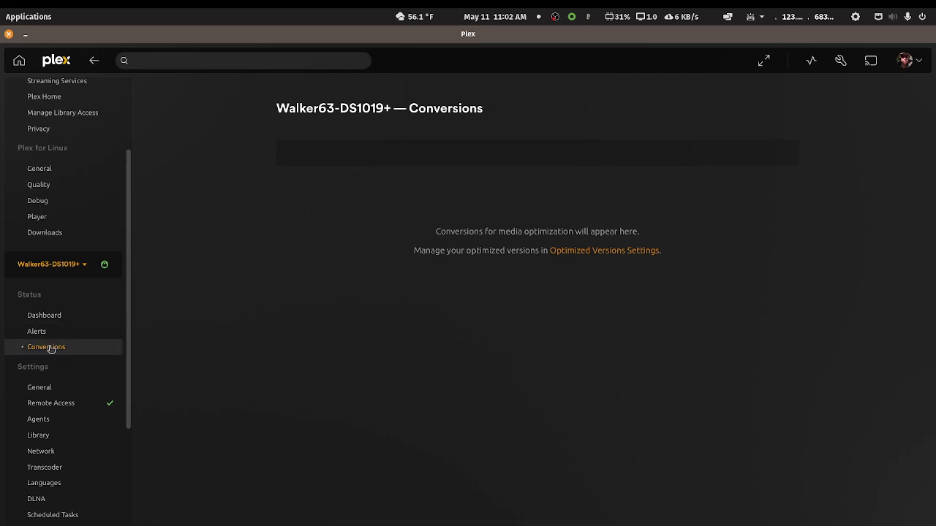
# Step: Examine the server's General settings down to the update channel and dismiss the desktop mail notification
pyautogui.click(45, 388)
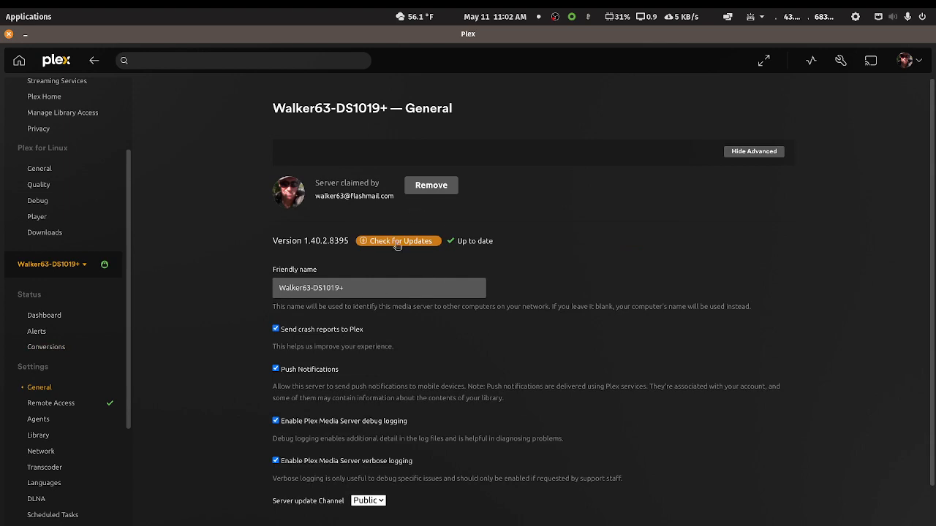
pyautogui.scroll(-1, 404, 254)
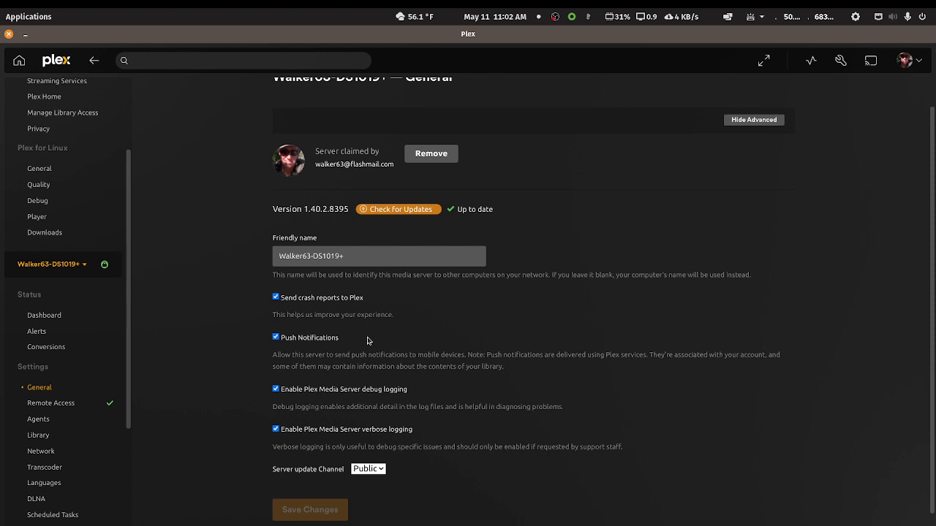
pyautogui.scroll(-1, 368, 341)
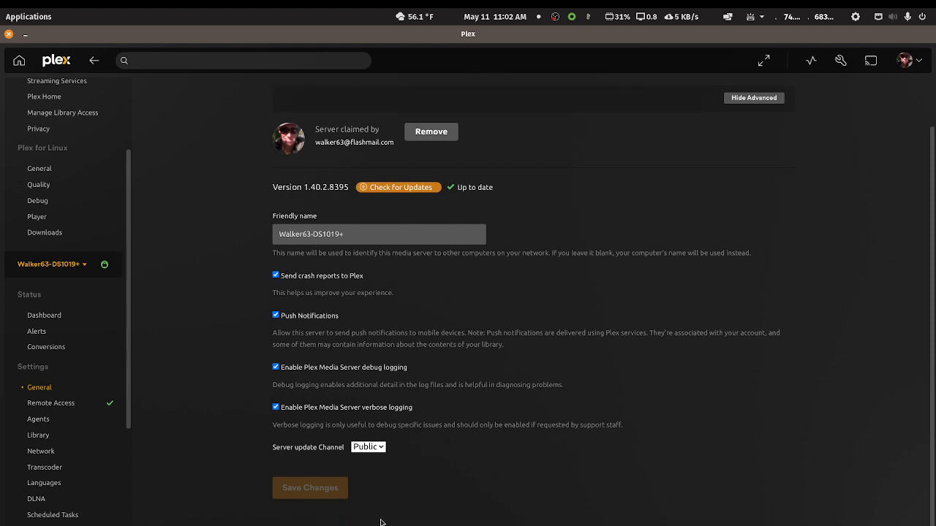
pyautogui.click(384, 451)
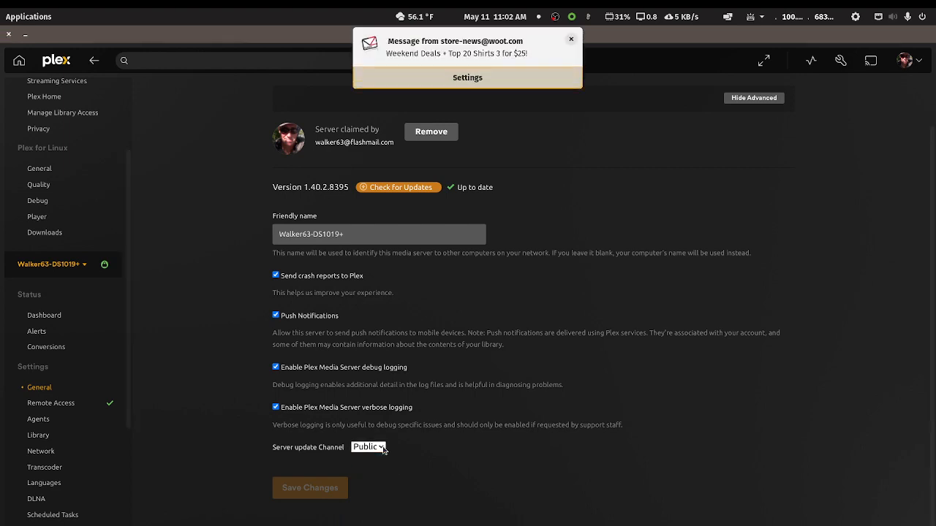
pyautogui.click(570, 40)
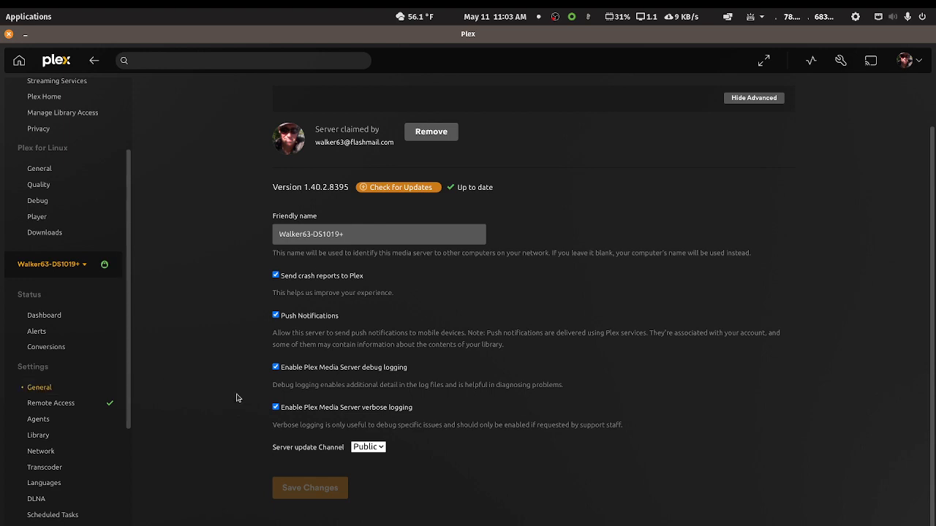
# Step: View the server's Agents page, then compare the Library scan settings of Walker63-DS1019+ with those of the Walker63 server
pyautogui.click(38, 421)
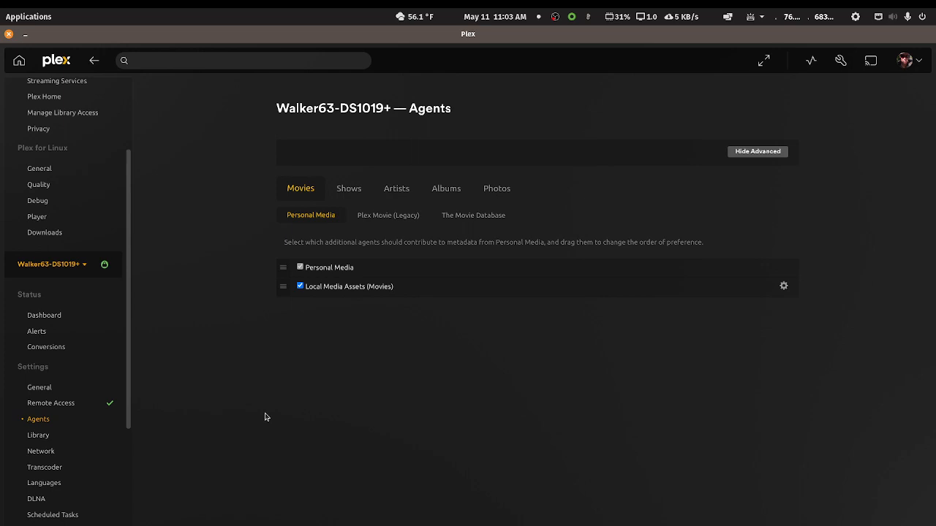
pyautogui.click(44, 436)
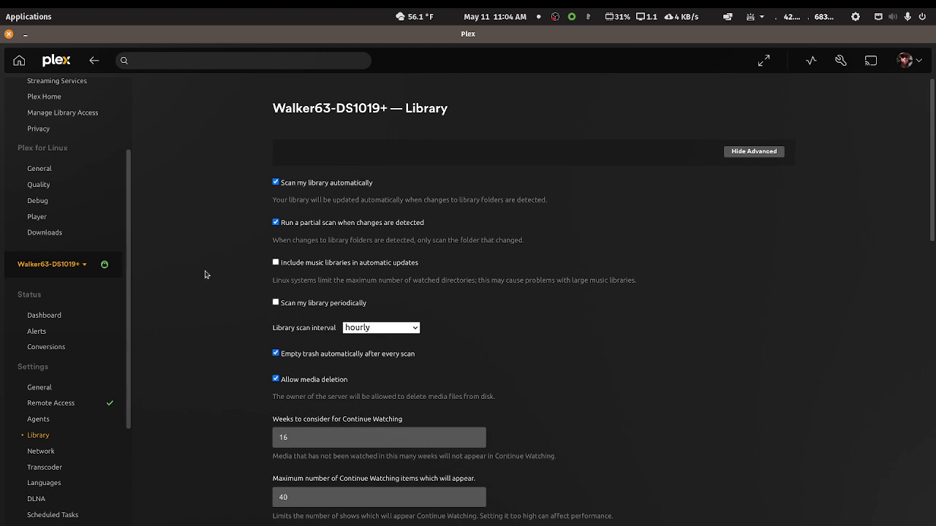
pyautogui.click(63, 264)
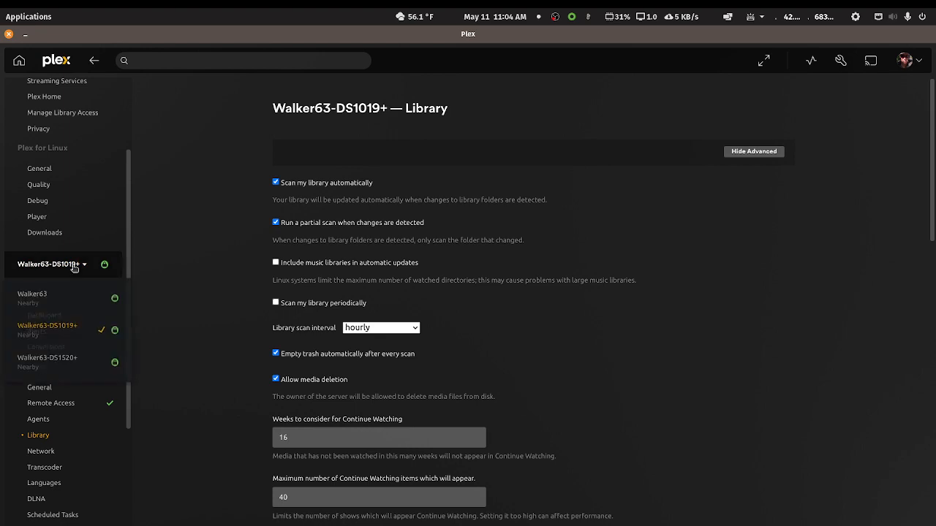
pyautogui.click(44, 297)
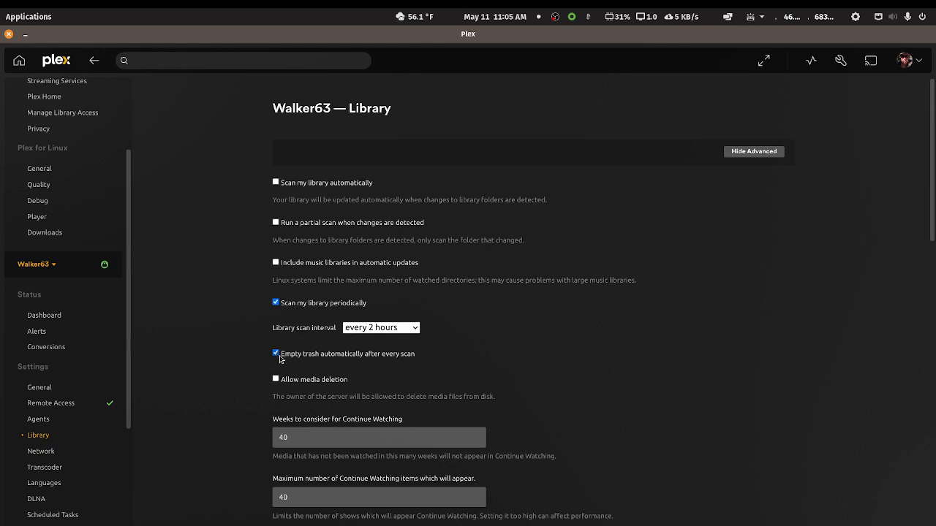
pyautogui.click(46, 264)
pyautogui.click(44, 330)
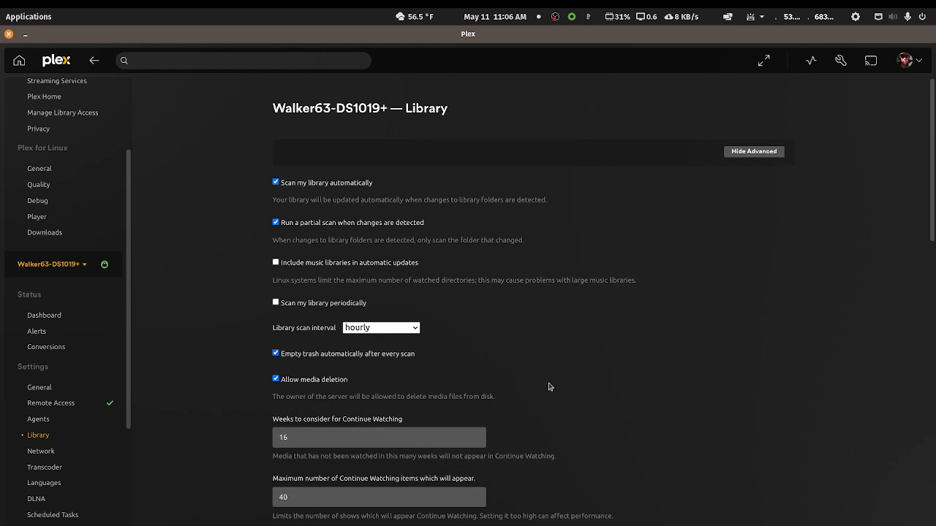
# Step: Compare the Continue Watching settings of Walker63-DS1019+ and Walker63 on the Library page, ending on Walker63-DS1019+
pyautogui.scroll(-2, 551, 387)
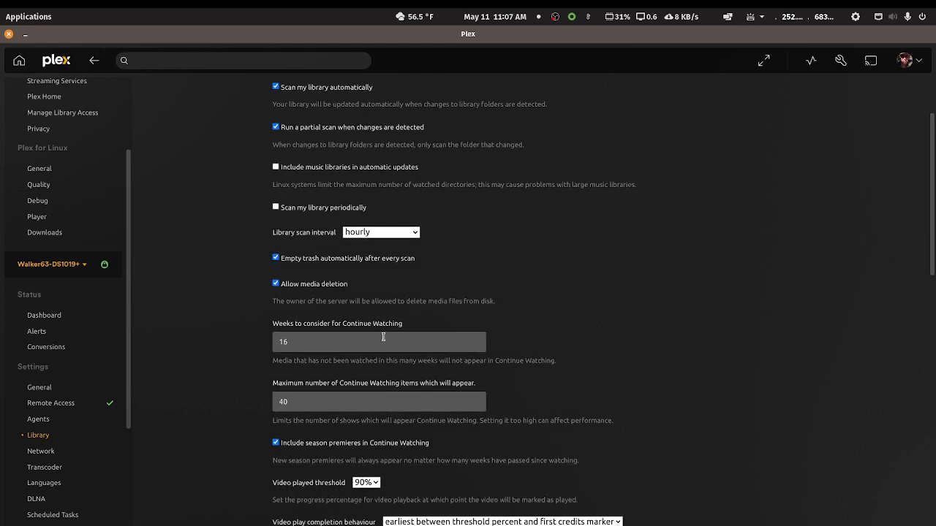
pyautogui.click(42, 262)
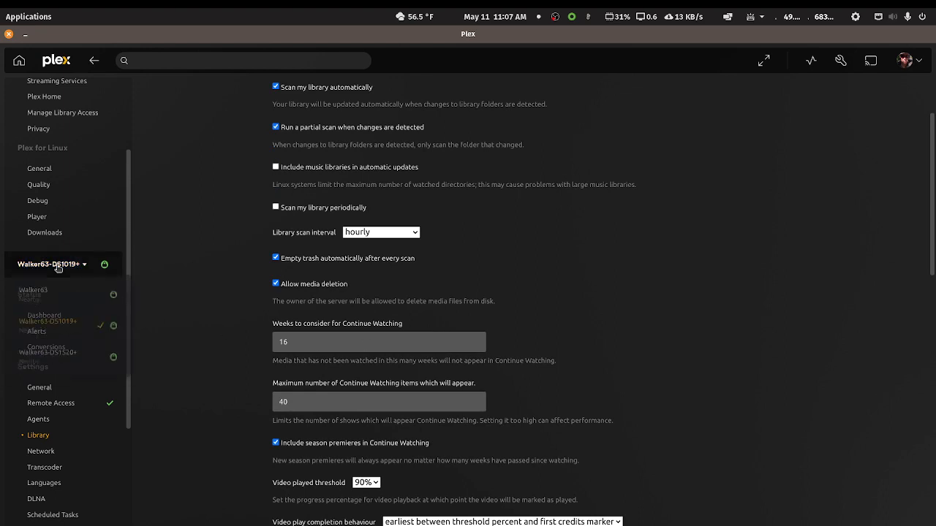
pyautogui.click(50, 292)
pyautogui.scroll(-2, 373, 432)
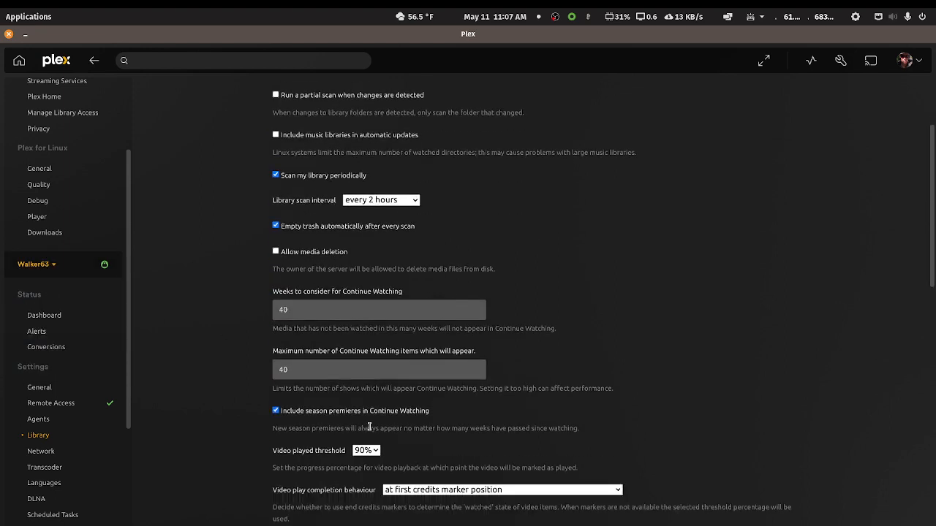
pyautogui.click(51, 261)
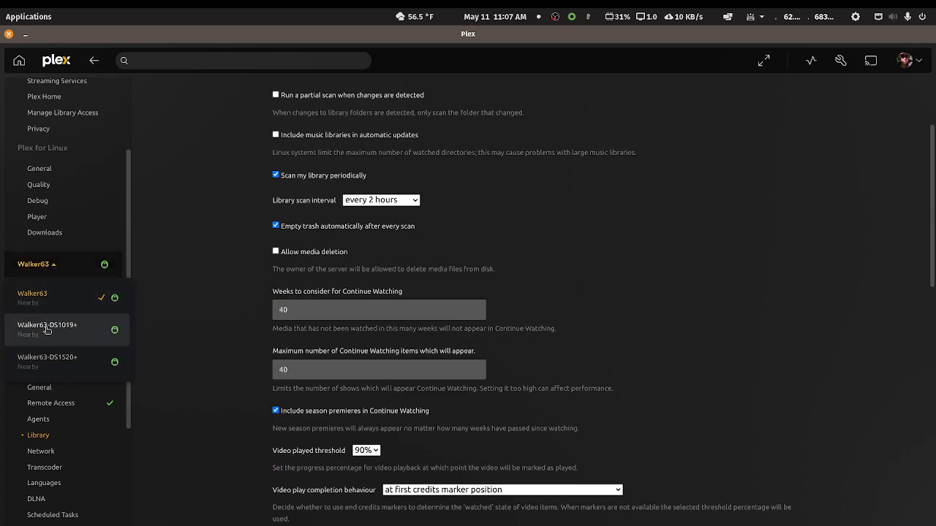
pyautogui.click(45, 330)
pyautogui.scroll(-3, 357, 417)
pyautogui.scroll(-2, 357, 417)
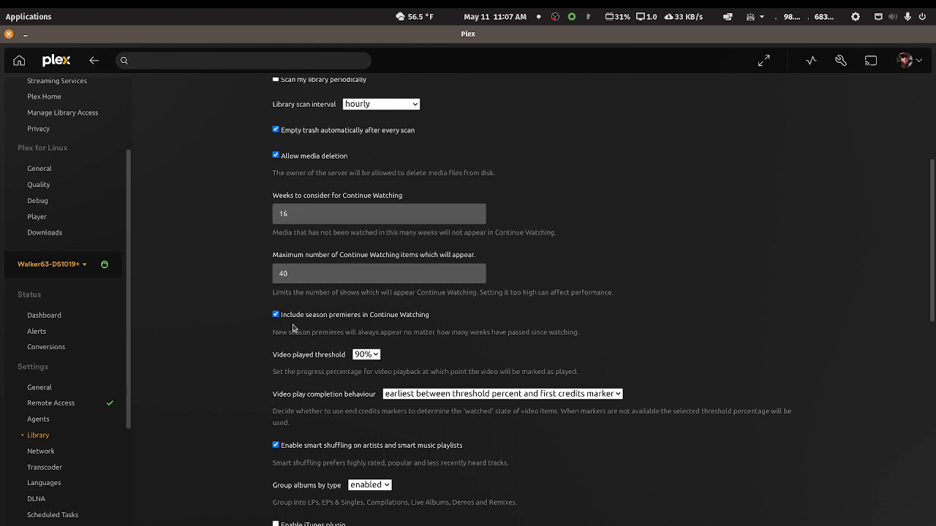
# Step: Examine the available Video played threshold percentages without changing the selection
pyautogui.click(377, 356)
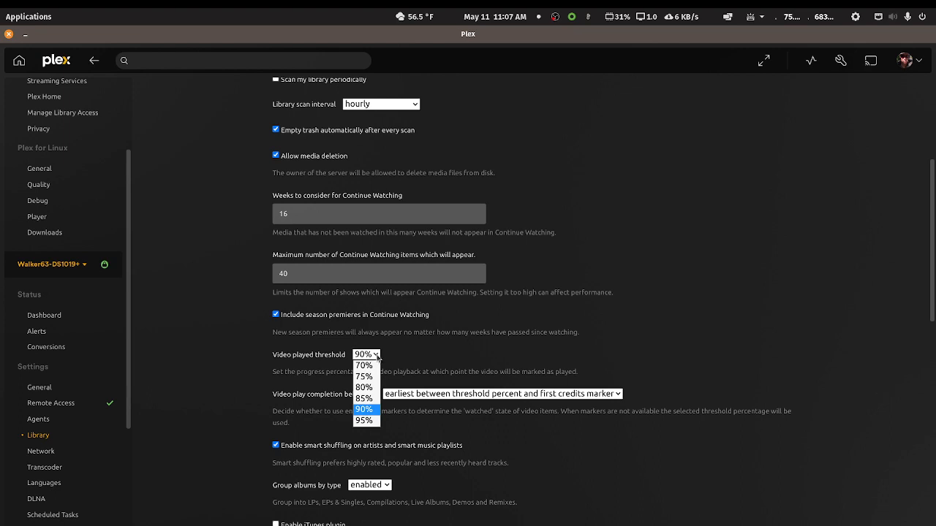
pyautogui.click(380, 358)
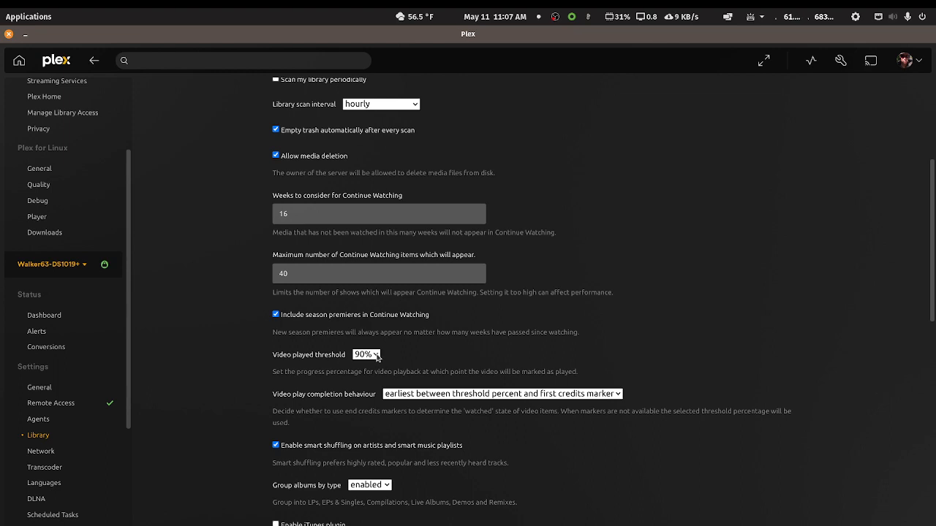
pyautogui.click(378, 356)
pyautogui.click(377, 357)
pyautogui.click(377, 356)
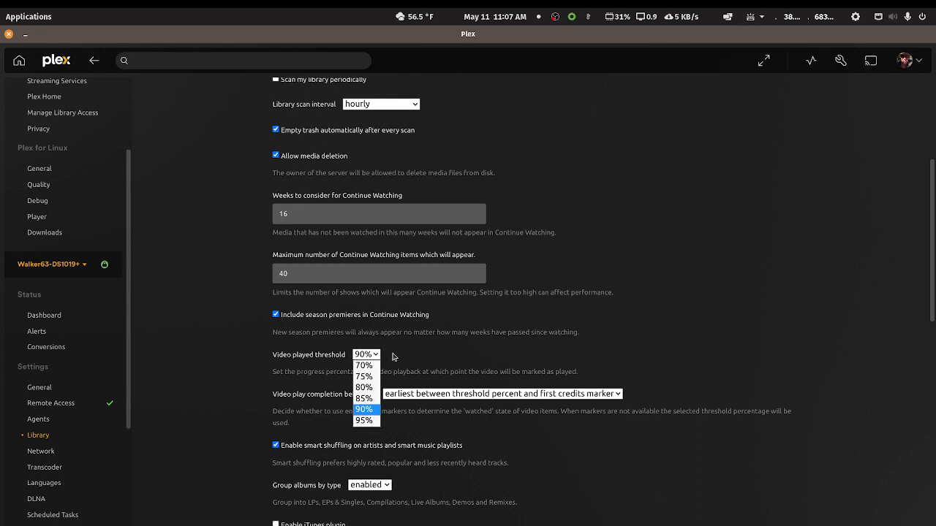
pyautogui.click(378, 355)
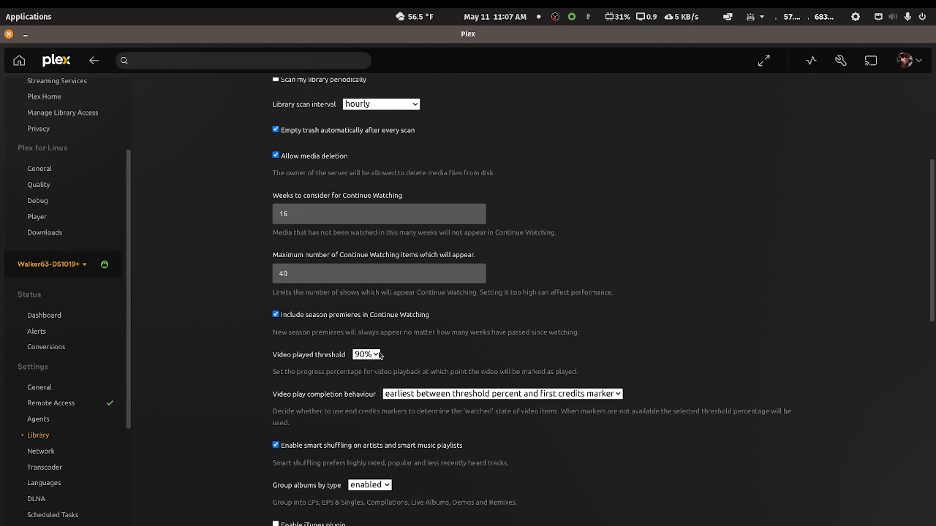
pyautogui.click(378, 355)
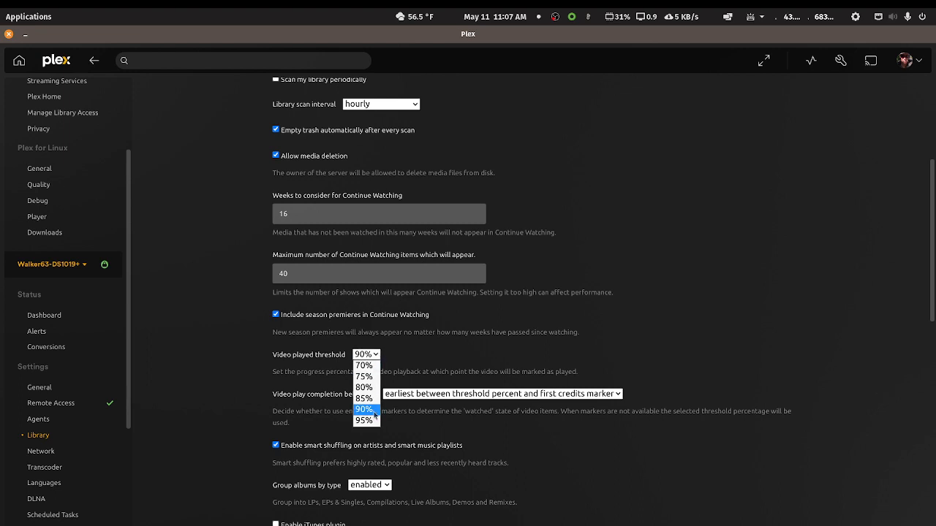
pyautogui.click(441, 350)
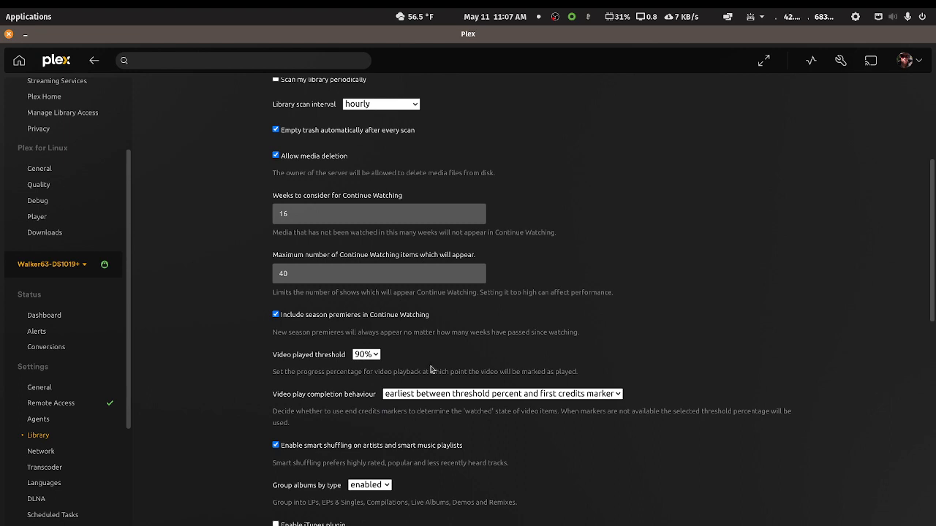
# Step: Examine the remaining Library settings from Video play completion behaviour through marker and thumbnail generation to Database Cache Size
pyautogui.click(617, 396)
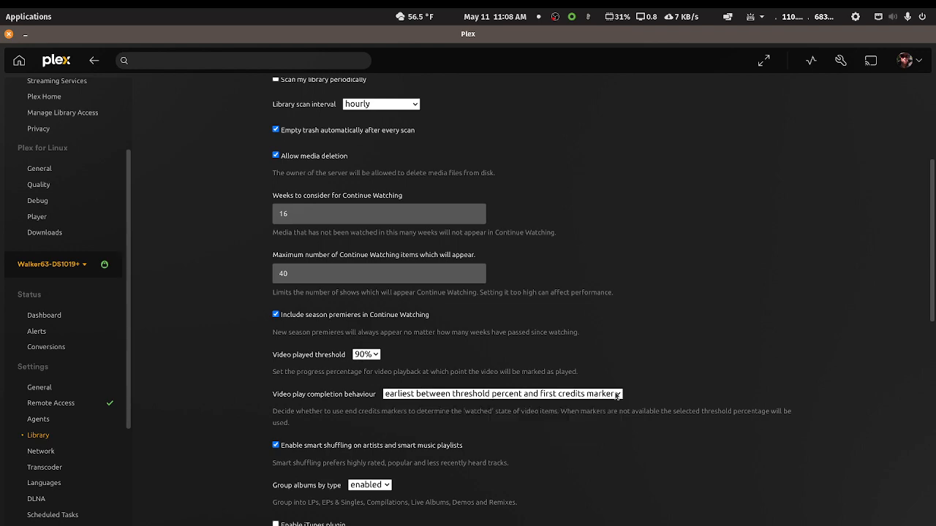
pyautogui.scroll(-3, 672, 357)
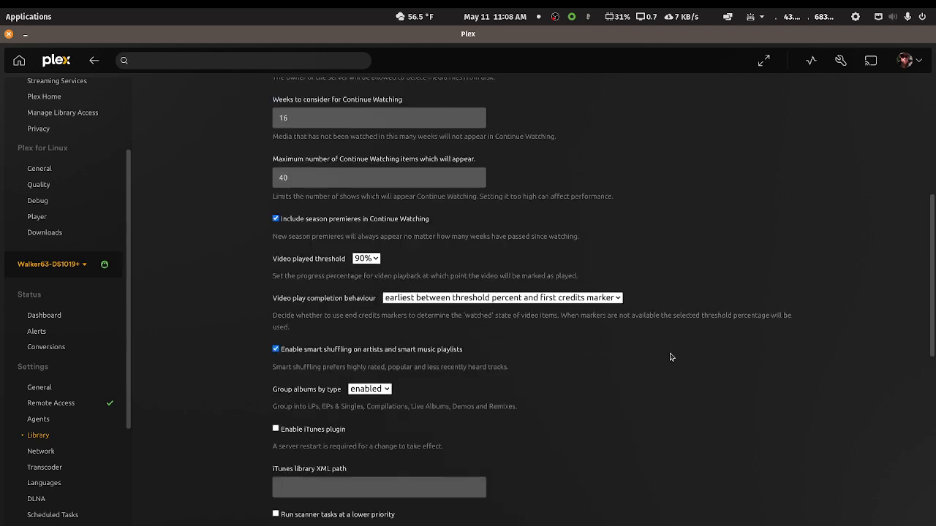
pyautogui.scroll(-5, 584, 352)
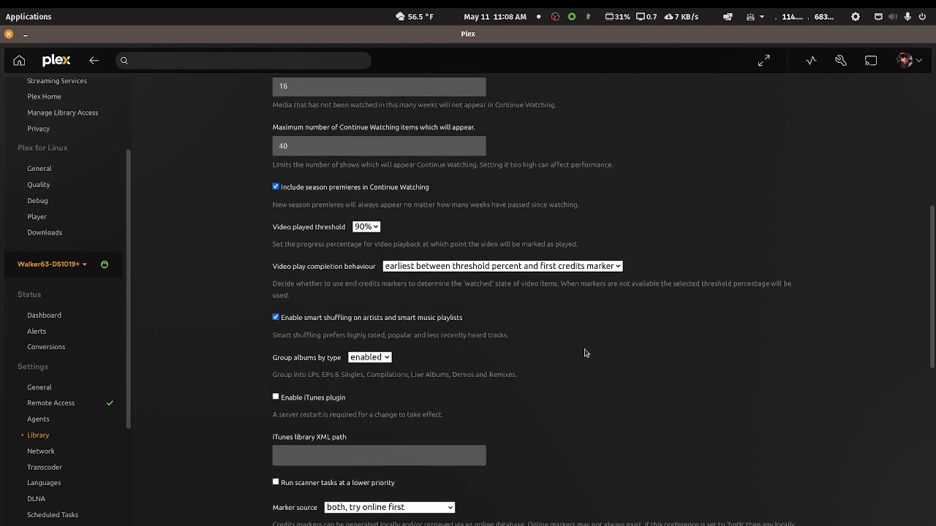
pyautogui.scroll(-5, 585, 353)
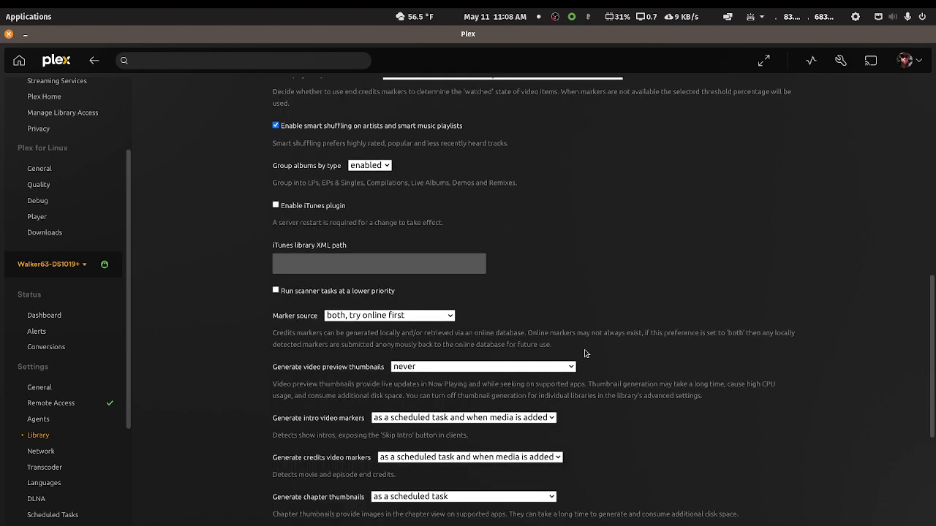
pyautogui.scroll(-1, 584, 350)
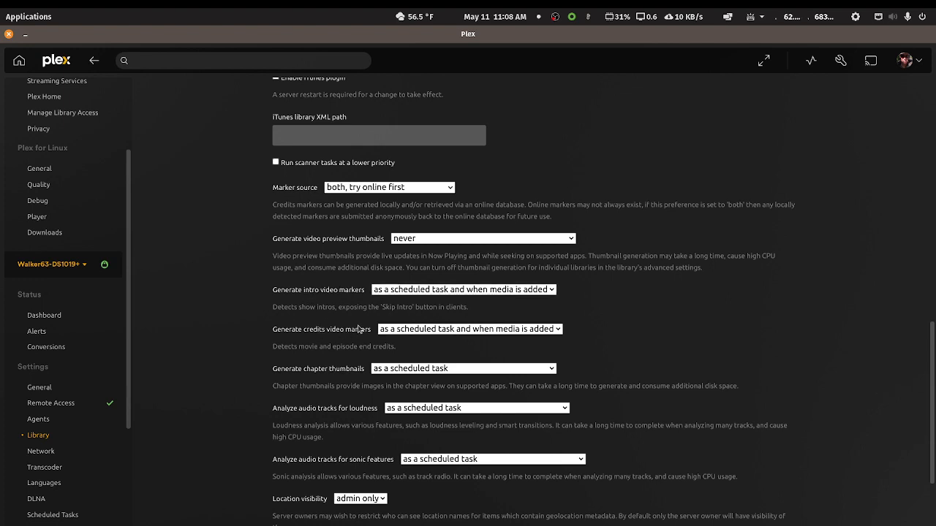
pyautogui.scroll(-2, 358, 330)
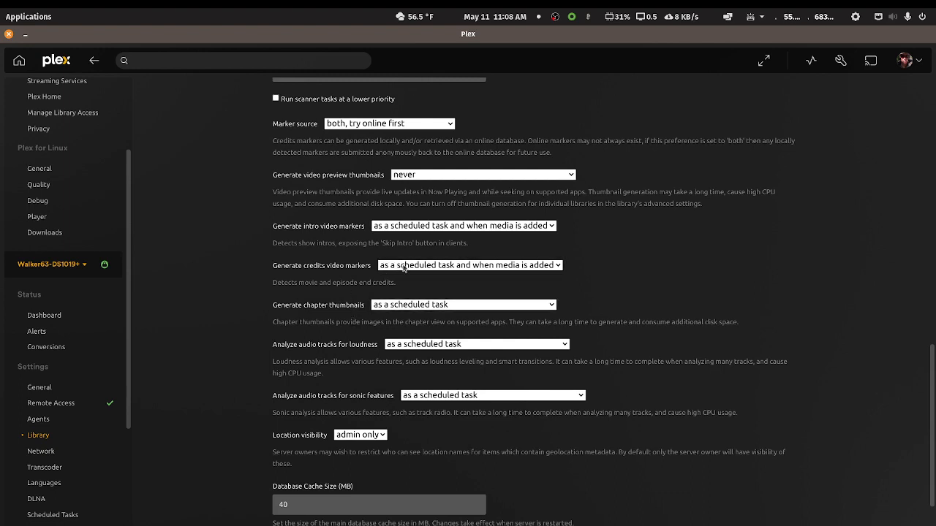
pyautogui.scroll(-2, 399, 304)
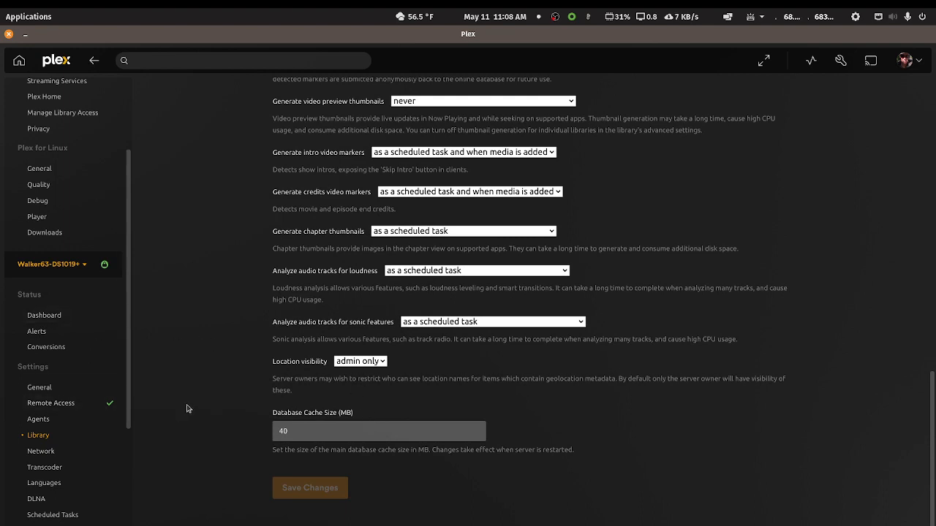
# Step: Open the Network settings of Walker63-DS1019+ and examine the Secure connections options without changing the selection
pyautogui.click(41, 452)
pyautogui.scroll(-2, 45, 453)
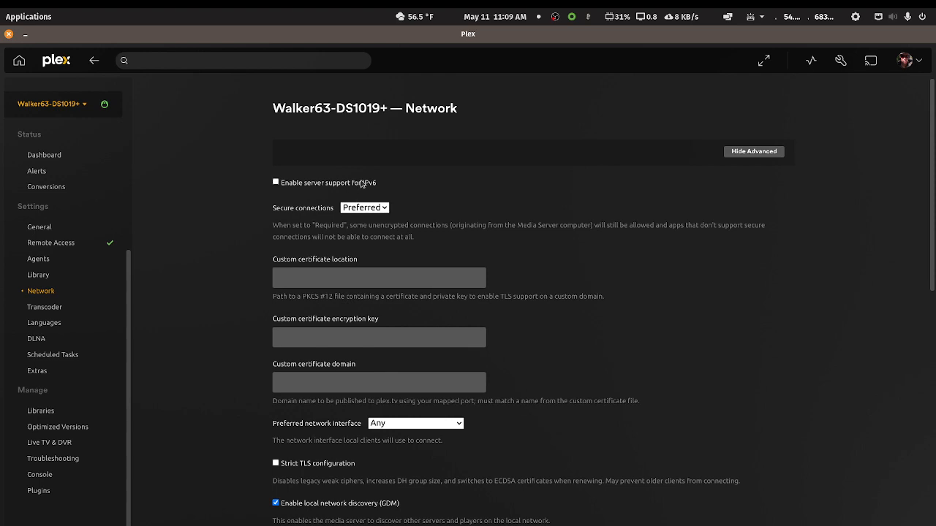
pyautogui.click(387, 208)
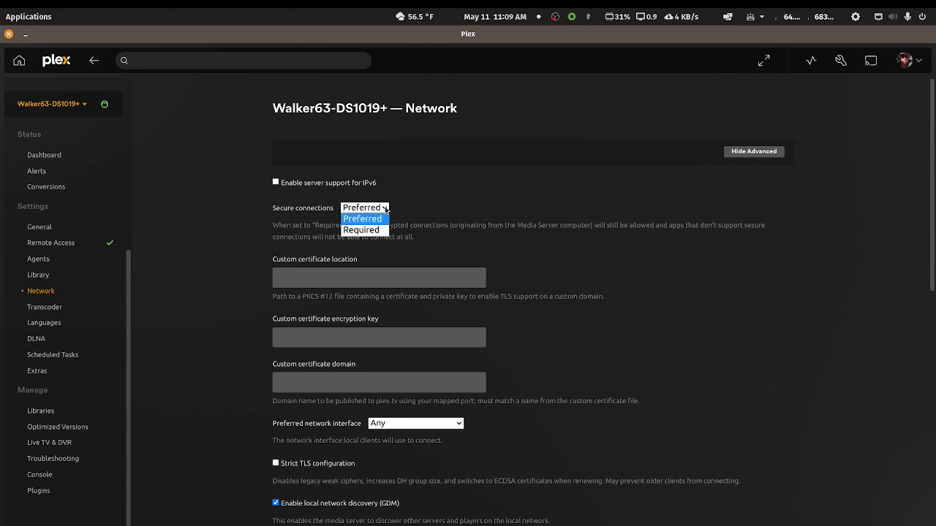
pyautogui.click(415, 209)
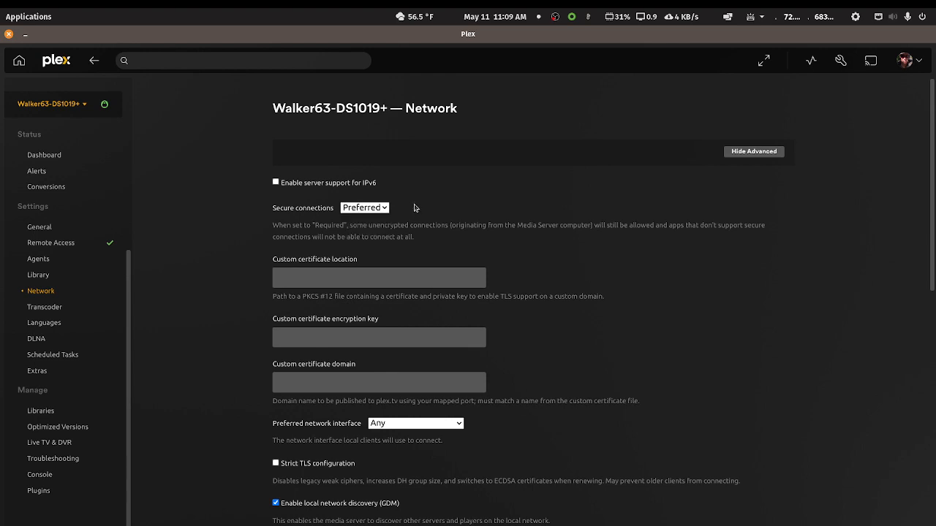
# Step: Examine the remaining Network settings, from custom certificates through local discovery, remote streams and LAN Networks to Relay and custom server access URLs
pyautogui.scroll(-3, 514, 325)
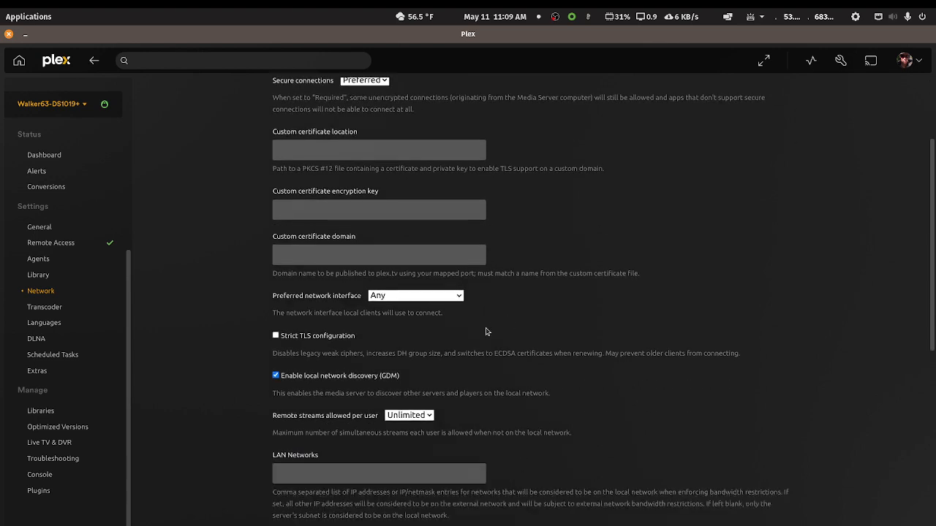
pyautogui.scroll(-2, 495, 333)
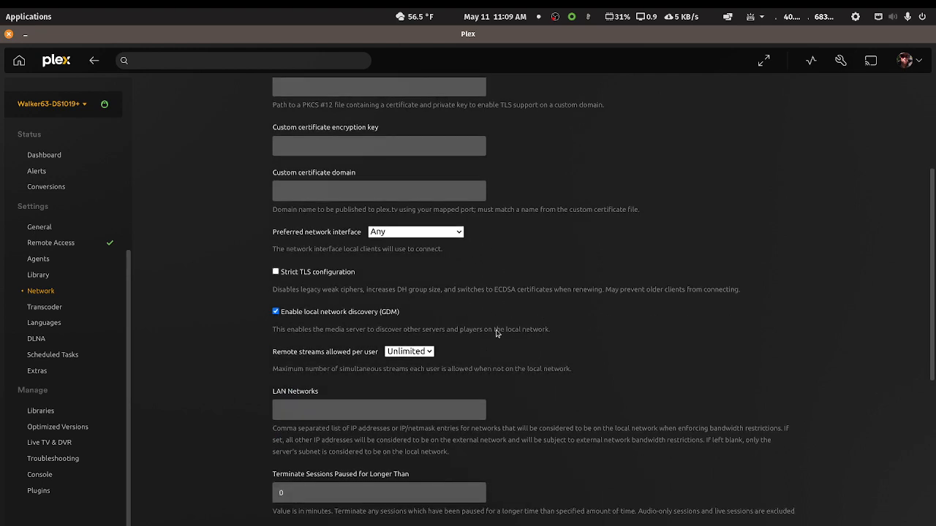
pyautogui.scroll(-5, 495, 333)
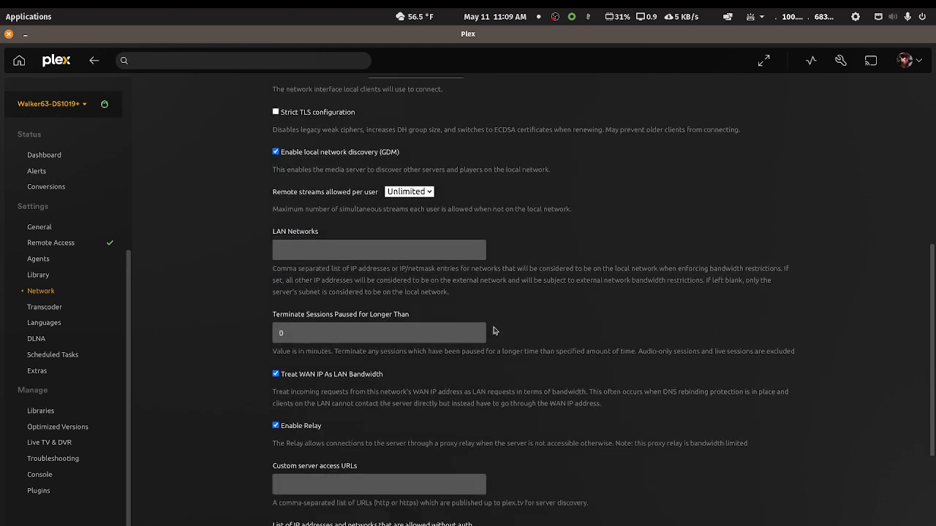
pyautogui.scroll(-3, 494, 331)
pyautogui.scroll(-3, 494, 331)
pyautogui.scroll(7, 494, 330)
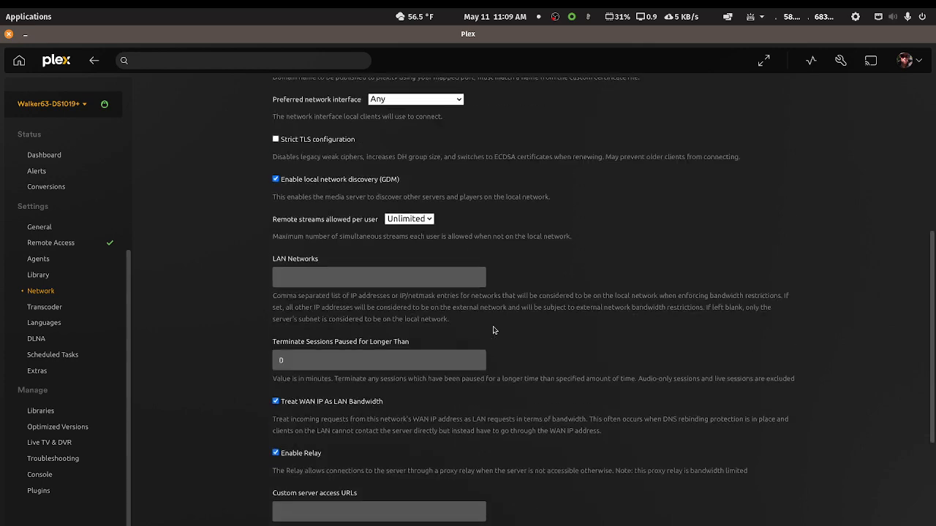
pyautogui.scroll(5, 494, 330)
pyautogui.scroll(3, 512, 333)
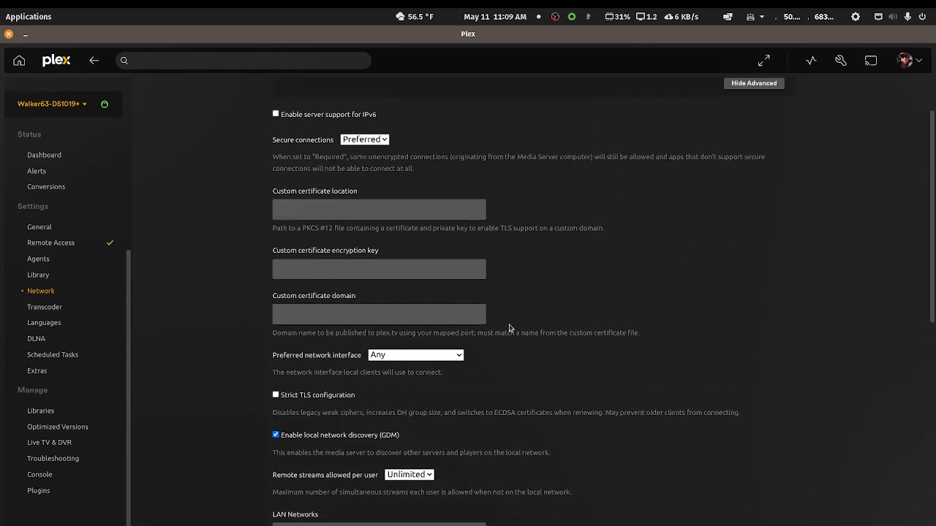
pyautogui.scroll(2, 510, 328)
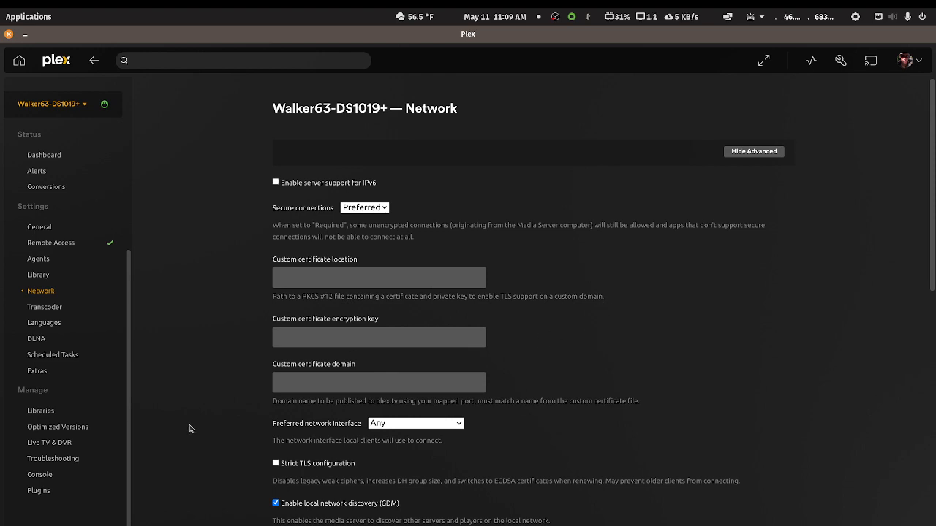
# Step: Review the Transcoder settings and try Auto as the hardware transcoding device before restoring HD Graphics 500
pyautogui.click(48, 309)
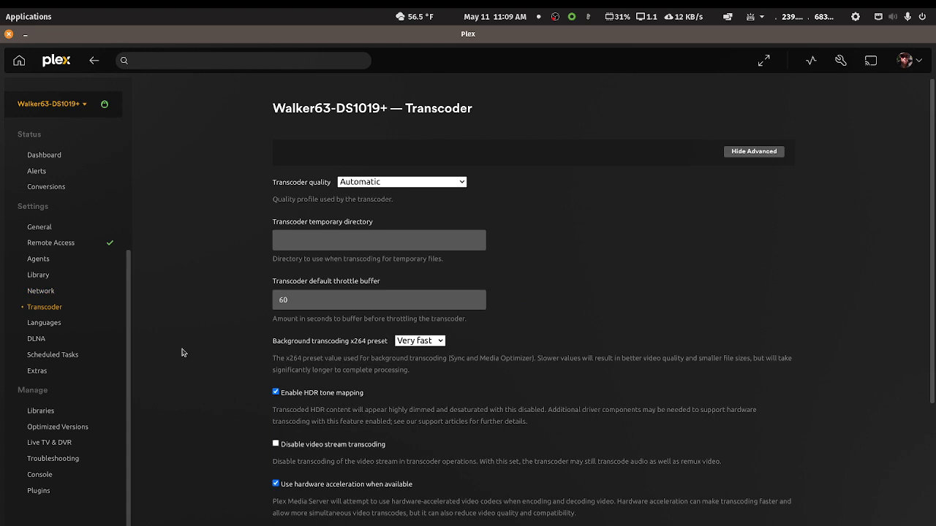
pyautogui.scroll(-3, 182, 353)
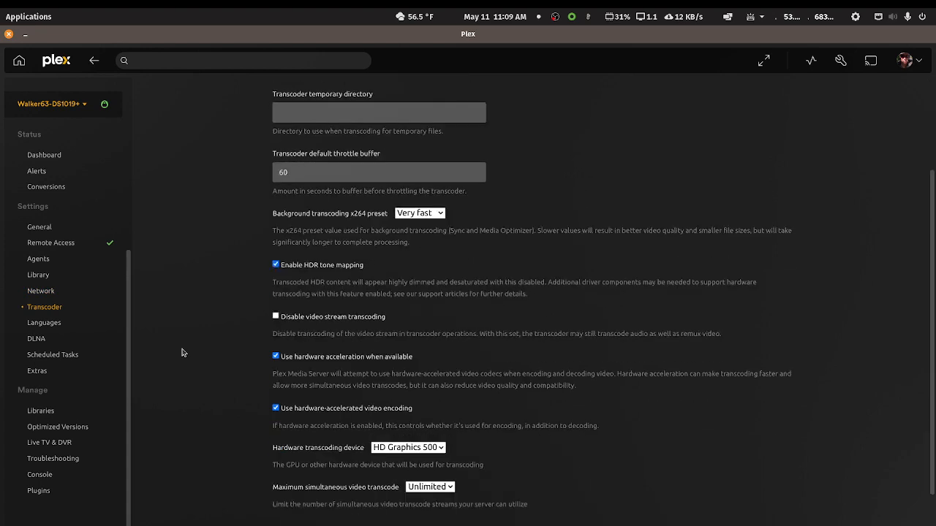
pyautogui.click(438, 451)
pyautogui.click(433, 457)
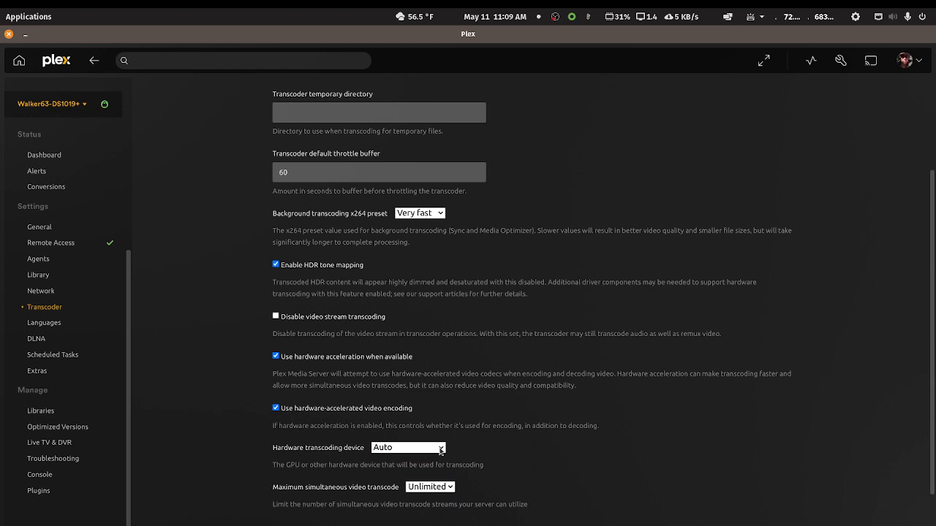
pyautogui.click(441, 449)
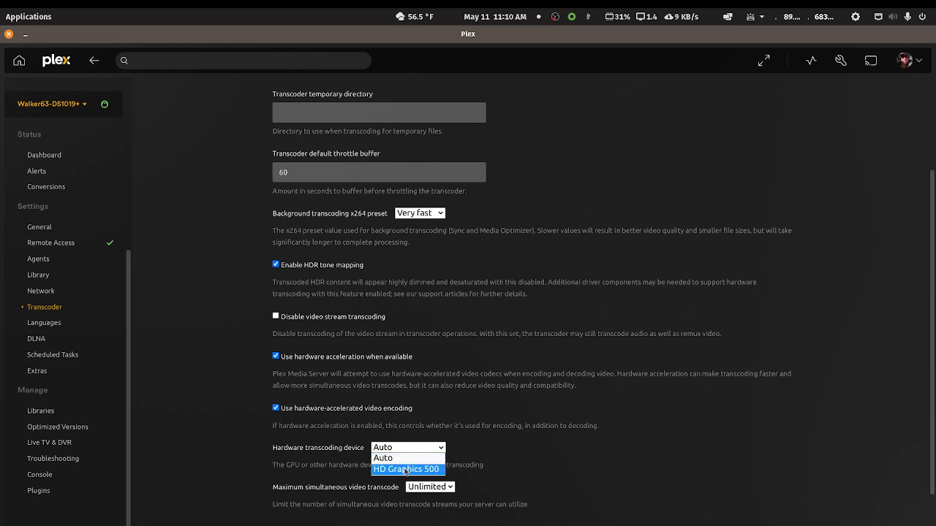
pyautogui.click(410, 458)
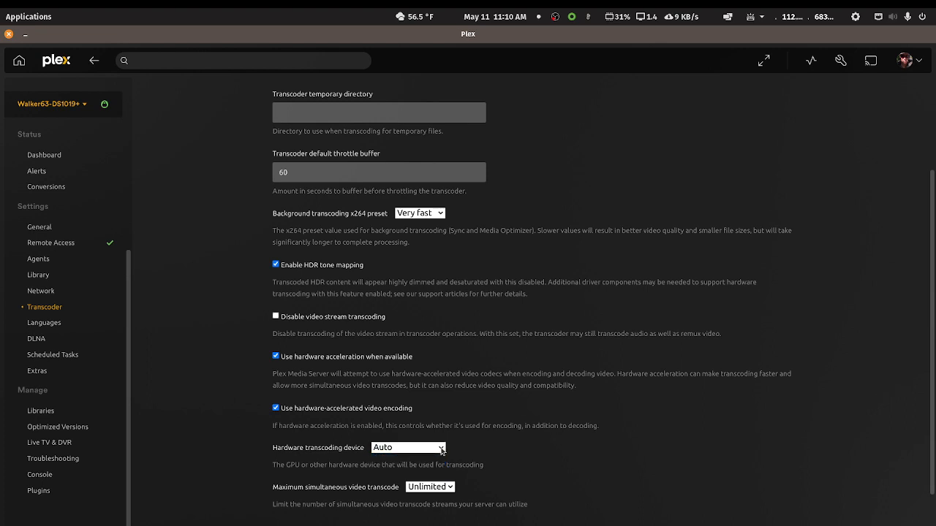
pyautogui.click(441, 448)
pyautogui.click(411, 469)
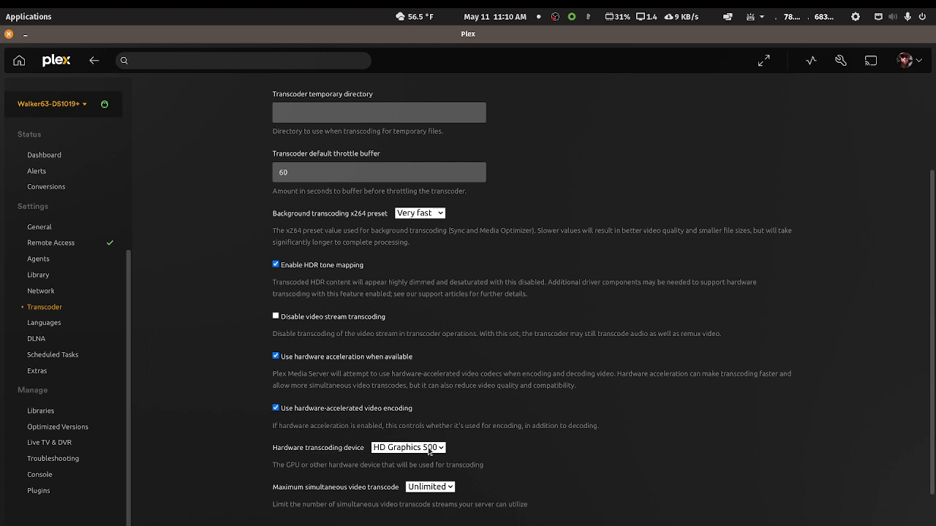
# Step: Examine the available limits for Maximum simultaneous video transcode without changing the selection
pyautogui.scroll(-2, 429, 450)
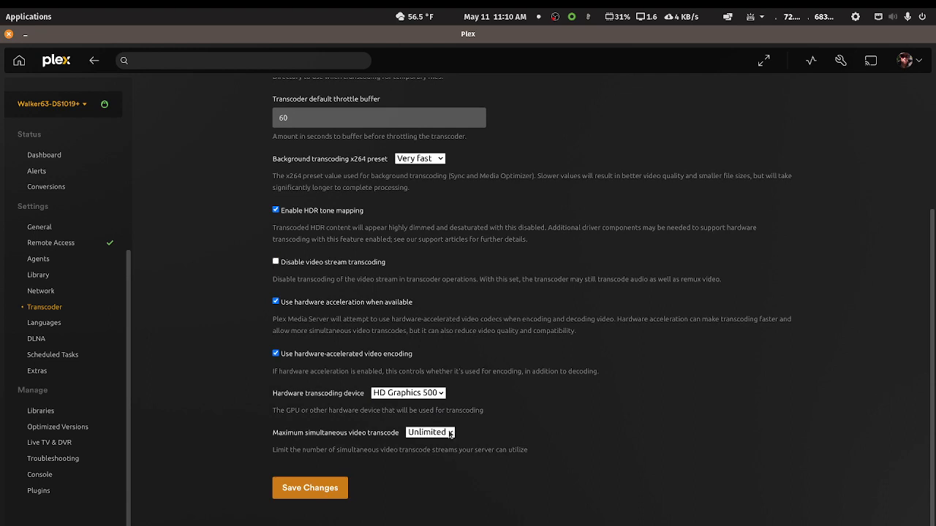
pyautogui.click(450, 433)
pyautogui.click(449, 433)
pyautogui.click(450, 433)
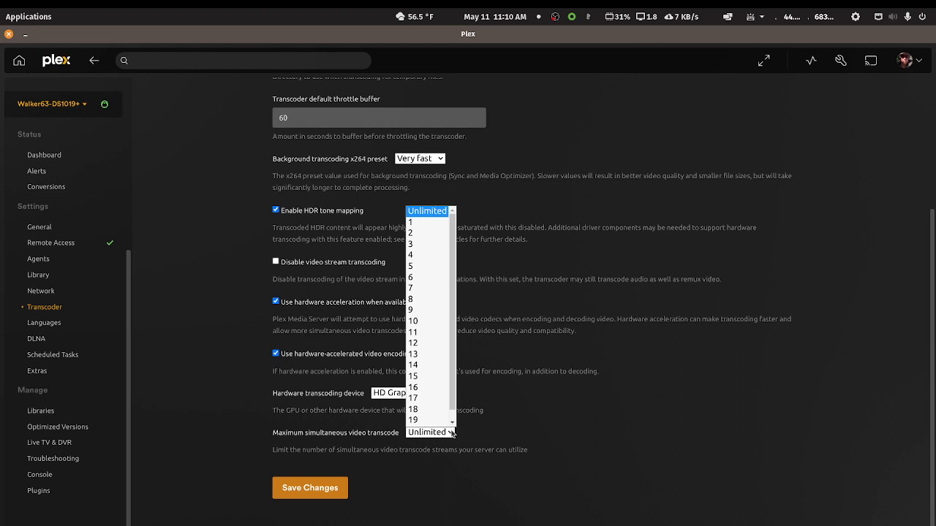
pyautogui.click(561, 428)
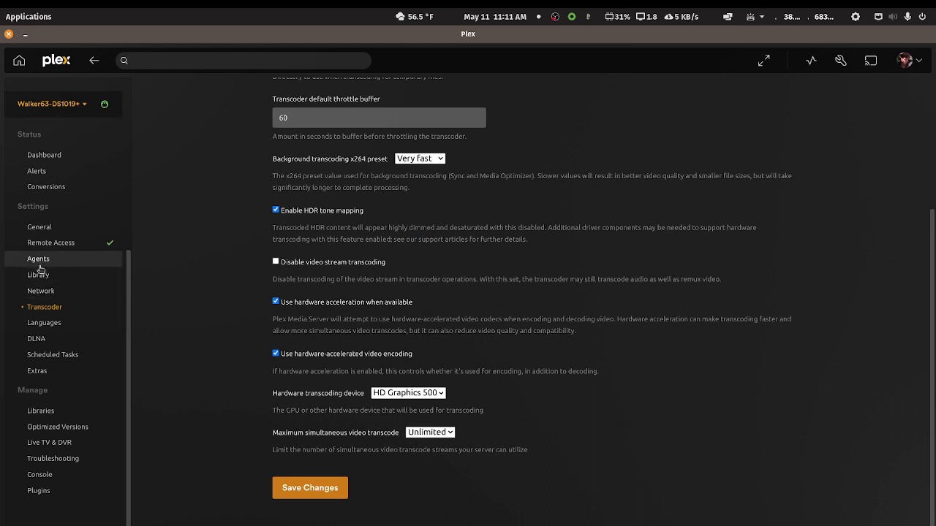
# Step: View the server's Languages settings, then switch to the file manager window for mediapd on syno1019.local and move it over Plex
pyautogui.click(45, 324)
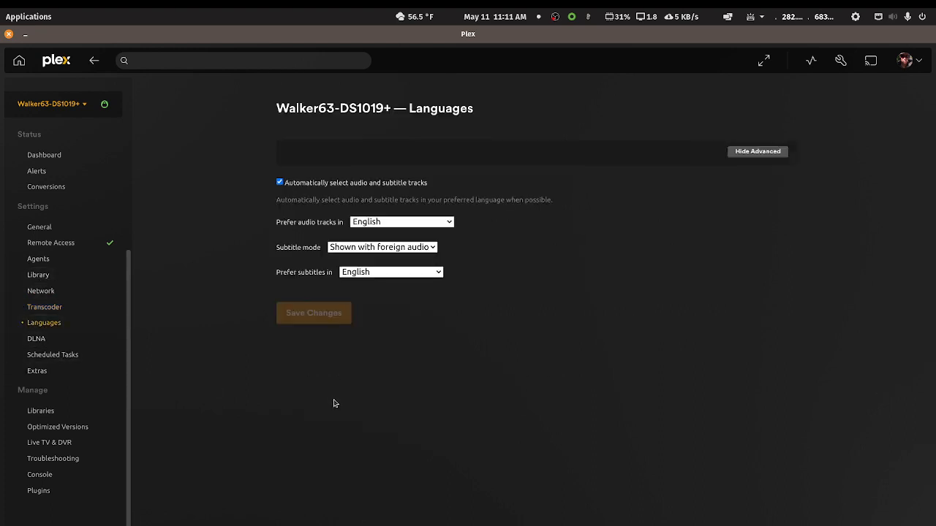
pyautogui.moveTo(434, 523)
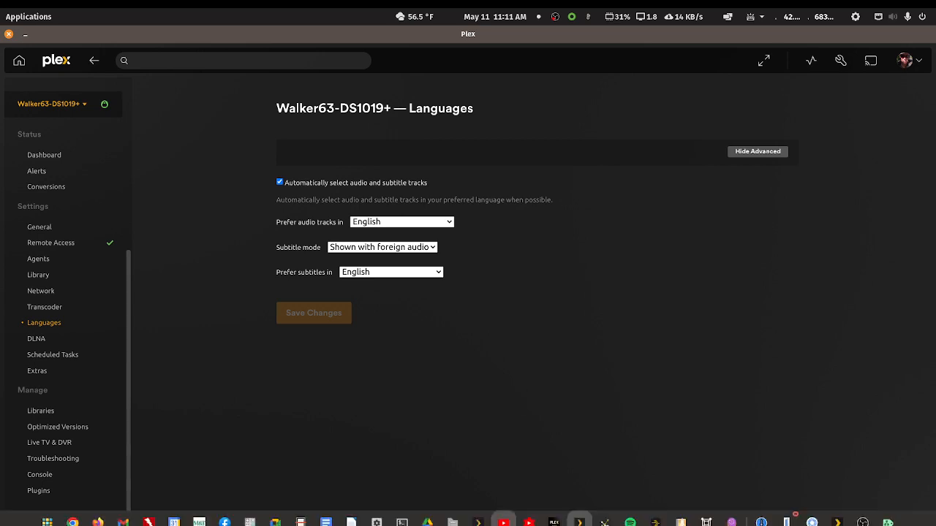
pyautogui.rightClick(452, 521)
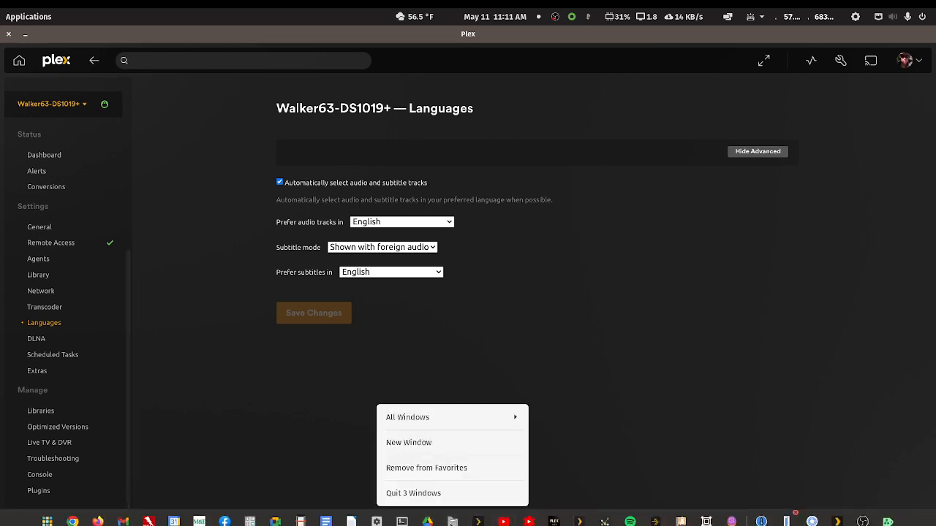
pyautogui.click(305, 455)
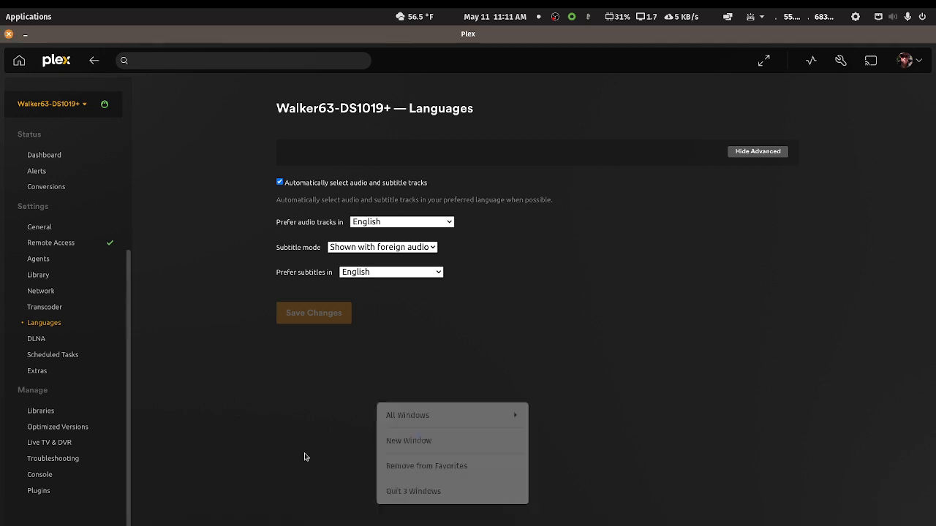
pyautogui.click(452, 521)
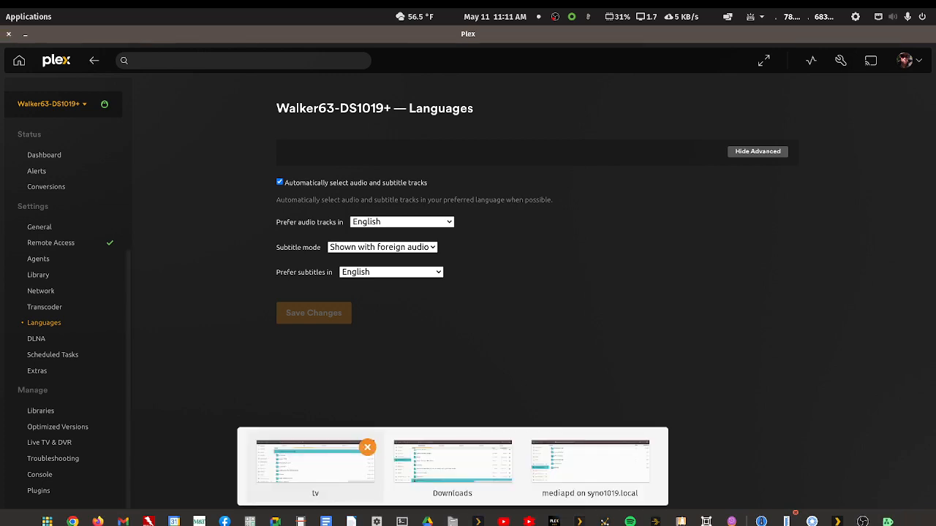
pyautogui.click(577, 467)
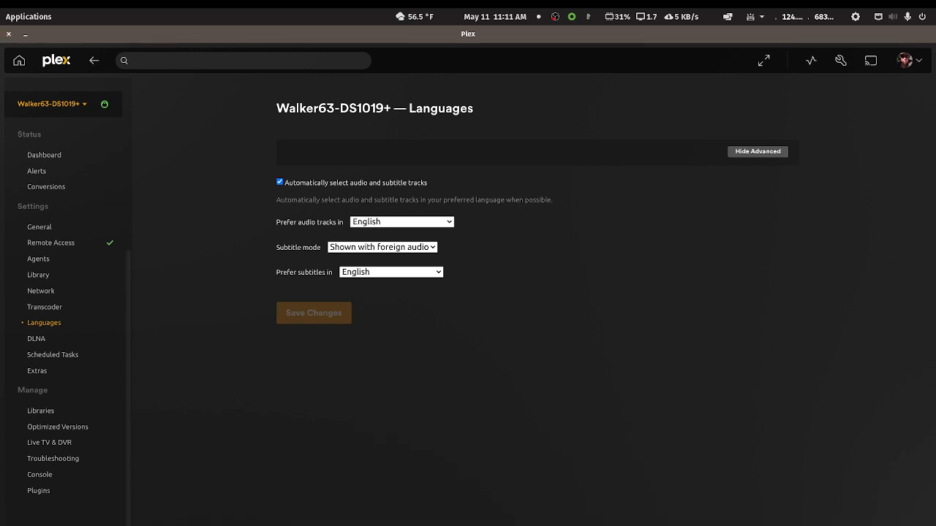
pyautogui.moveTo(935, 167); pyautogui.dragTo(351, 117)
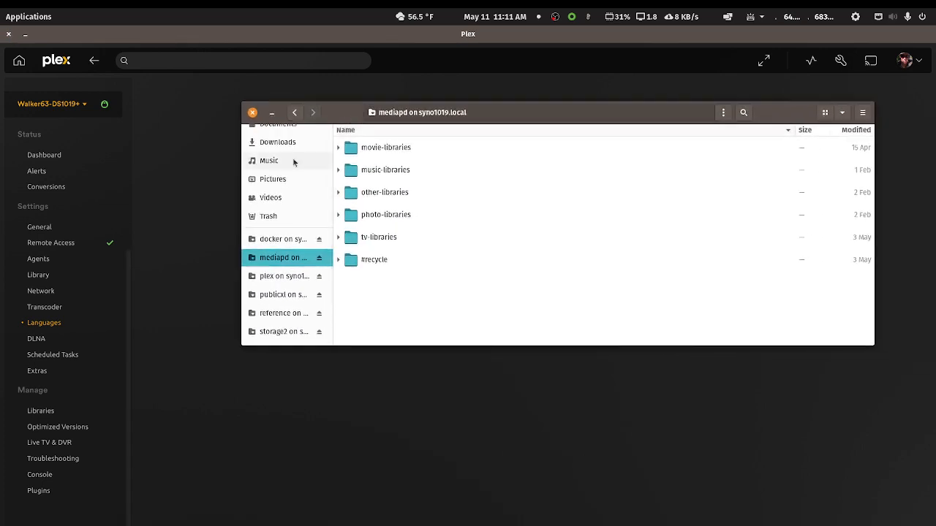
# Step: Open The Hitch-Hiker (1953) folder inside movie-main under movie-libraries
pyautogui.doubleClick(387, 150)
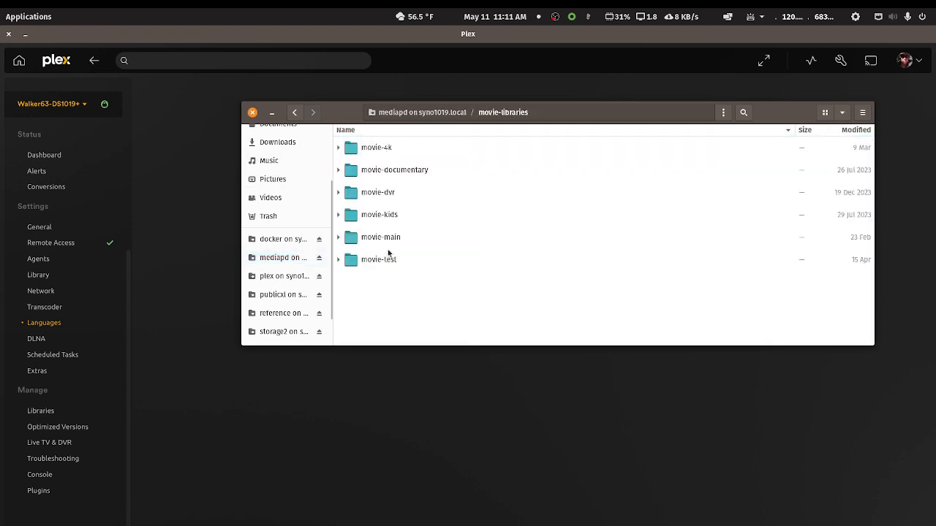
pyautogui.doubleClick(382, 238)
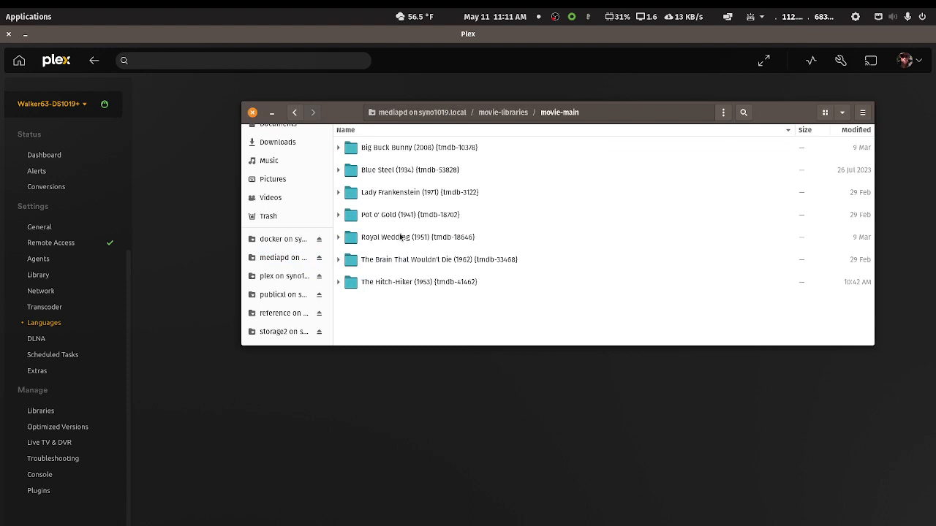
pyautogui.doubleClick(398, 282)
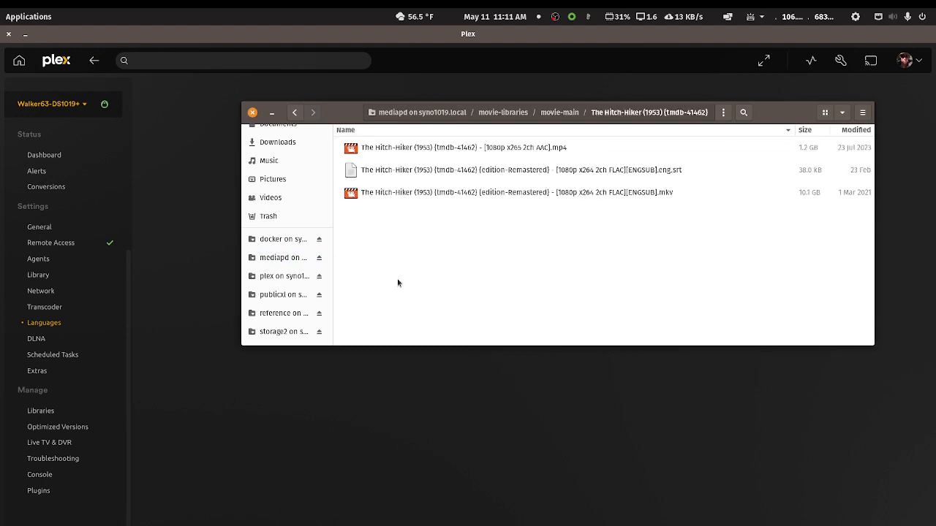
# Step: Start renaming the Remastered edition's English subtitle file, replacing the srt ending with SDH after ".eng."
pyautogui.rightClick(619, 172)
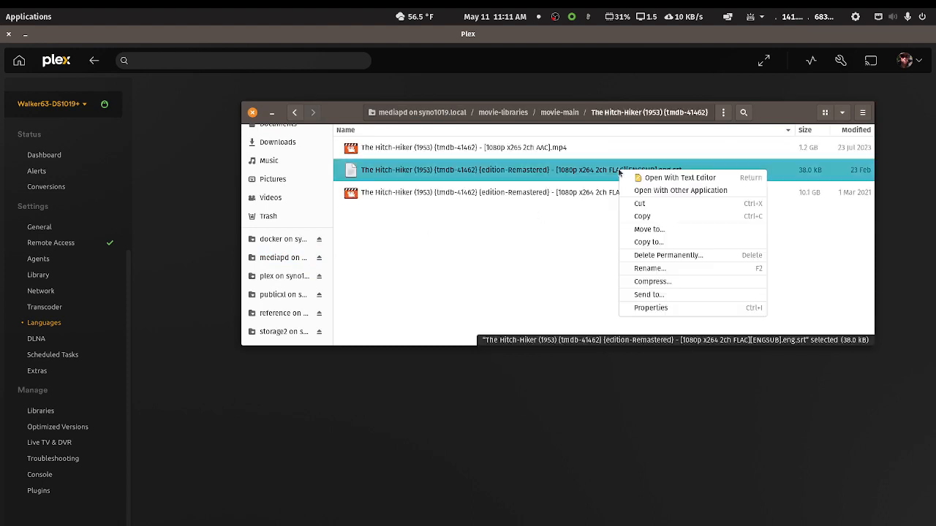
pyautogui.click(653, 269)
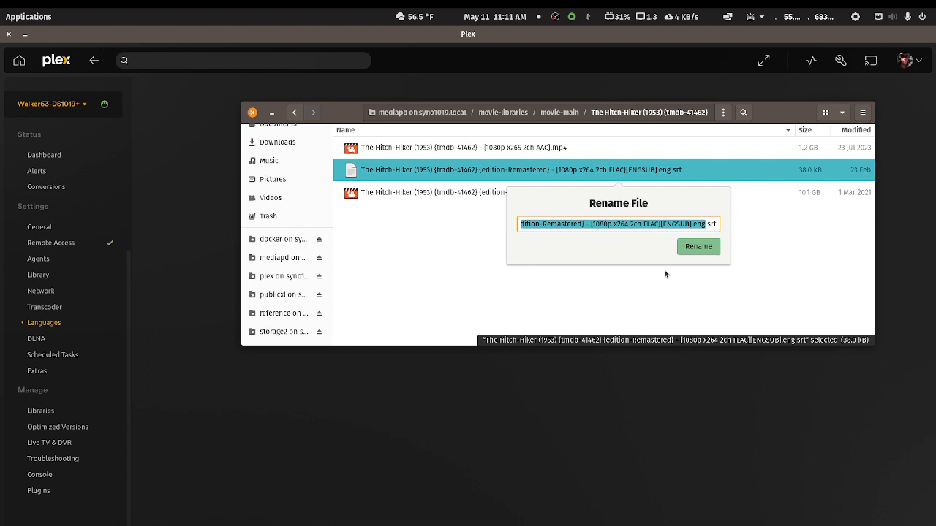
pyautogui.press('Right')
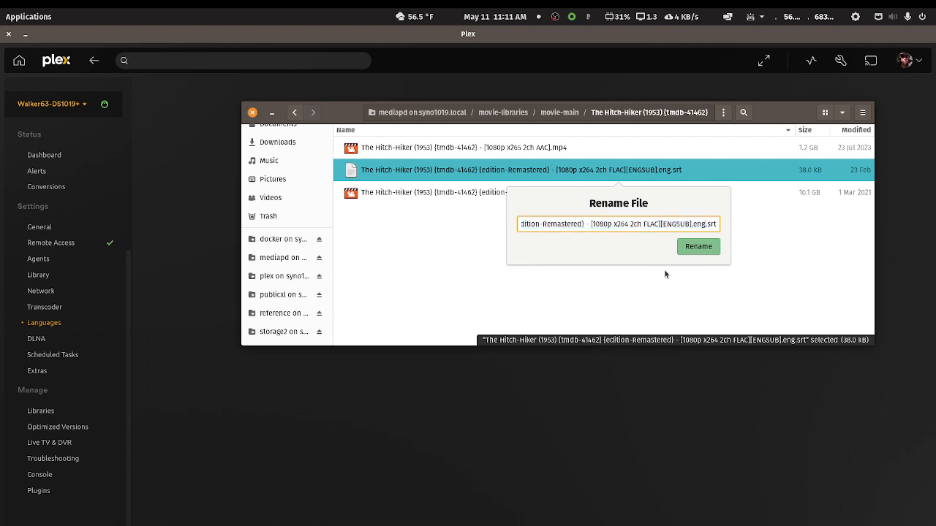
pyautogui.press('BackSpace')
pyautogui.press('BackSpace')
pyautogui.press('BackSpace')
pyautogui.write('SDH')
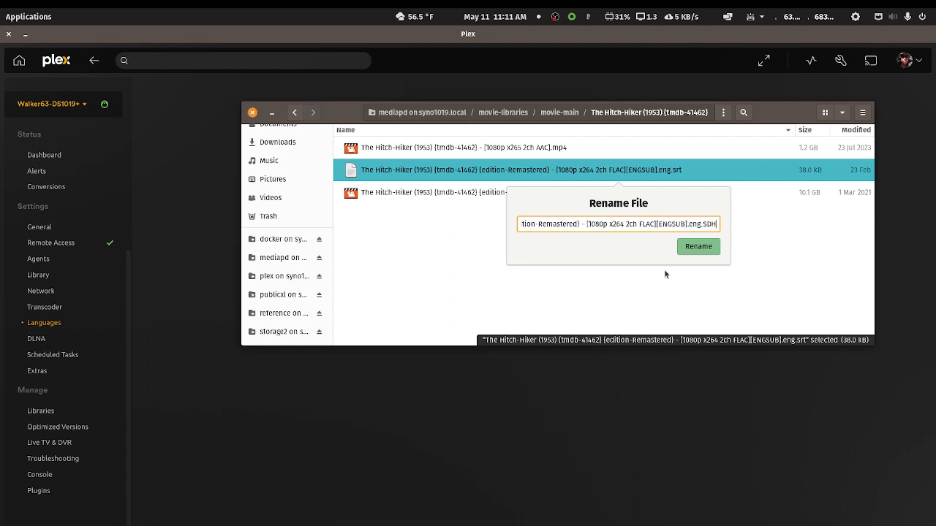
# Step: Try the ending "forced." in place of SDH in the subtitle file's new name, and cancel the rename
pyautogui.hotkey('shift', 'Left')
pyautogui.hotkey('shift', 'Left')
pyautogui.hotkey('shift', 'Left')
pyautogui.write('forc')
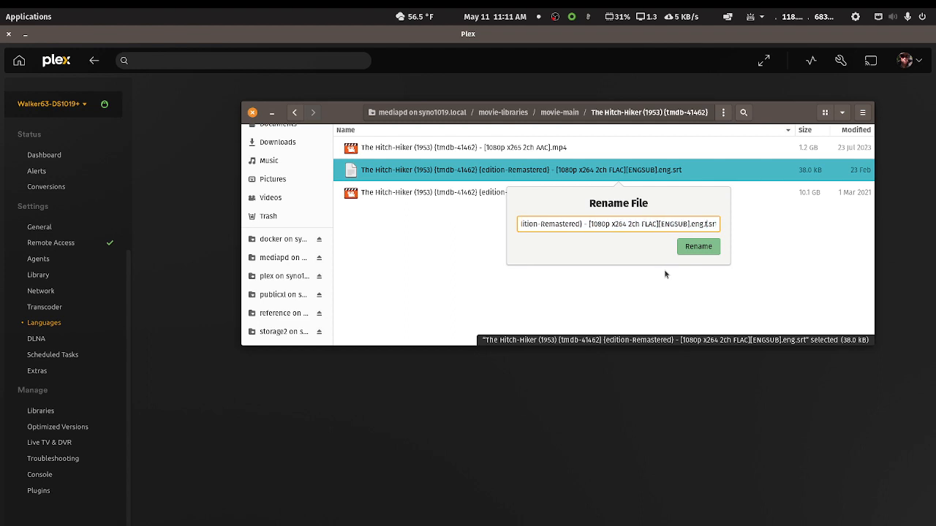
pyautogui.write('ed')
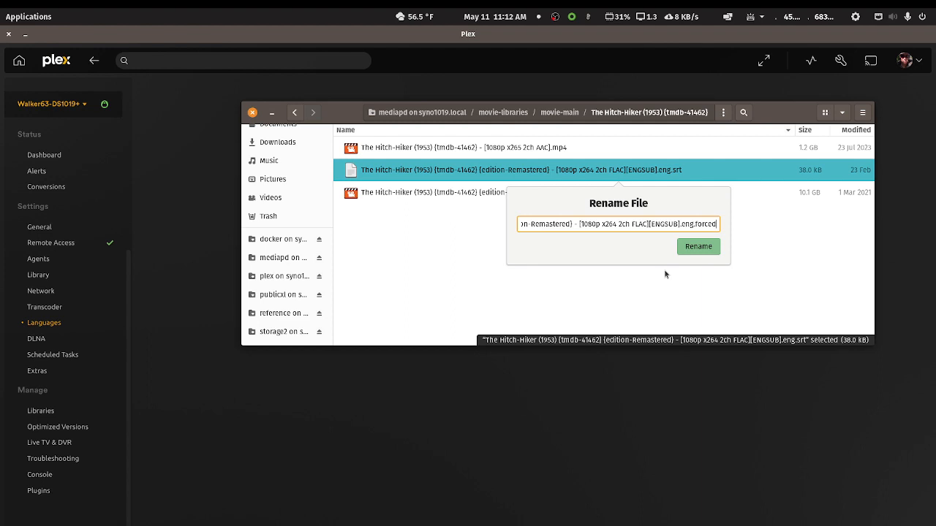
pyautogui.write('.')
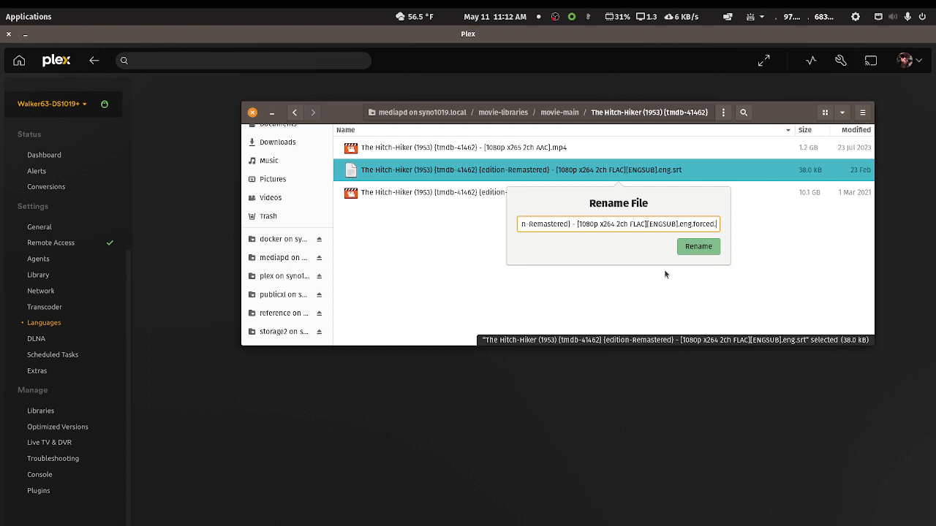
pyautogui.press('Escape')
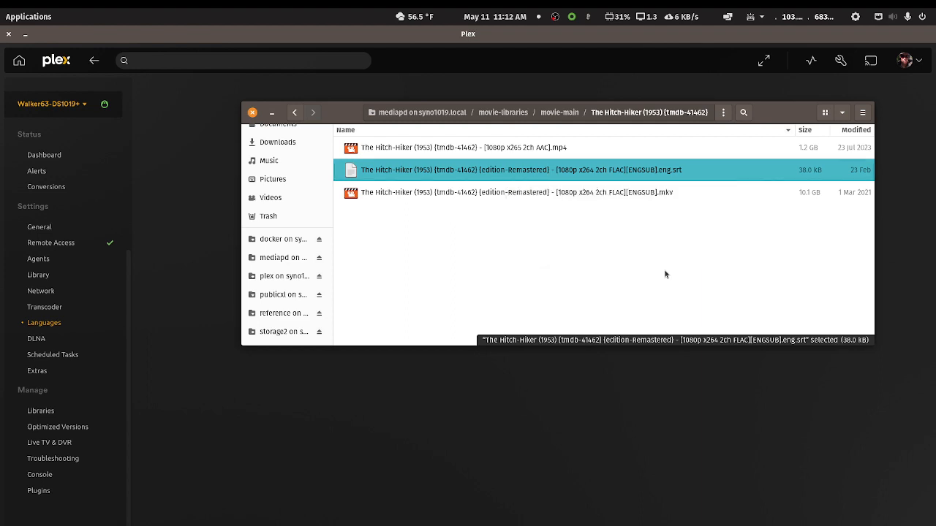
# Step: Return to the Plex window and view the DLNA and Scheduled Tasks settings of Walker63-DS1019+
pyautogui.click(627, 36)
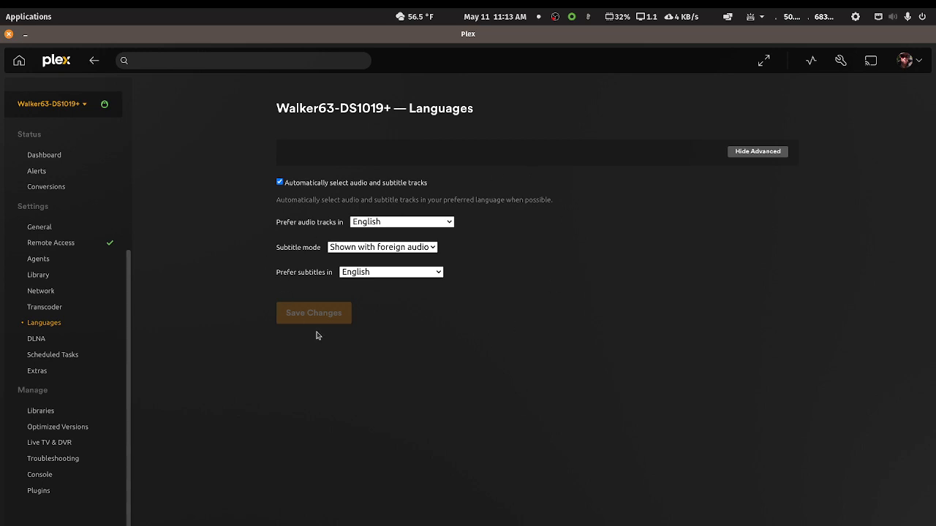
pyautogui.click(37, 340)
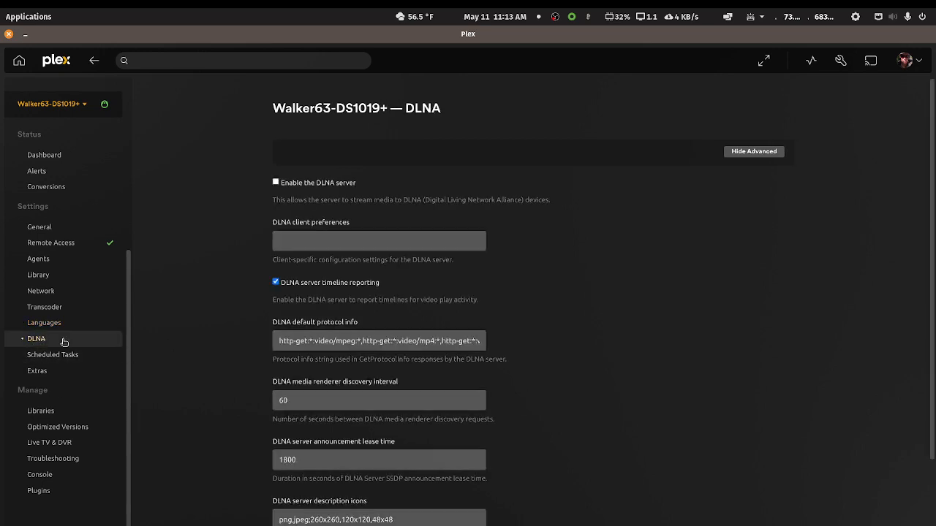
pyautogui.click(54, 358)
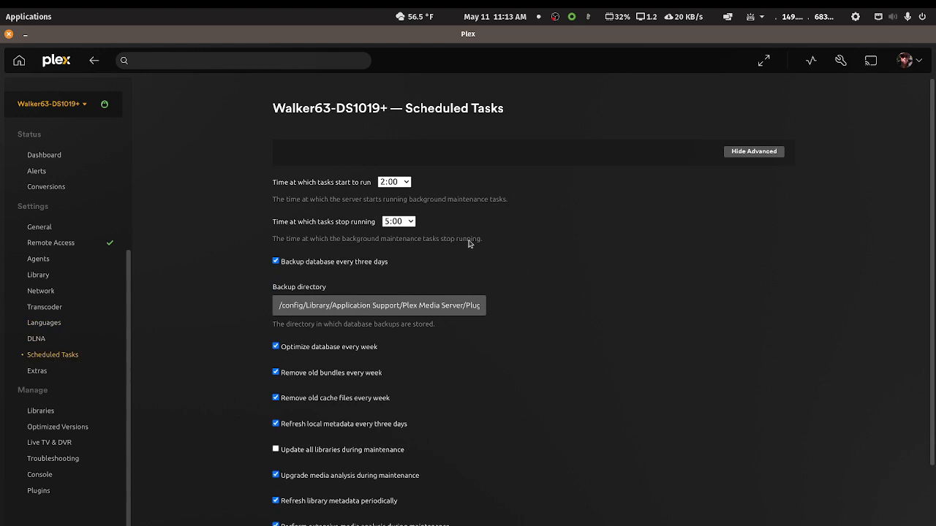
# Step: Switch to the Walker63 server and review its Scheduled Tasks and Extras settings
pyautogui.click(82, 108)
pyautogui.click(63, 133)
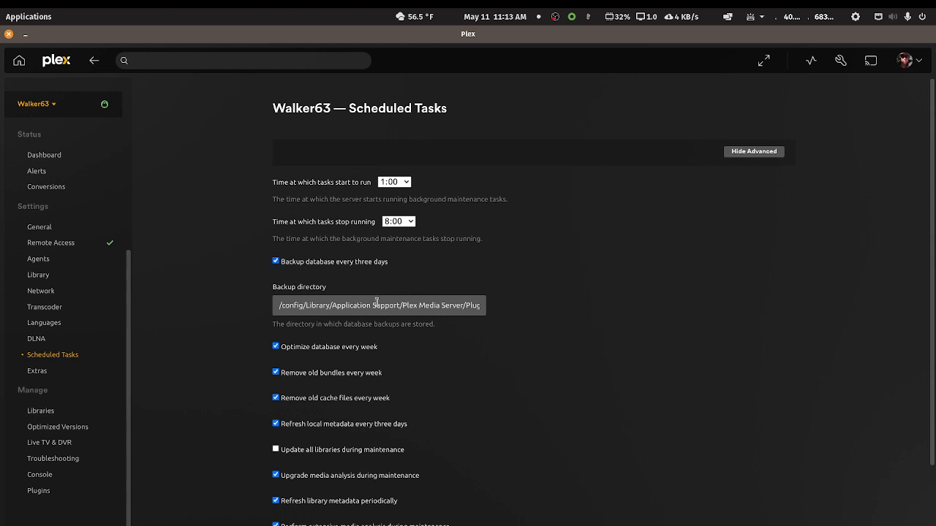
pyautogui.scroll(-2, 531, 337)
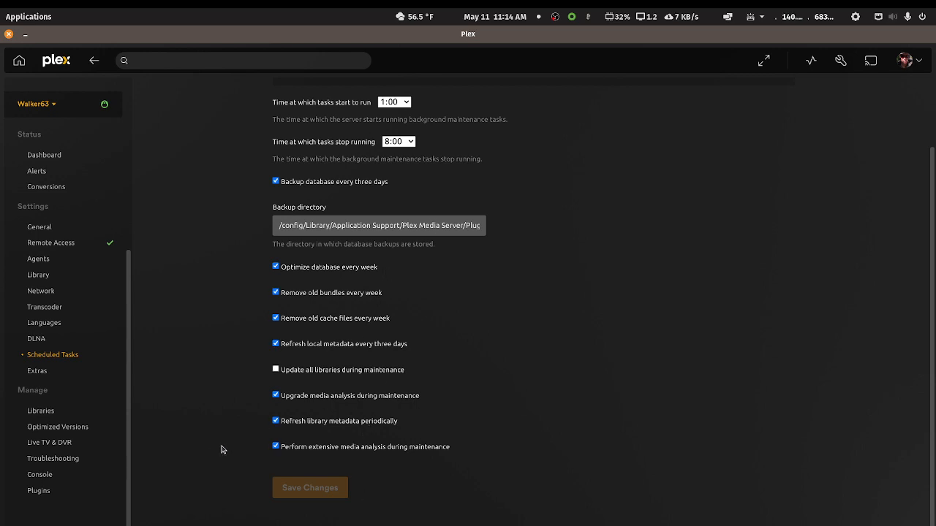
pyautogui.click(36, 371)
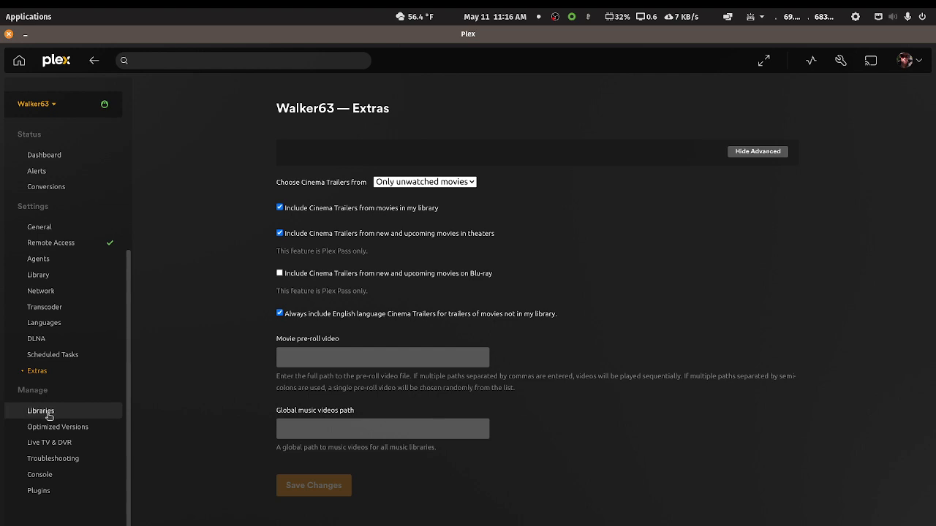
# Step: View the Walker63 server's library list and switch to the libraries of Walker63-DS1019+
pyautogui.click(41, 411)
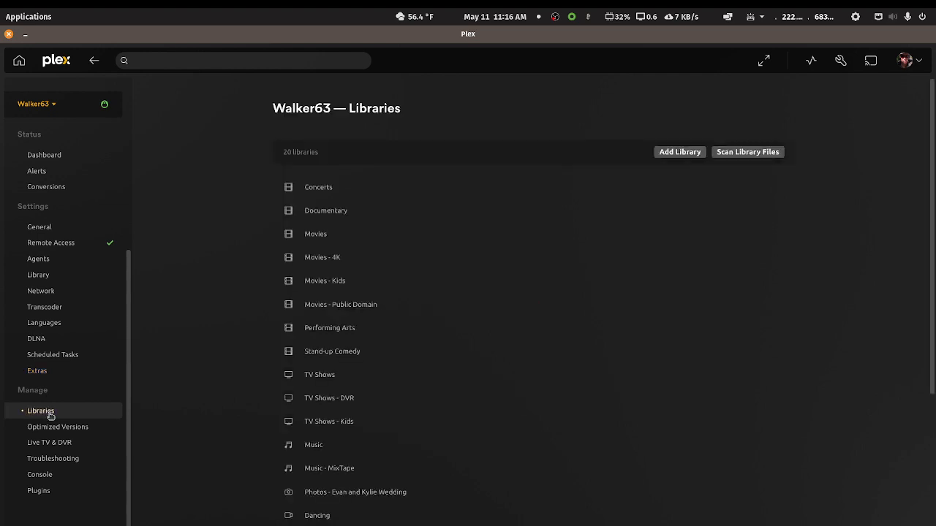
pyautogui.click(53, 105)
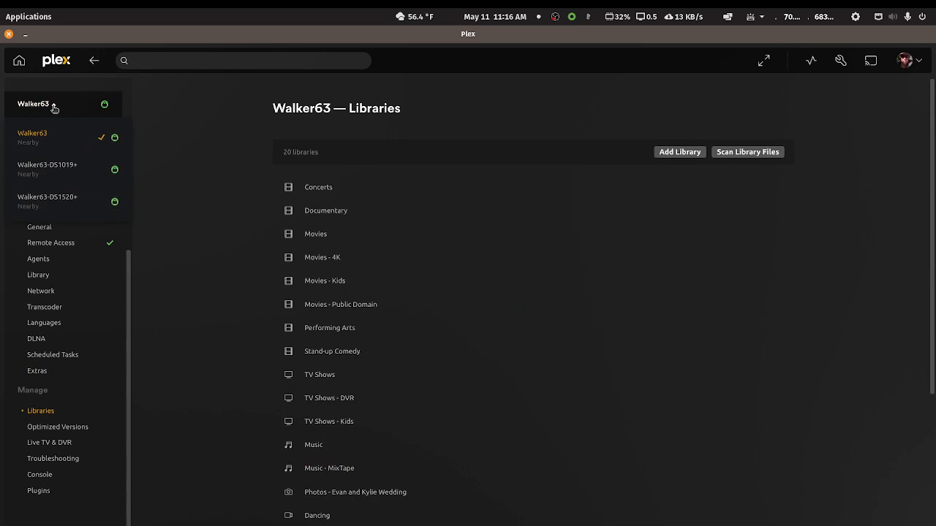
pyautogui.click(46, 168)
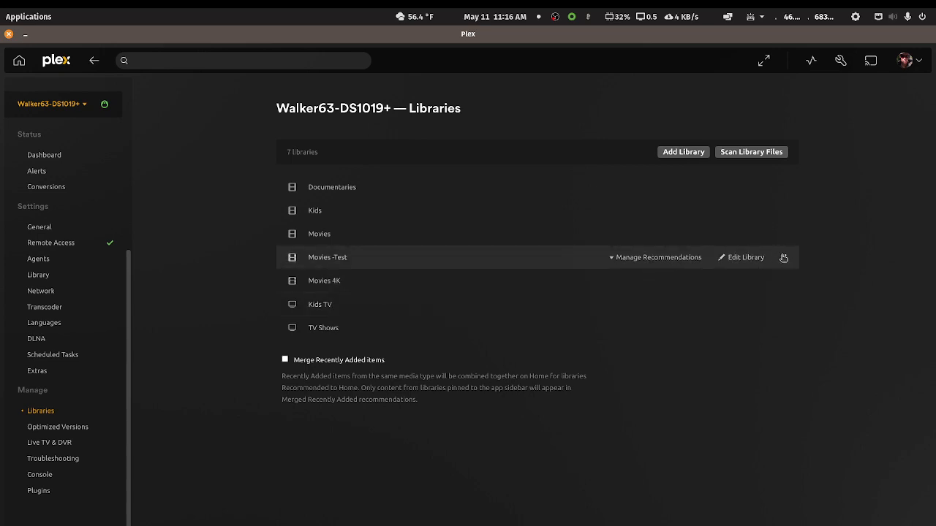
# Step: Delete the "Movies -Test" library from the server, confirming the removal
pyautogui.click(785, 258)
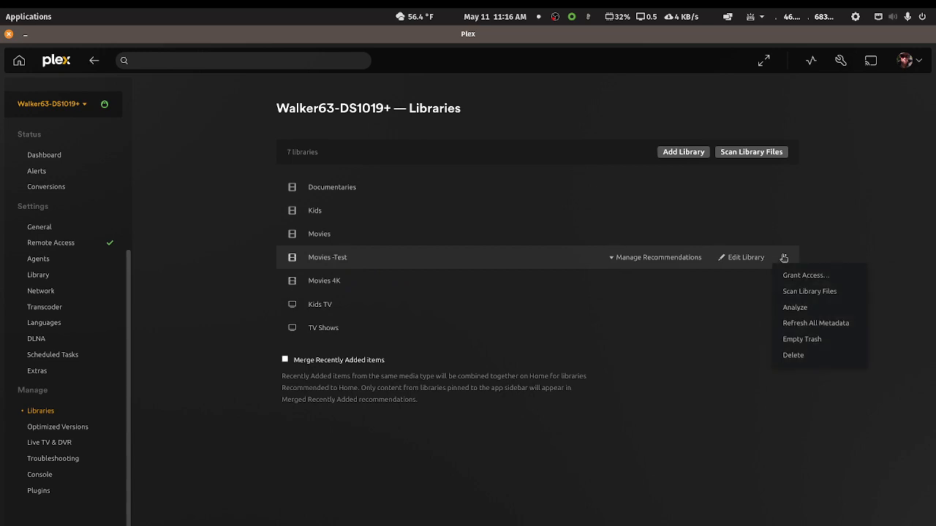
pyautogui.click(793, 356)
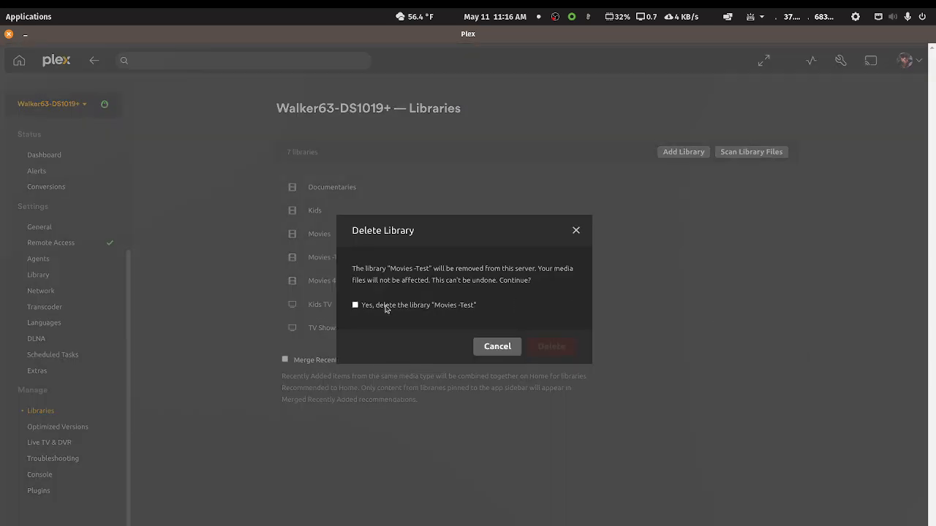
pyautogui.click(355, 305)
pyautogui.click(556, 348)
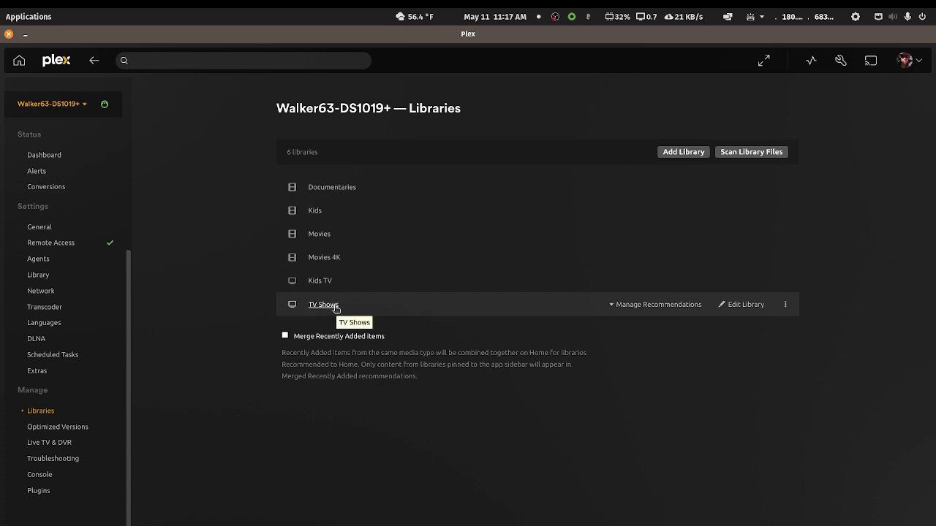
# Step: Start adding a library of type Music, keeping the name Music and the language English
pyautogui.click(698, 156)
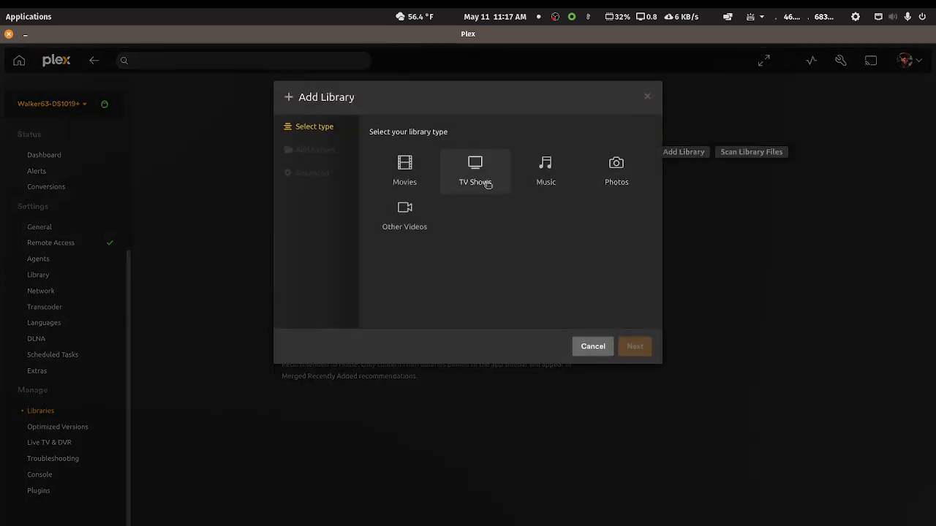
pyautogui.click(542, 171)
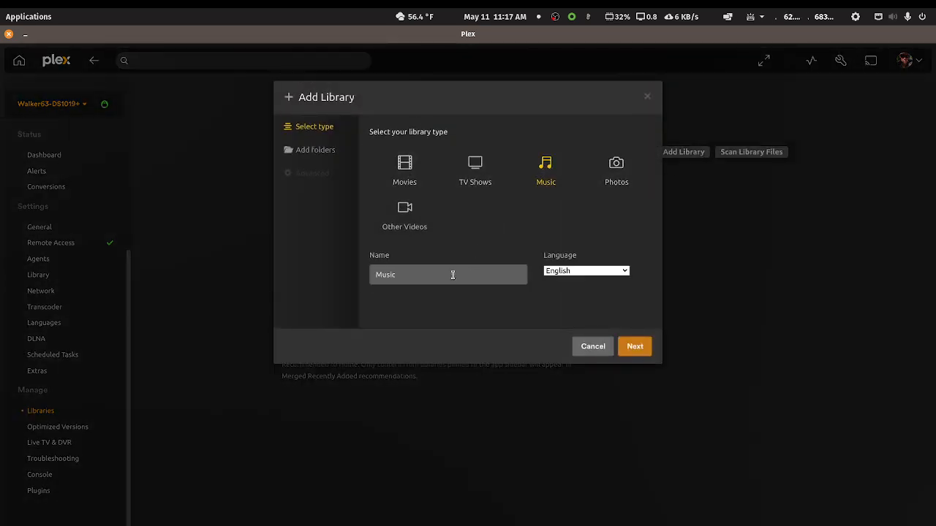
pyautogui.click(630, 347)
# Step: Use /myplexmedia/music-libraries/music-main as the media folder and create the library with the default advanced options
pyautogui.click(539, 164)
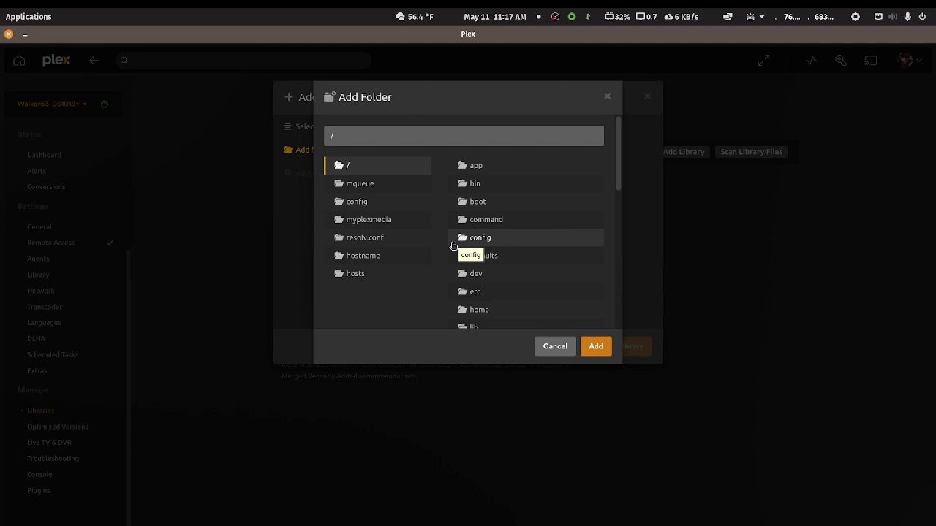
pyautogui.click(361, 222)
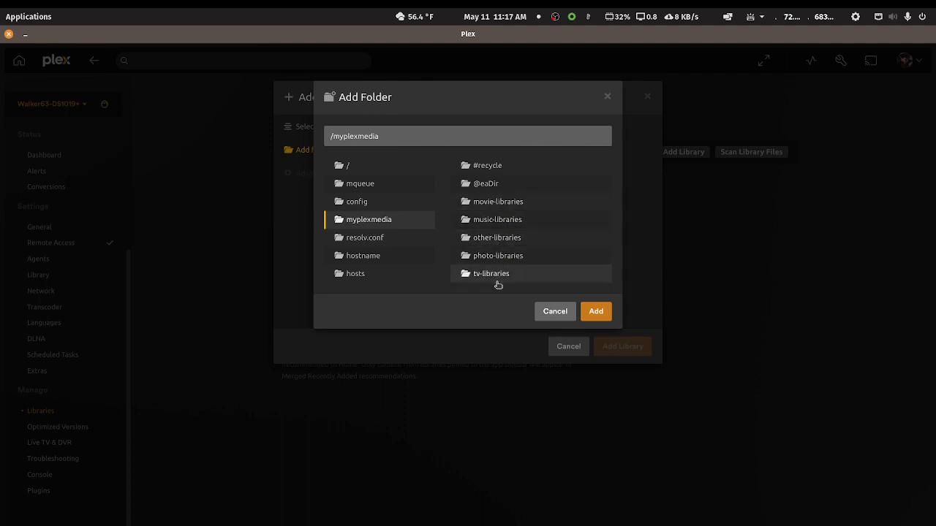
pyautogui.click(491, 226)
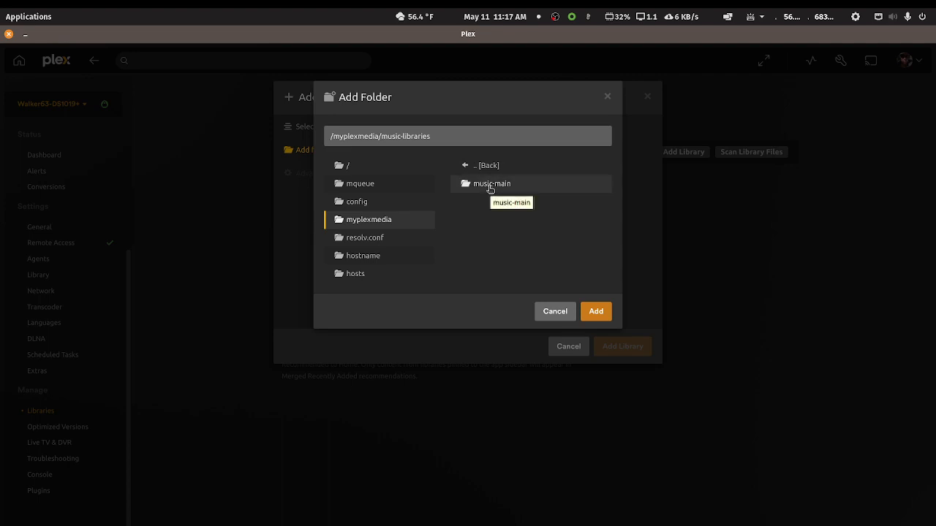
pyautogui.click(490, 186)
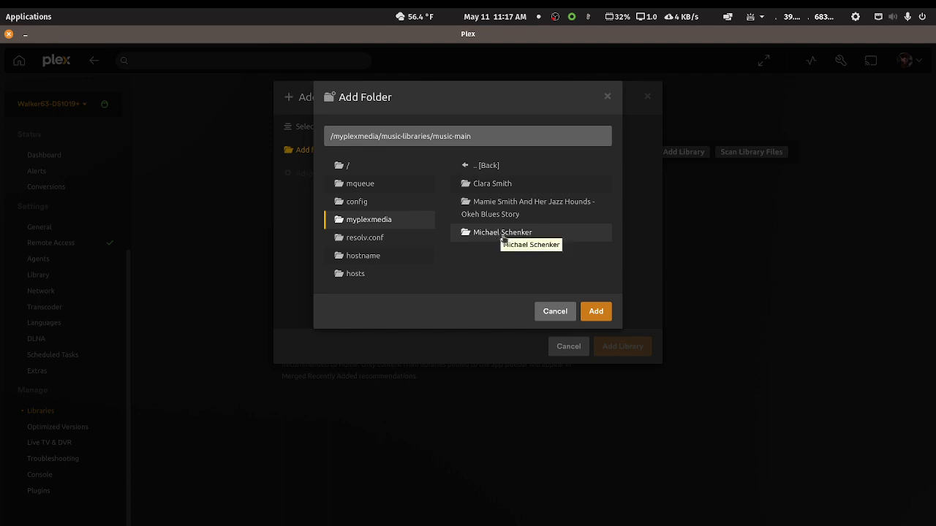
pyautogui.click(596, 313)
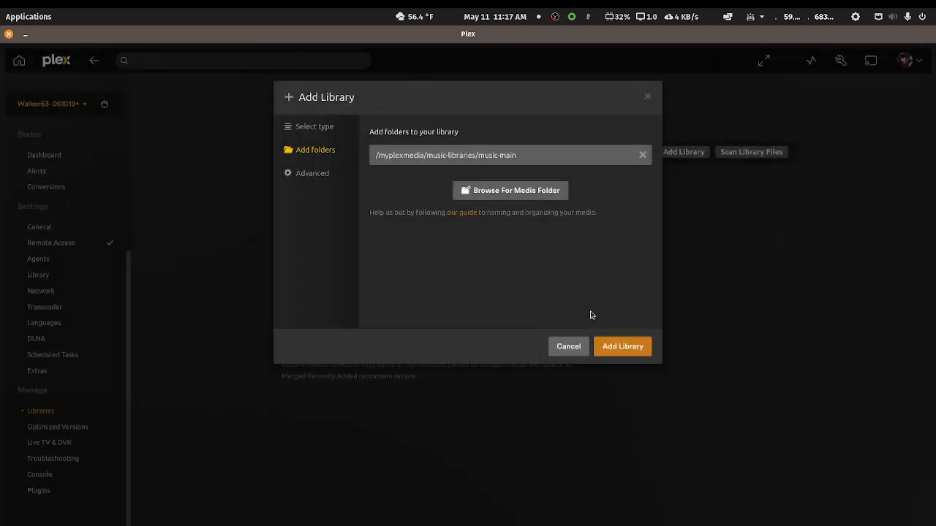
pyautogui.click(319, 176)
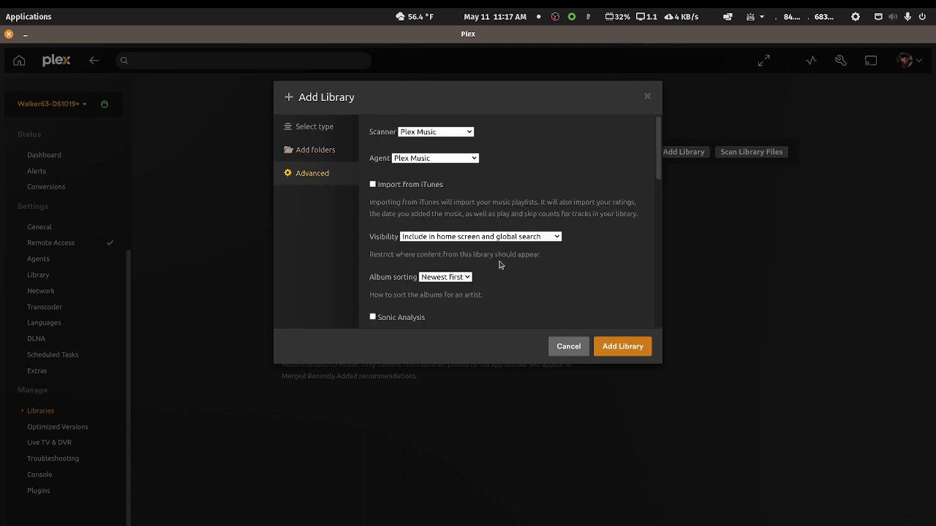
pyautogui.click(635, 348)
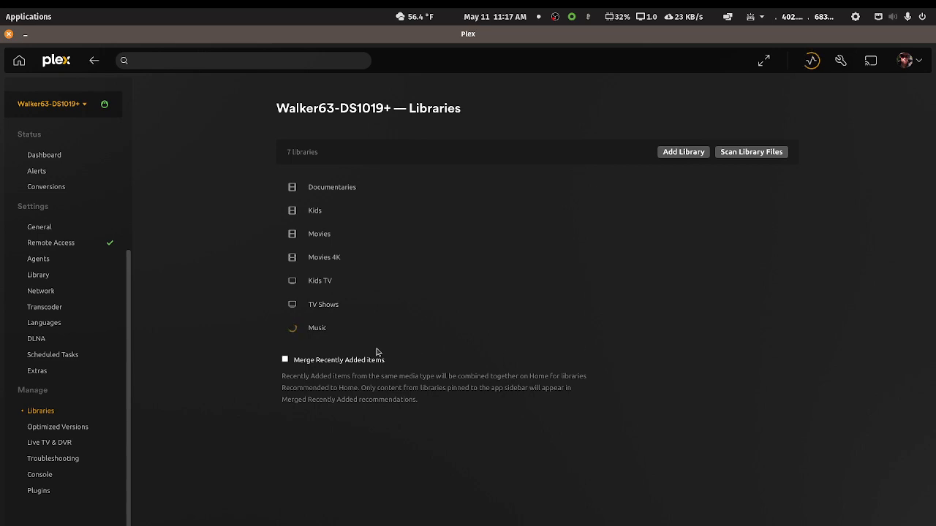
# Step: Check the server's scanning activity and browse the new Music library by artist, opening Various Artists
pyautogui.click(811, 60)
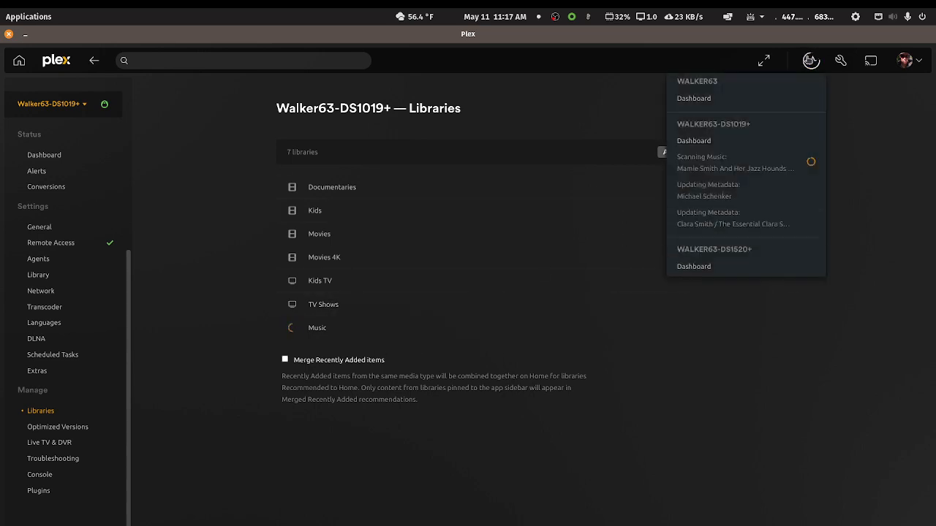
pyautogui.click(810, 60)
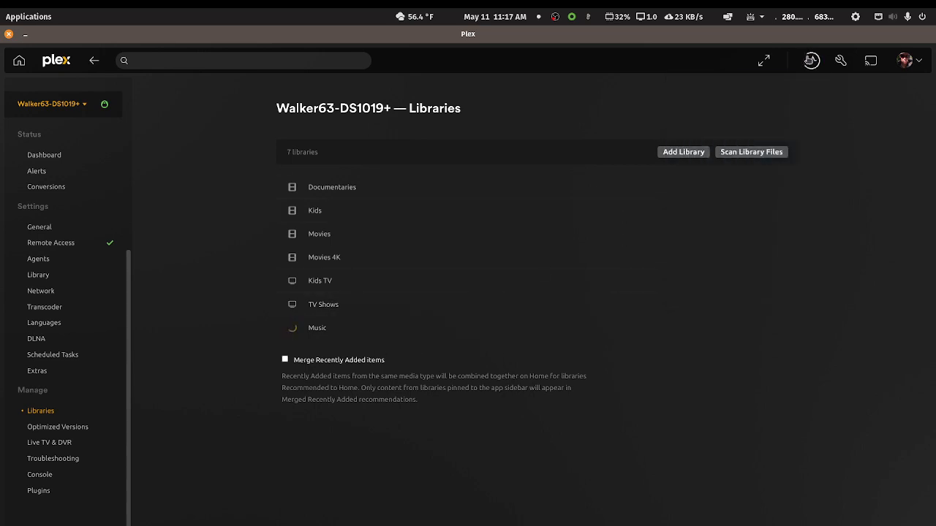
pyautogui.click(314, 329)
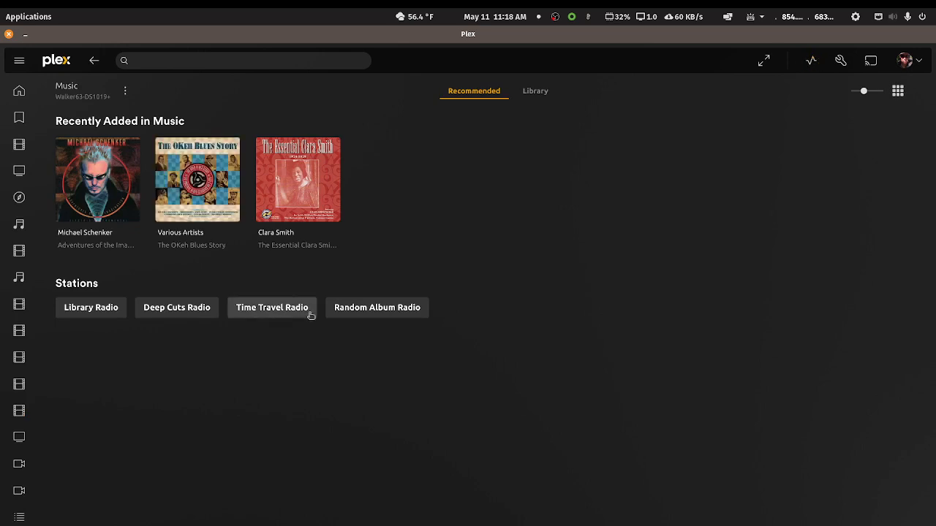
pyautogui.click(541, 95)
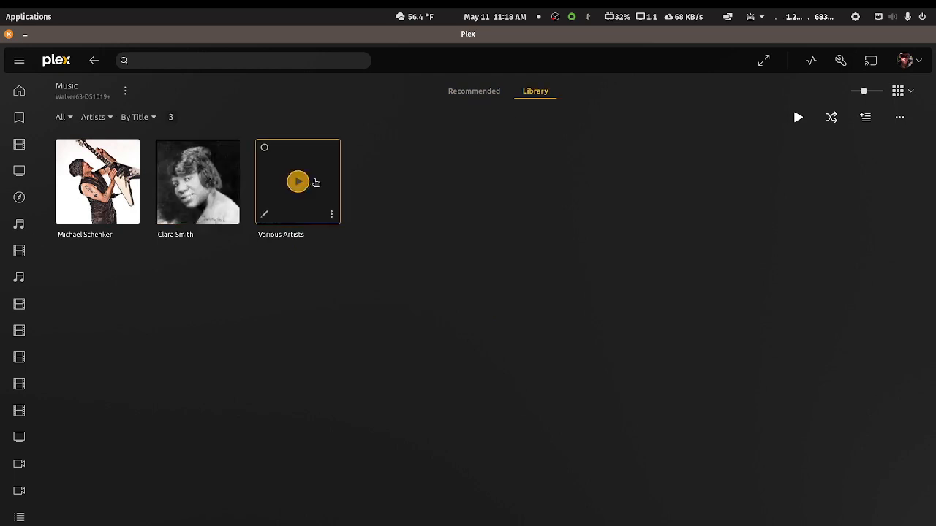
pyautogui.click(327, 177)
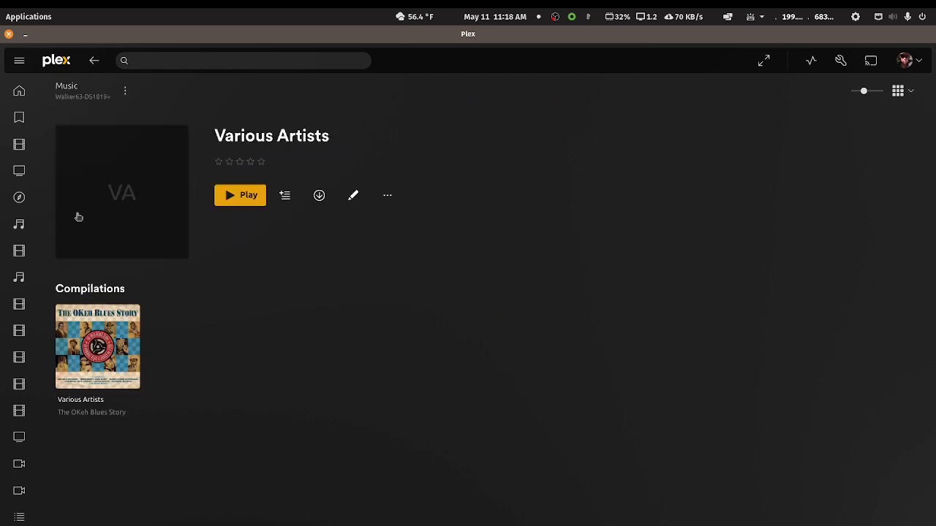
# Step: Return to the server's settings and view the Optimized Versions page
pyautogui.click(94, 61)
pyautogui.click(95, 61)
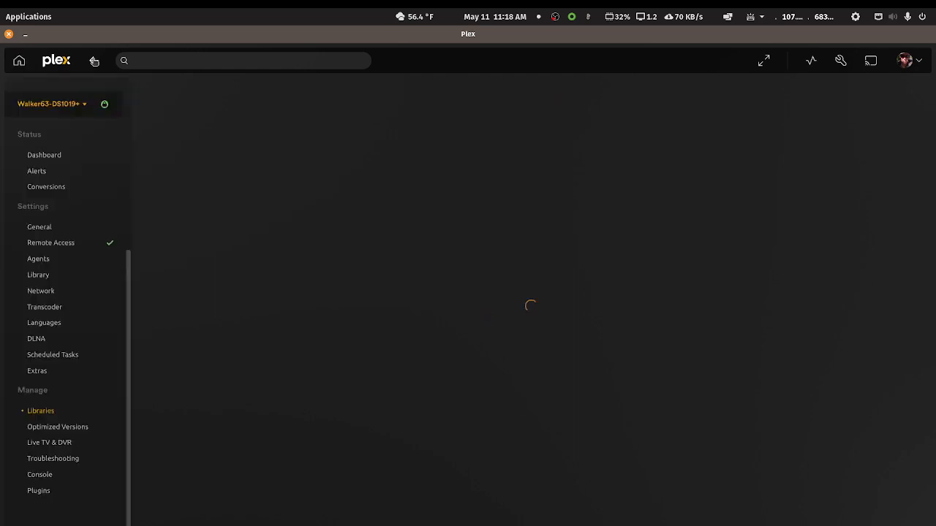
pyautogui.click(52, 431)
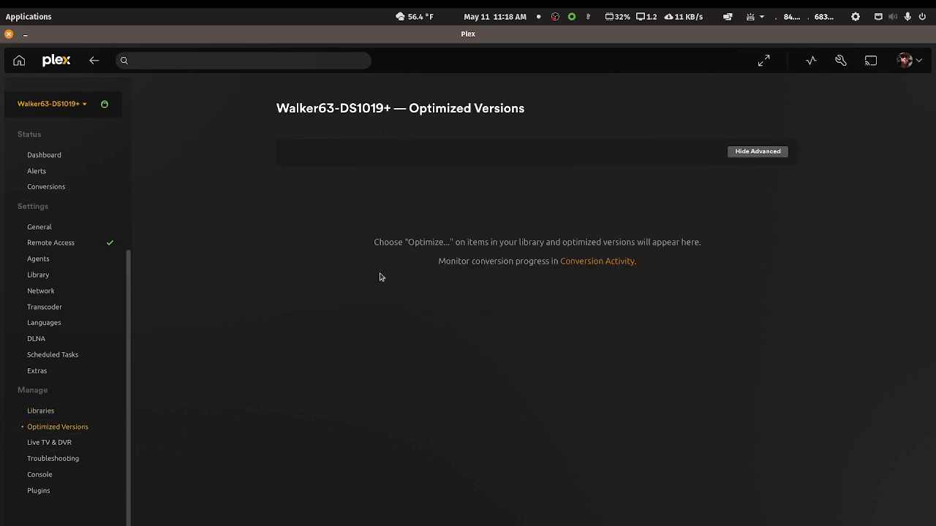
# Step: Start the Plex DVR setup from the server's Live TV & DVR settings and choose the HDHomeRun EXTEND as the device
pyautogui.click(67, 443)
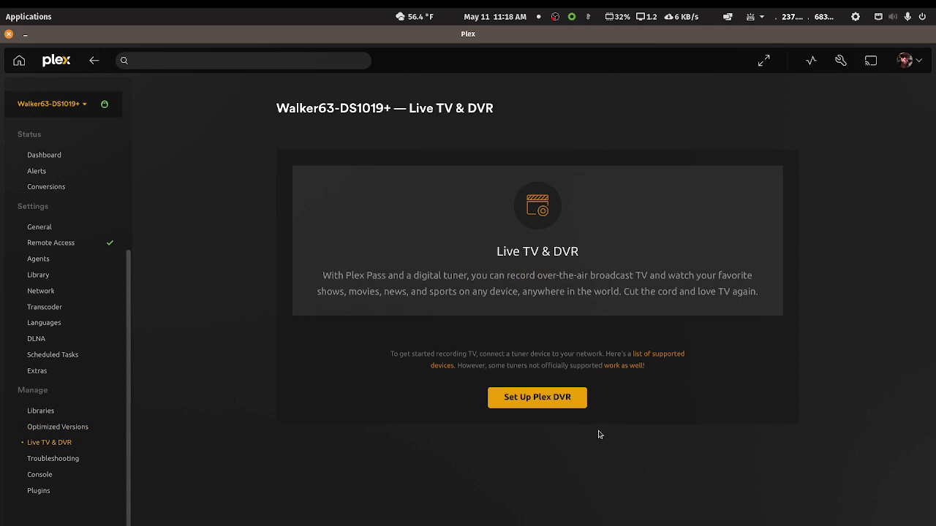
pyautogui.click(552, 401)
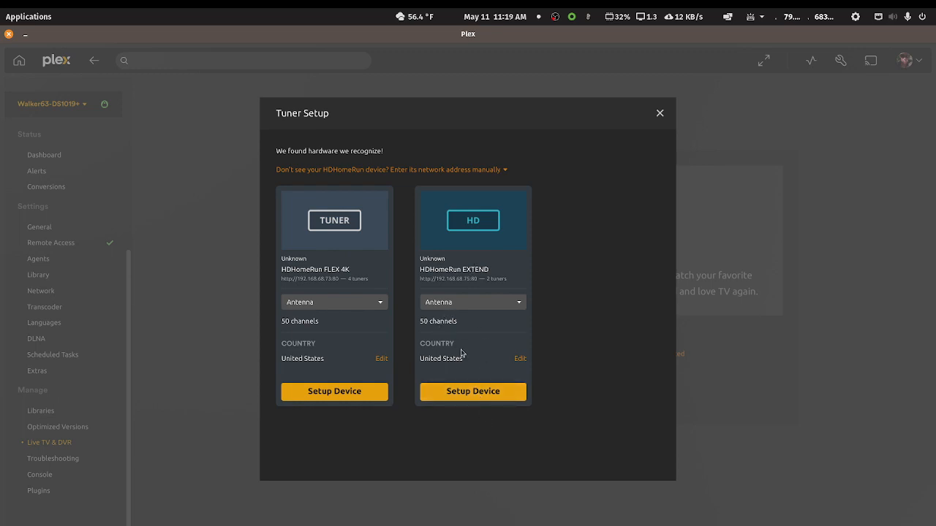
pyautogui.click(459, 392)
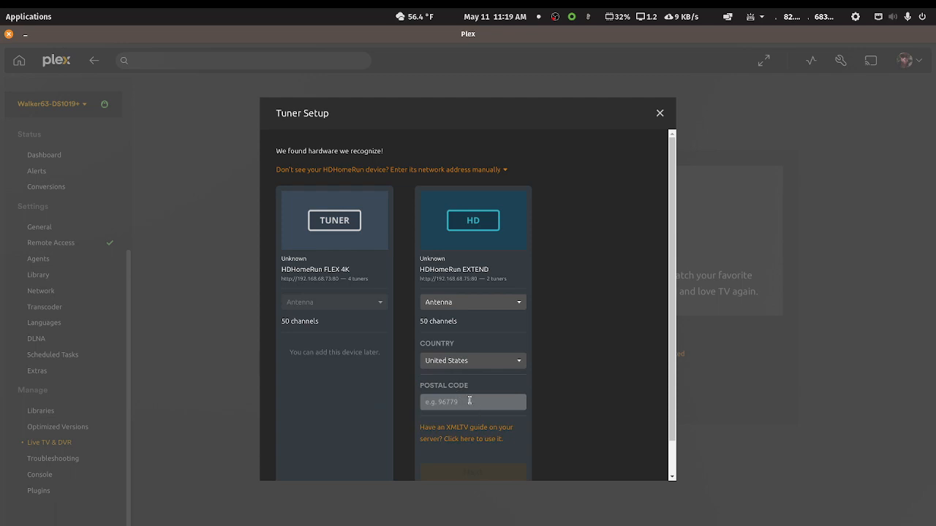
# Step: Look up the Canastota zip code with a Google search in a new Chrome window and close that window
pyautogui.moveTo(199, 522)
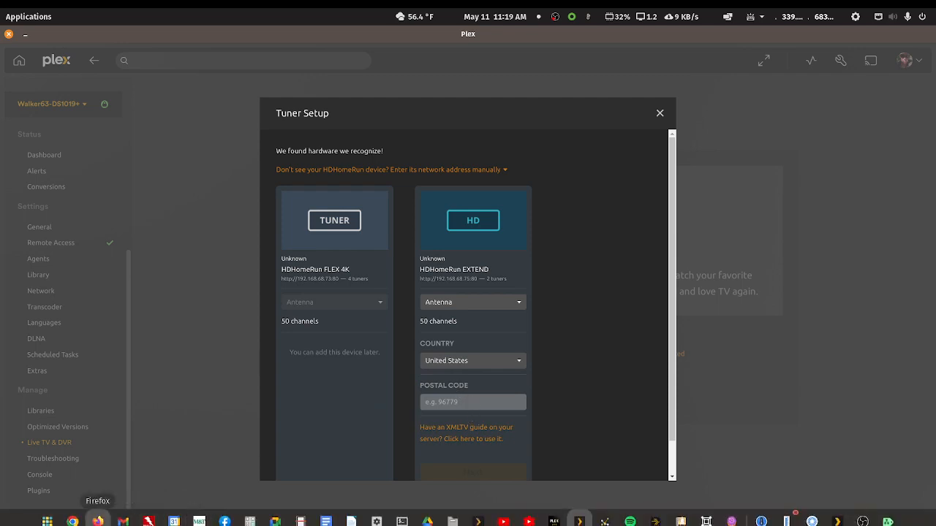
pyautogui.rightClick(73, 521)
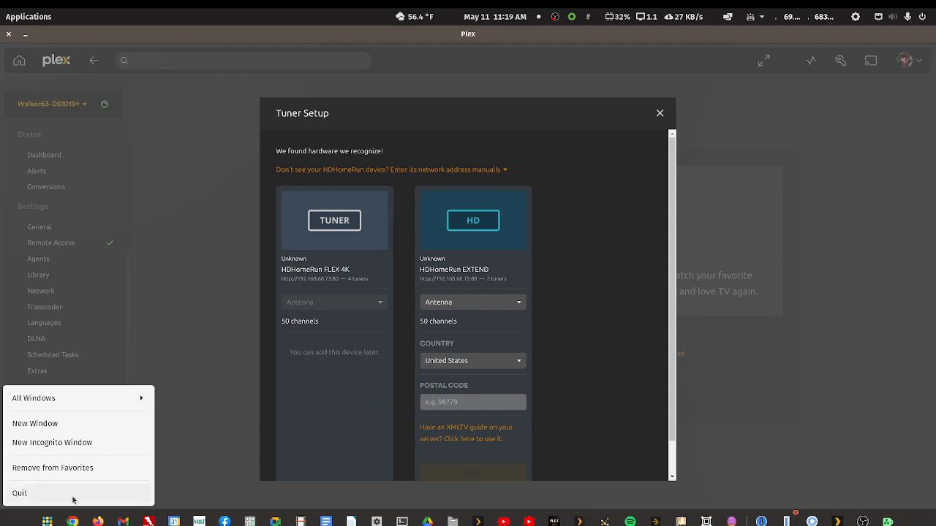
pyautogui.click(24, 424)
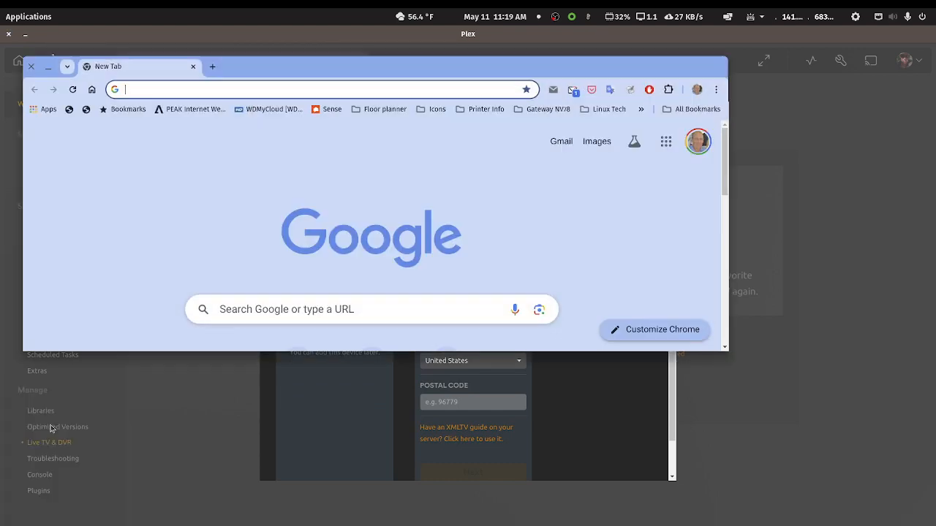
pyautogui.click(262, 307)
pyautogui.write('c')
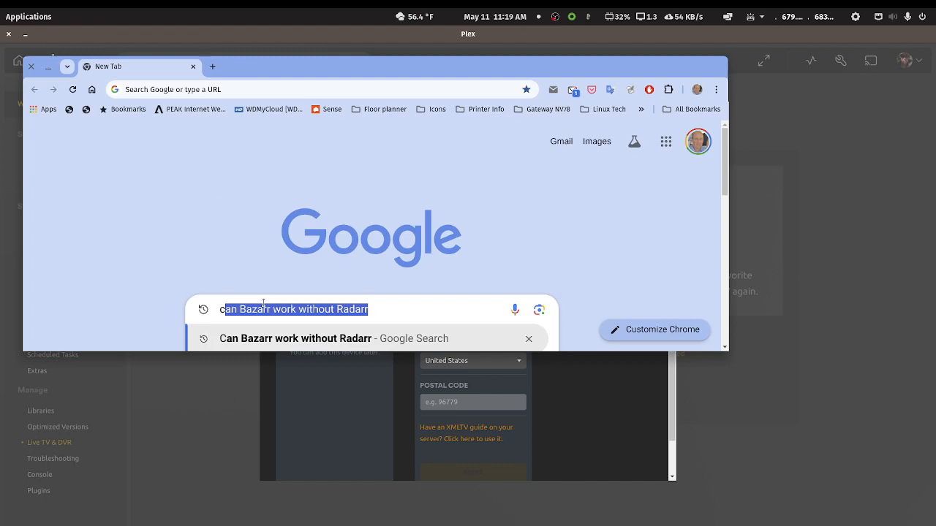
pyautogui.write('anas')
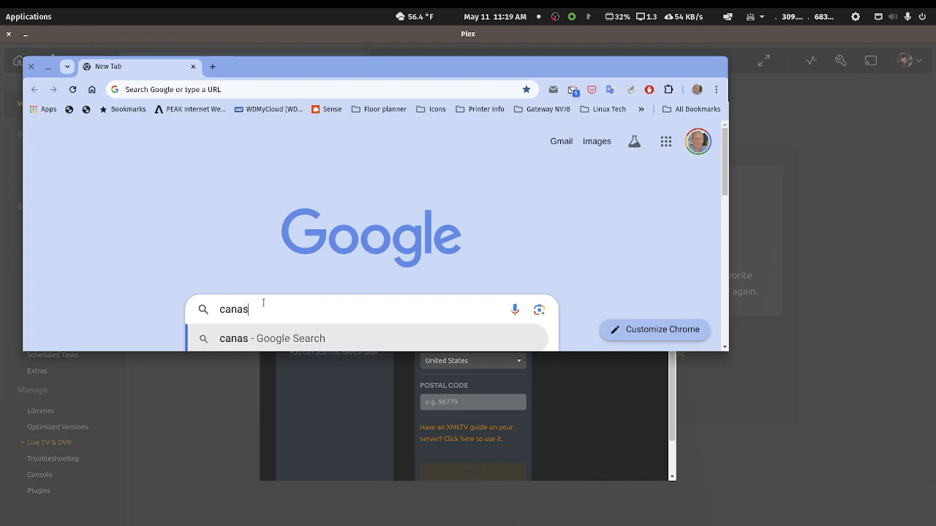
pyautogui.write('tota')
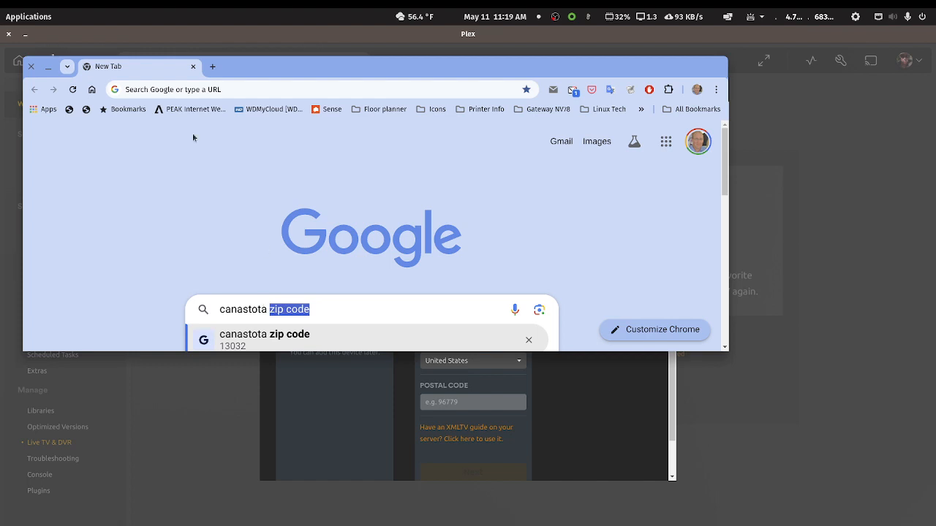
pyautogui.click(31, 66)
# Step: Enter the Canastota postal code for the HDHomeRun EXTEND and proceed to its channel matching
pyautogui.click(478, 403)
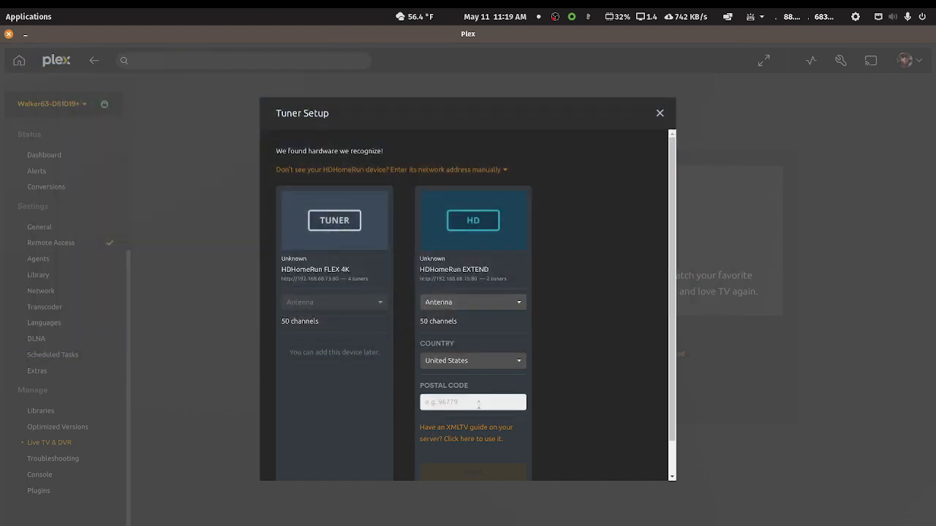
pyautogui.write('13032')
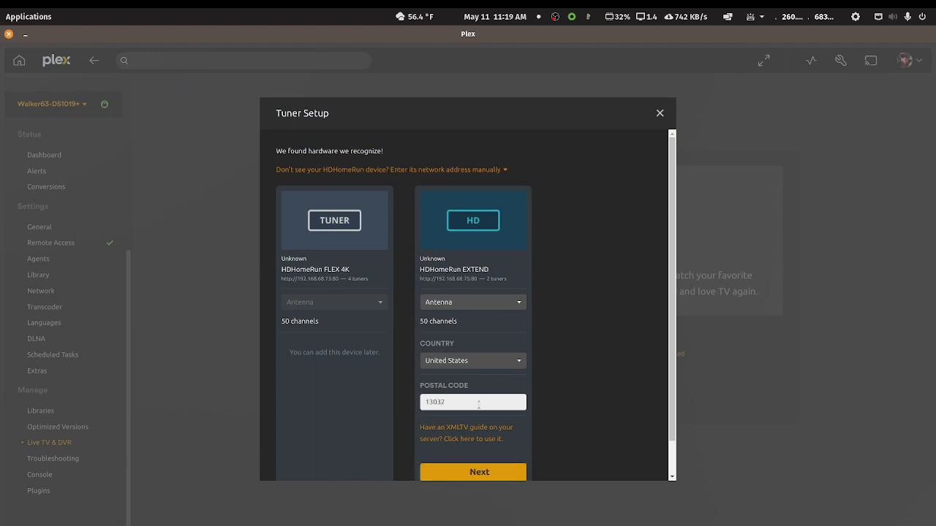
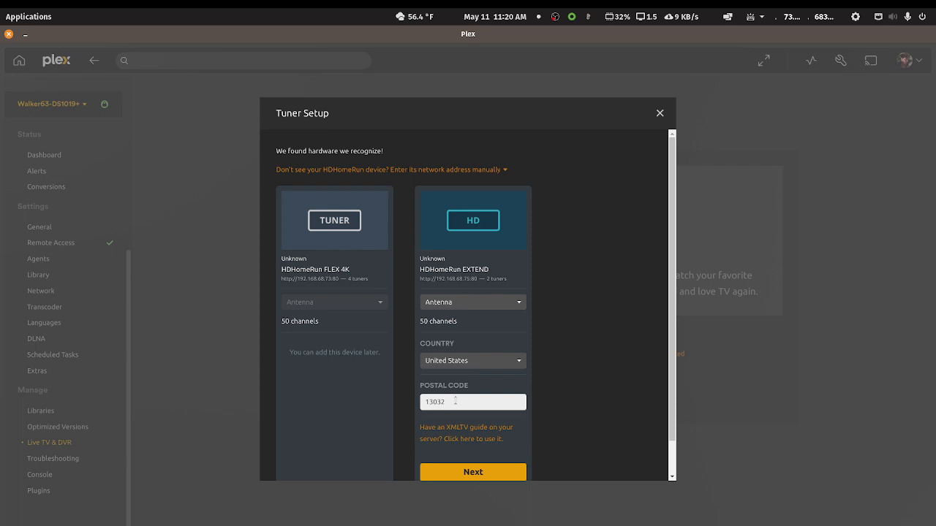
pyautogui.click(467, 474)
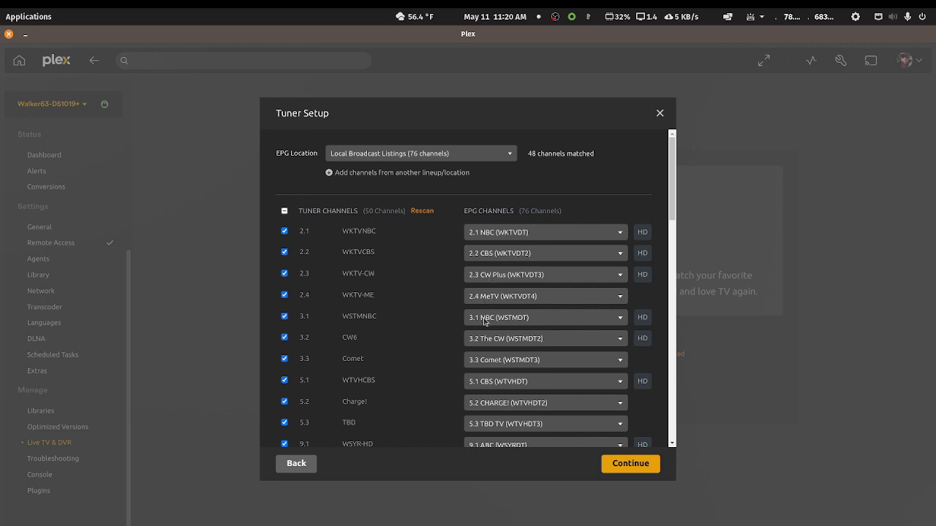
# Step: Review the tuner channels and their matched guide channels through to the end of the list
pyautogui.scroll(-3, 487, 326)
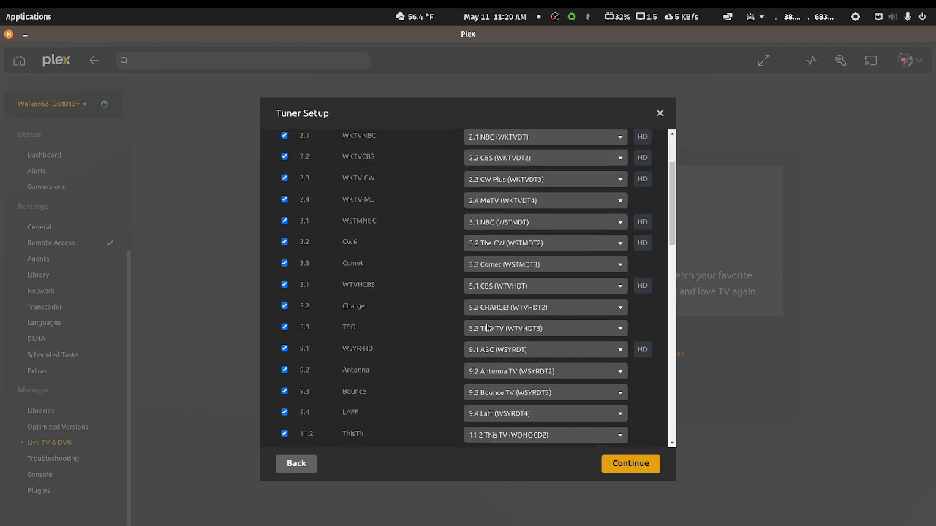
pyautogui.scroll(-1, 487, 328)
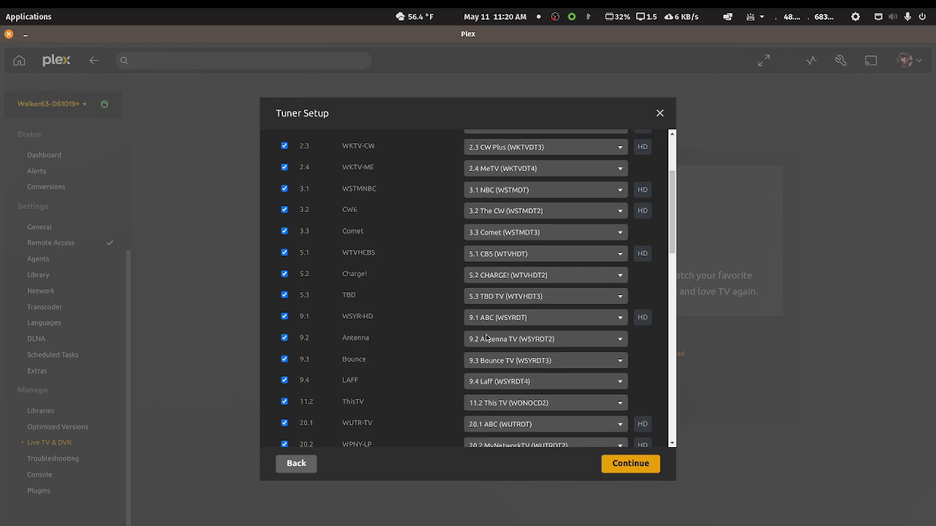
pyautogui.scroll(-4, 486, 337)
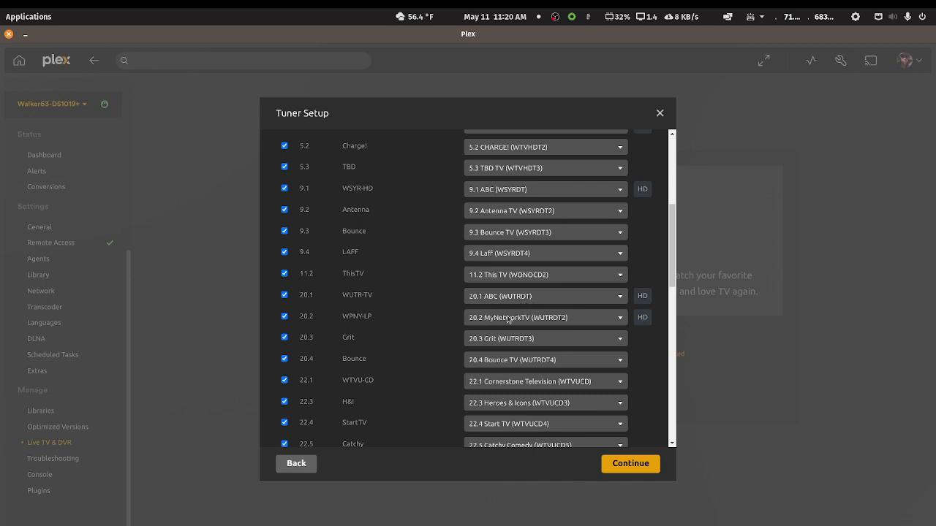
pyautogui.scroll(-5, 508, 320)
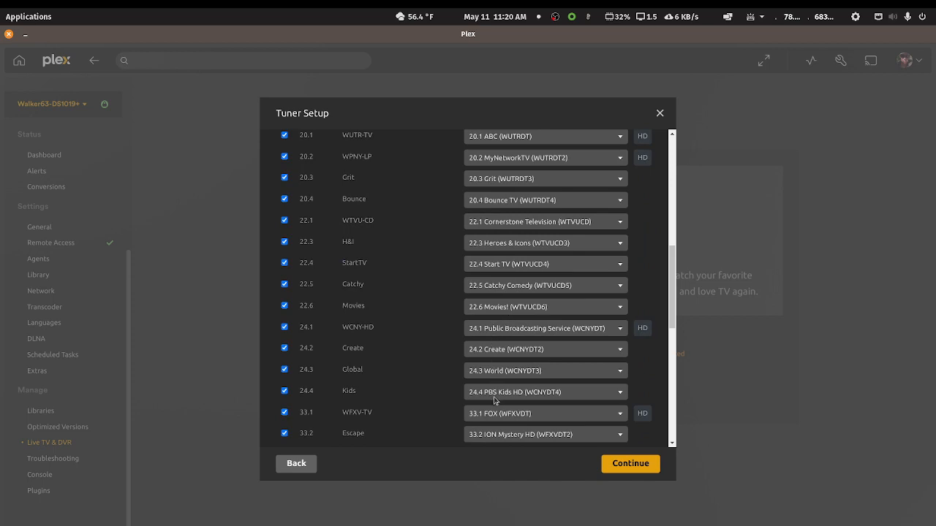
pyautogui.scroll(-3, 497, 401)
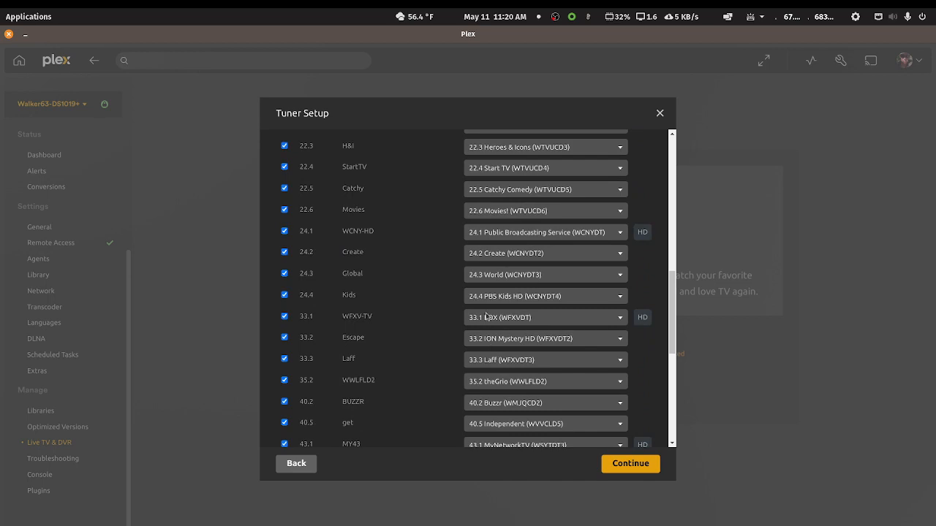
pyautogui.scroll(-5, 480, 319)
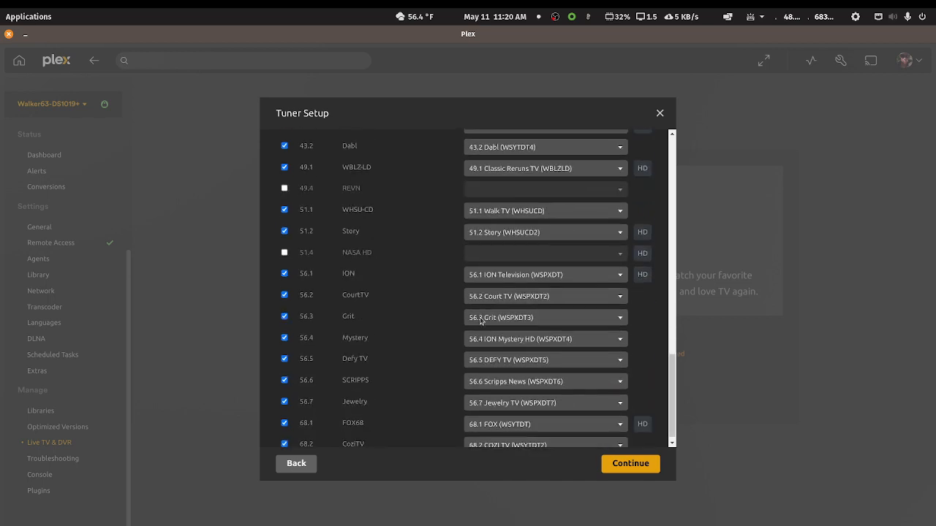
pyautogui.scroll(-1, 481, 320)
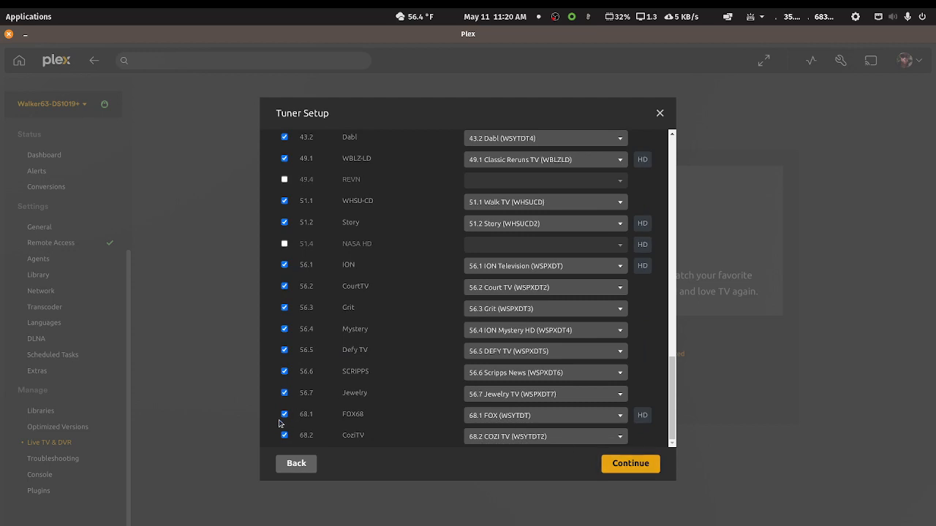
# Step: Exclude tuner channels 51.2 Story, 51.1 WHSU-CD, 49.1 WBLZ-LD, 43.2 Dabl, 40.2 BUZZR and 35.2 WWLFLD2
pyautogui.scroll(2, 285, 327)
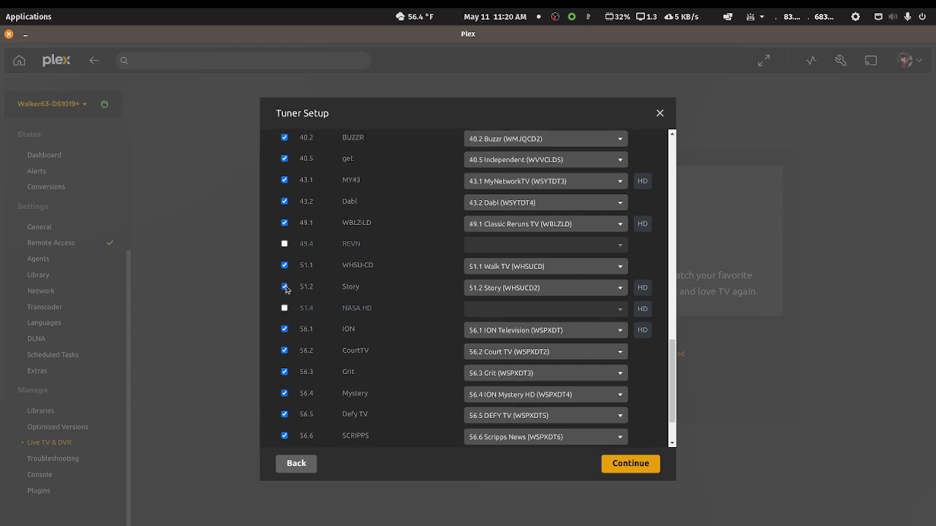
pyautogui.click(283, 287)
pyautogui.click(284, 266)
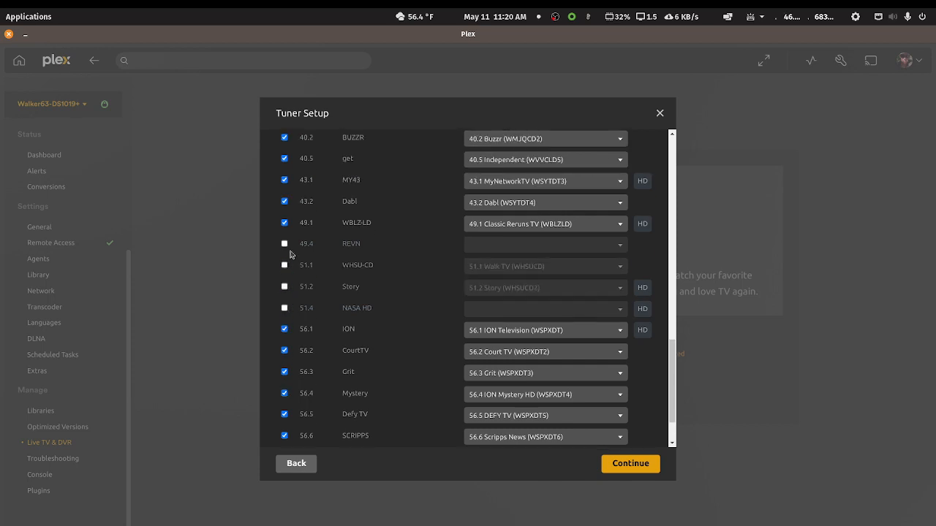
pyautogui.click(284, 223)
pyautogui.click(284, 202)
pyautogui.scroll(3, 303, 259)
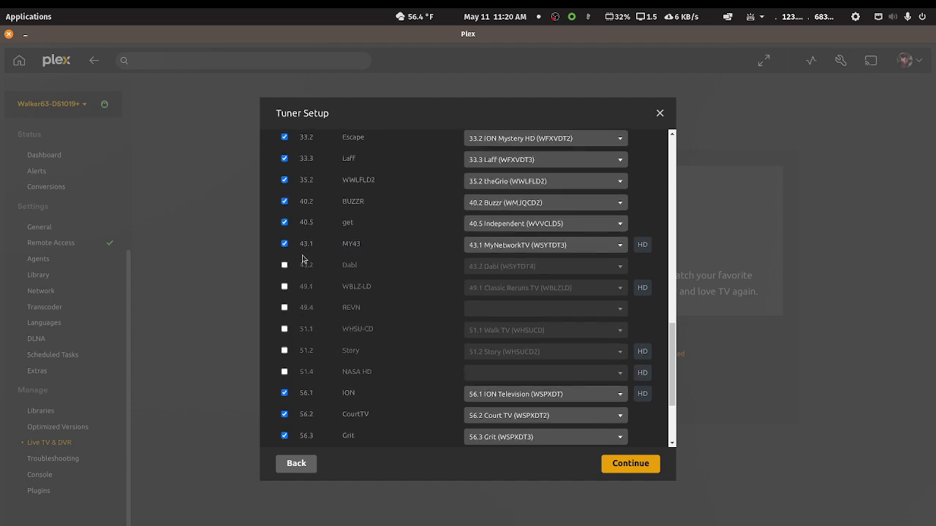
pyautogui.click(284, 234)
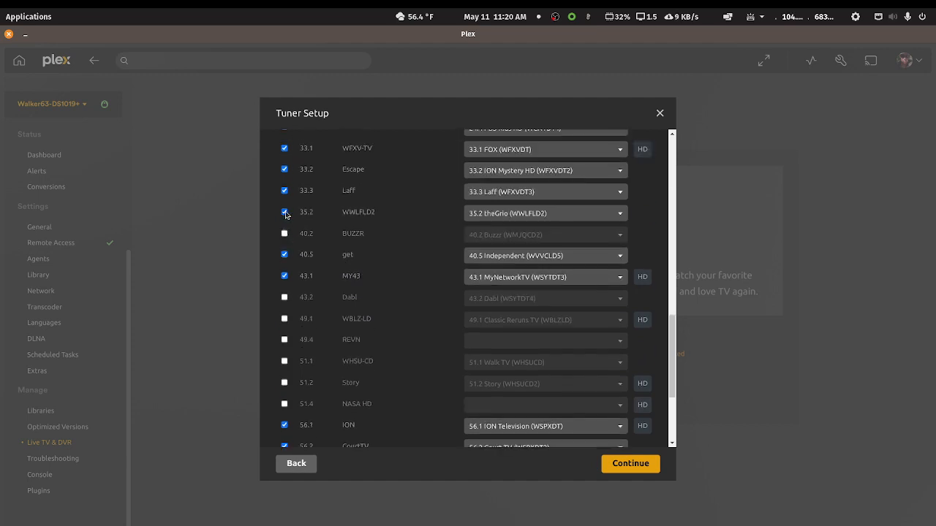
pyautogui.click(285, 212)
# Step: Exclude tuner channels 22.5 Catchy, 22.4 StartTV, 22.6 Movies, 22.3 H&I and 22.1 WTVU-CD
pyautogui.scroll(7, 365, 287)
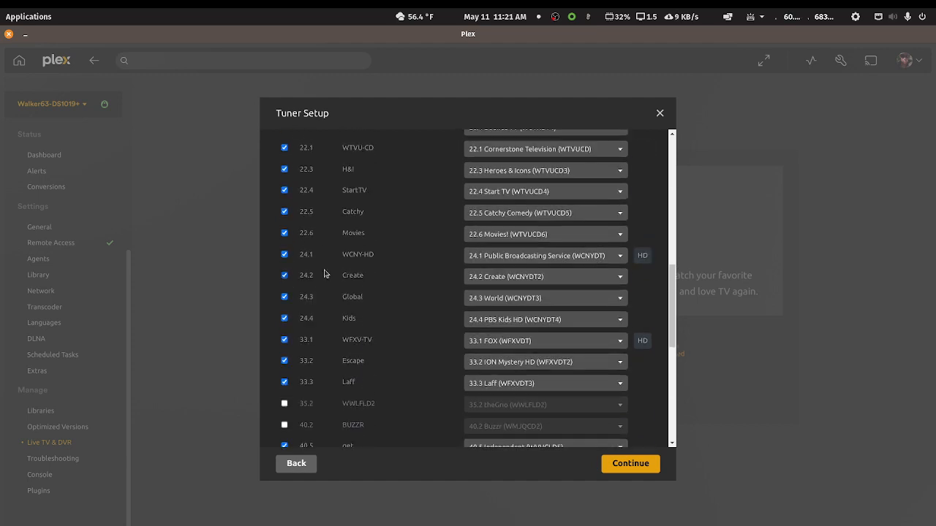
pyautogui.click(285, 212)
pyautogui.click(284, 190)
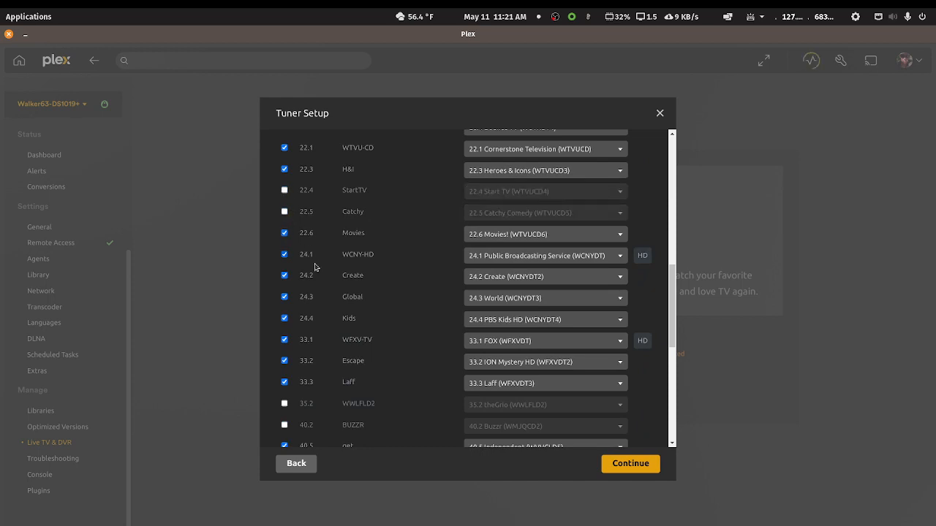
pyautogui.scroll(1, 316, 270)
pyautogui.click(284, 265)
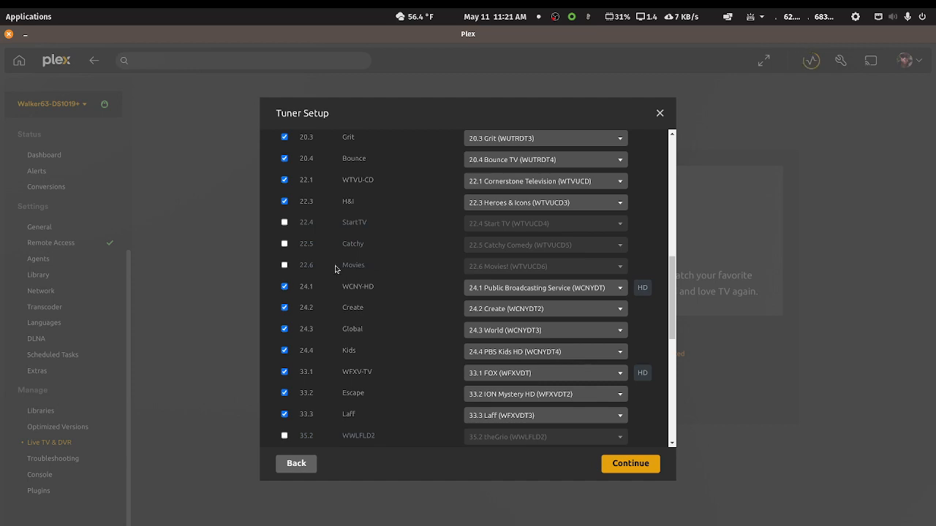
pyautogui.click(285, 202)
pyautogui.click(284, 180)
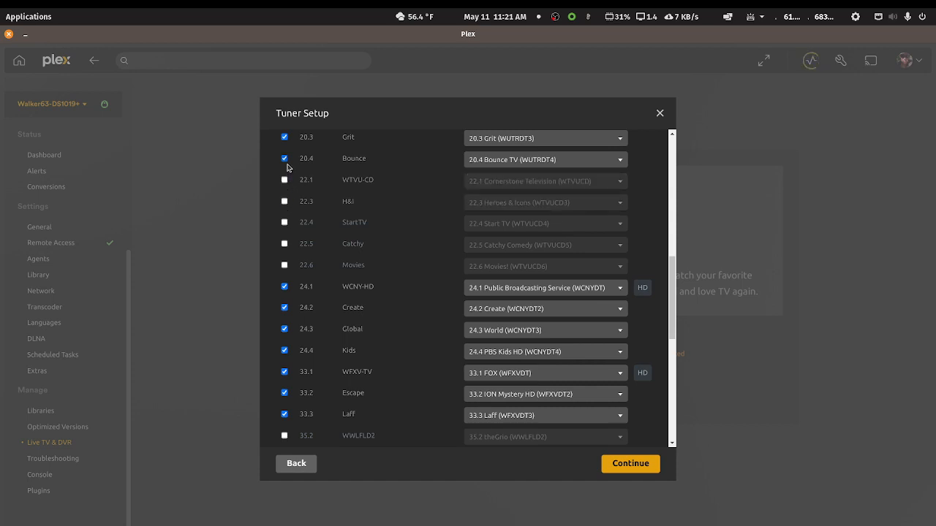
# Step: Exclude tuner channels 11.2 ThisTV and 56.7 Jewelry, and complete the tuner setup with the remaining selection
pyautogui.scroll(2, 354, 225)
pyautogui.scroll(1, 353, 225)
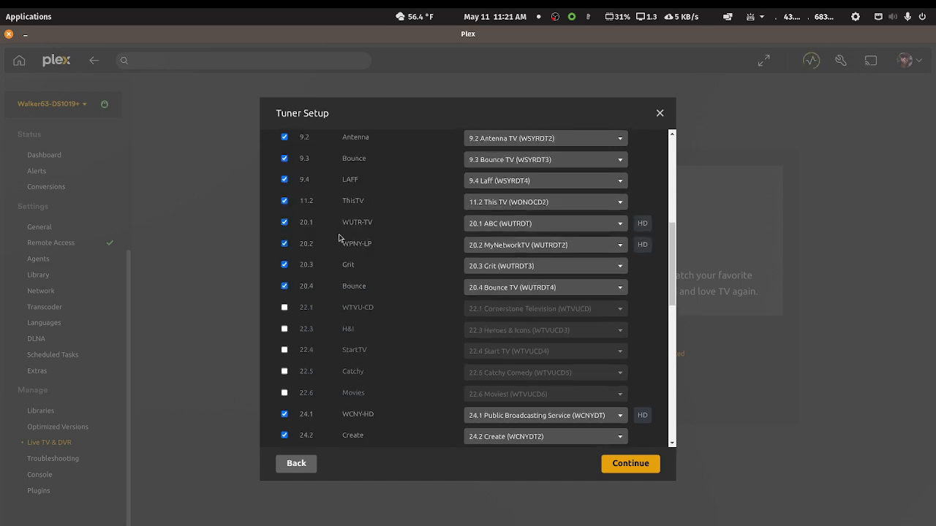
pyautogui.scroll(2, 343, 238)
pyautogui.click(284, 233)
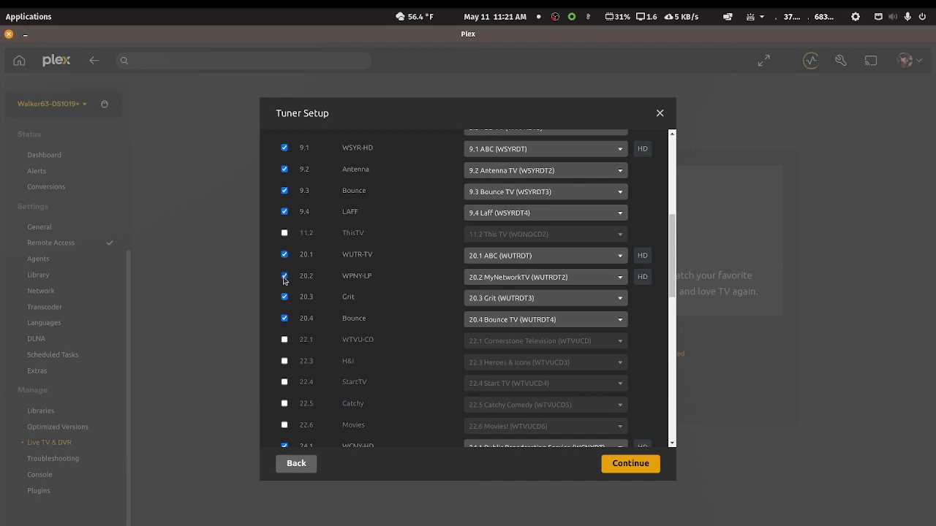
pyautogui.scroll(3, 284, 261)
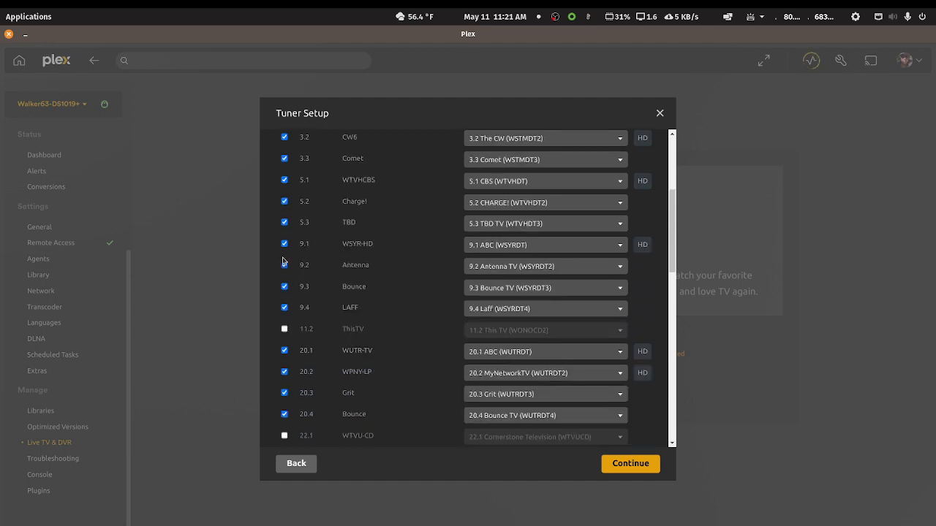
pyautogui.scroll(2, 288, 244)
pyautogui.scroll(-10, 289, 249)
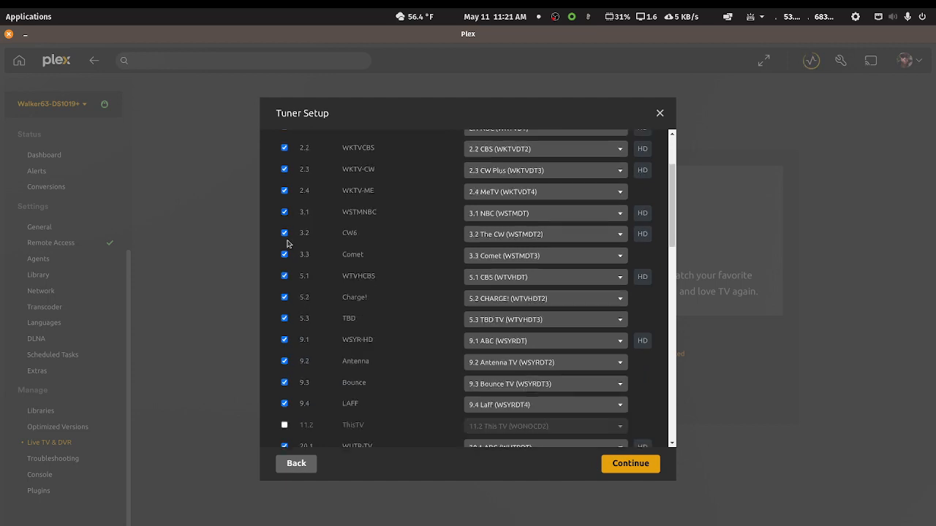
pyautogui.scroll(-6, 297, 255)
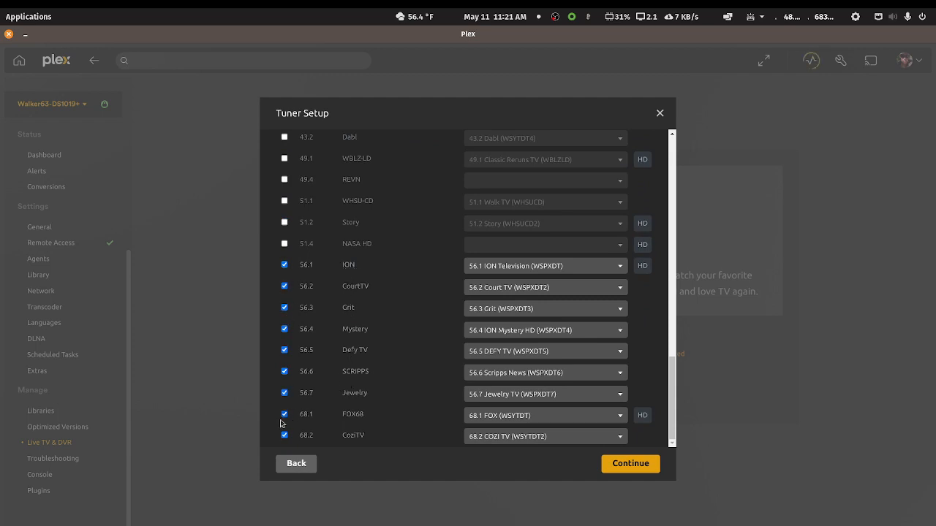
pyautogui.click(285, 393)
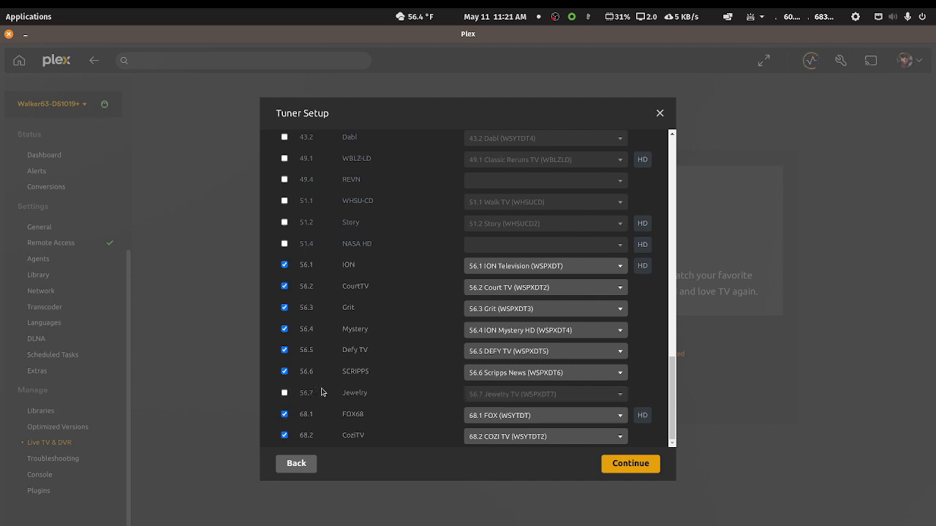
pyautogui.click(648, 471)
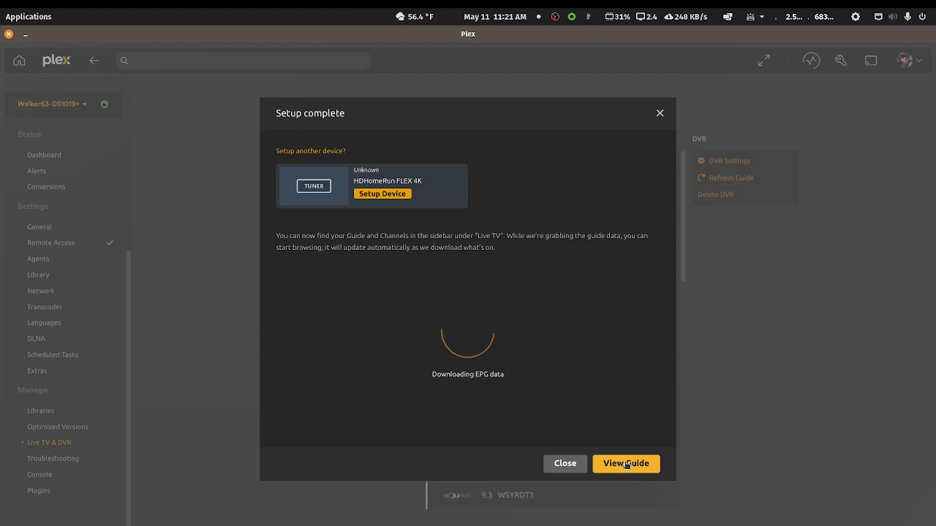
# Step: View the new Live TV guide, check the guide refresh activity, and return to the Live TV & DVR settings
pyautogui.click(626, 464)
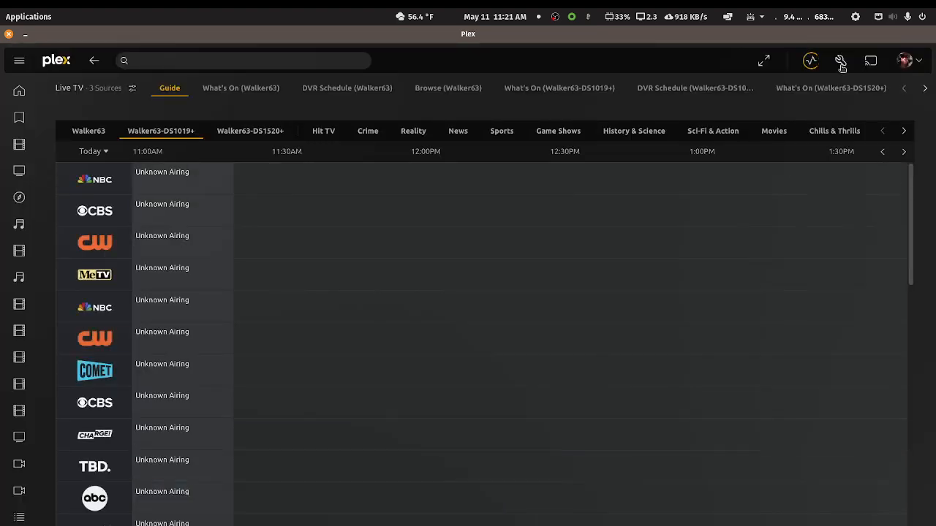
pyautogui.click(811, 59)
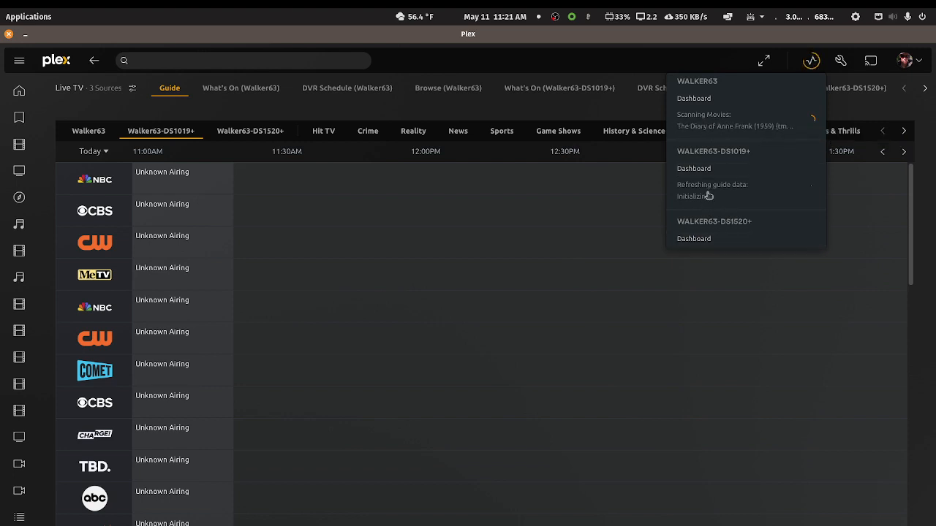
pyautogui.click(92, 62)
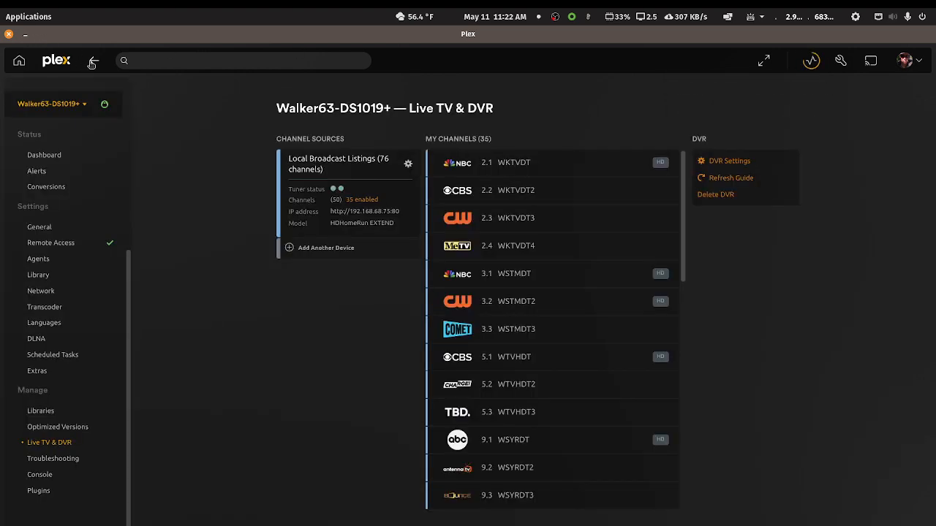
# Step: Open the server's library management list
pyautogui.click(51, 413)
pyautogui.moveTo(328, 234)
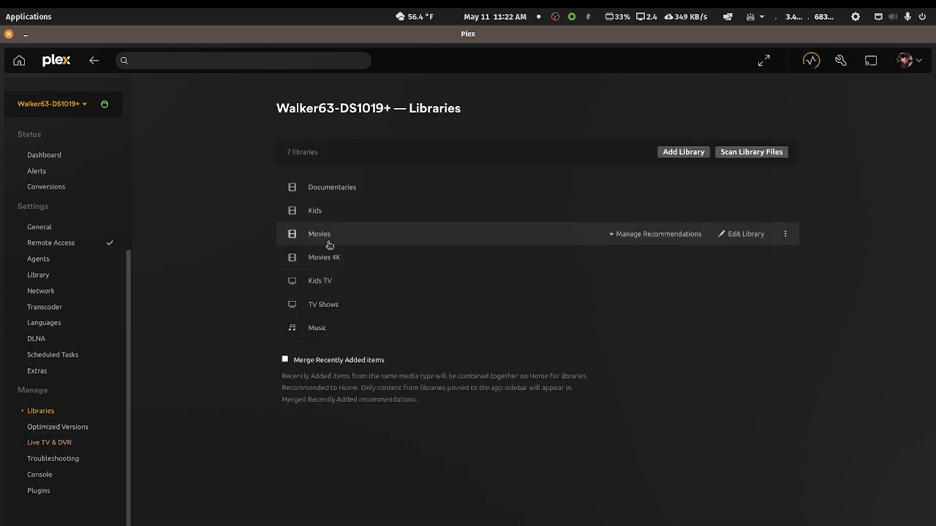
# Step: Switch to the file manager and inspect the contents of the movie-dvr folder inside movie-libraries
pyautogui.doubleClick(450, 39)
pyautogui.click(781, 113)
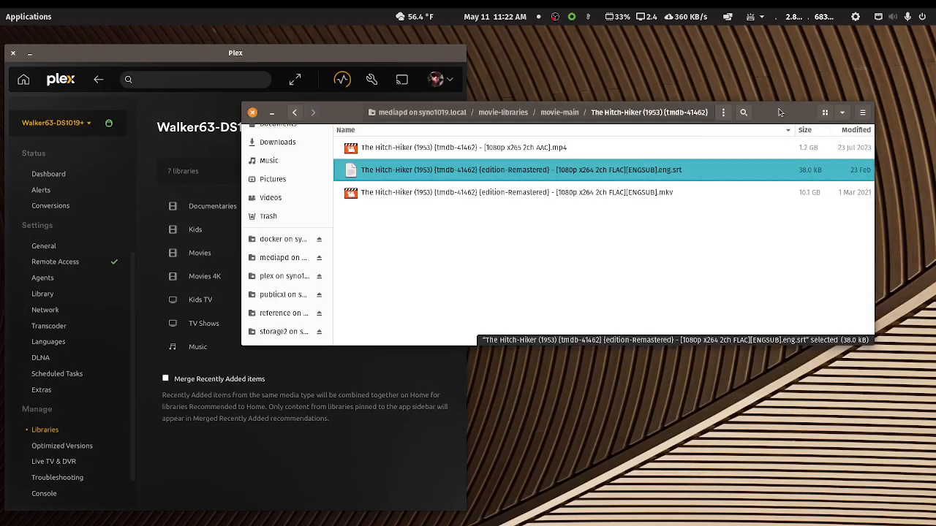
pyautogui.click(295, 114)
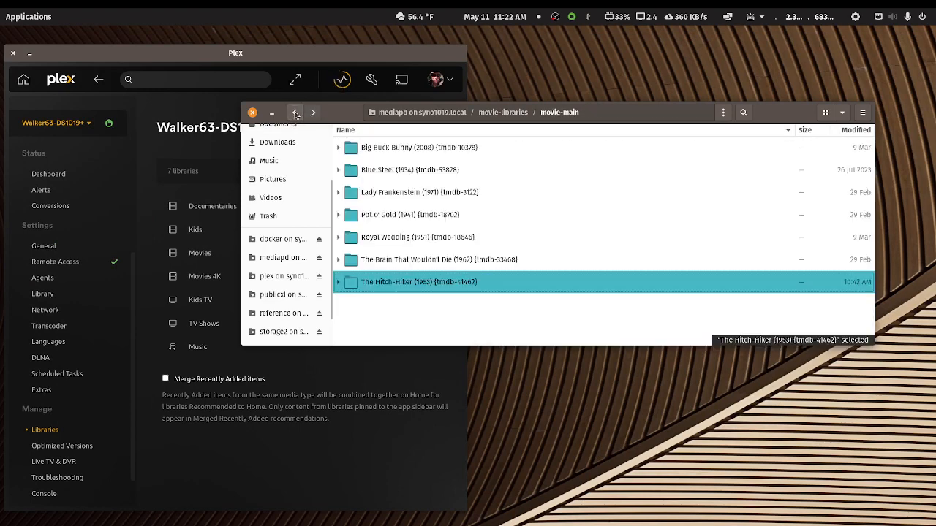
pyautogui.click(295, 114)
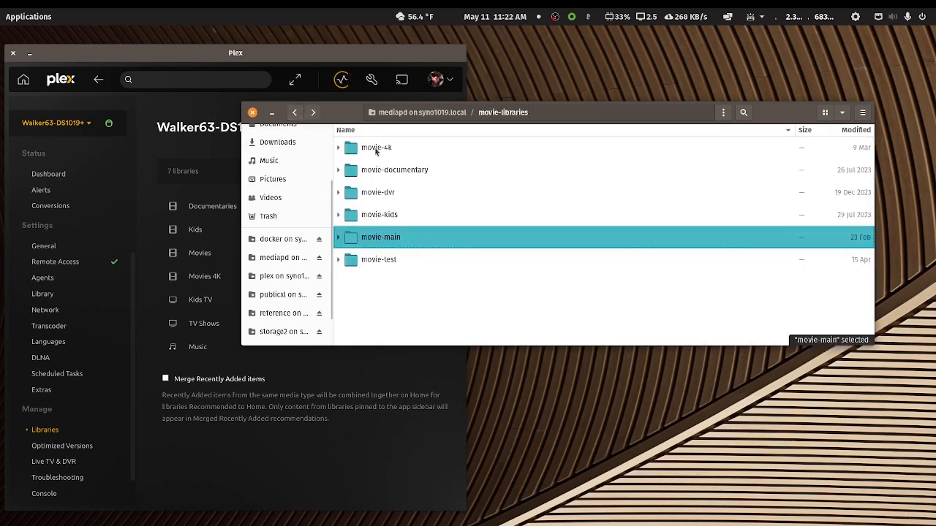
pyautogui.doubleClick(379, 193)
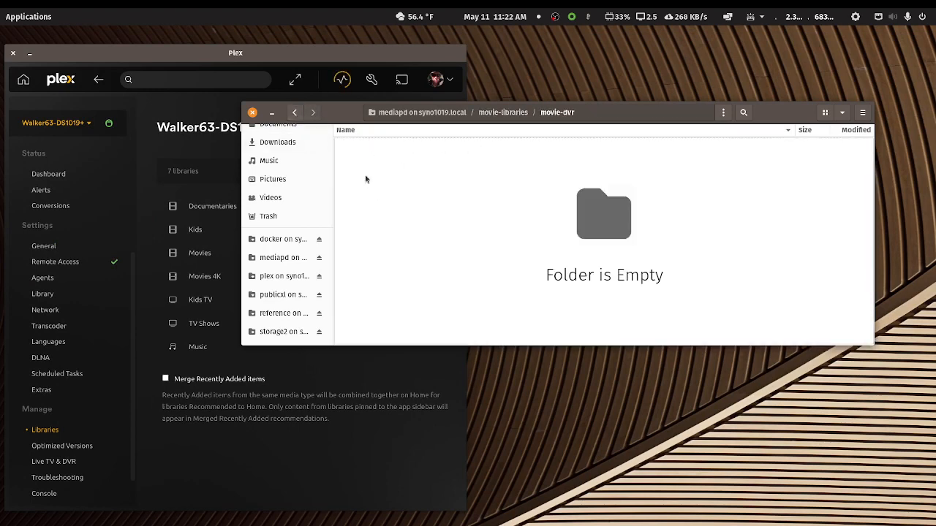
# Step: Permanently delete the M A S H (1972) and The Texan (1958) folders from tv-libraries/tv-dvr on the mediapd share
pyautogui.click(295, 114)
pyautogui.click(295, 114)
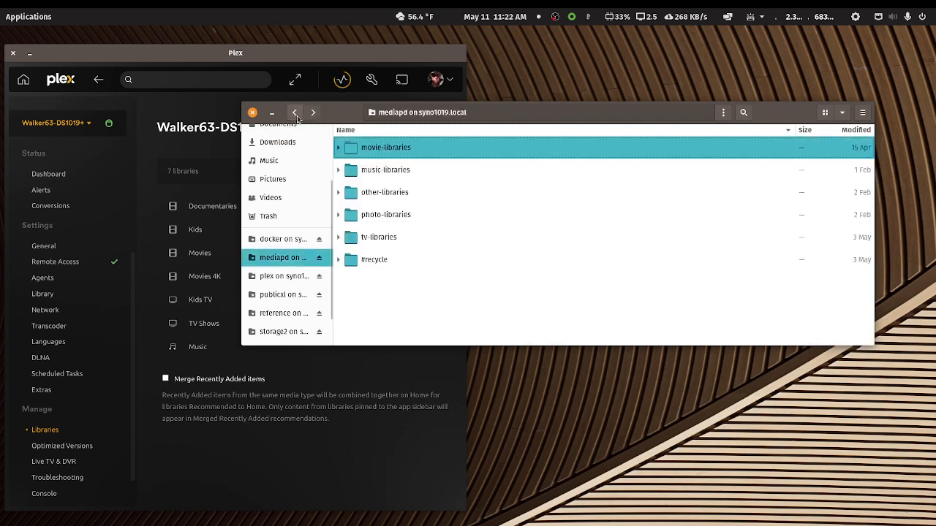
pyautogui.doubleClick(382, 238)
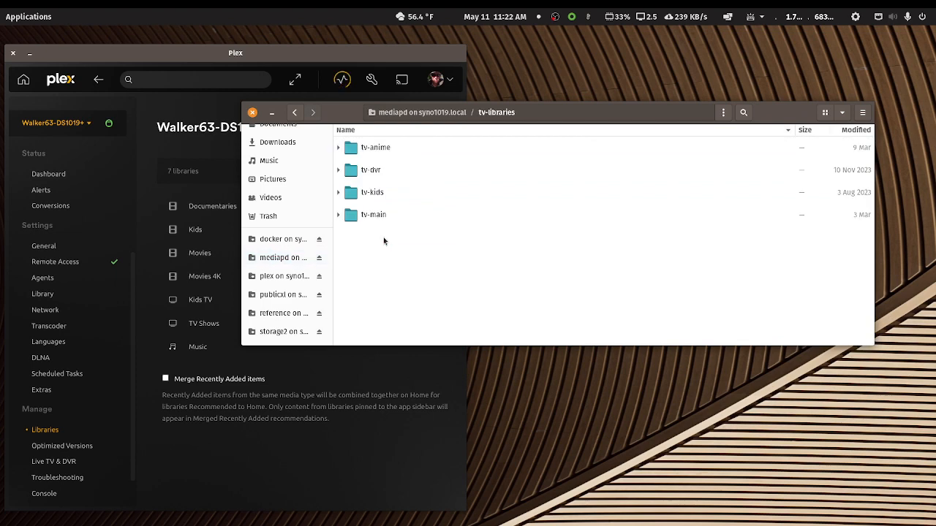
pyautogui.doubleClick(374, 172)
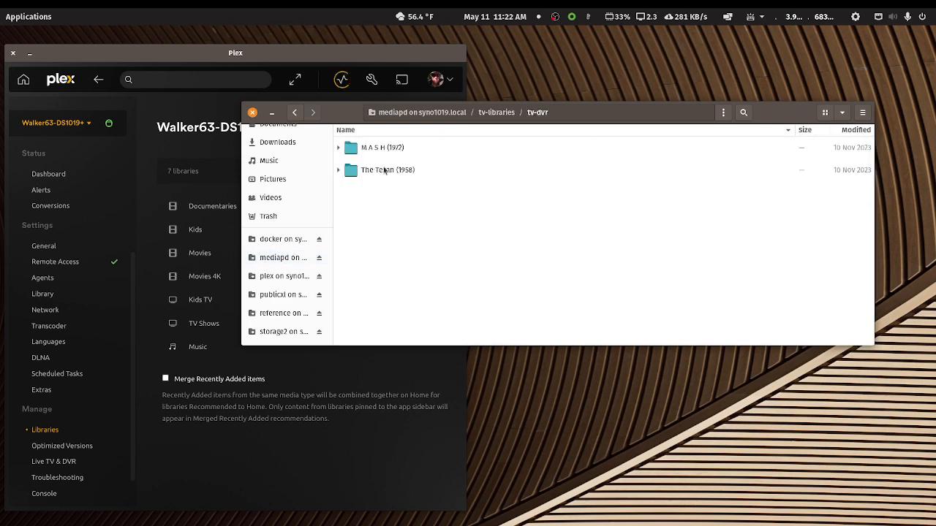
pyautogui.click(384, 170)
pyautogui.keyDown('shift'); pyautogui.click(378, 147); pyautogui.keyUp('shift')
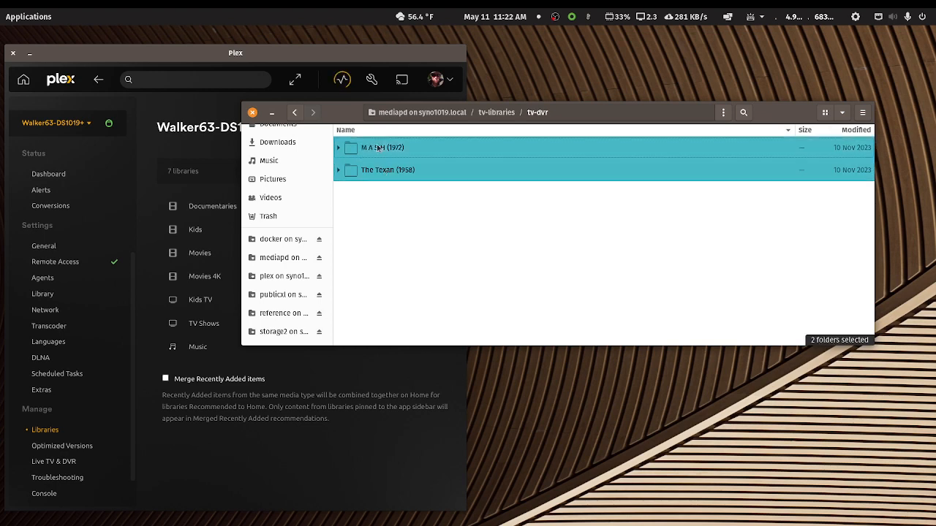
pyautogui.hotkey('shift', 'Delete')
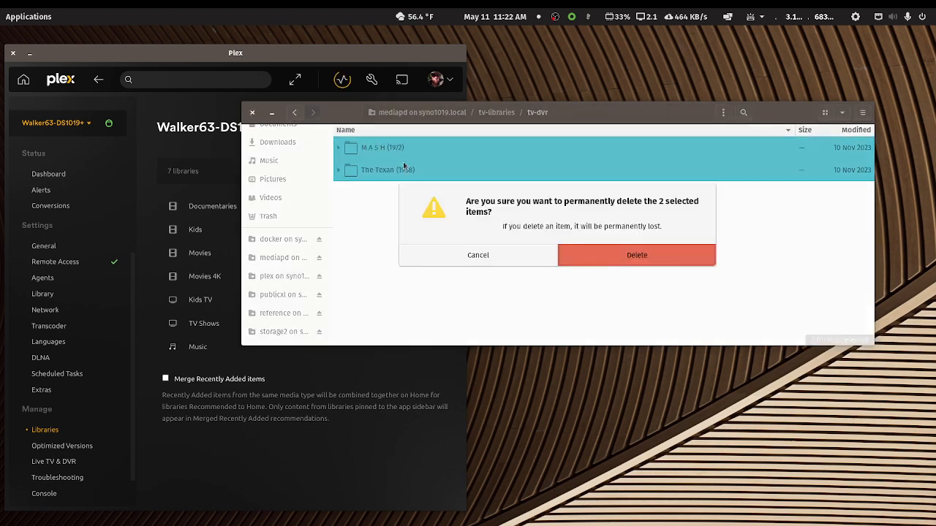
pyautogui.click(619, 260)
pyautogui.click(296, 113)
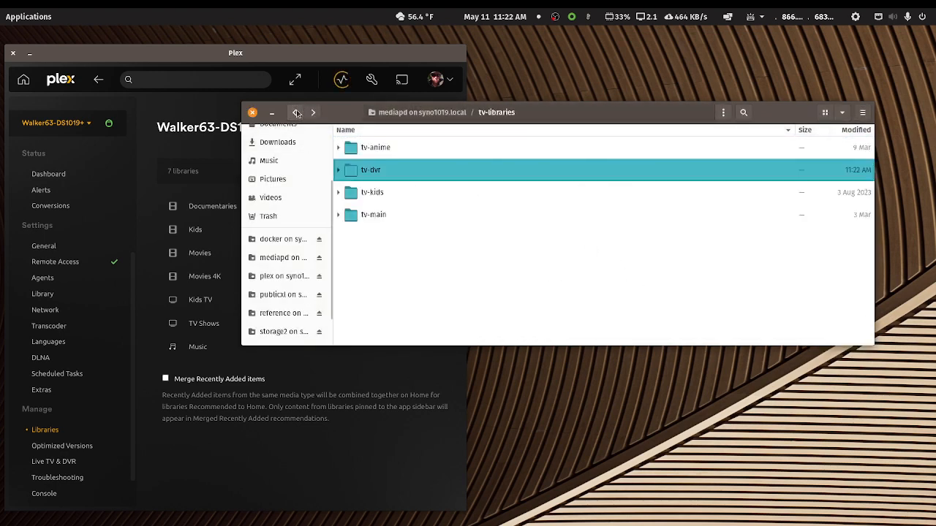
# Step: Review the existing Plex libraries, and examine the mediapd share's library folders and the tv-libraries subfolders in the file manager
pyautogui.doubleClick(329, 58)
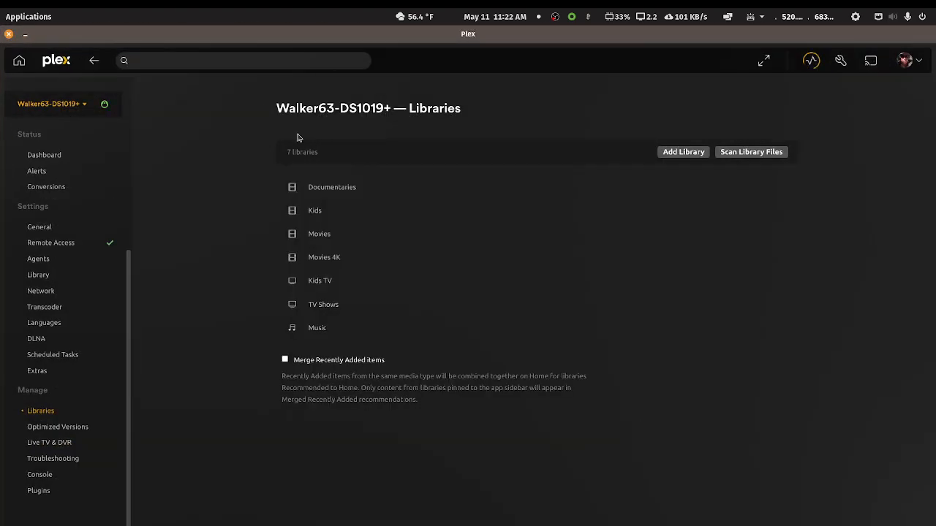
pyautogui.moveTo(305, 231)
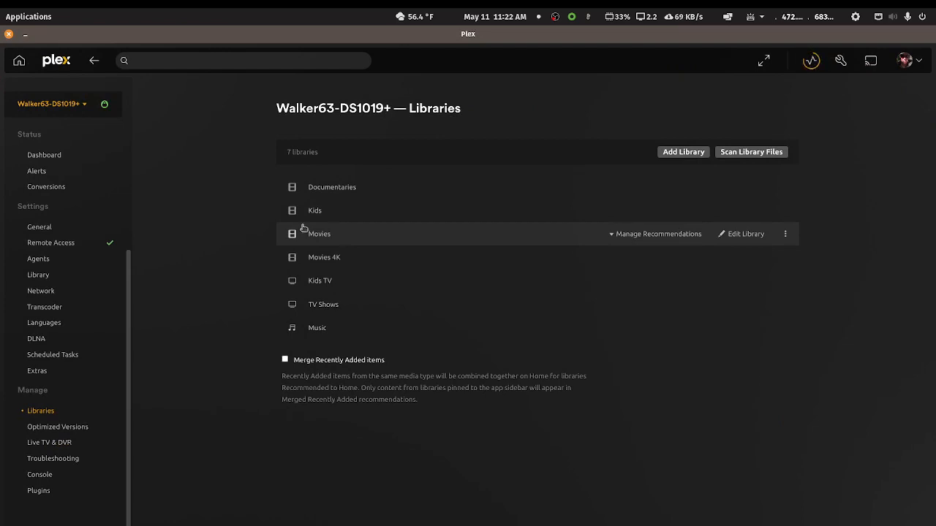
pyautogui.doubleClick(552, 38)
pyautogui.click(768, 115)
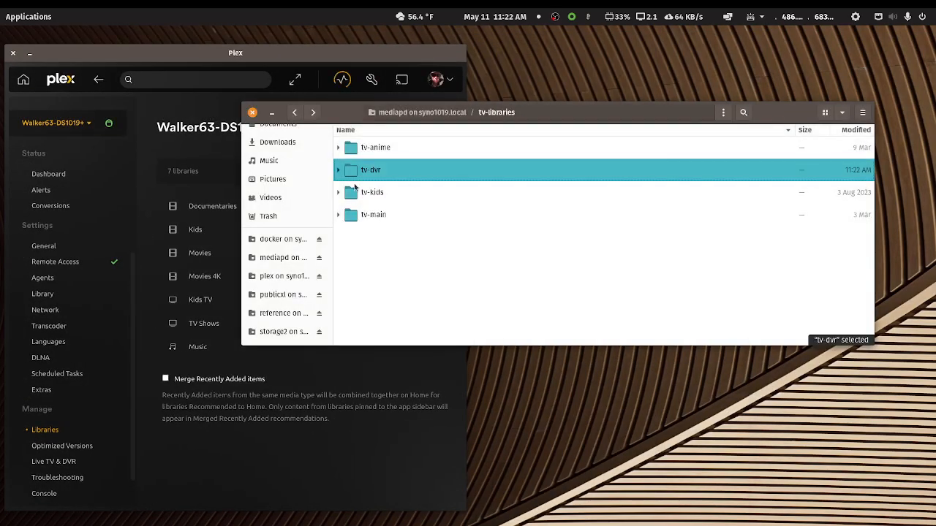
pyautogui.click(293, 112)
pyautogui.click(293, 113)
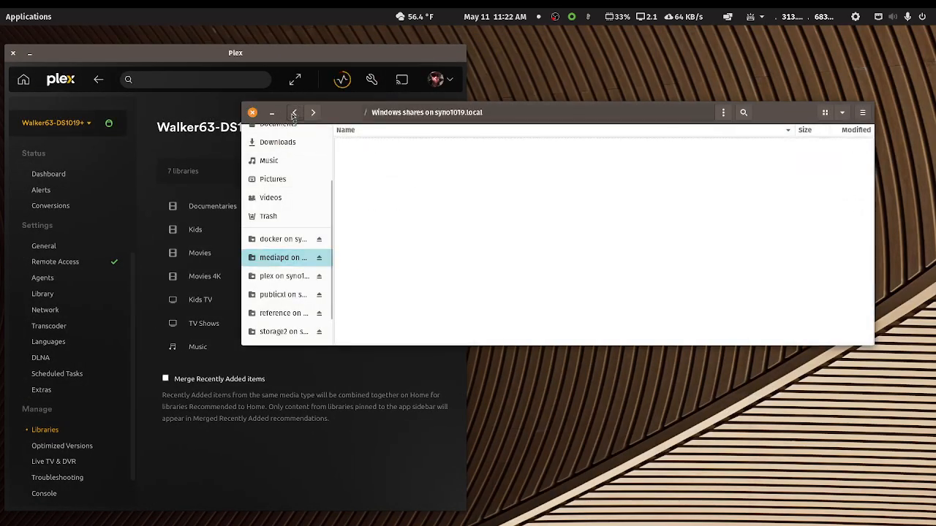
pyautogui.doubleClick(378, 215)
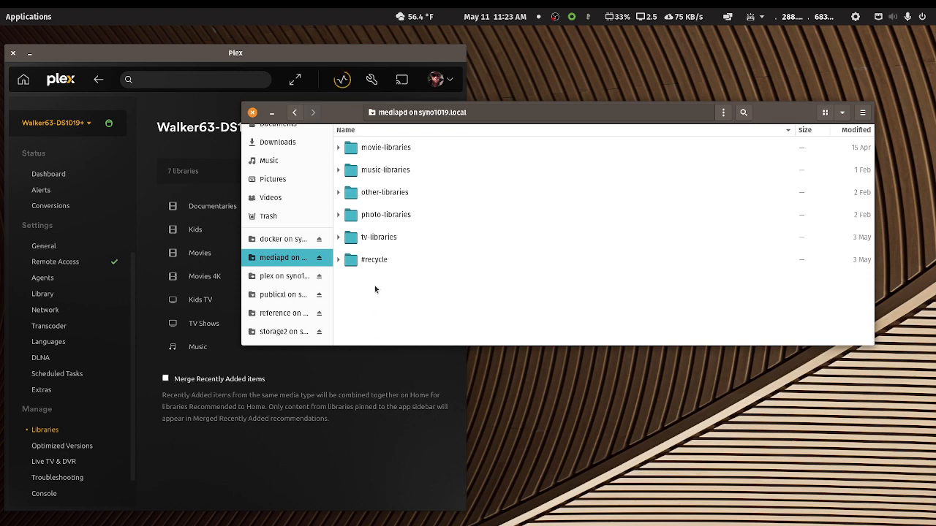
pyautogui.doubleClick(374, 239)
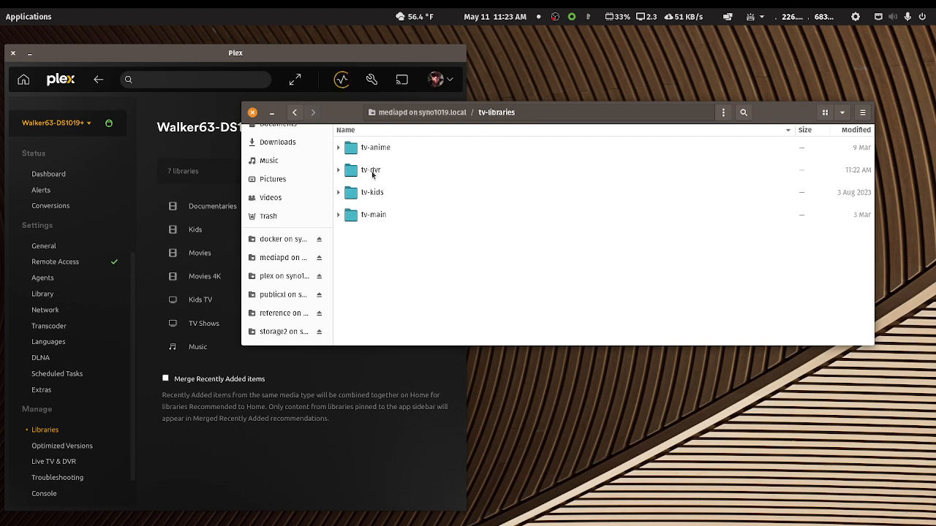
# Step: Switch to Plex and start a new library of type Movies named "Movies -DVR"
pyautogui.doubleClick(357, 59)
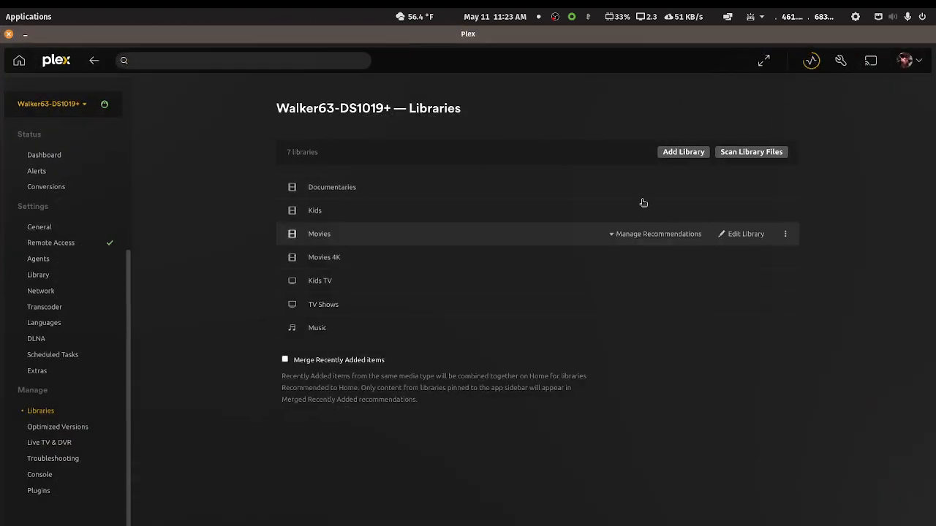
pyautogui.click(686, 157)
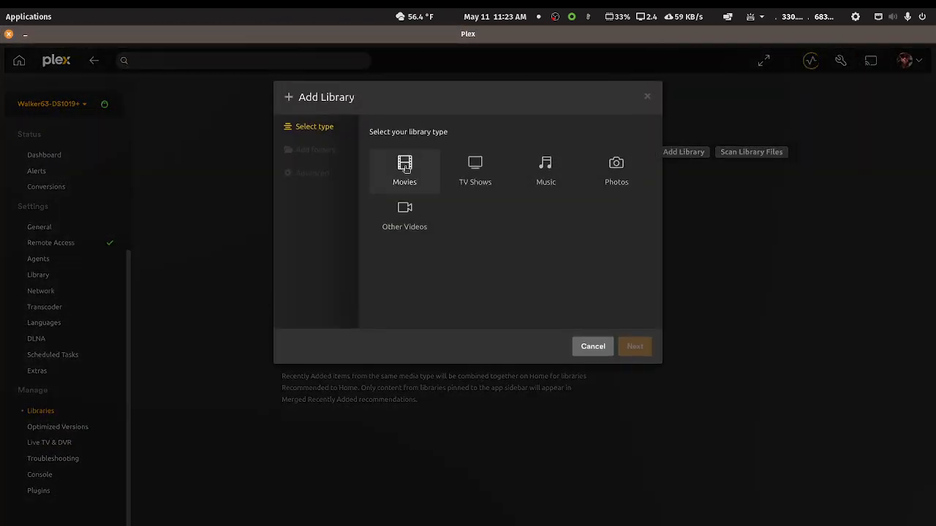
pyautogui.click(419, 272)
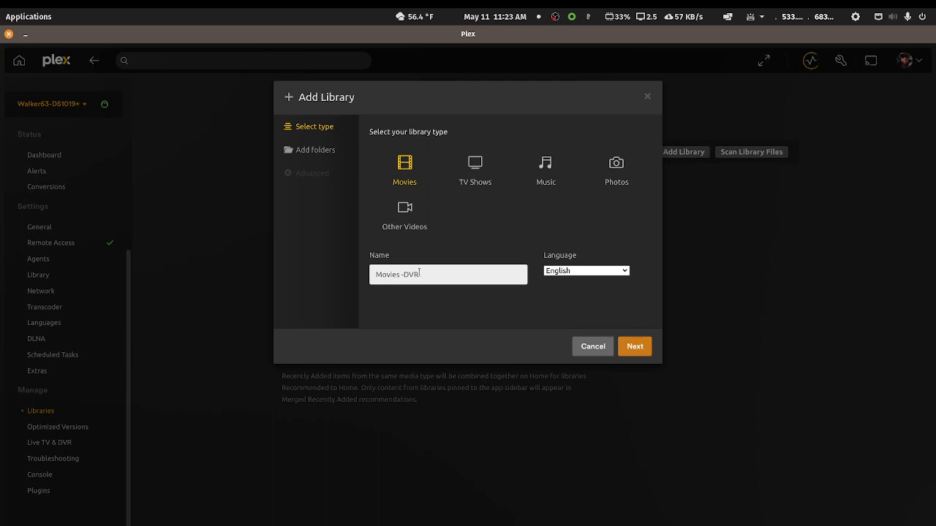
pyautogui.click(629, 347)
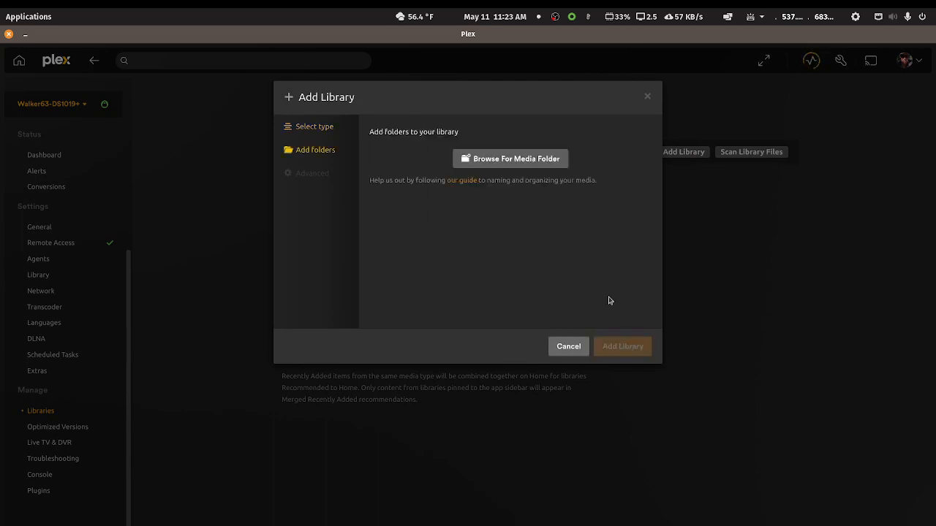
# Step: Add /myplexmedia/movie-libraries/movie-dvr as the media folder of the new movie library
pyautogui.click(545, 165)
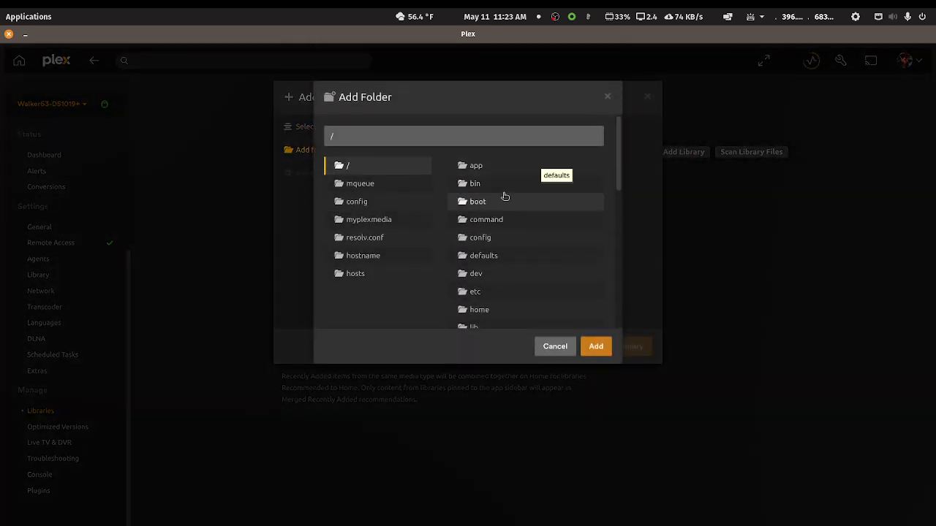
pyautogui.click(374, 221)
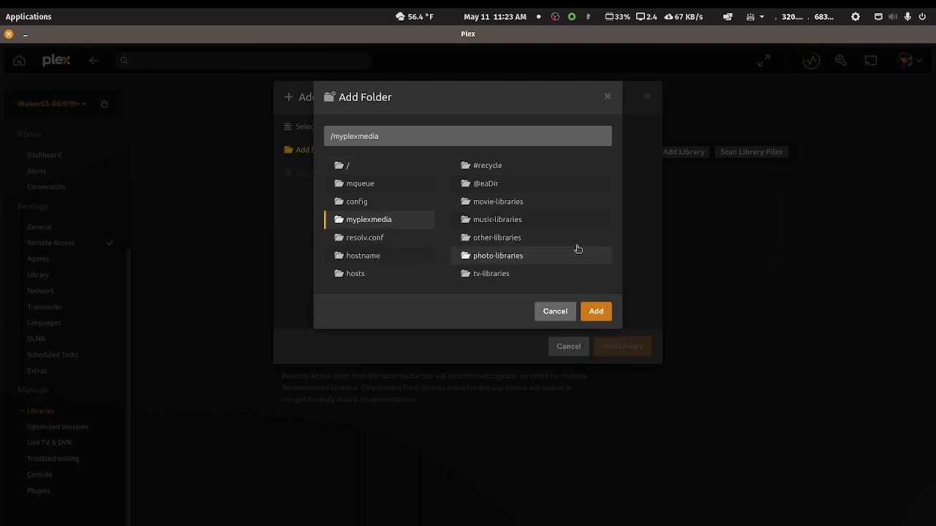
pyautogui.click(503, 205)
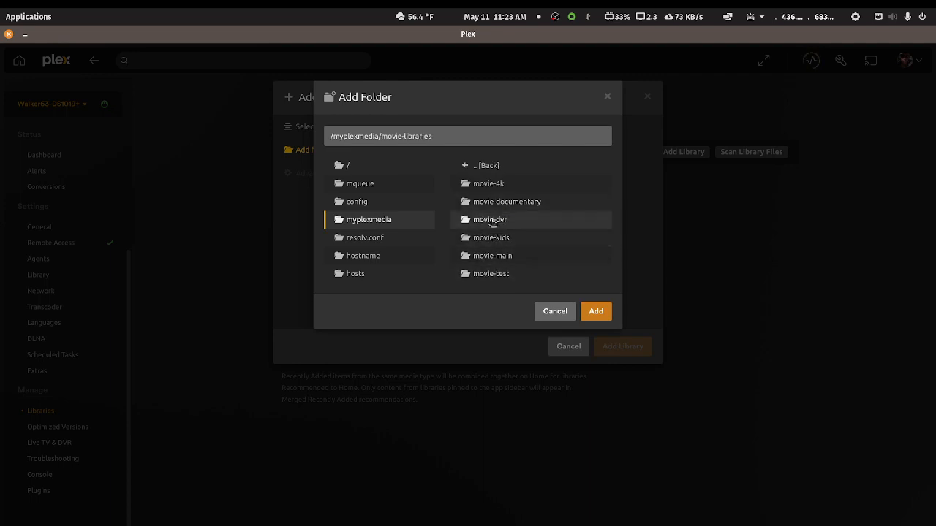
pyautogui.click(490, 223)
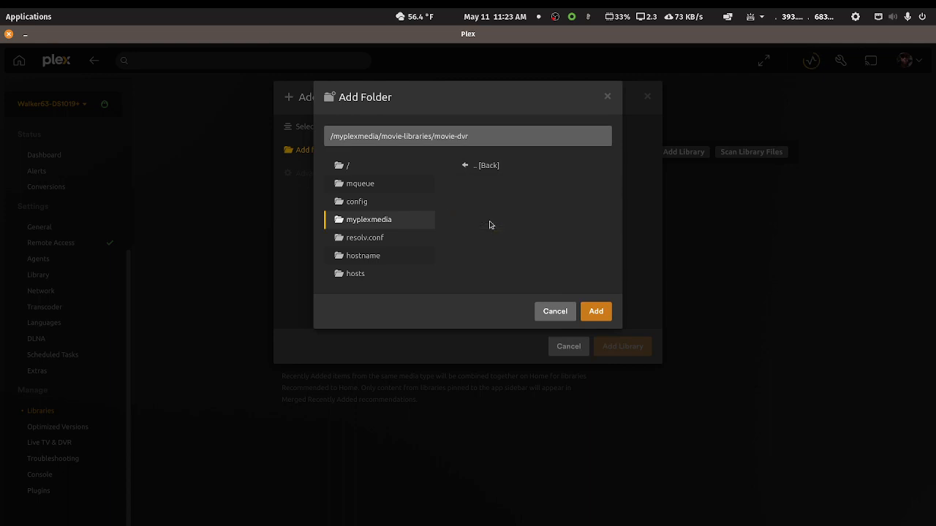
pyautogui.click(594, 312)
# Step: Set the minimum automatic collection size to 2 in the advanced options and create the movie library
pyautogui.click(310, 178)
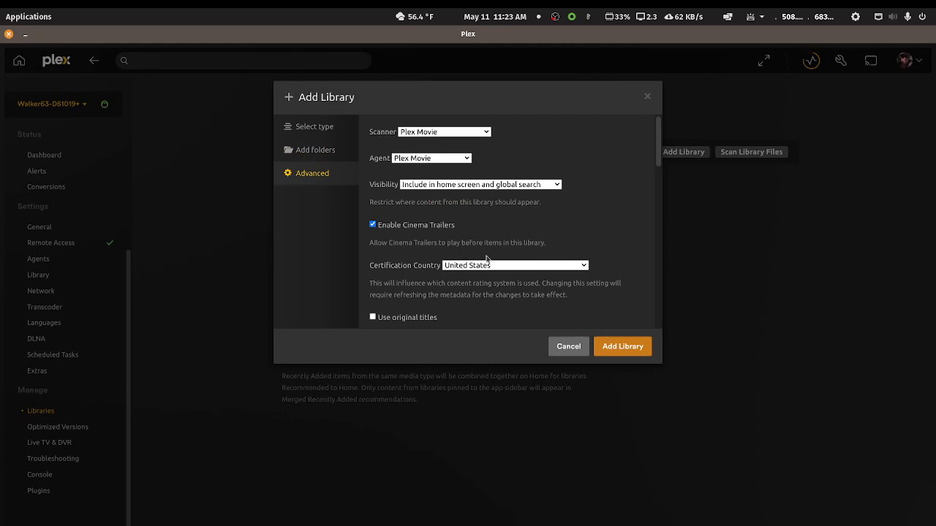
pyautogui.scroll(-10, 486, 259)
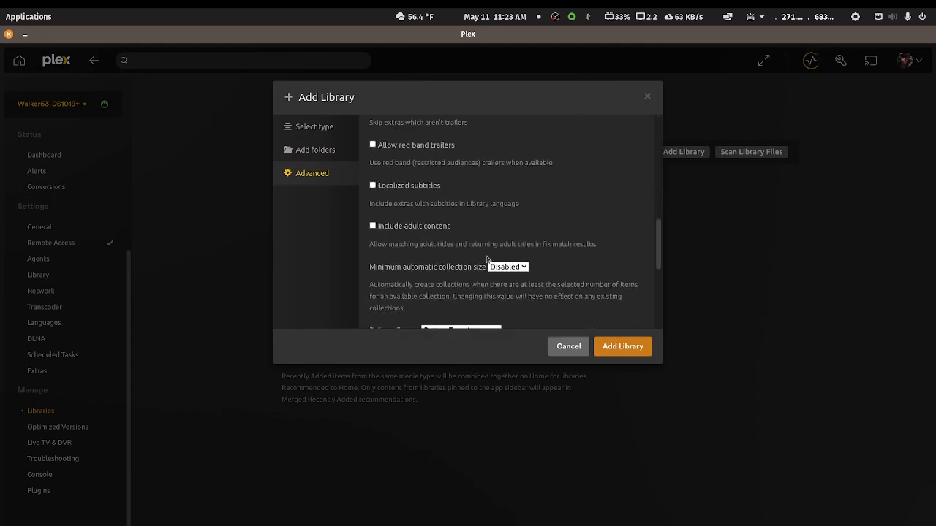
pyautogui.scroll(-1, 486, 259)
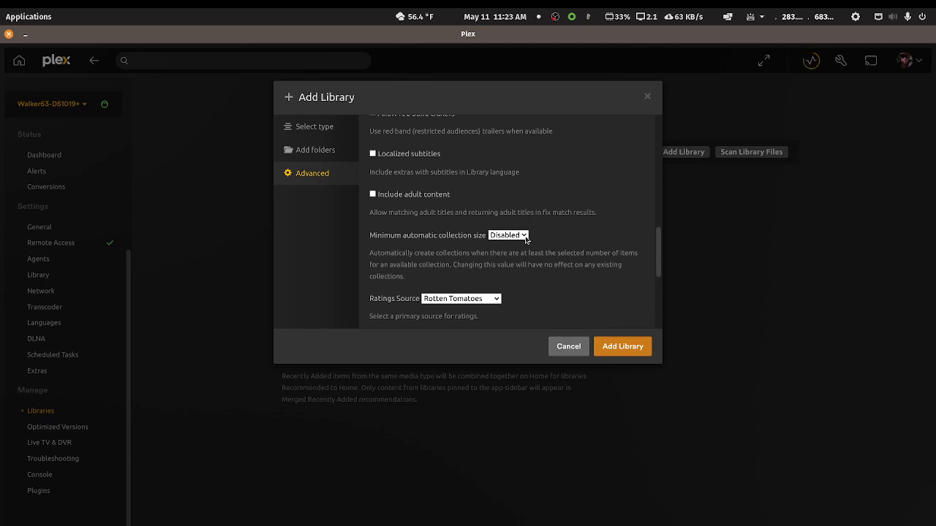
pyautogui.click(526, 236)
pyautogui.click(505, 271)
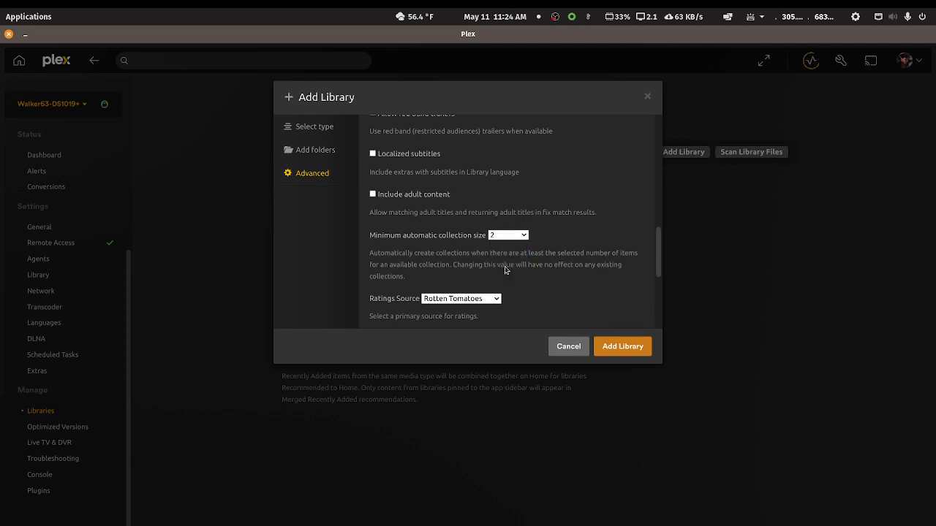
pyautogui.click(598, 348)
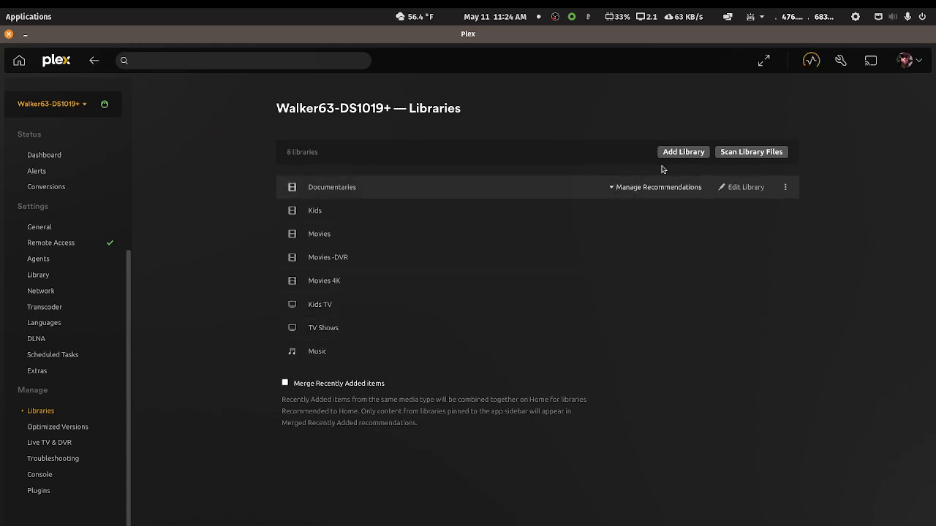
# Step: Start another new library of type TV Shows named "TV - DVR" and proceed to its folder selection
pyautogui.click(675, 153)
pyautogui.click(471, 169)
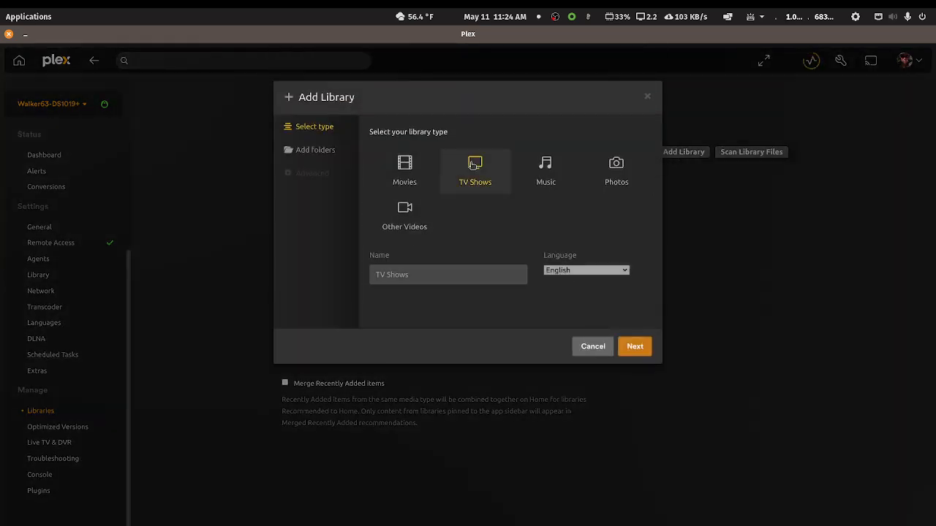
pyautogui.click(463, 284)
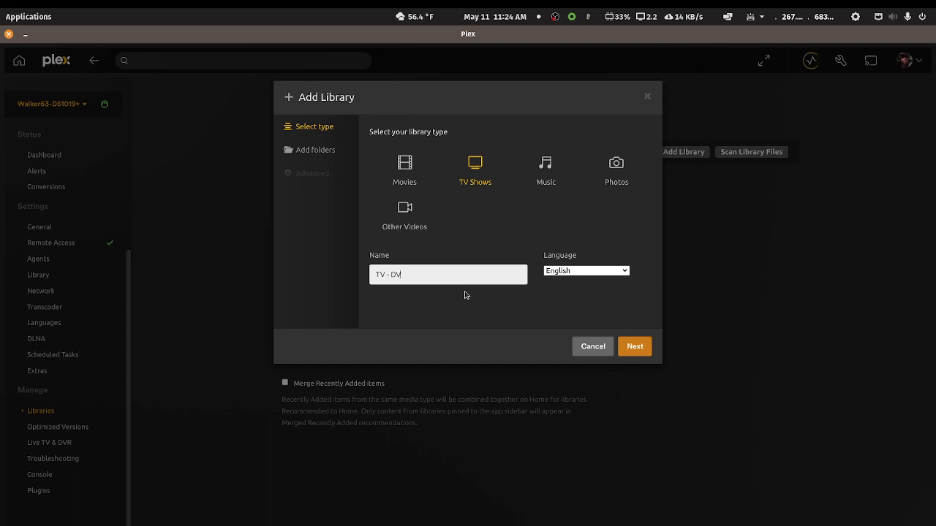
pyautogui.click(633, 346)
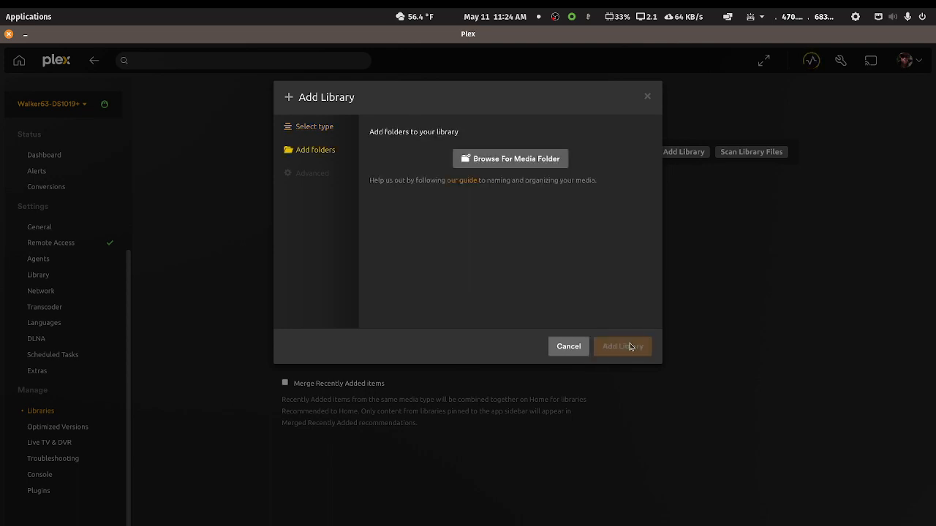
# Step: Add /myplexmedia/tv-libraries/tv-dvr as the media folder of the new TV library
pyautogui.click(525, 166)
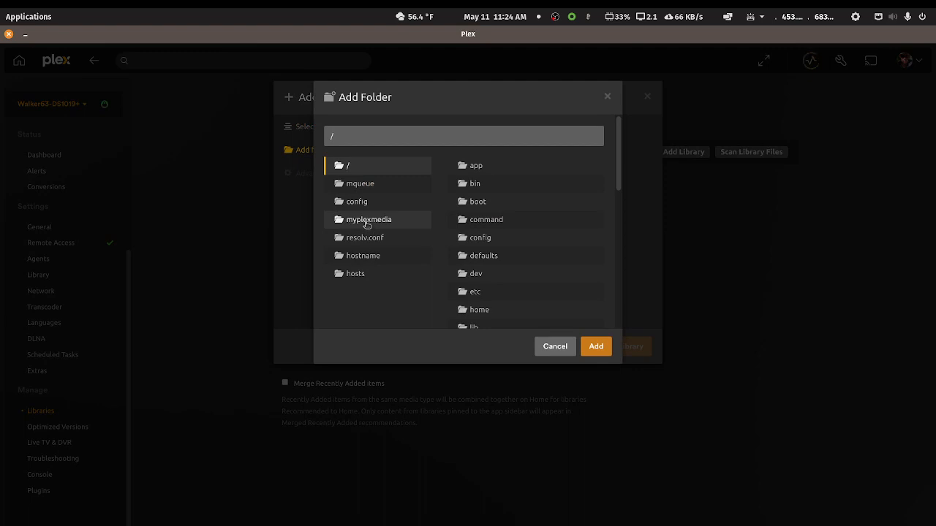
pyautogui.click(367, 223)
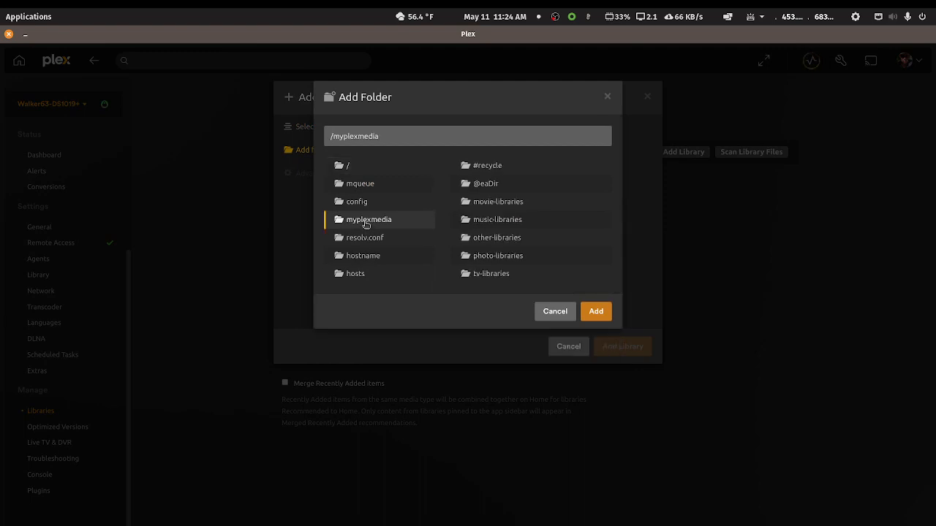
pyautogui.click(487, 275)
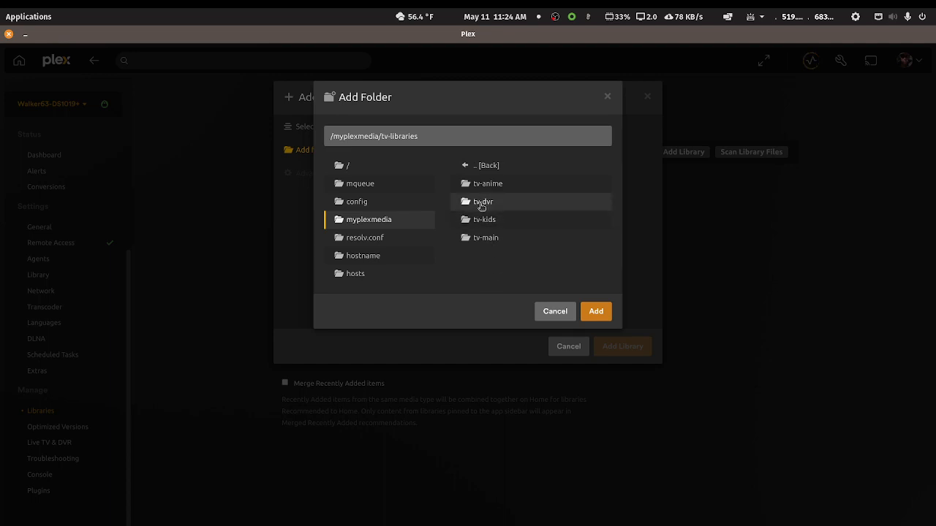
pyautogui.click(482, 205)
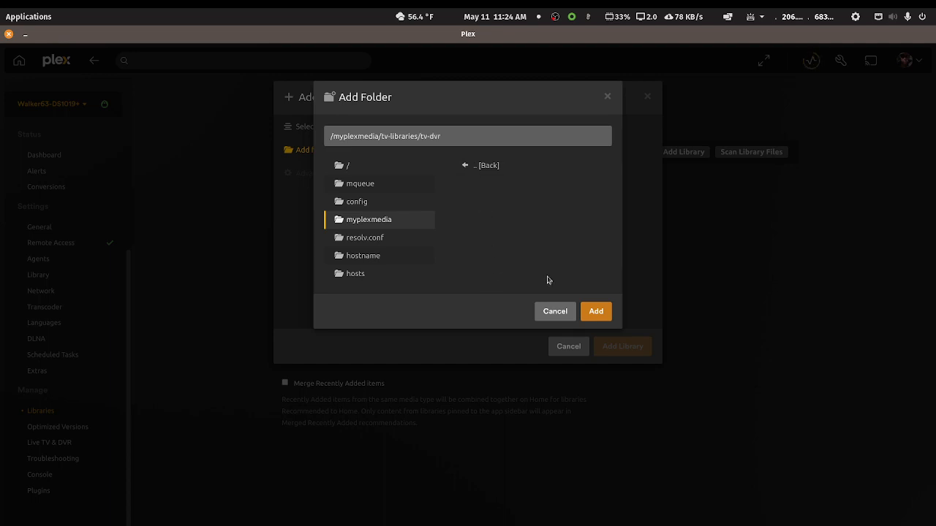
pyautogui.click(593, 313)
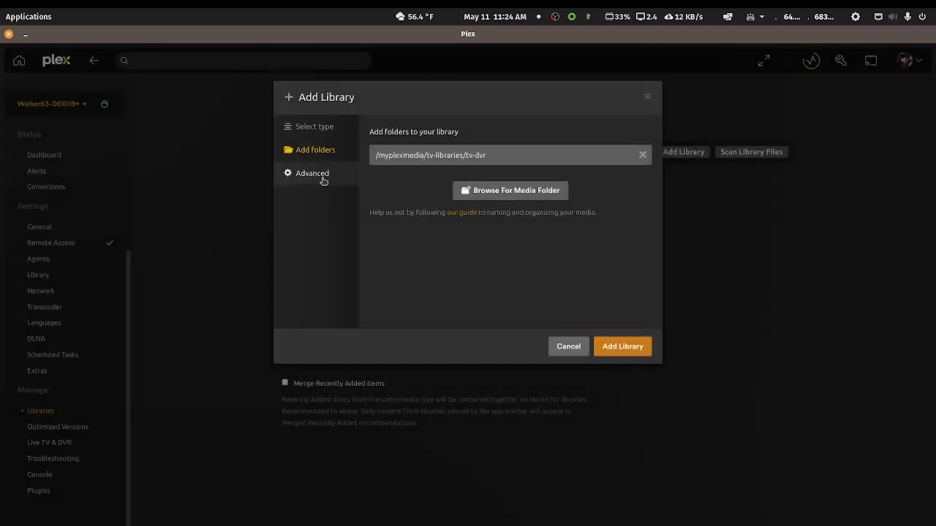
# Step: Set the episode ordering to TheTVDB in the advanced options and create the TV library
pyautogui.click(322, 179)
pyautogui.scroll(-1, 480, 296)
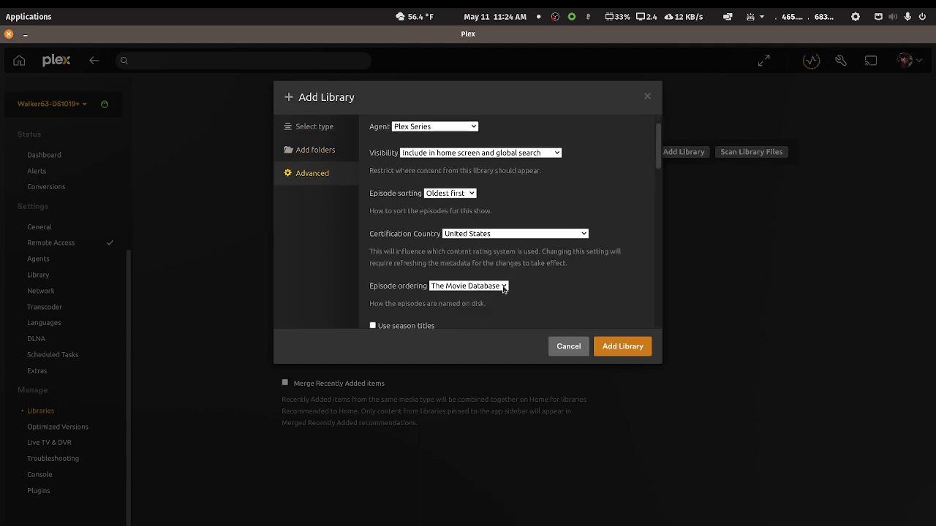
pyautogui.click(503, 287)
pyautogui.click(462, 308)
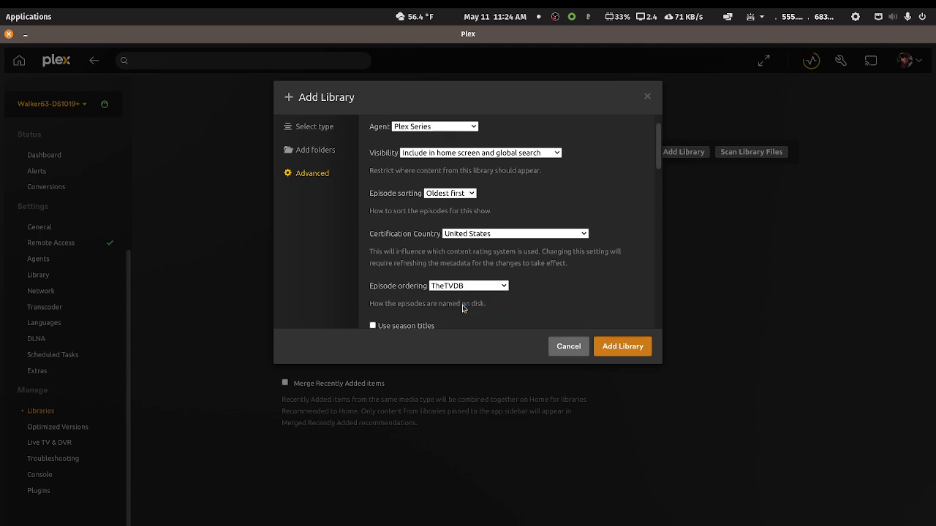
pyautogui.click(617, 349)
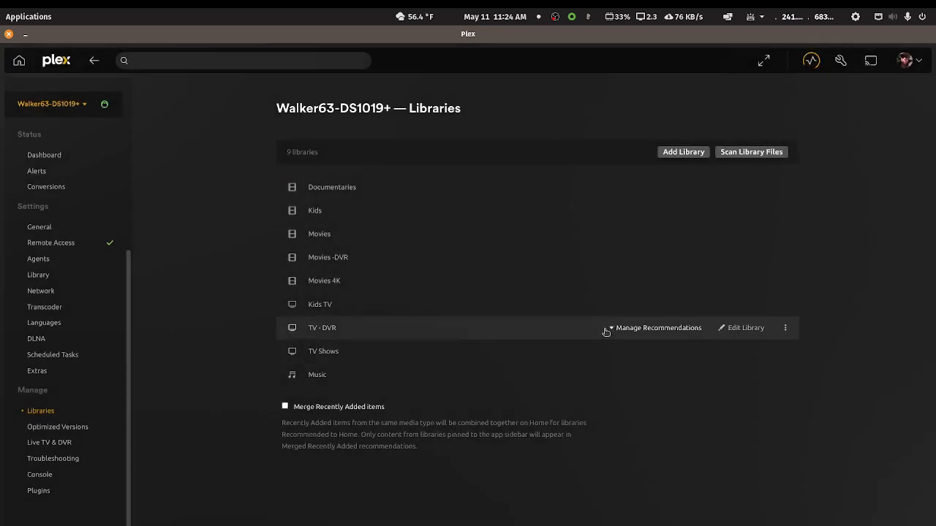
# Step: In the Live TV & DVR settings, set the default recording padding to 1 minute before start and 1 minute after end, and save
pyautogui.click(32, 444)
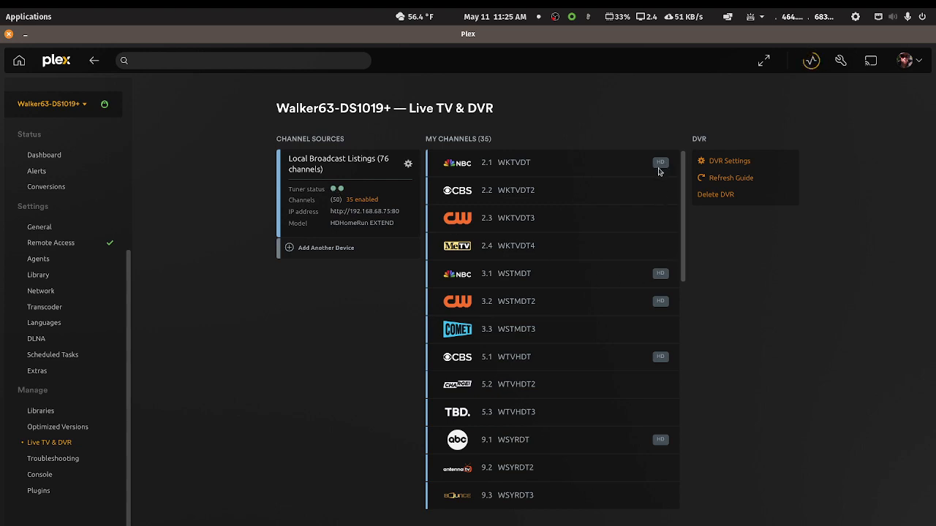
pyautogui.scroll(-1, 684, 304)
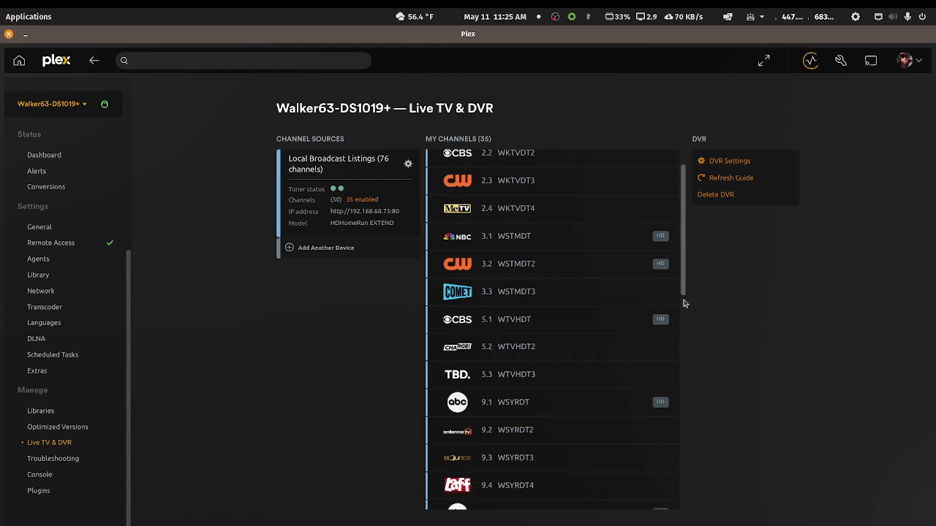
pyautogui.scroll(-2, 684, 304)
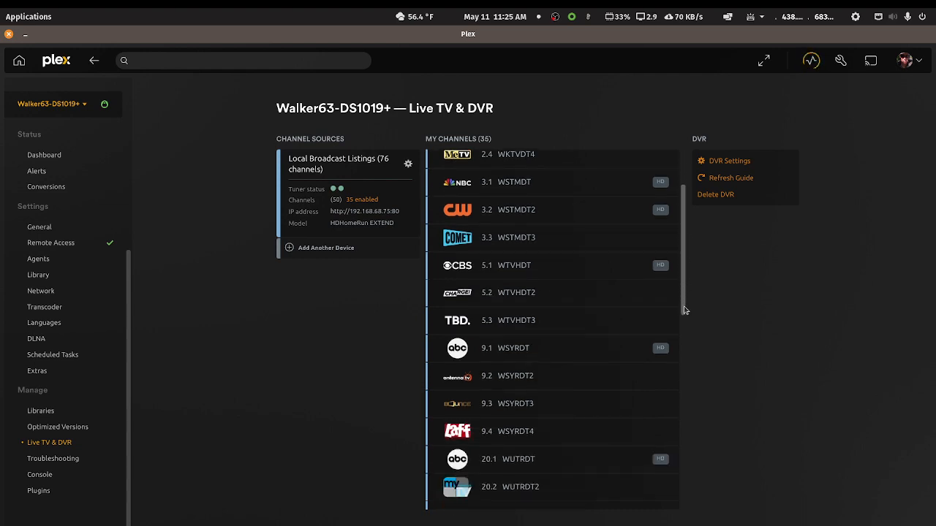
pyautogui.moveTo(684, 307); pyautogui.dragTo(683, 242)
pyautogui.click(707, 167)
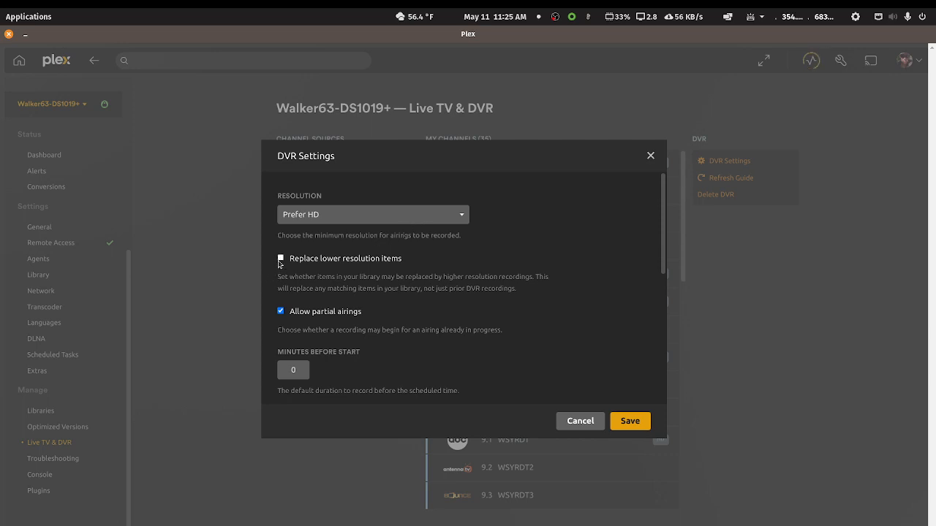
pyautogui.scroll(-3, 331, 313)
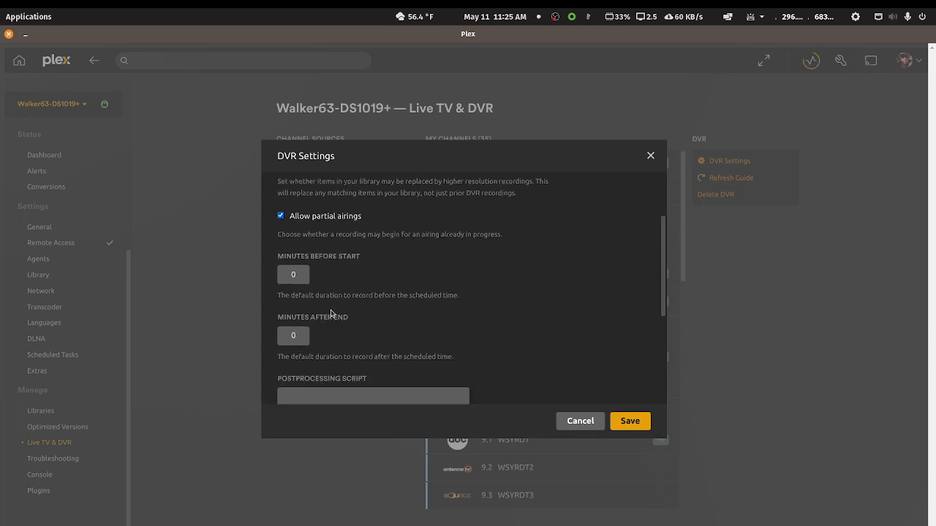
pyautogui.click(303, 274)
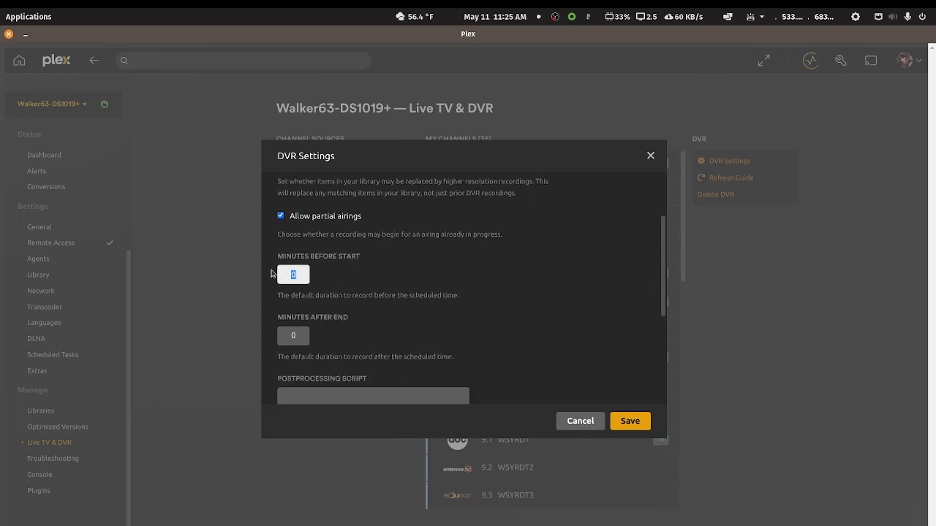
pyautogui.write('1')
pyautogui.click(281, 335)
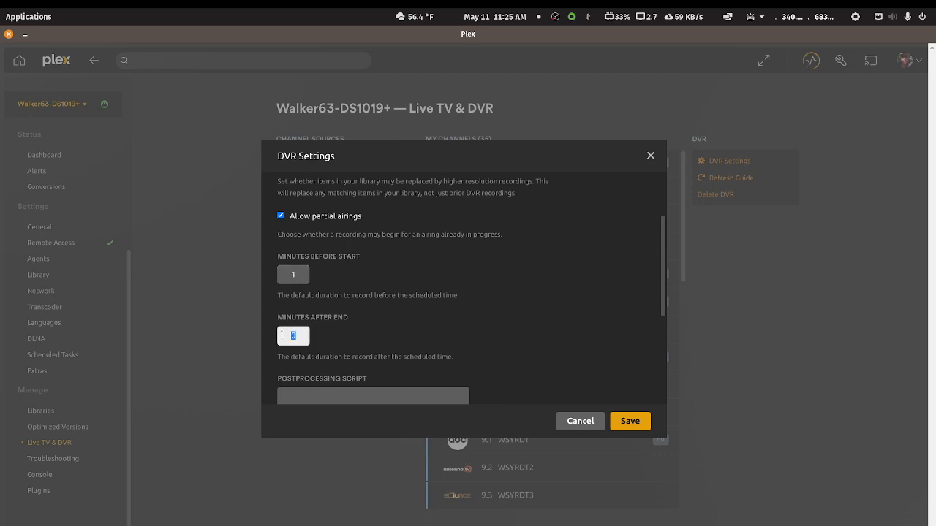
pyautogui.write('1')
pyautogui.click(618, 421)
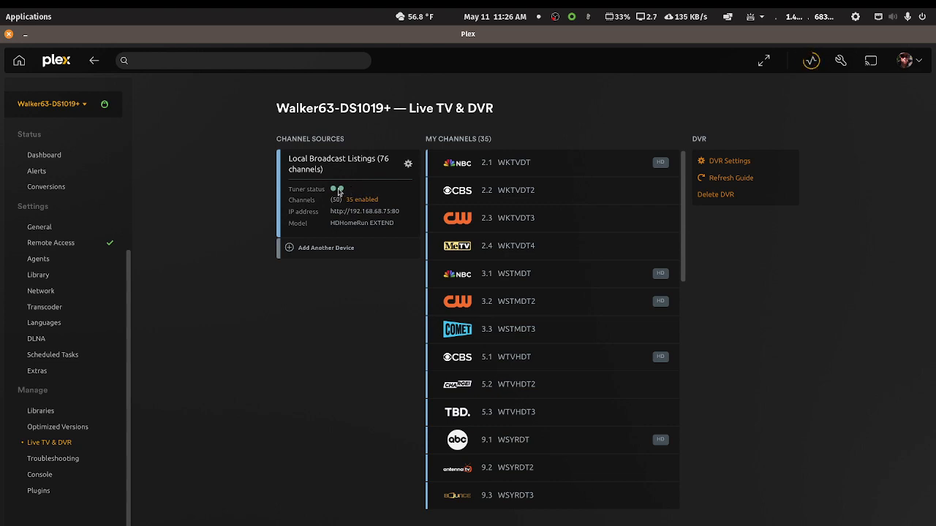
# Step: Reopen the DVR settings and set both the minutes before start and the minutes after end to 0
pyautogui.click(95, 61)
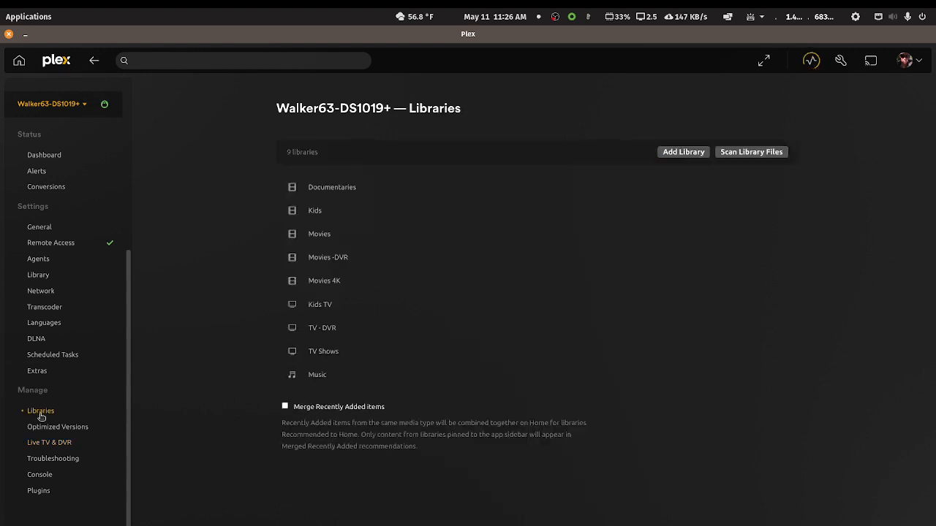
pyautogui.click(55, 445)
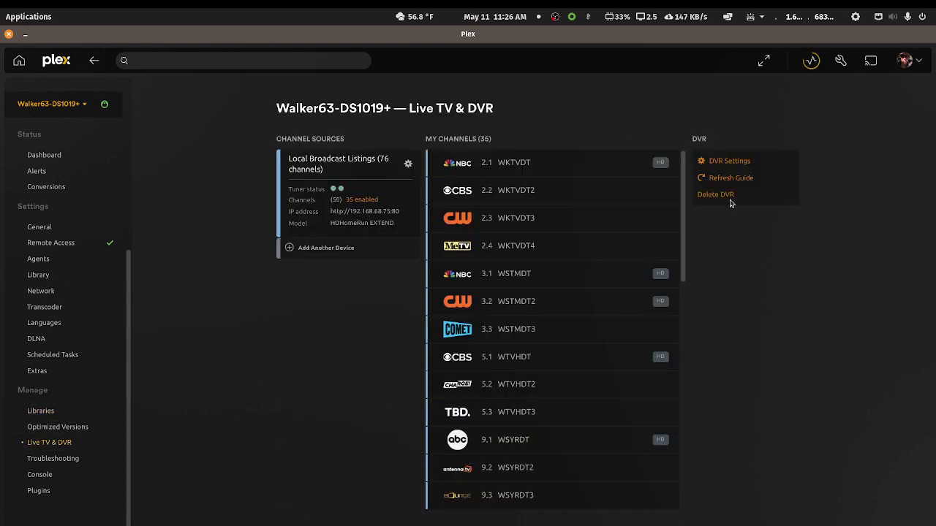
pyautogui.click(735, 163)
pyautogui.scroll(-5, 559, 309)
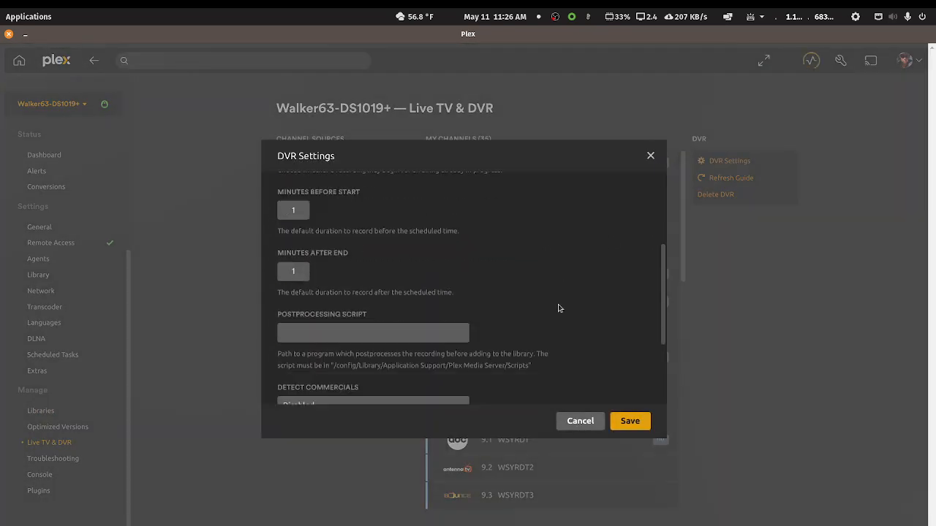
pyautogui.scroll(-1, 558, 297)
pyautogui.scroll(2, 553, 296)
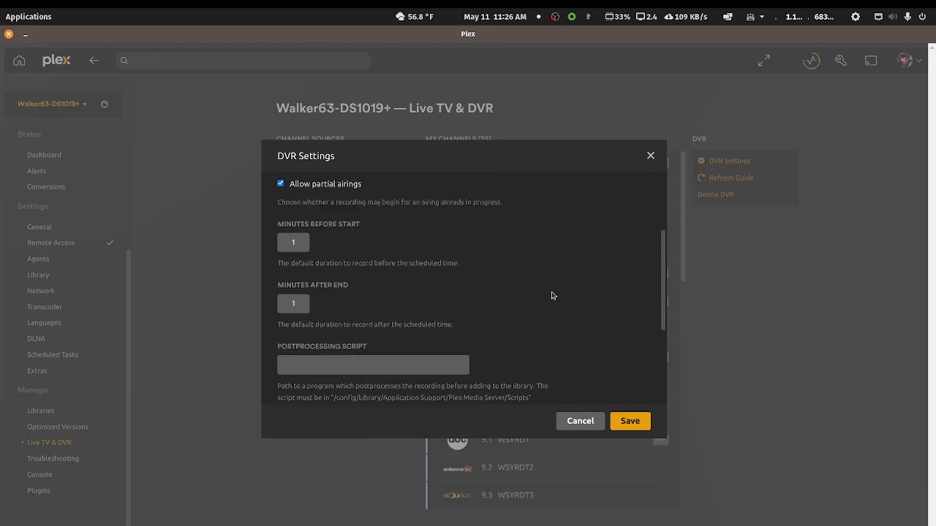
pyautogui.doubleClick(302, 245)
pyautogui.write('0')
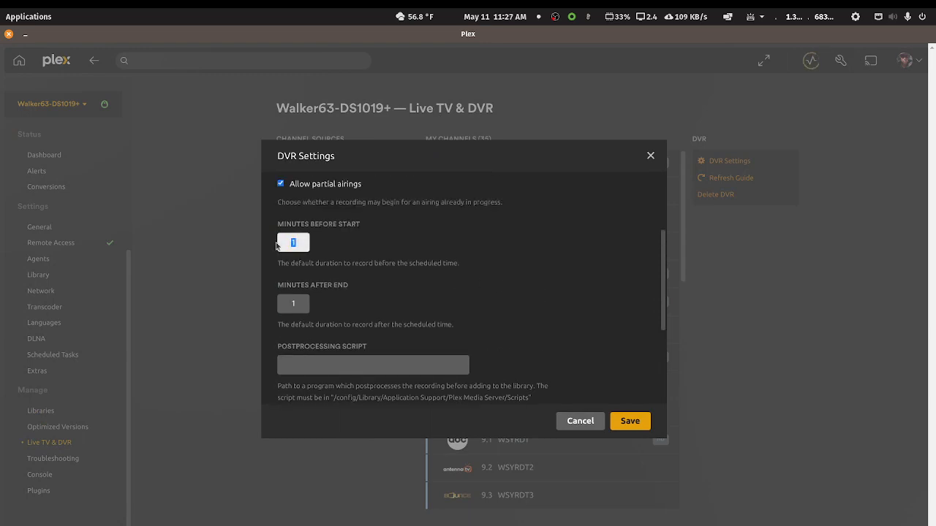
pyautogui.doubleClick(296, 300)
pyautogui.write('0')
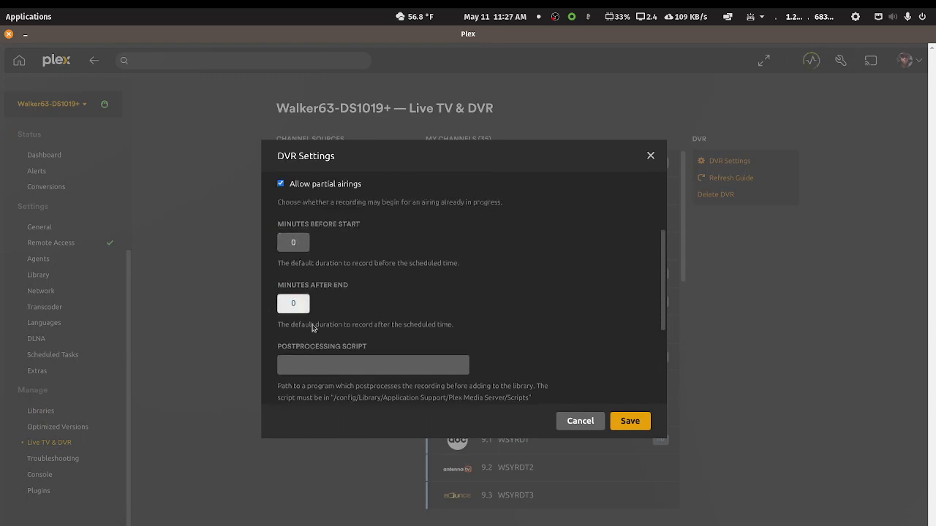
# Step: Review the commercial detection choices, keep detection disabled, and save the DVR settings
pyautogui.scroll(-2, 632, 406)
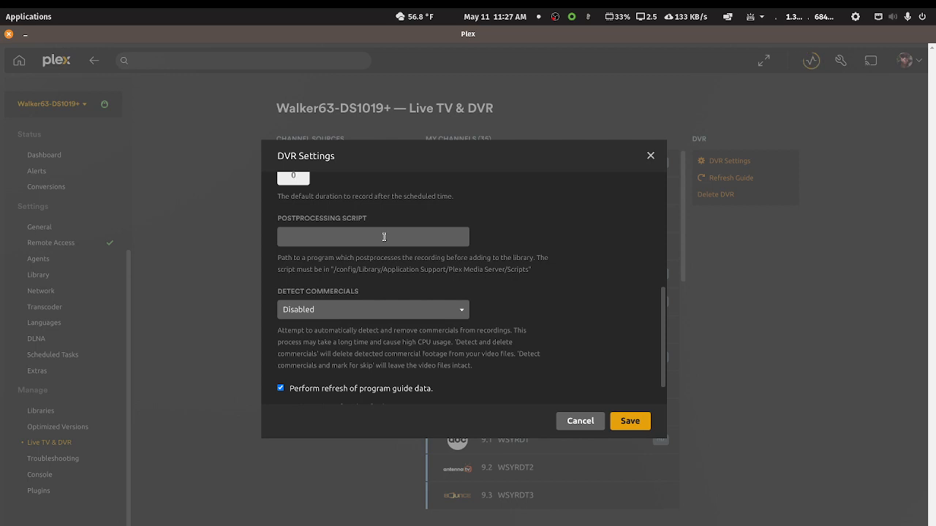
pyautogui.click(462, 316)
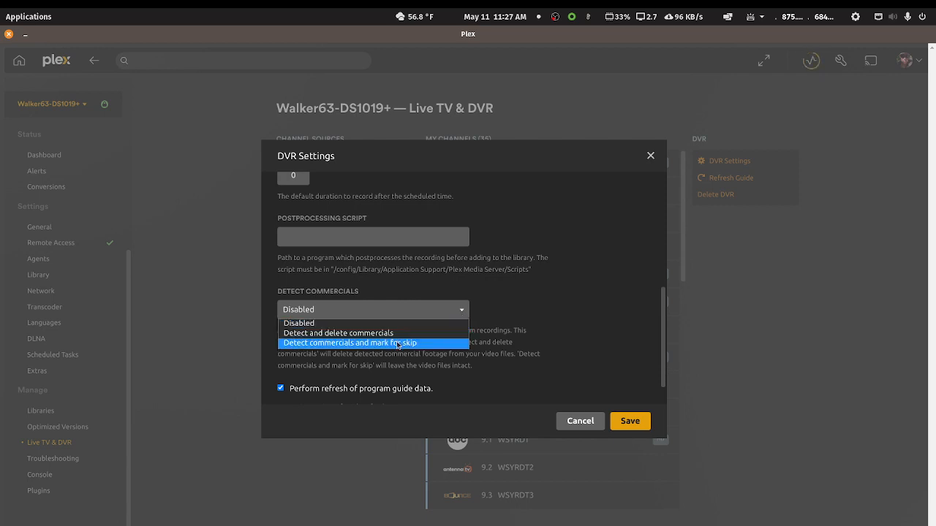
pyautogui.click(516, 315)
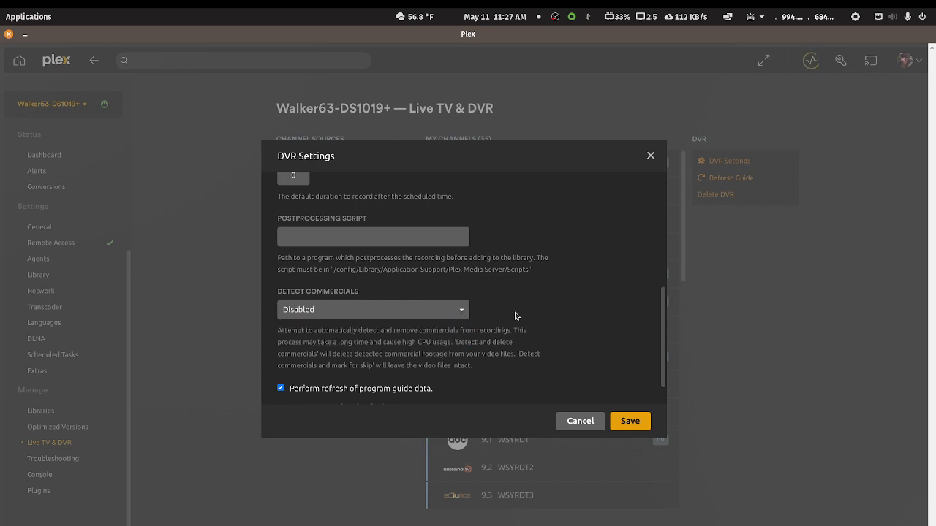
pyautogui.scroll(-1, 523, 324)
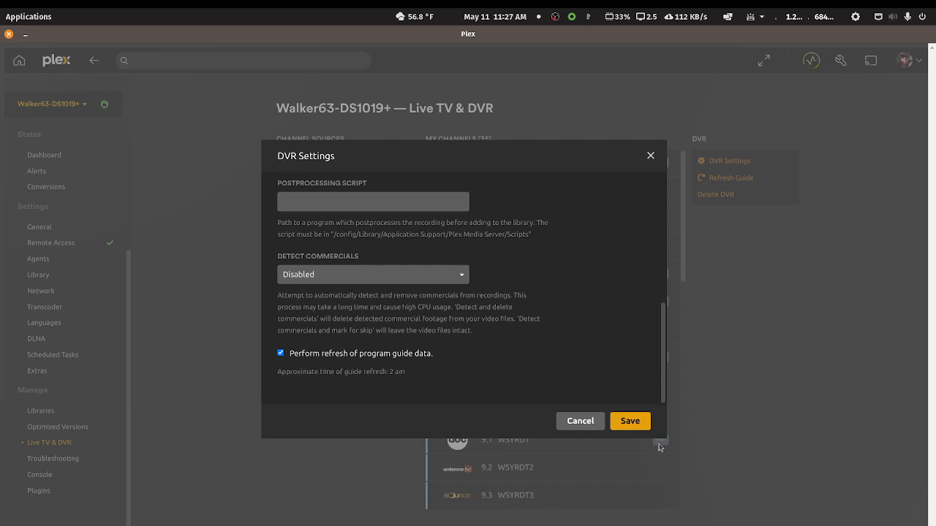
pyautogui.click(630, 421)
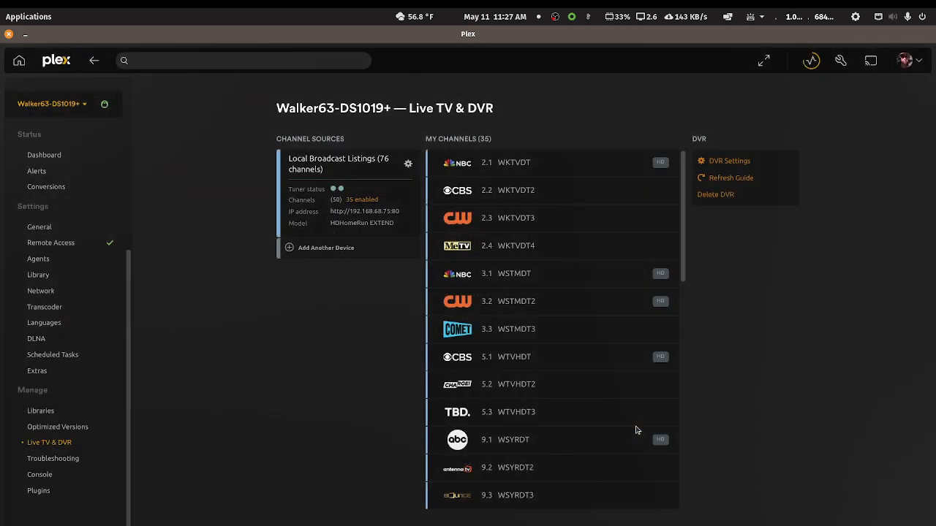
# Step: Open the HDHomeRun EXTEND device settings, view the transcoder quality options, and leave without saving
pyautogui.click(407, 165)
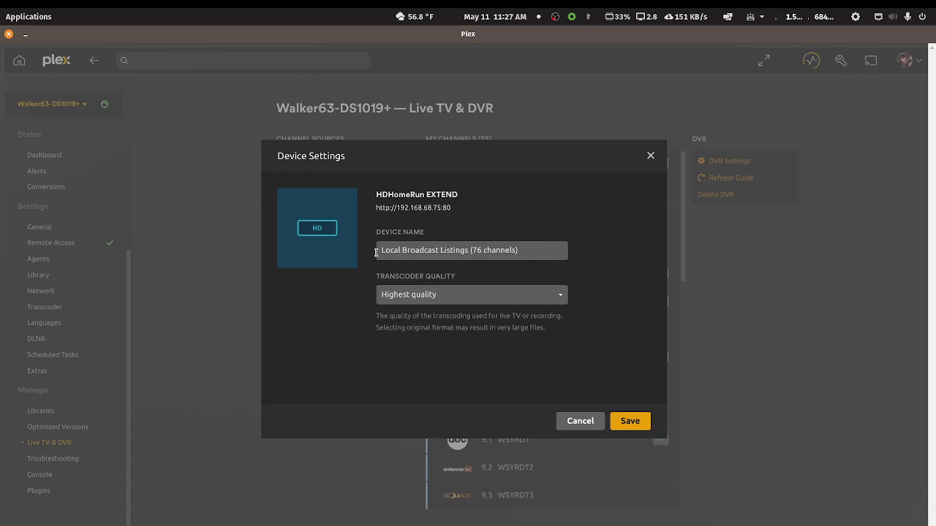
pyautogui.click(559, 298)
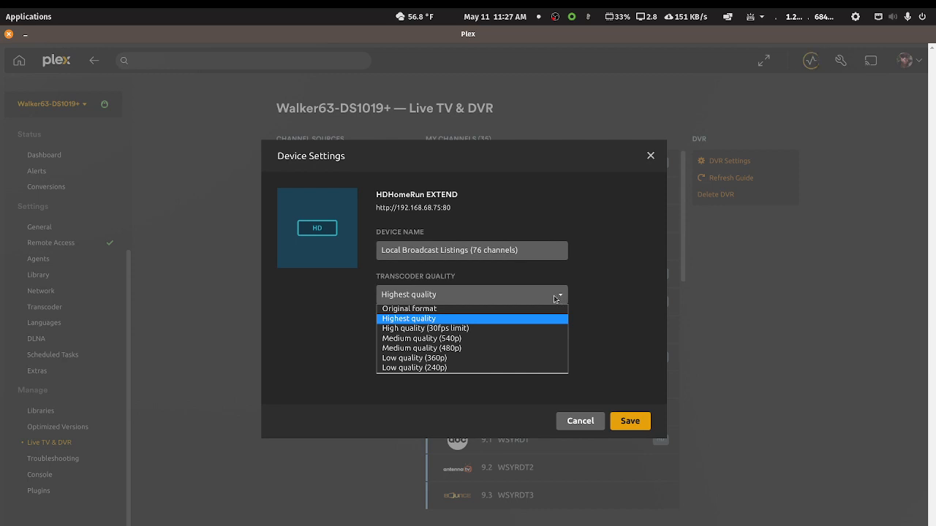
pyautogui.click(612, 294)
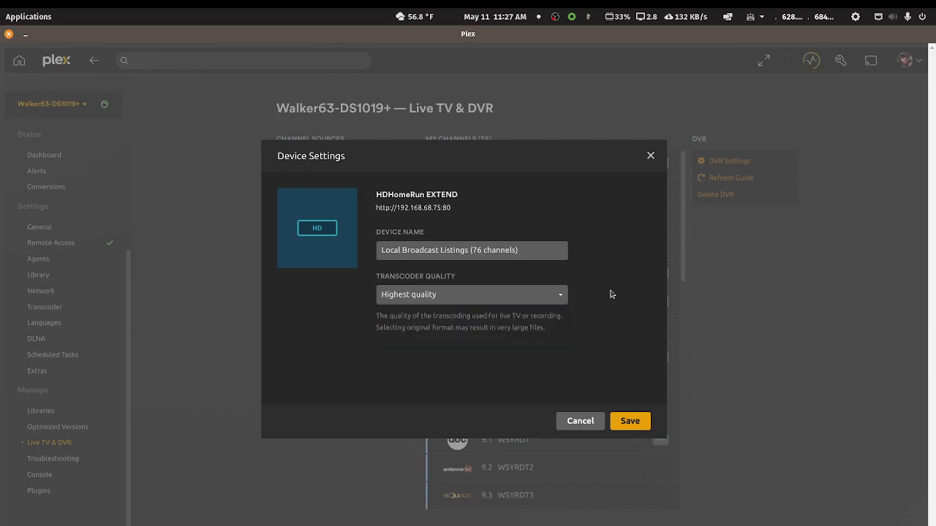
pyautogui.click(584, 424)
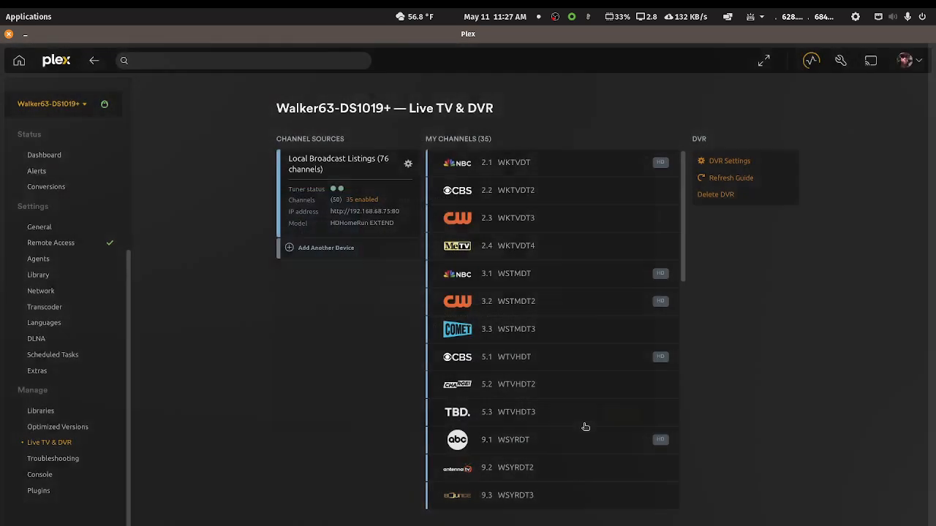
# Step: Restore the Plex window to a smaller size, switch to the file manager and open the tv-main folder in tv-libraries
pyautogui.click(70, 459)
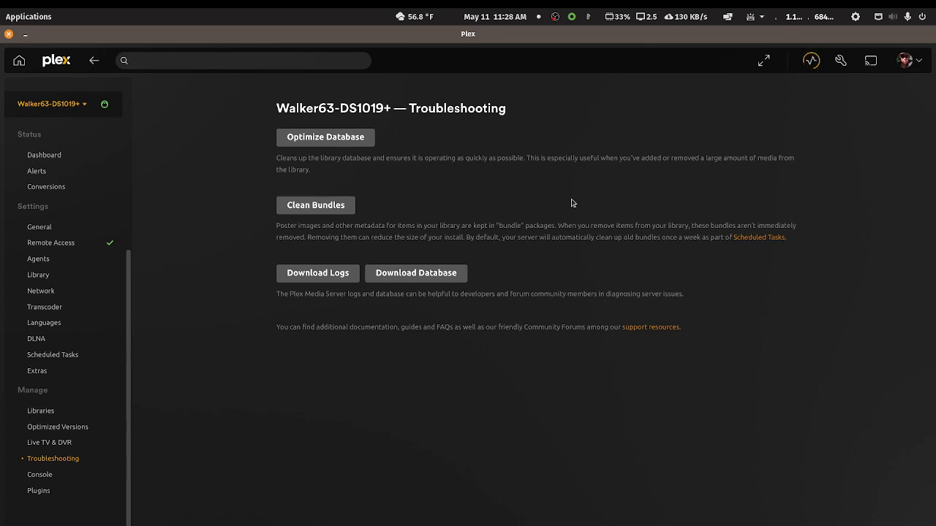
pyautogui.doubleClick(637, 42)
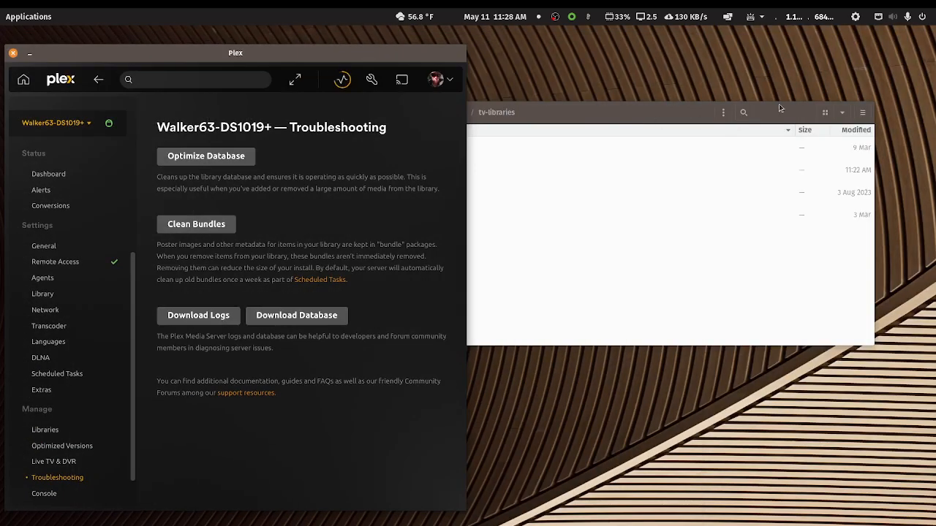
pyautogui.click(780, 108)
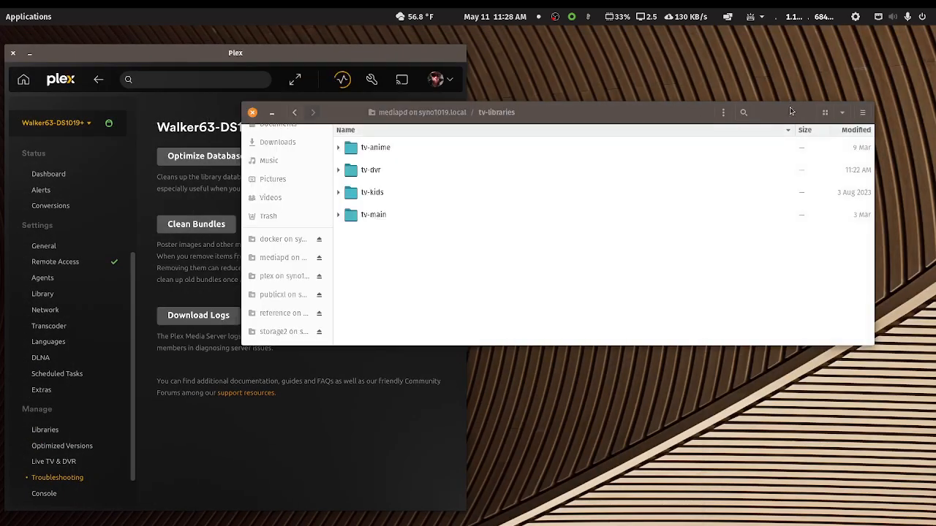
pyautogui.doubleClick(370, 215)
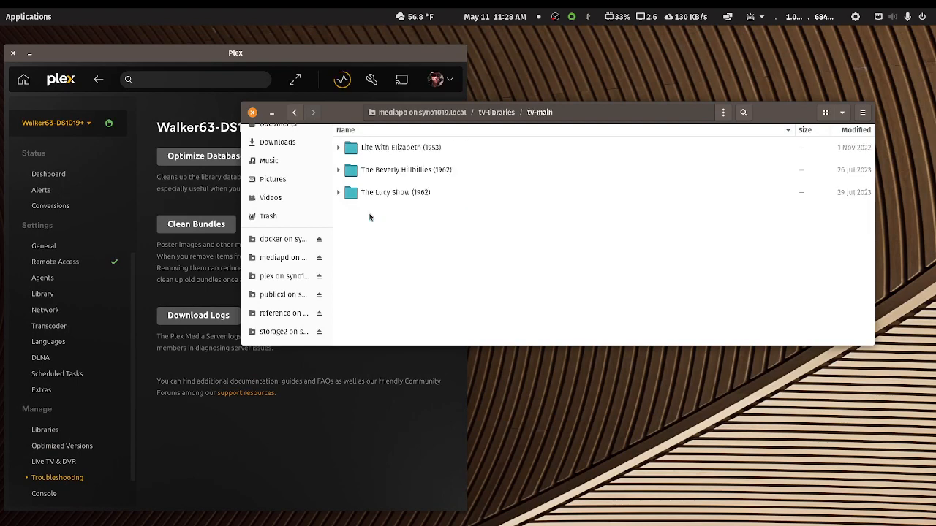
# Step: Cut the Life With Elizabeth (1953) folder from tv-main and paste it into the parent tv-libraries folder
pyautogui.rightClick(398, 151)
pyautogui.click(414, 211)
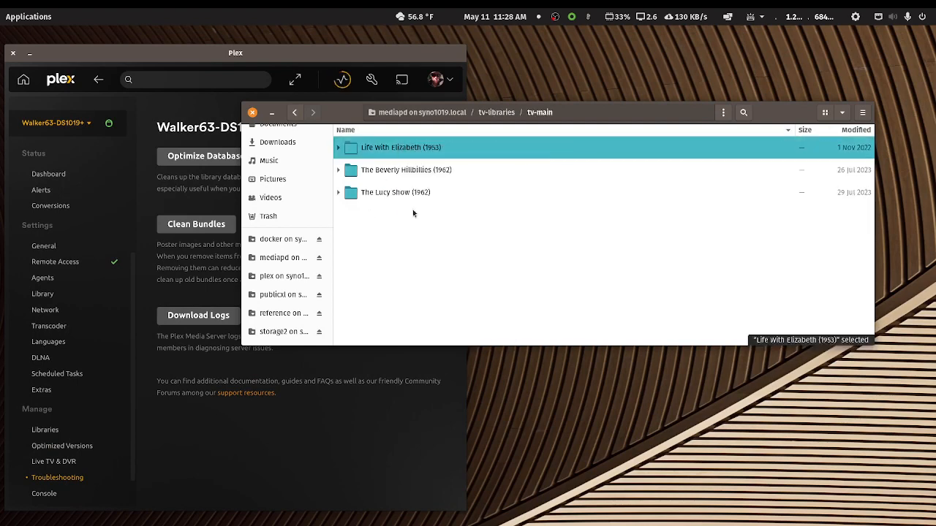
pyautogui.click(293, 112)
pyautogui.rightClick(410, 299)
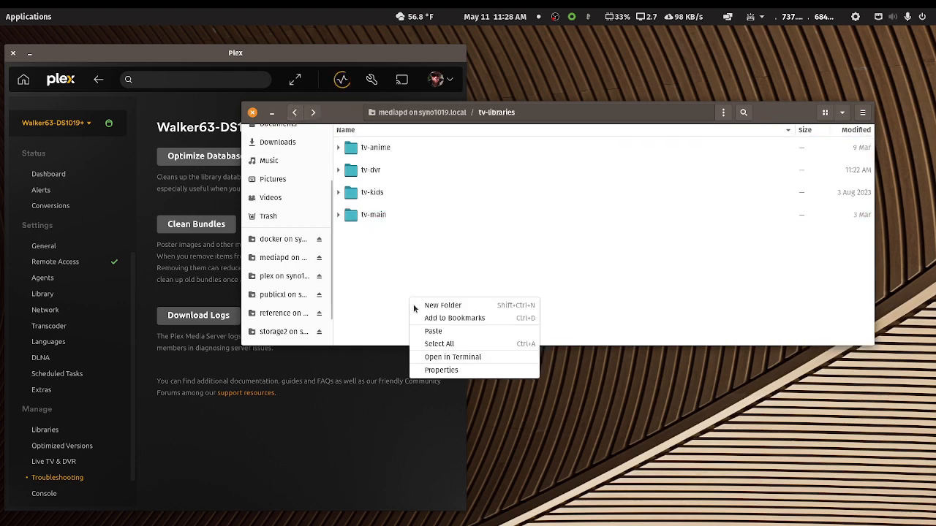
pyautogui.click(432, 332)
# Step: Switch to Plex, open the TV Shows library, scan its library files and check the server activity
pyautogui.click(412, 49)
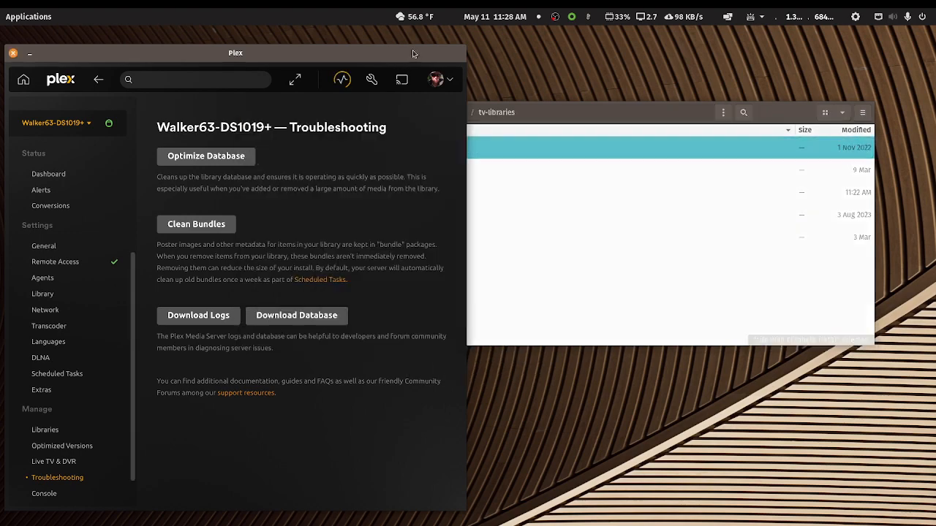
pyautogui.doubleClick(413, 50)
pyautogui.click(46, 412)
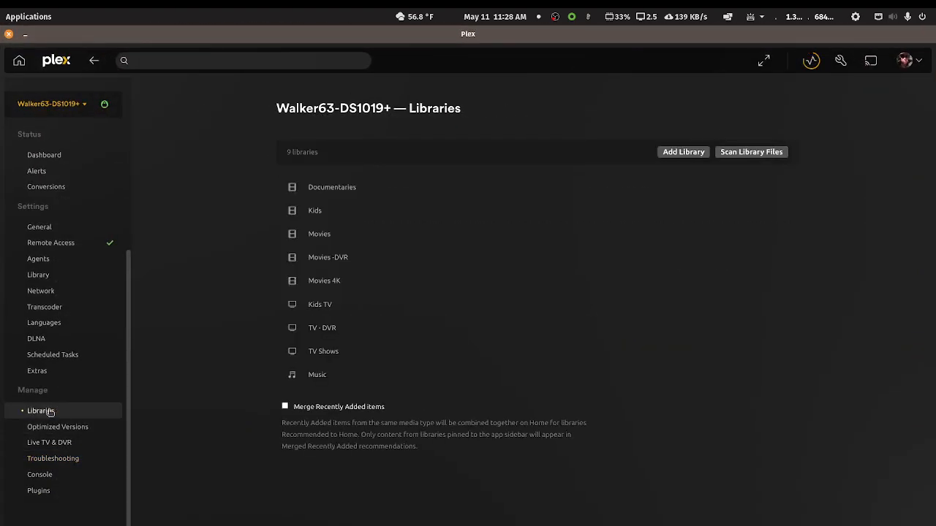
pyautogui.click(318, 351)
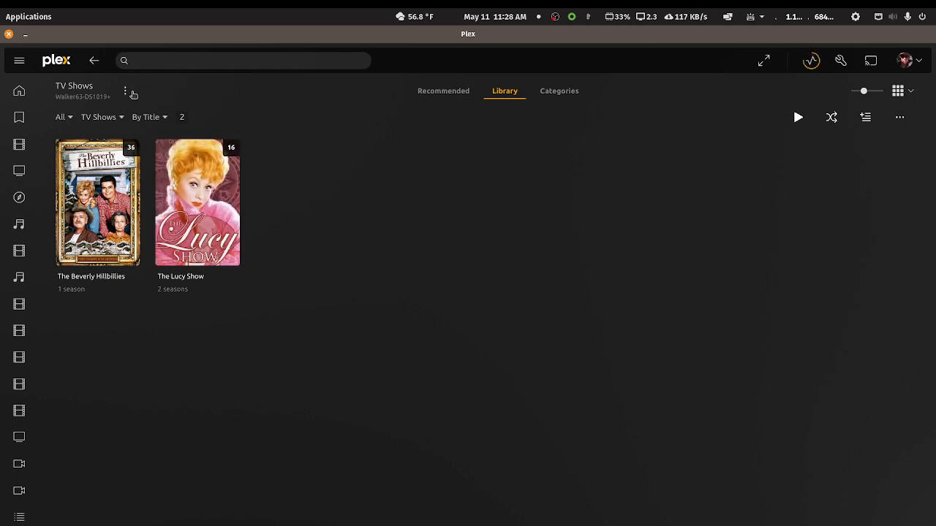
pyautogui.click(126, 93)
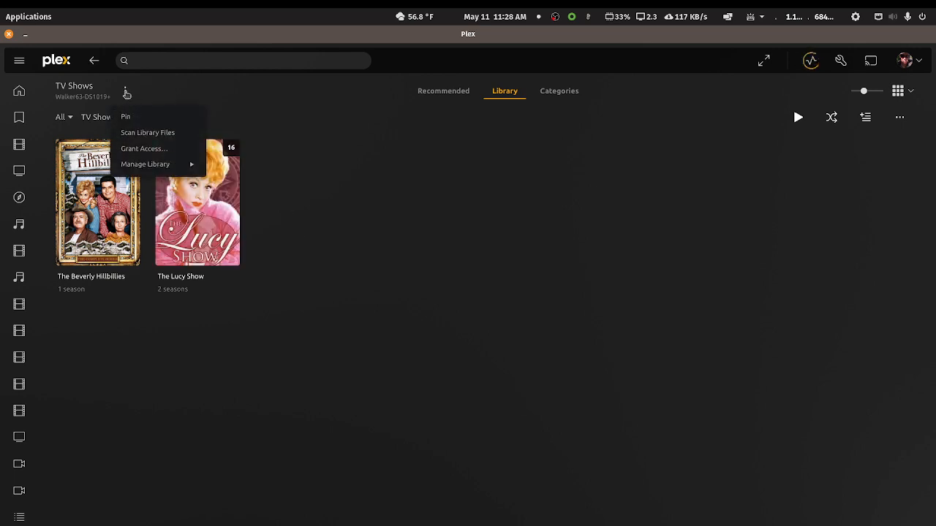
pyautogui.moveTo(145, 165)
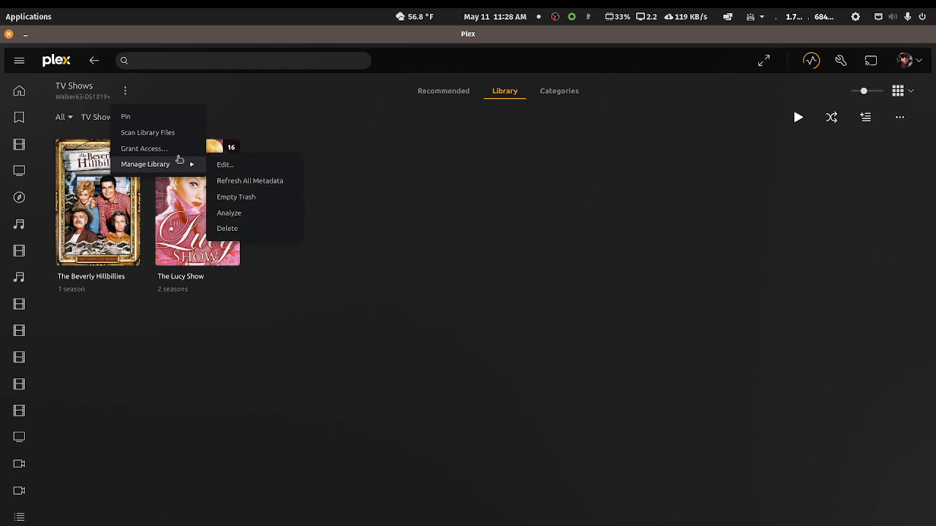
pyautogui.click(173, 135)
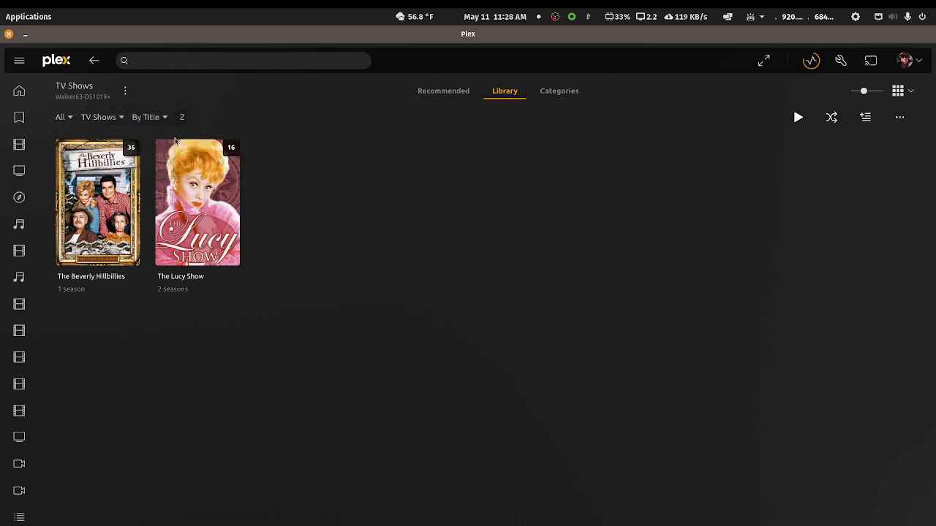
pyautogui.click(810, 62)
# Step: Empty the trash of the TV Shows library
pyautogui.click(125, 91)
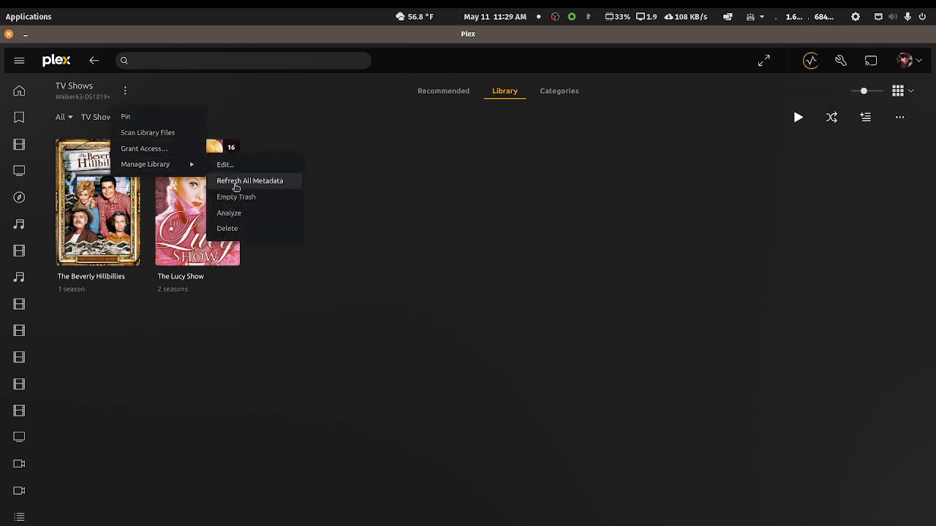
pyautogui.click(235, 198)
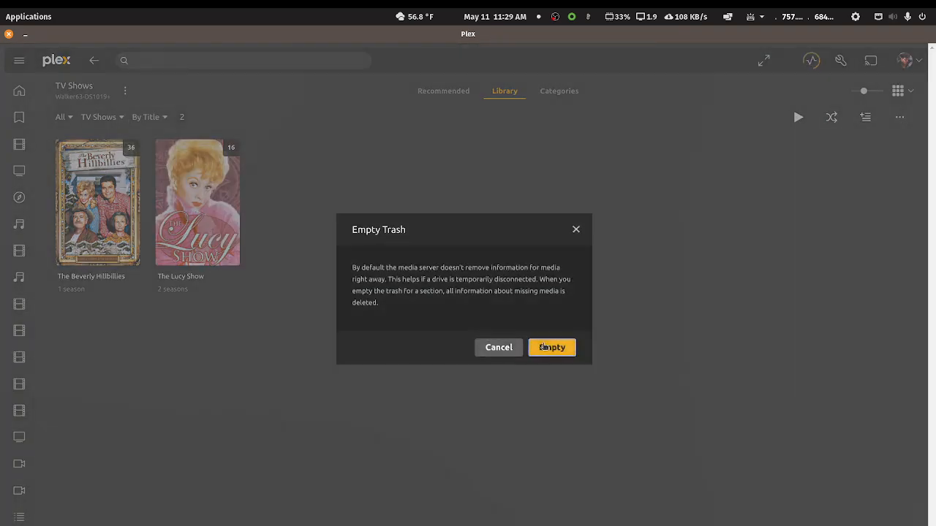
pyautogui.click(550, 349)
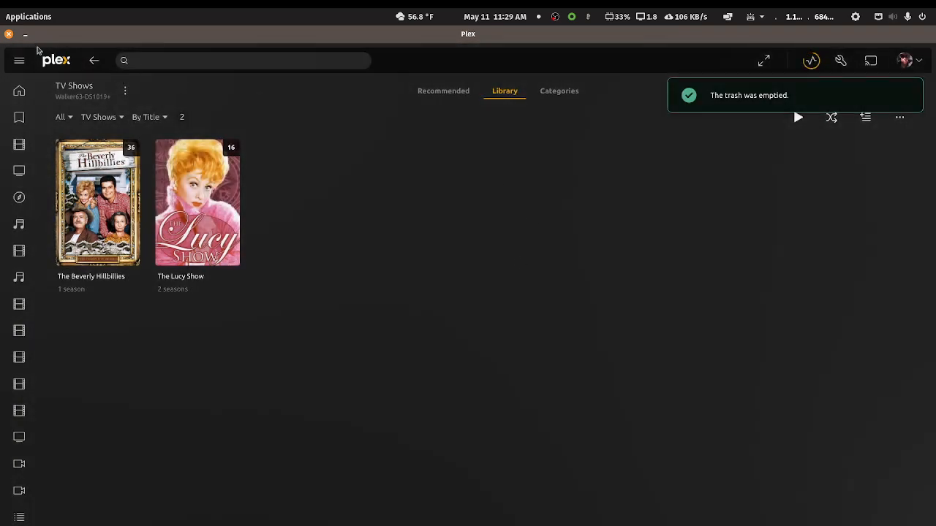
pyautogui.rightClick(207, 37)
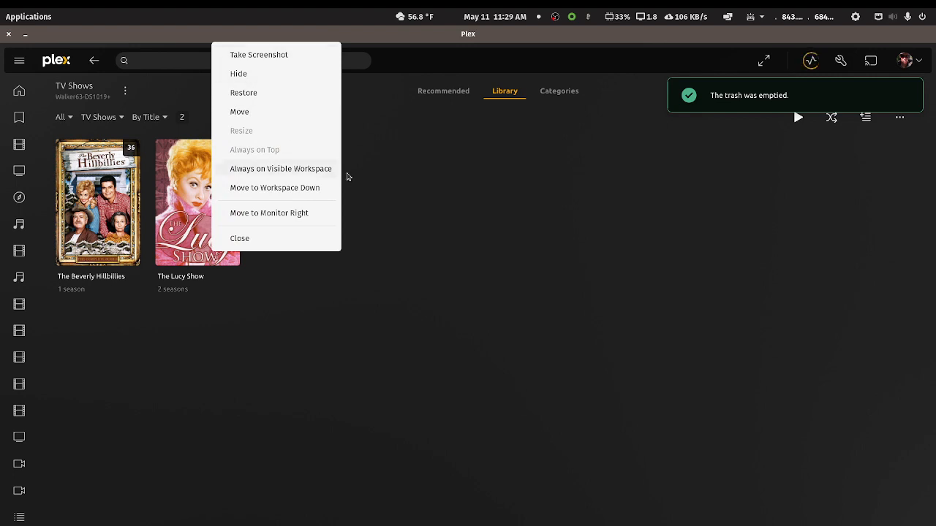
pyautogui.click(401, 181)
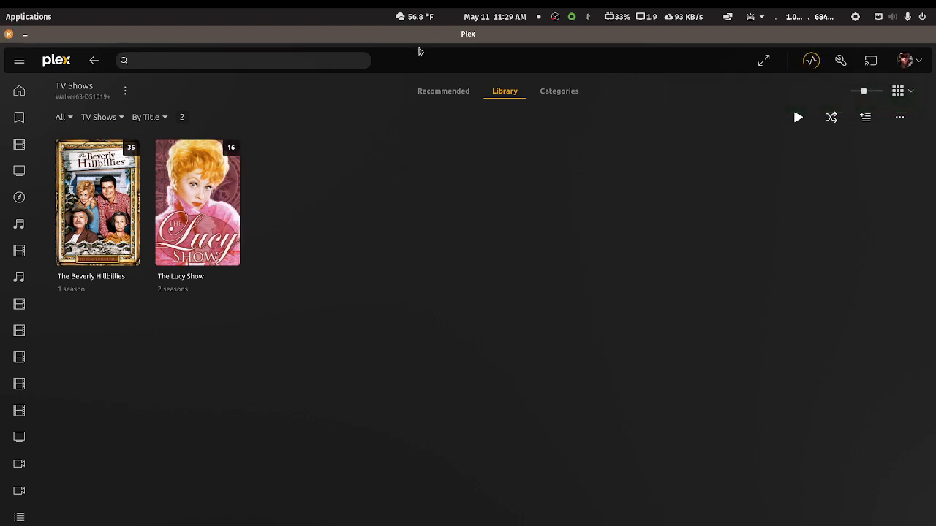
pyautogui.rightClick(425, 42)
pyautogui.click(426, 41)
pyautogui.doubleClick(425, 41)
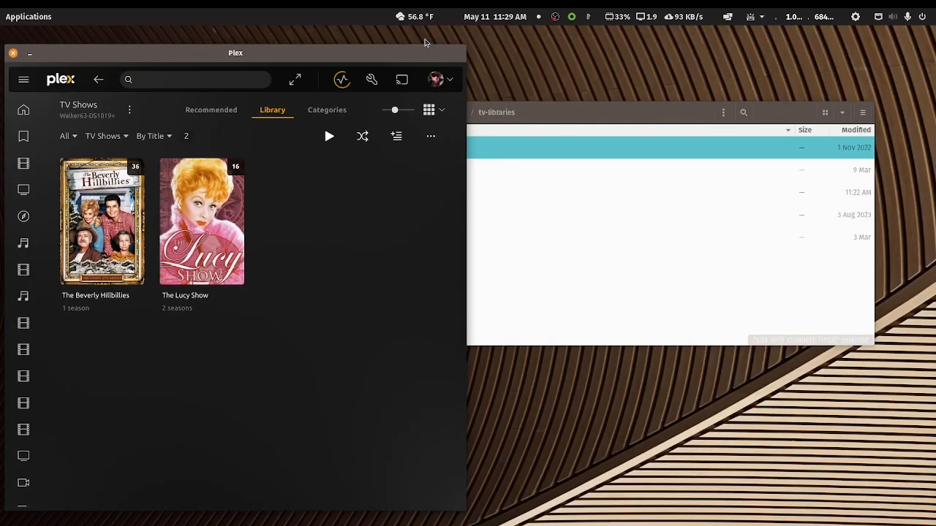
pyautogui.doubleClick(356, 56)
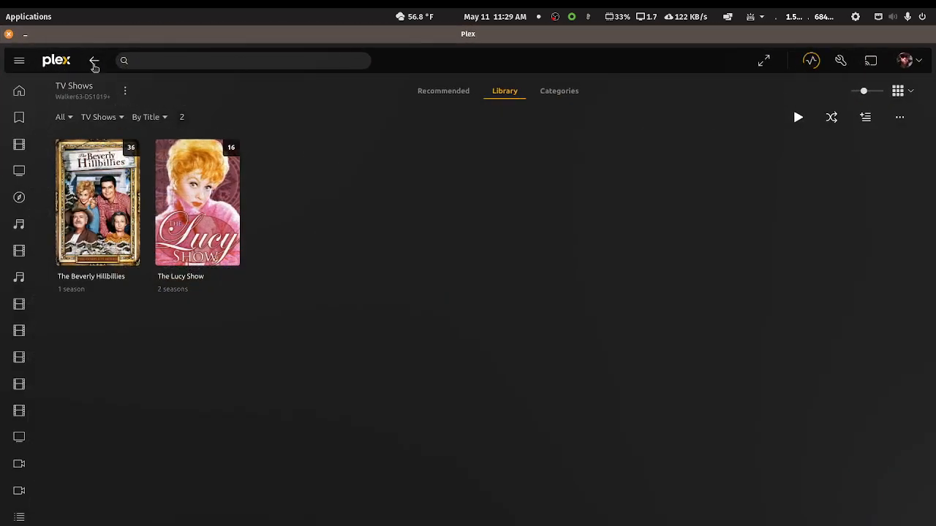
# Step: Return to the server settings and run Clean Bundles from the Troubleshooting page
pyautogui.click(94, 63)
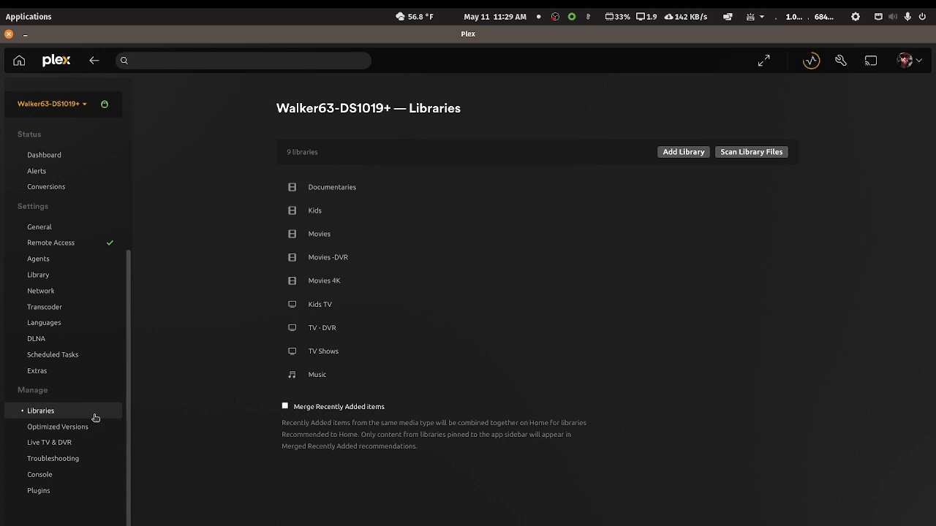
pyautogui.click(73, 458)
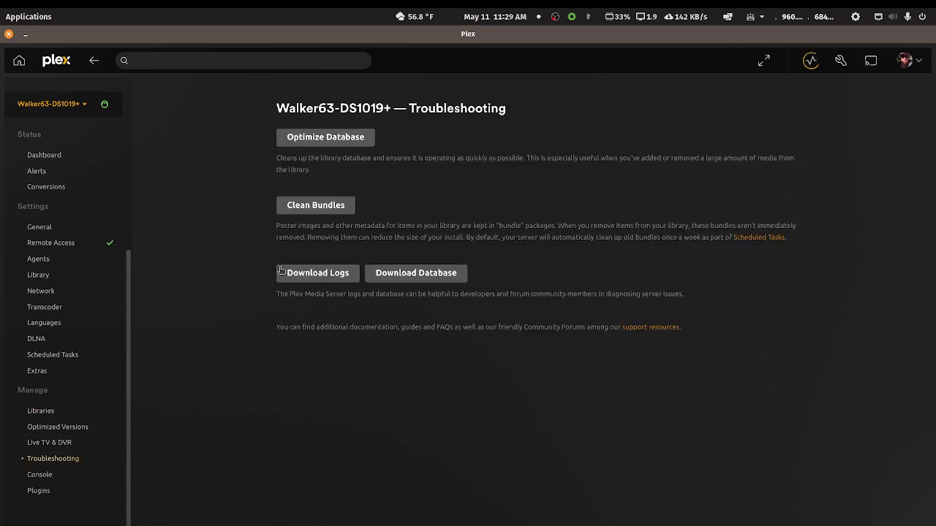
pyautogui.click(314, 212)
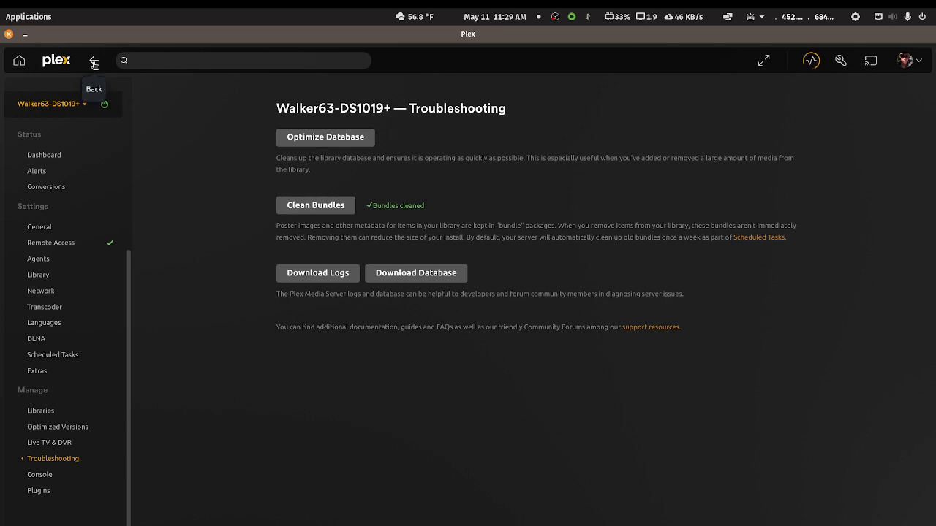
# Step: Shrink the Plex window, switch to the file manager and move the Life With Elizabeth (1953) folder back into tv-main
pyautogui.doubleClick(227, 44)
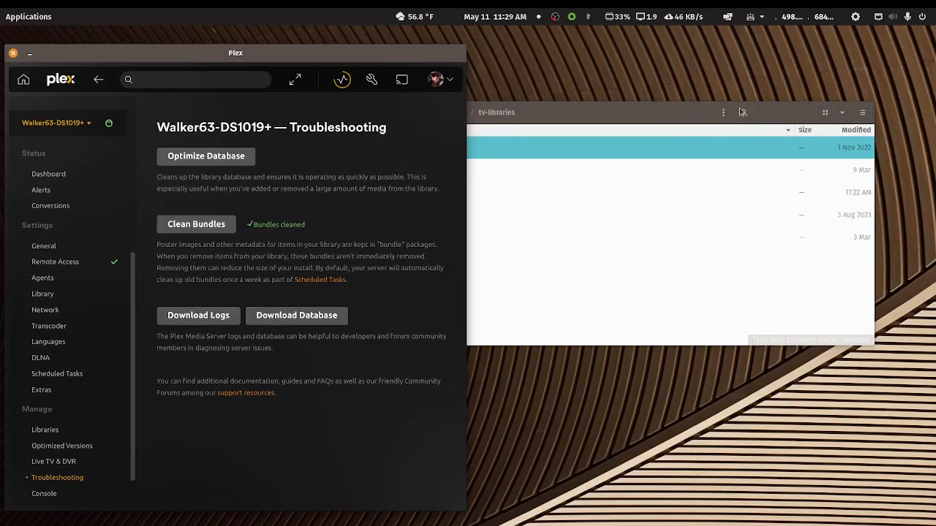
pyautogui.click(791, 113)
pyautogui.rightClick(387, 152)
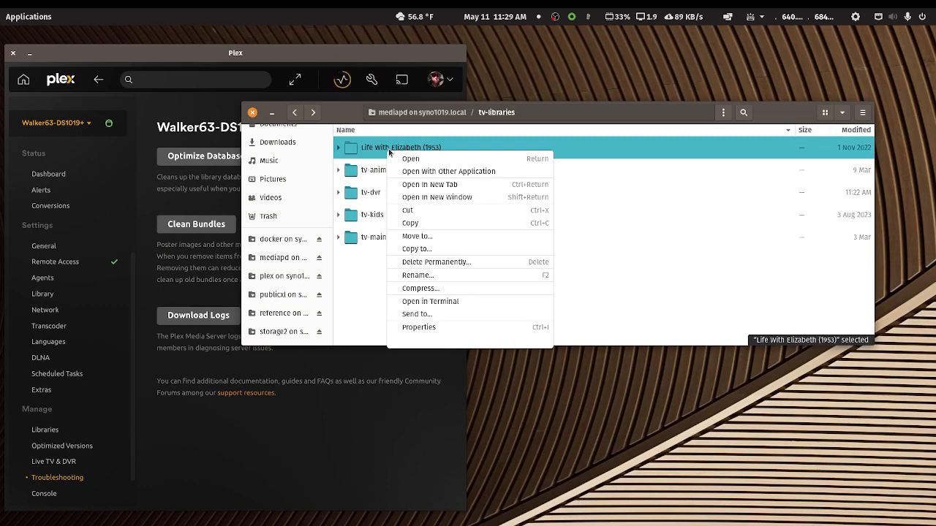
pyautogui.click(410, 211)
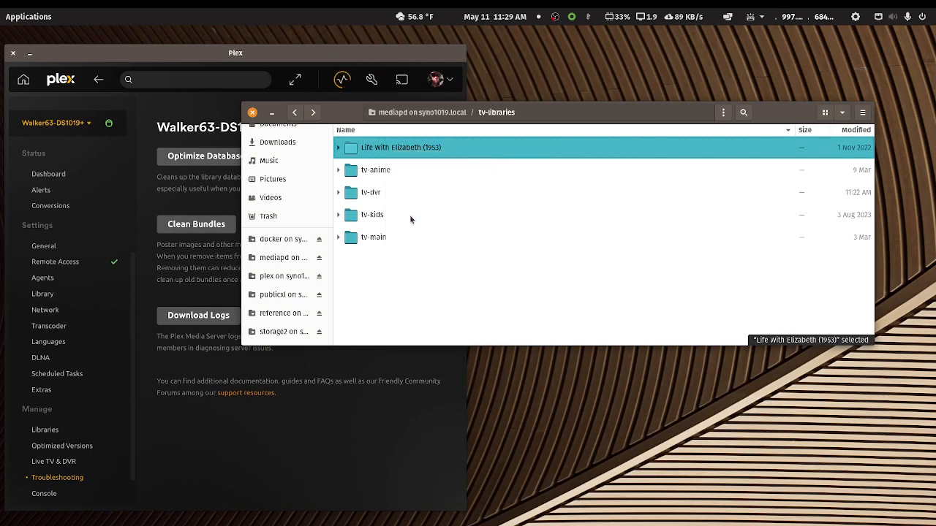
pyautogui.rightClick(378, 239)
pyautogui.click(411, 323)
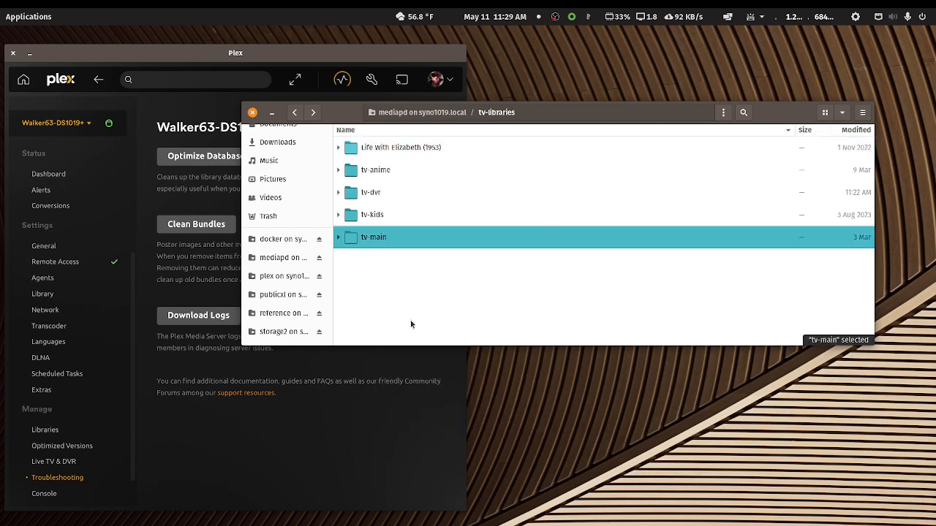
pyautogui.doubleClick(377, 219)
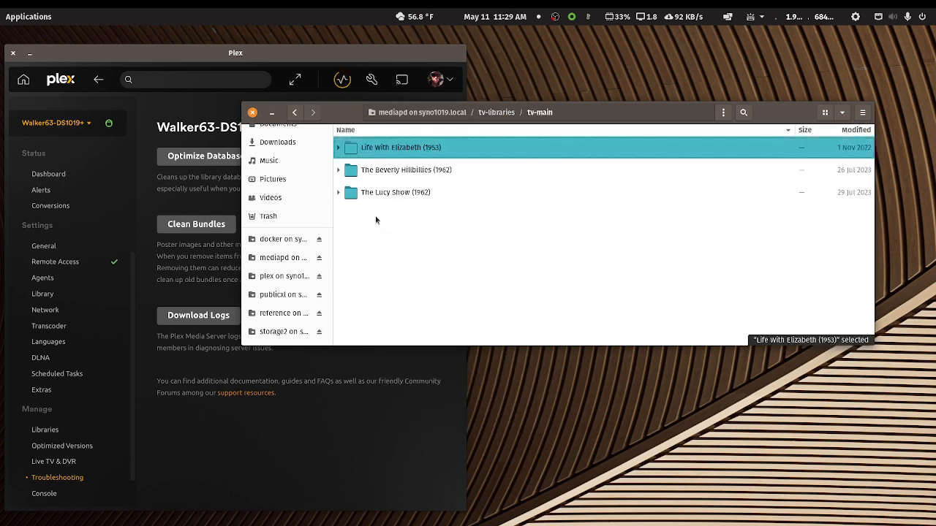
# Step: Switch to Plex, check the server activity, and view the Libraries settings page in a maximized window
pyautogui.click(319, 56)
pyautogui.click(341, 79)
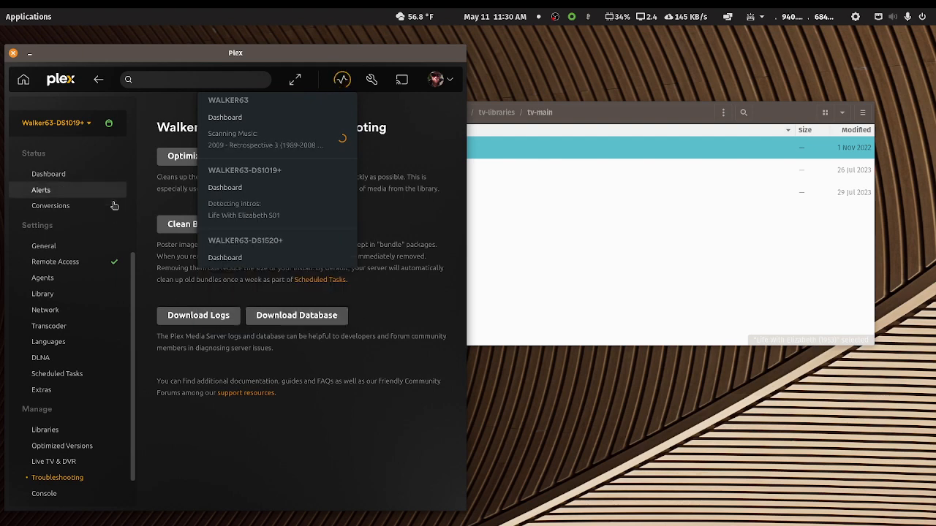
pyautogui.click(46, 430)
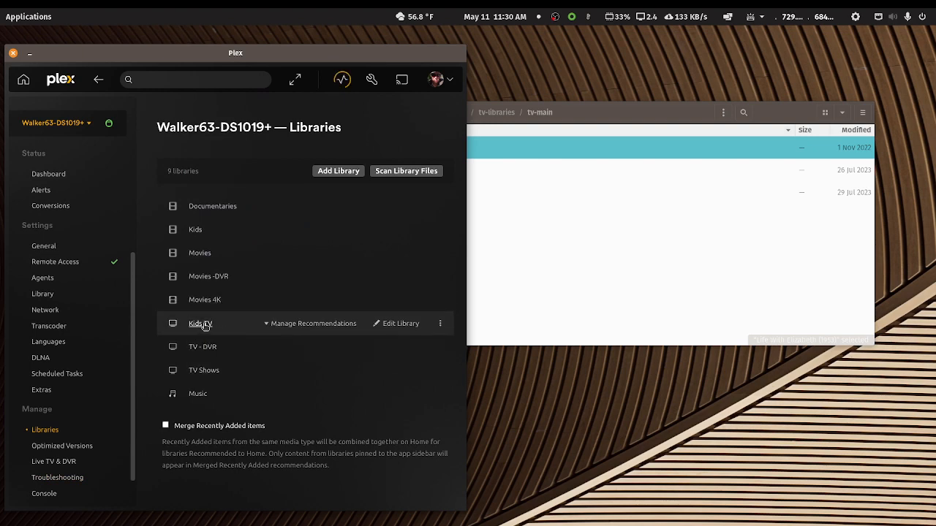
pyautogui.doubleClick(370, 53)
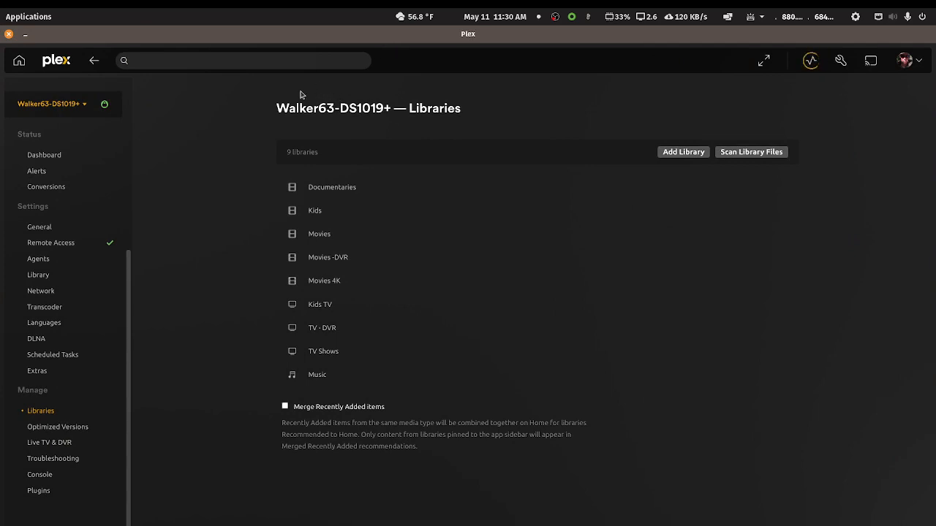
# Step: Review the Troubleshooting page, the Console server logs, and the All, Music and Photo plugin categories
pyautogui.click(52, 457)
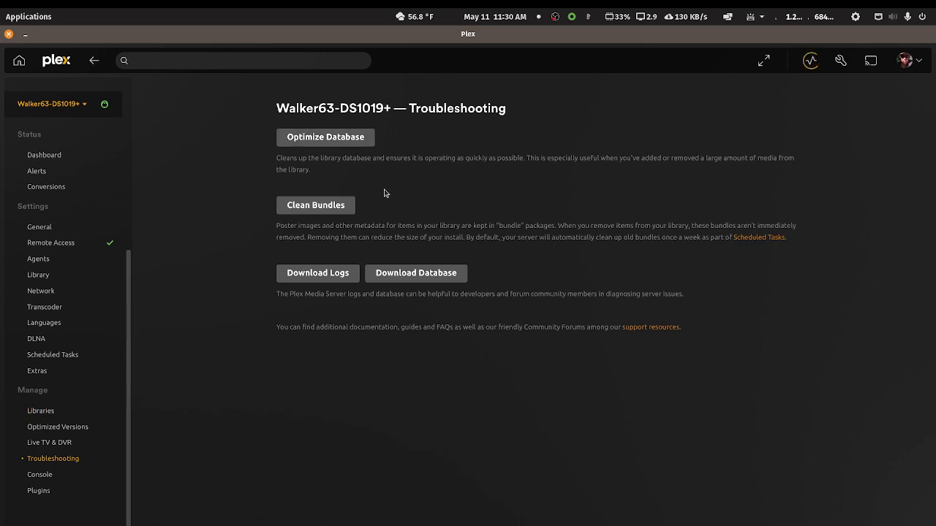
pyautogui.click(45, 475)
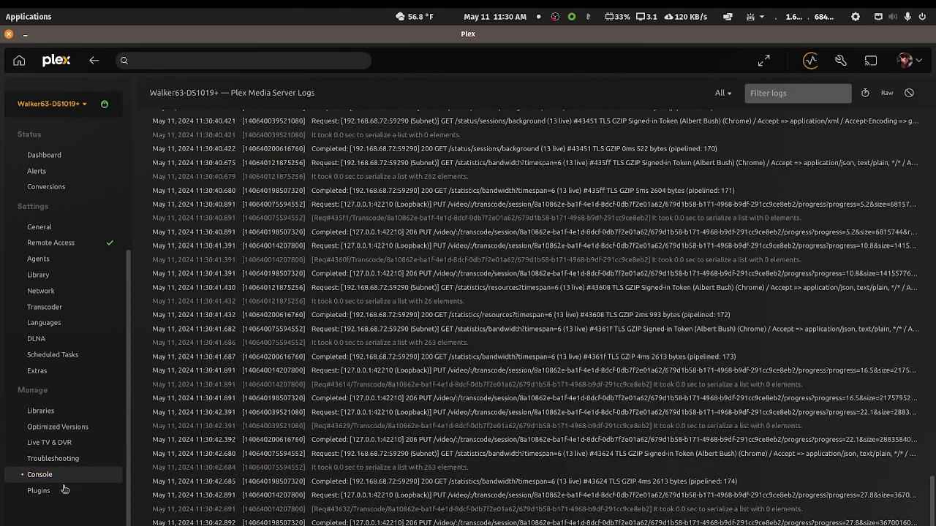
pyautogui.click(41, 492)
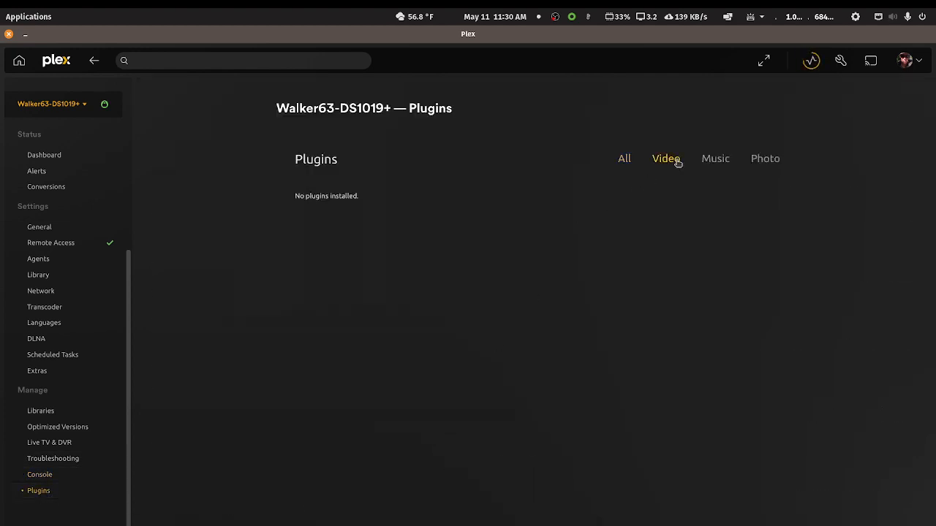
pyautogui.click(623, 161)
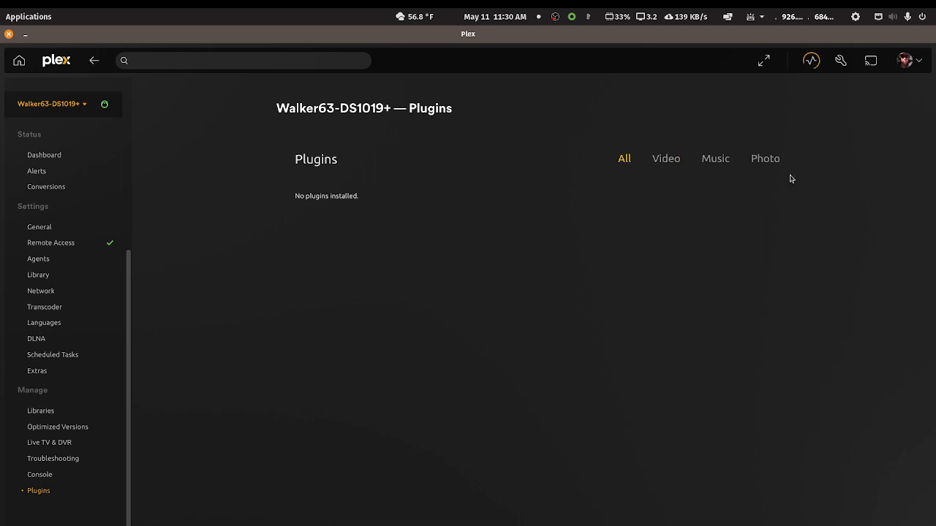
pyautogui.click(723, 162)
pyautogui.click(768, 160)
# Step: Restore the Plex window to a smaller size, move it off this screen and minimize the file manager
pyautogui.doubleClick(183, 35)
pyautogui.moveTo(180, 52); pyautogui.dragTo(935, 89)
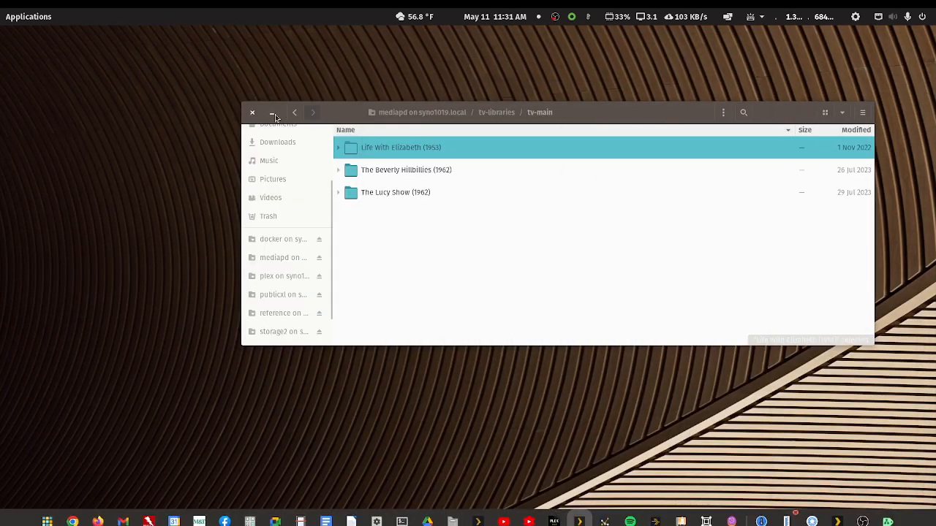
pyautogui.click(272, 114)
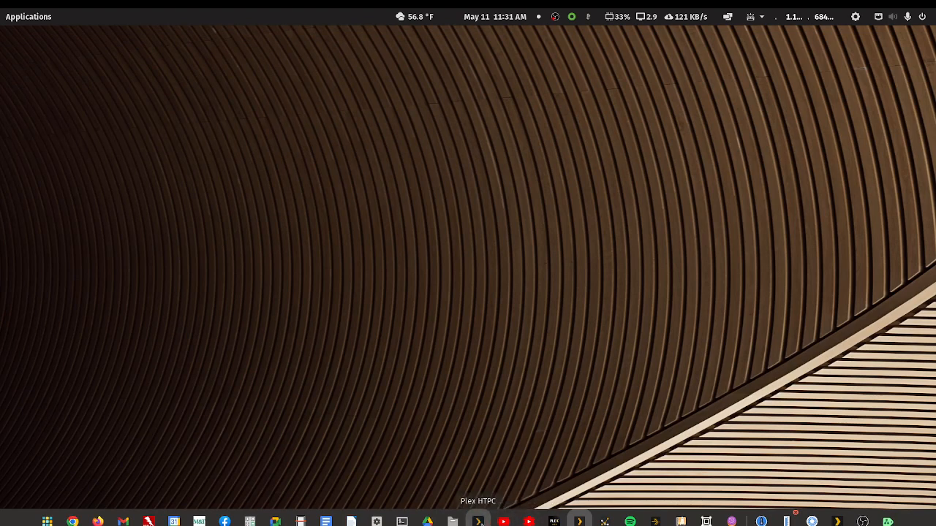
# Step: In a new Chrome window, search for plex downloads, open the Plex Media Server downloads page and maximize the window
pyautogui.rightClick(74, 521)
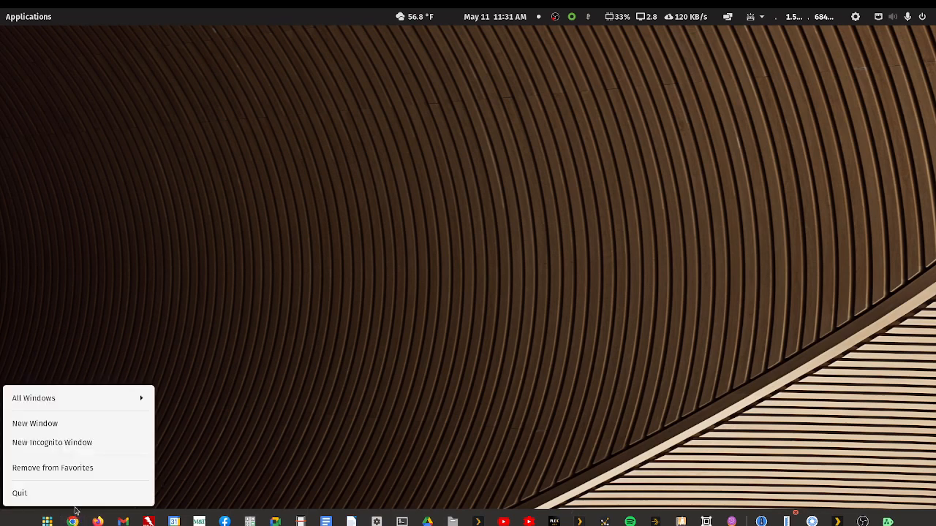
pyautogui.click(57, 424)
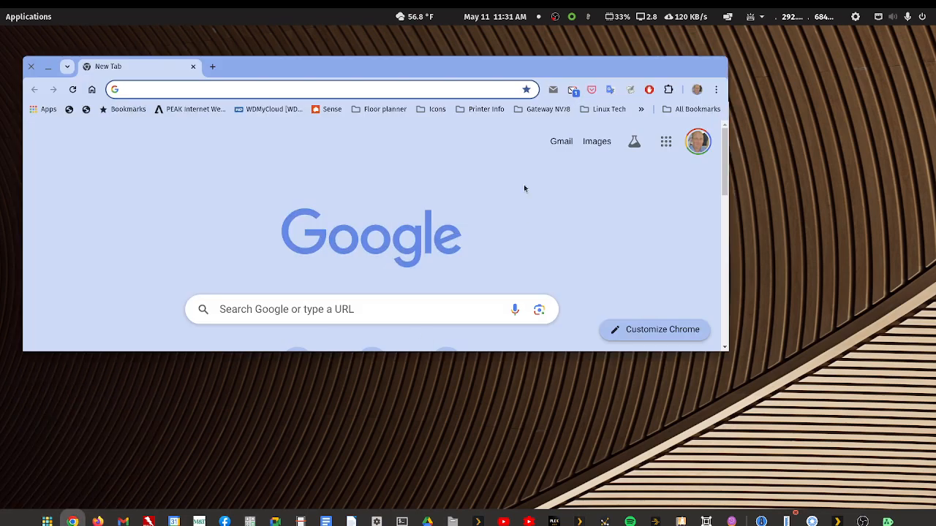
pyautogui.click(456, 92)
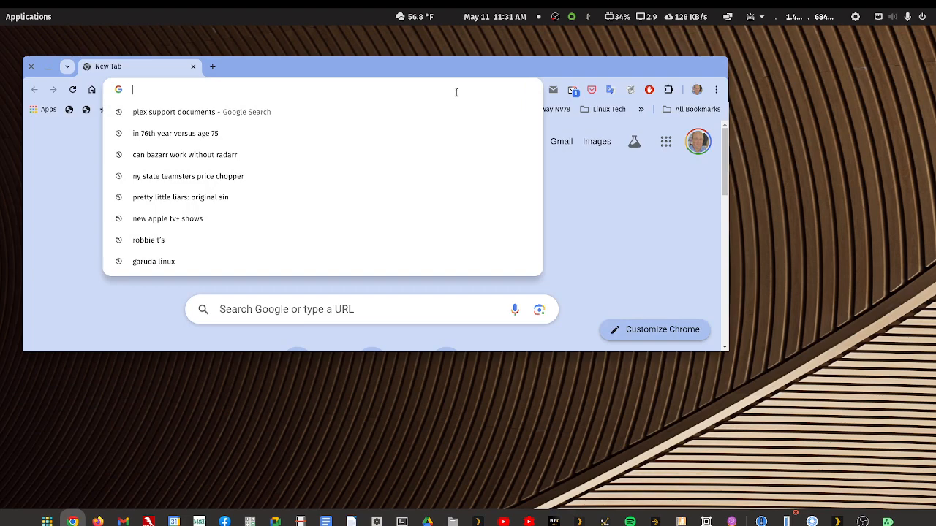
pyautogui.write('plex d')
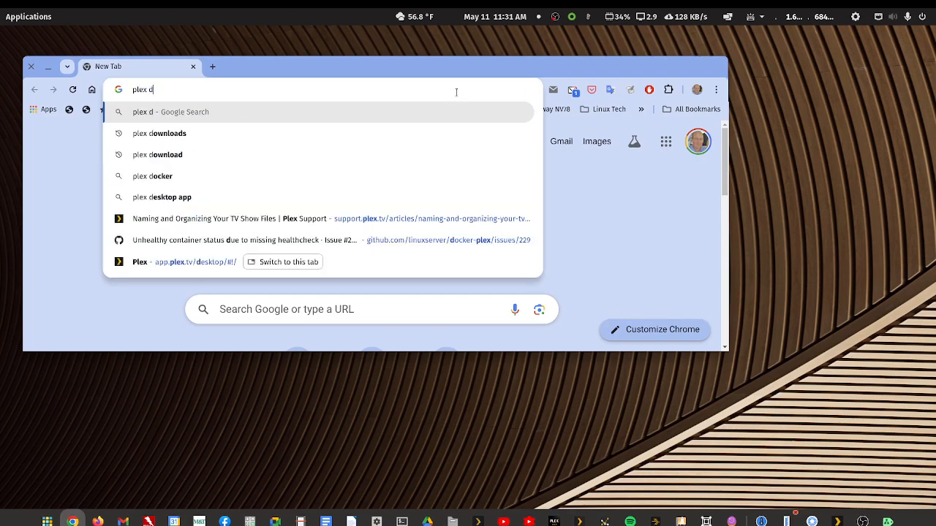
pyautogui.write('ownloads')
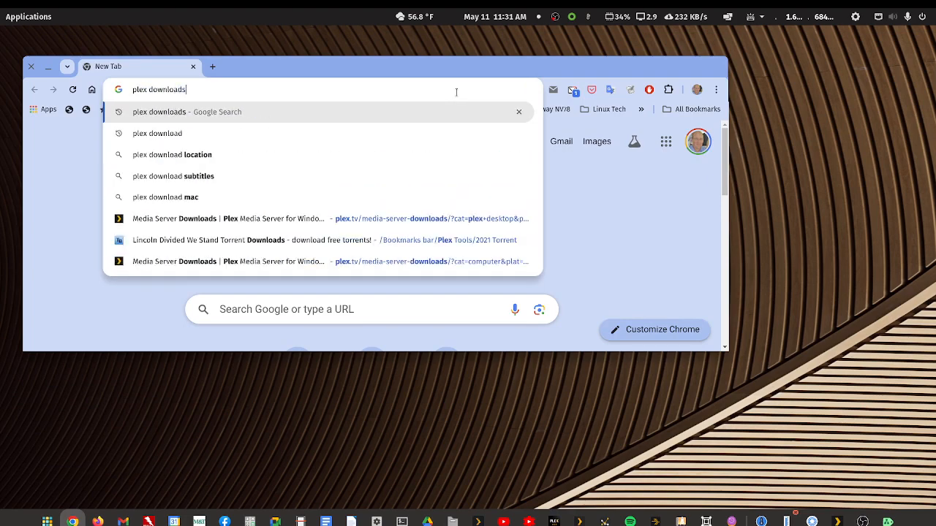
pyautogui.press('Return')
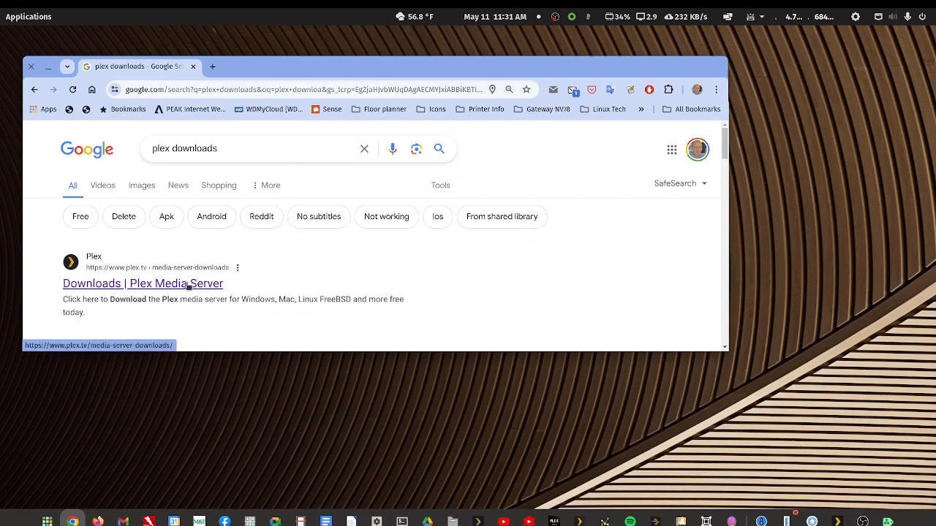
pyautogui.click(188, 285)
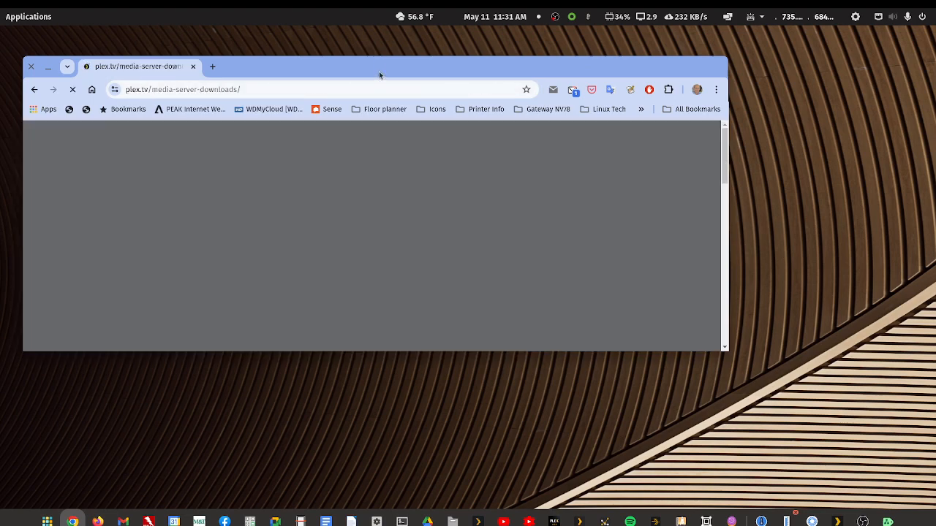
pyautogui.doubleClick(379, 71)
# Step: Review the computer and NAS platforms offered for Plex Media Server, keeping Linux selected
pyautogui.scroll(-3, 370, 316)
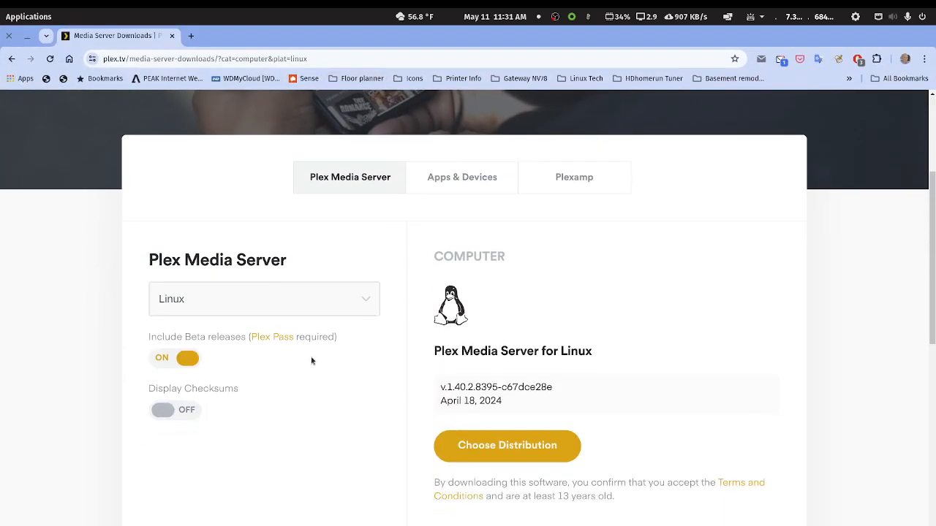
pyautogui.click(368, 305)
pyautogui.scroll(-1, 359, 229)
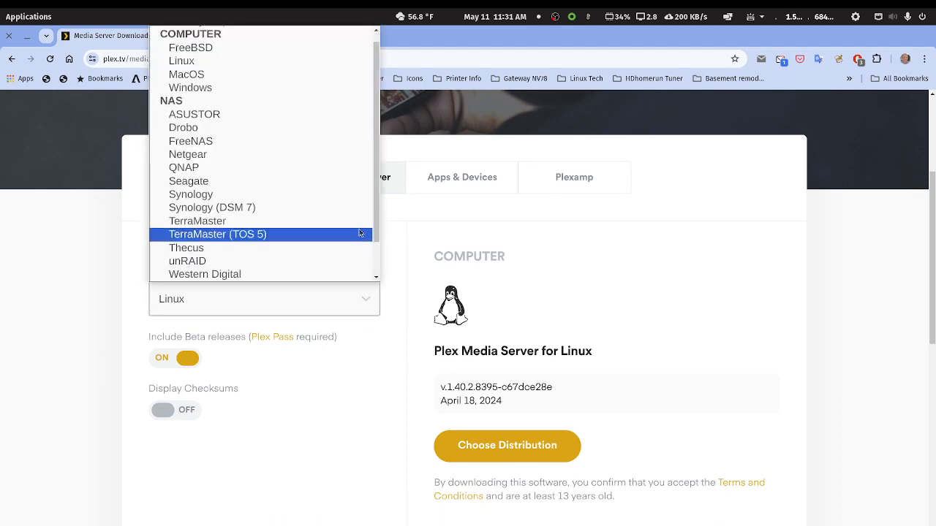
pyautogui.moveTo(375, 212); pyautogui.dragTo(375, 195)
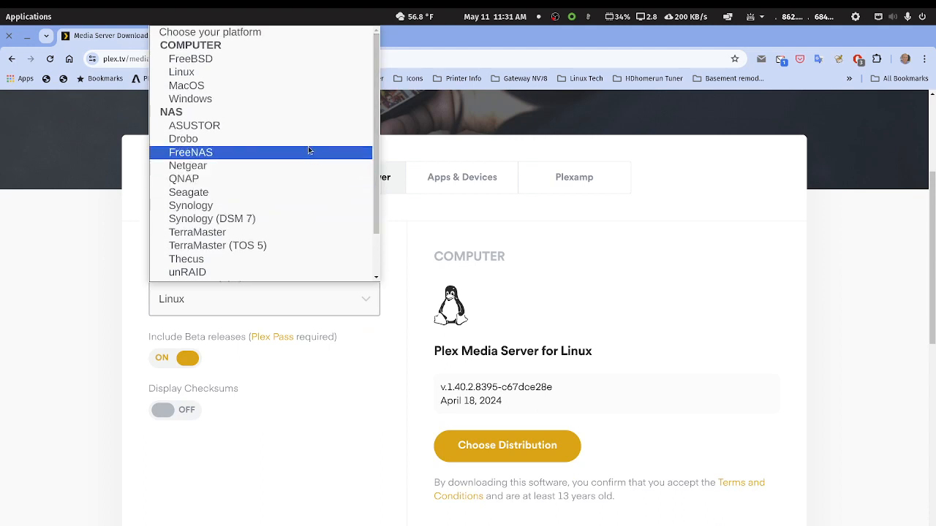
pyautogui.scroll(-1, 308, 149)
pyautogui.scroll(1, 307, 175)
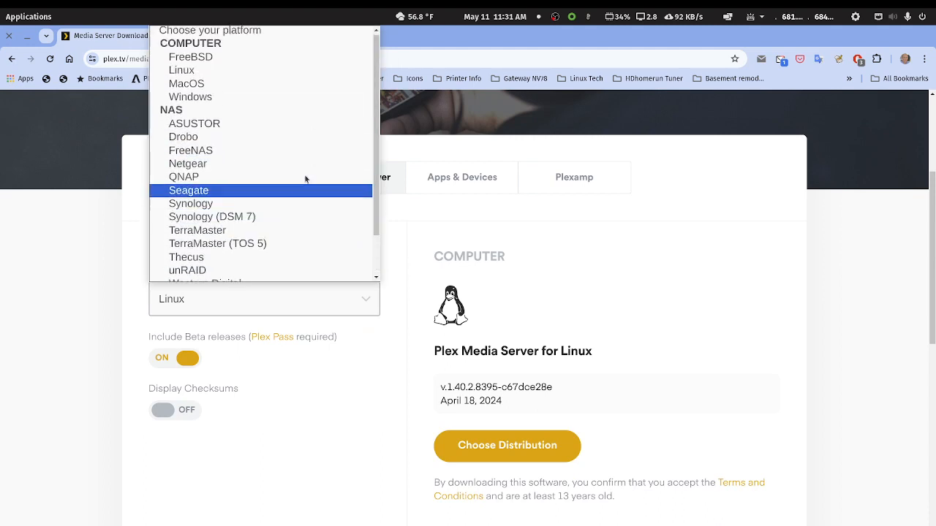
pyautogui.click(383, 428)
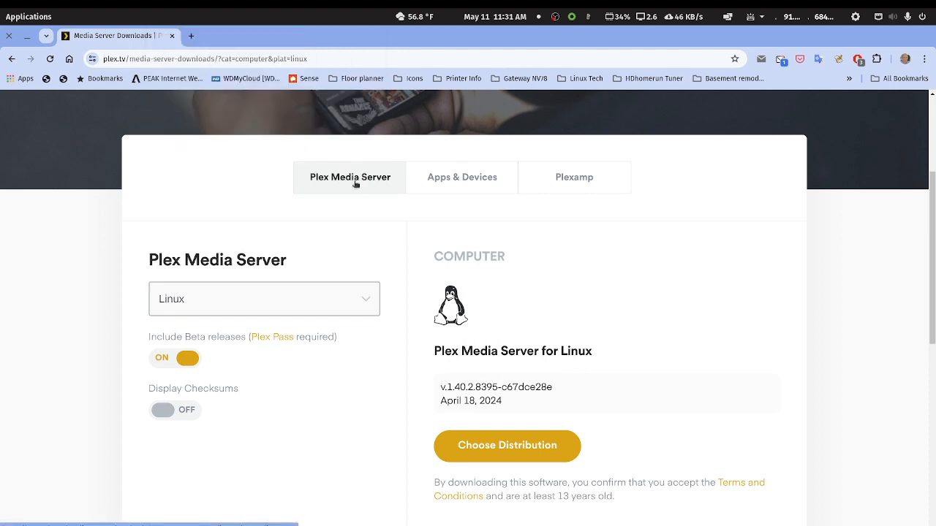
# Step: Switch to the Apps & Devices downloads and display the Plex HTPC version for Windows
pyautogui.click(462, 185)
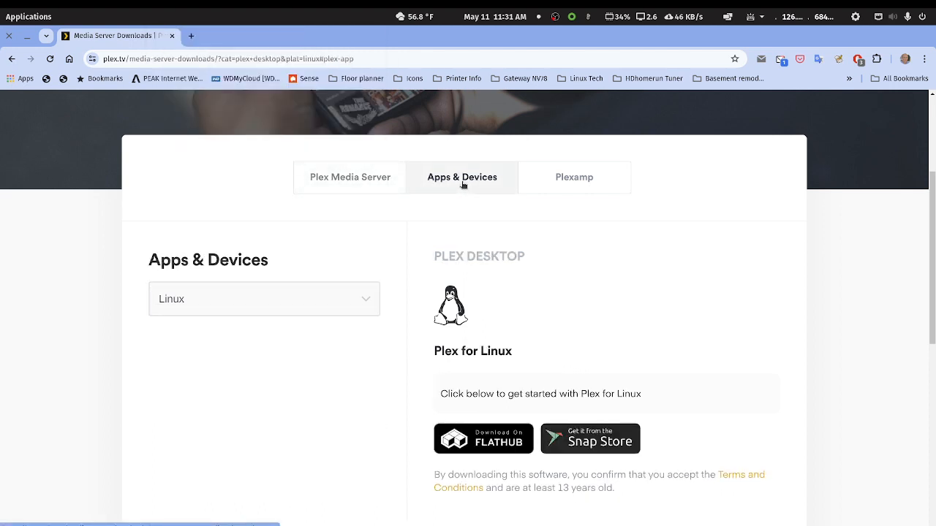
pyautogui.click(366, 301)
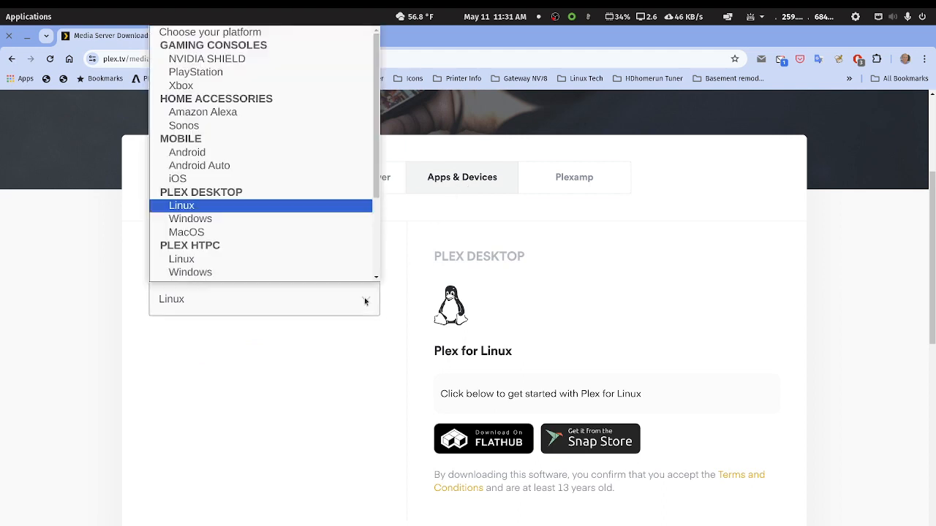
pyautogui.moveTo(373, 181); pyautogui.dragTo(375, 221)
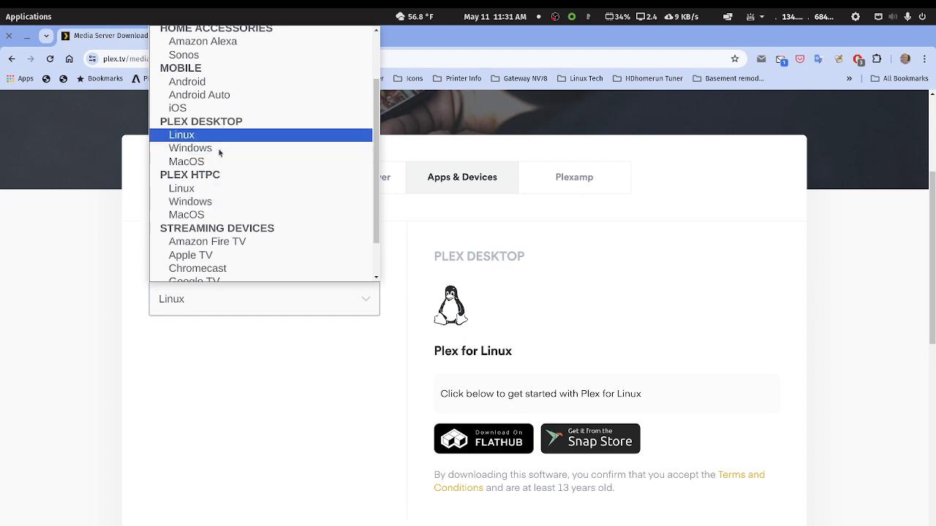
pyautogui.click(199, 203)
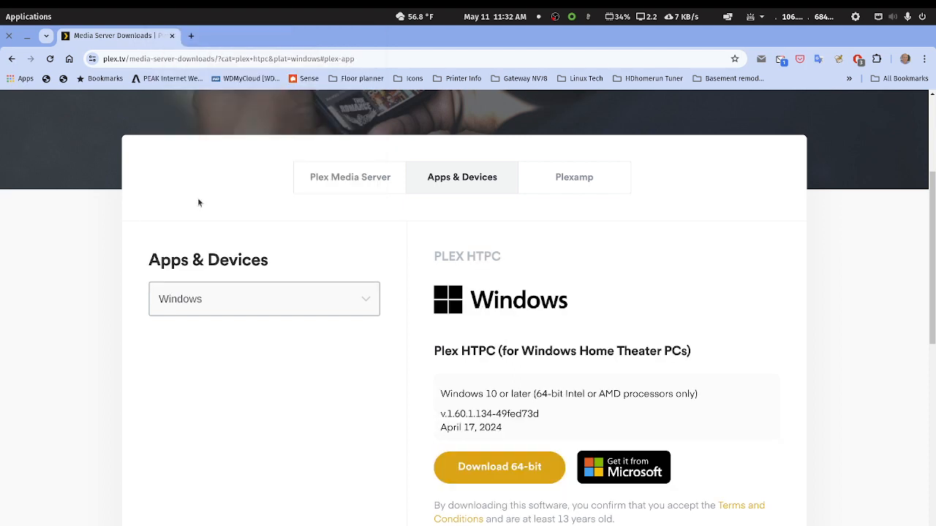
# Step: View the Plex Desktop downloads for Linux and MacOS, highlight the MacOS system requirement, and close the page
pyautogui.scroll(-3, 614, 357)
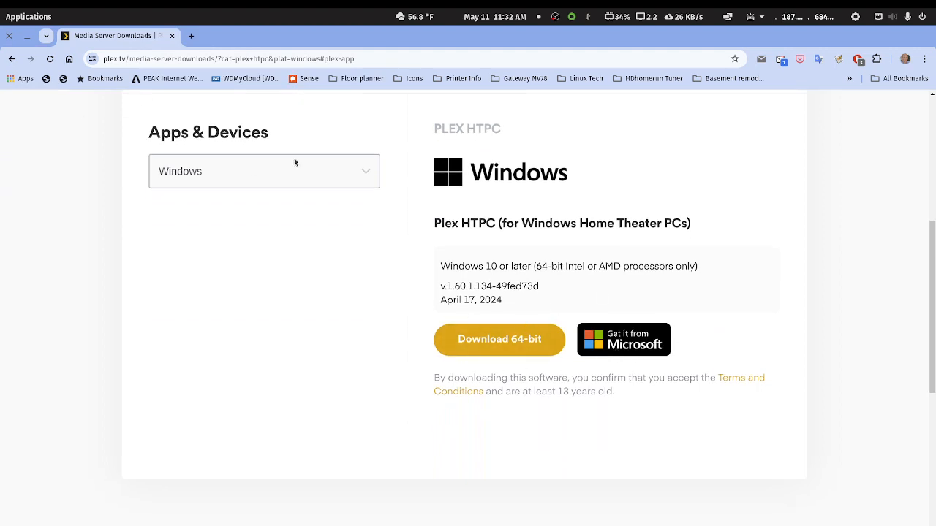
pyautogui.click(371, 175)
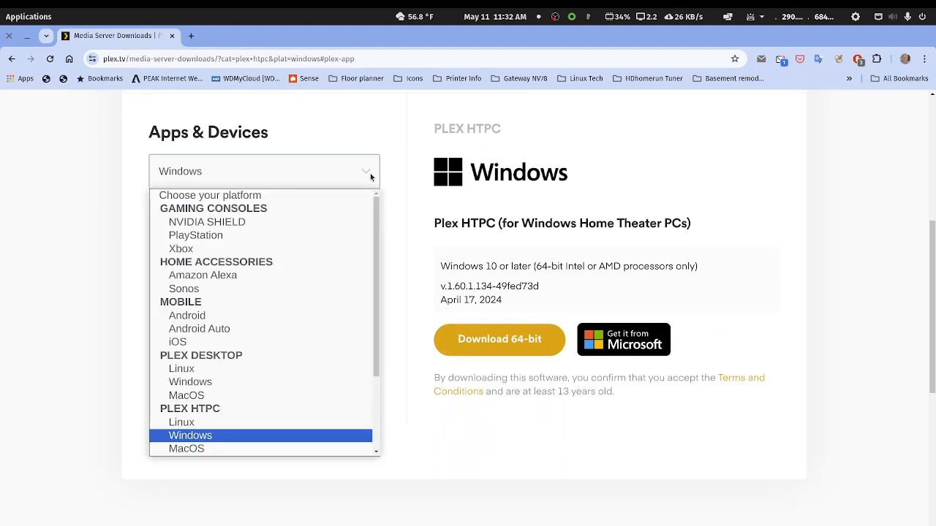
pyautogui.click(254, 366)
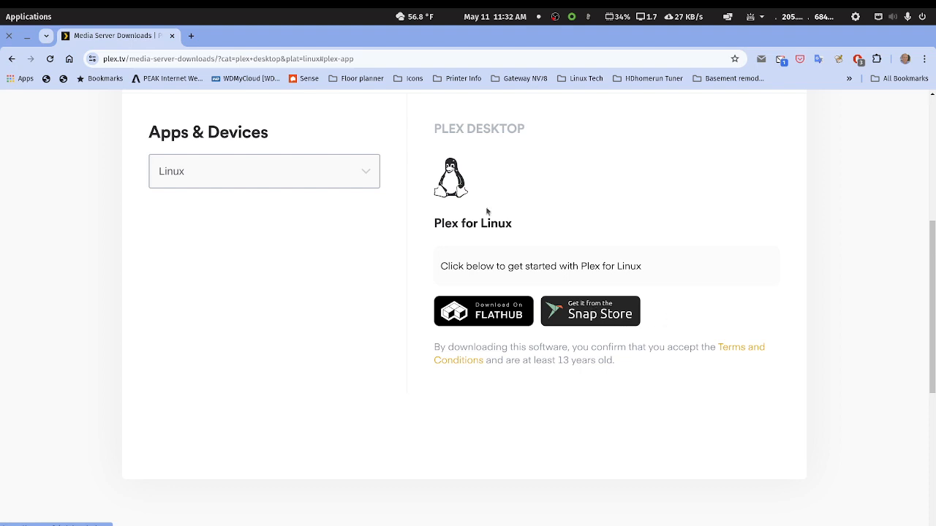
pyautogui.click(369, 173)
pyautogui.click(189, 395)
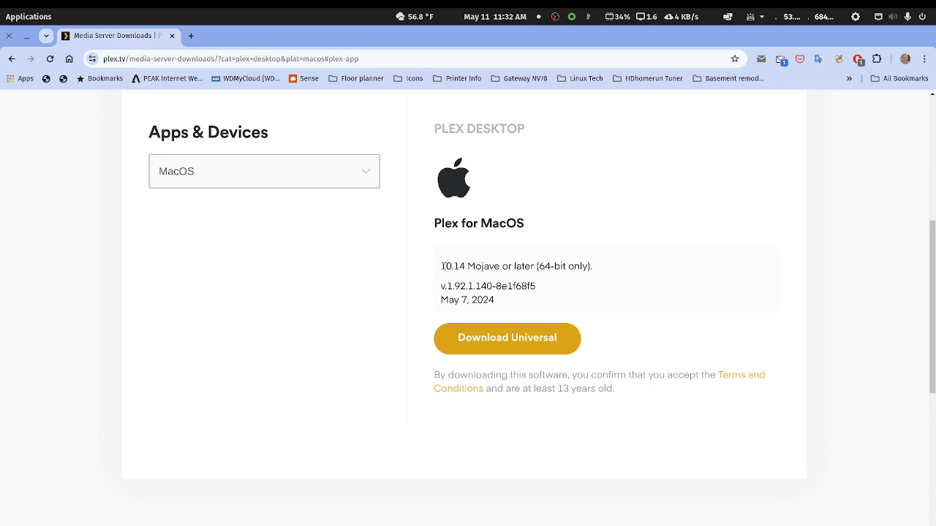
pyautogui.moveTo(444, 266); pyautogui.dragTo(592, 268)
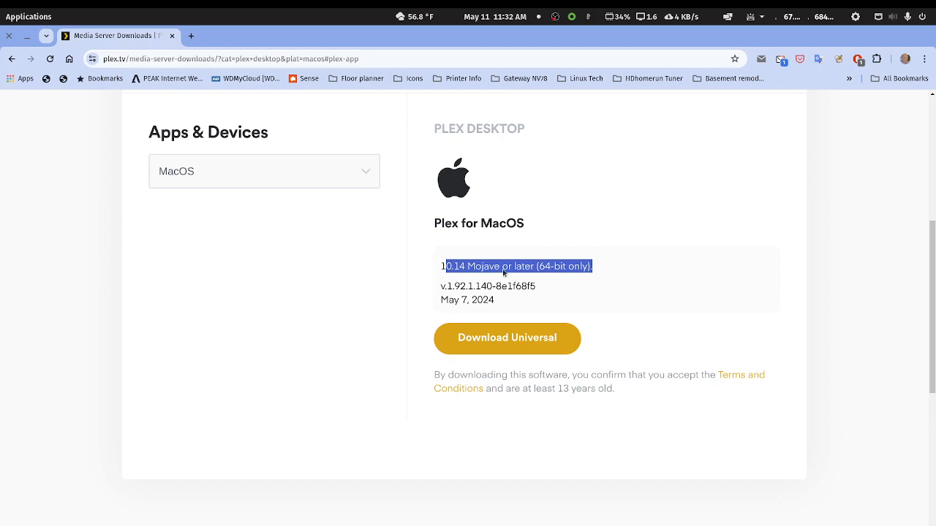
pyautogui.click(173, 35)
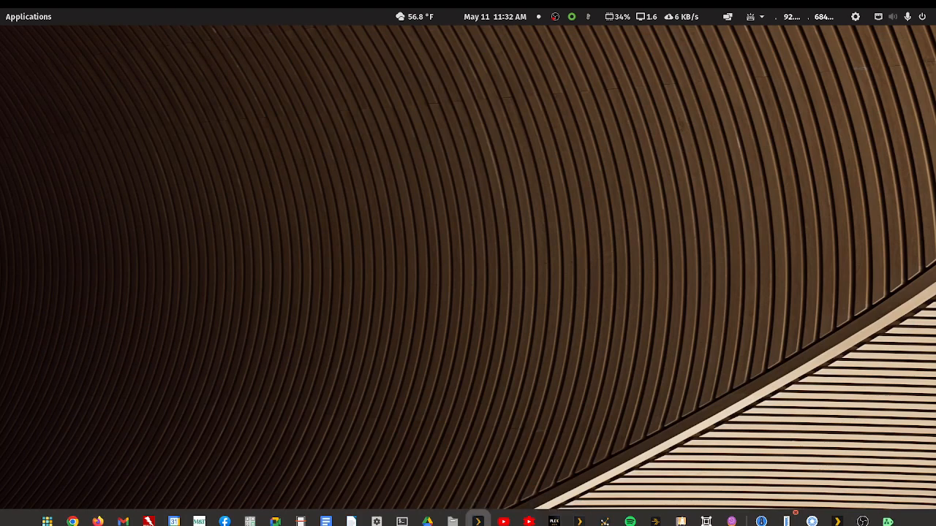
# Step: Bring the Plex HTPC window onto this screen, finish setup with Walker63-DS1019+ as preferred server and all navigation sources kept, and maximize it
pyautogui.moveTo(935, 117); pyautogui.dragTo(431, 35)
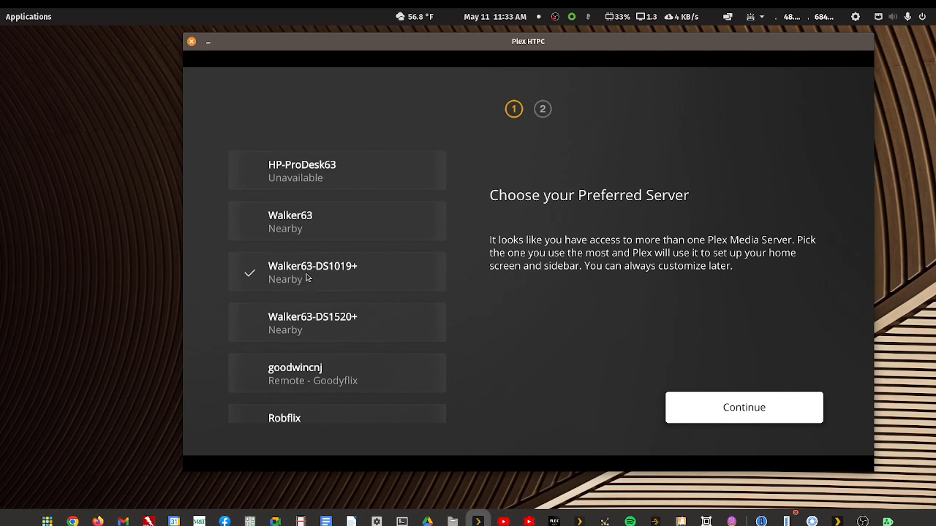
pyautogui.click(778, 414)
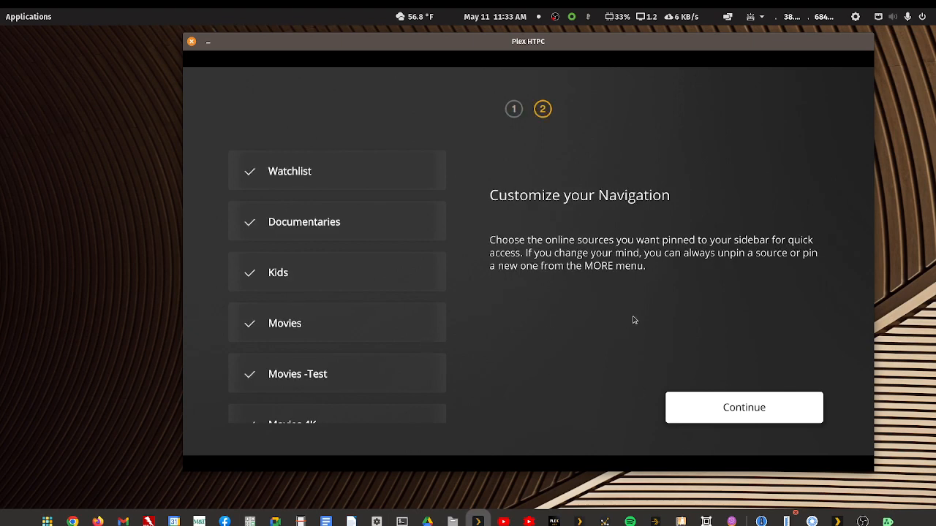
pyautogui.click(298, 288)
pyautogui.click(295, 283)
pyautogui.click(718, 401)
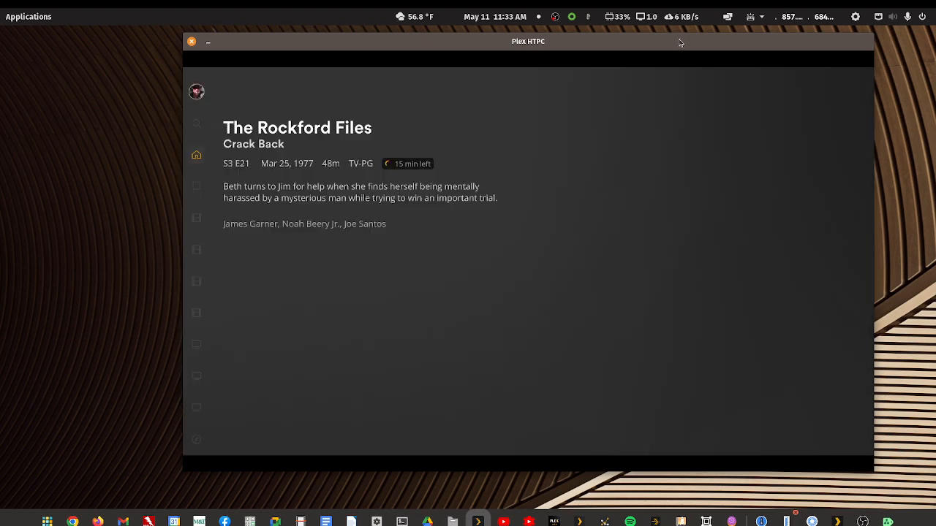
pyautogui.doubleClick(678, 42)
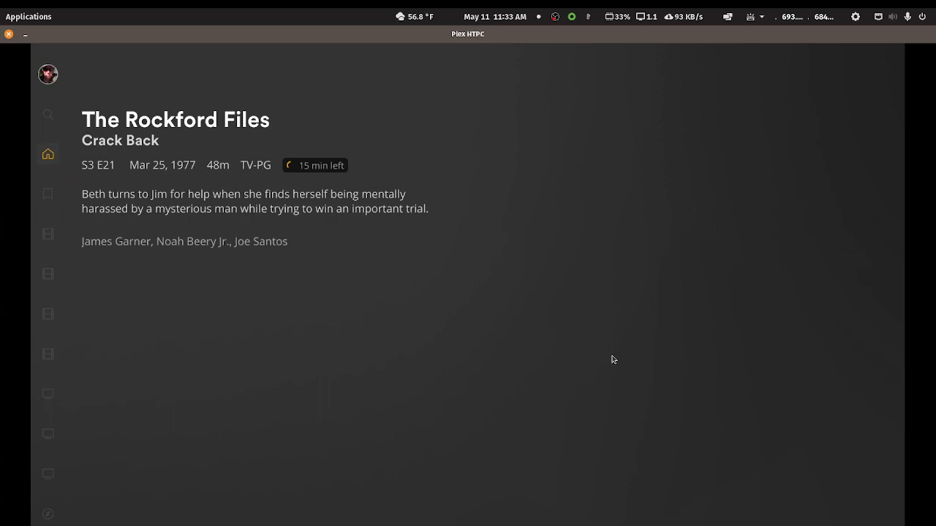
# Step: Expand the Plex HTPC sidebar and view the Movies -DVR library
pyautogui.press('Left')
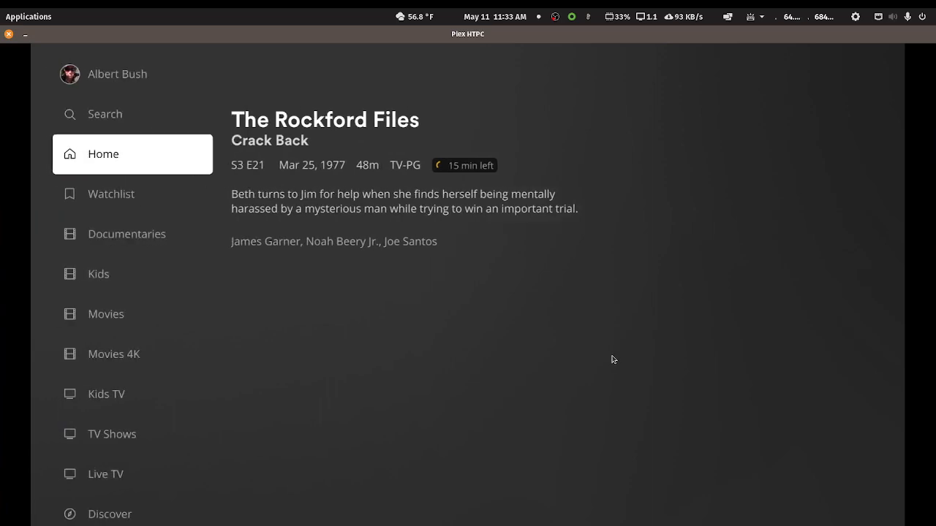
pyautogui.press('Down')
pyautogui.press('Down')
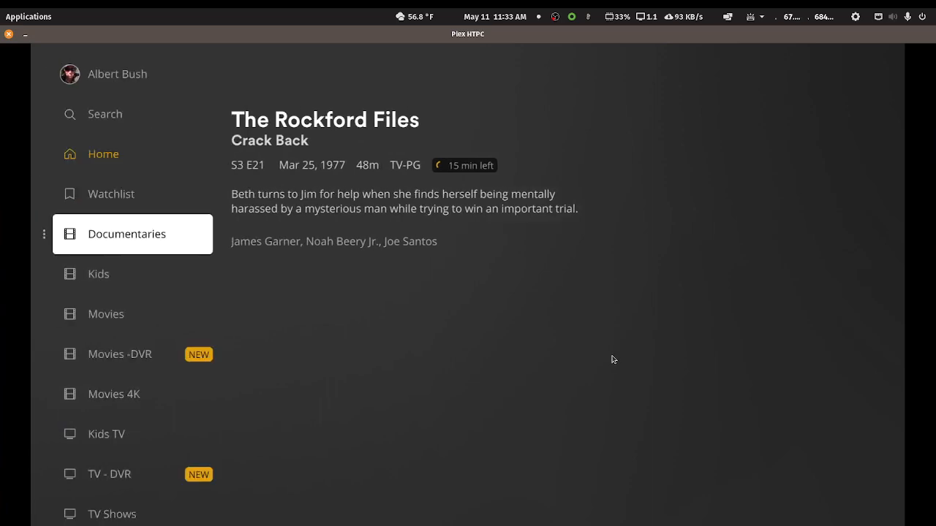
pyautogui.press('Down')
pyautogui.press('Down')
pyautogui.press('Down')
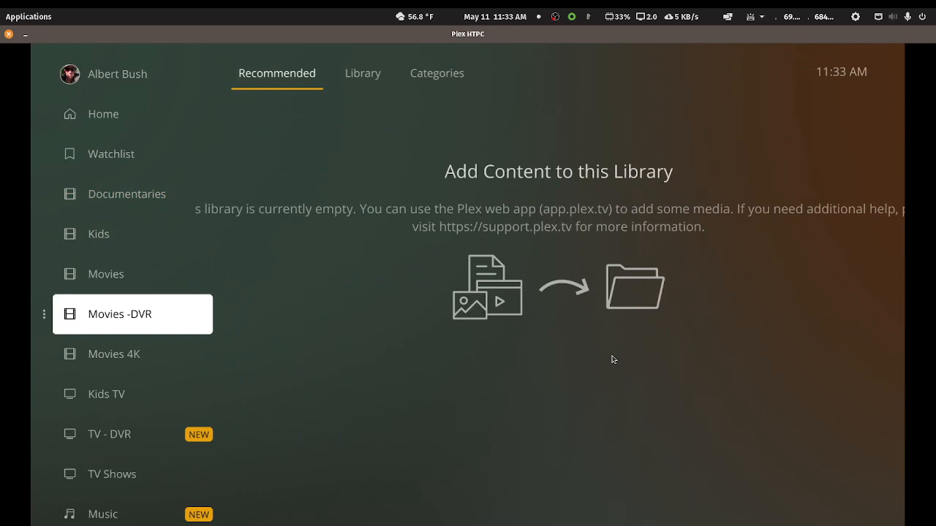
# Step: View the TV - DVR library and the Music library below it in the sidebar
pyautogui.press('Up')
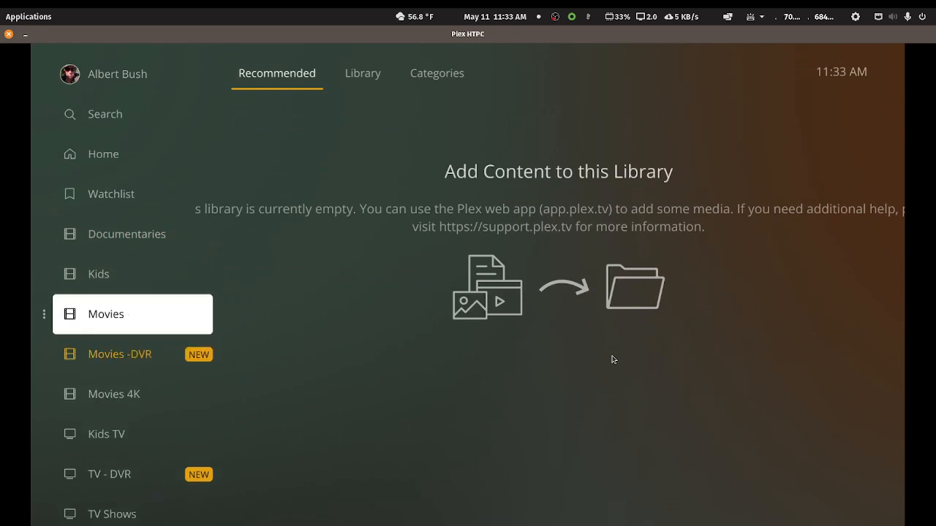
pyautogui.press('Down')
pyautogui.press('Down')
pyautogui.press('Down')
pyautogui.press('Down')
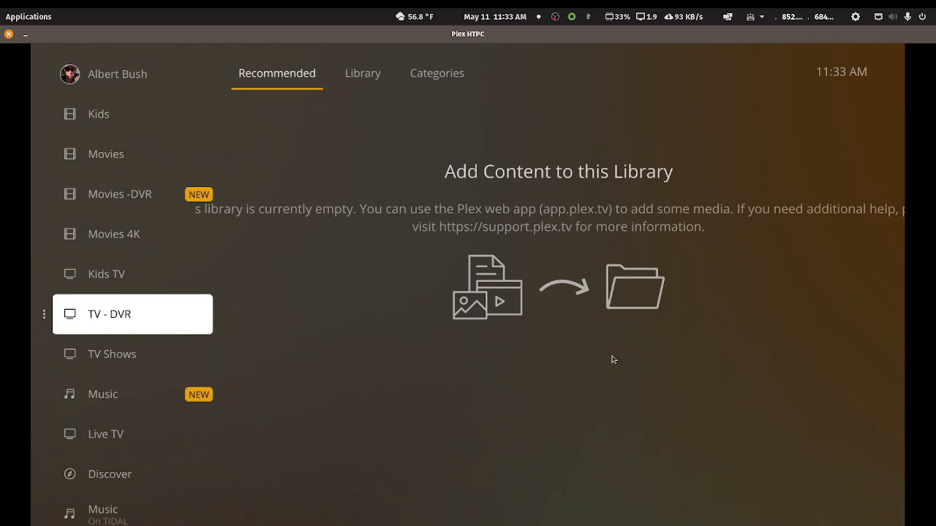
pyautogui.press('Down')
pyautogui.press('Down')
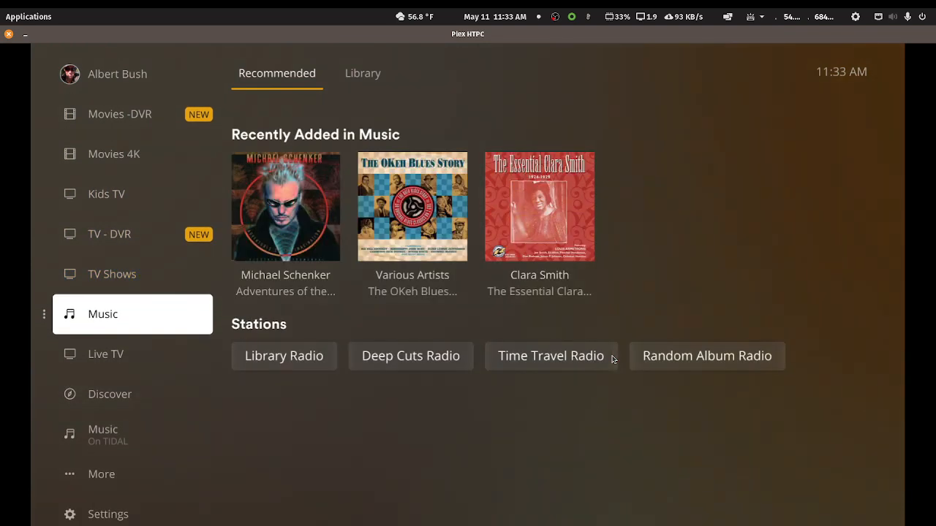
# Step: Return from the Music library to the Home page in the sidebar
pyautogui.press('Up')
pyautogui.press('Up')
pyautogui.press('Up')
pyautogui.press('Up')
pyautogui.press('Up')
pyautogui.press('Up')
pyautogui.press('Up')
pyautogui.press('Up')
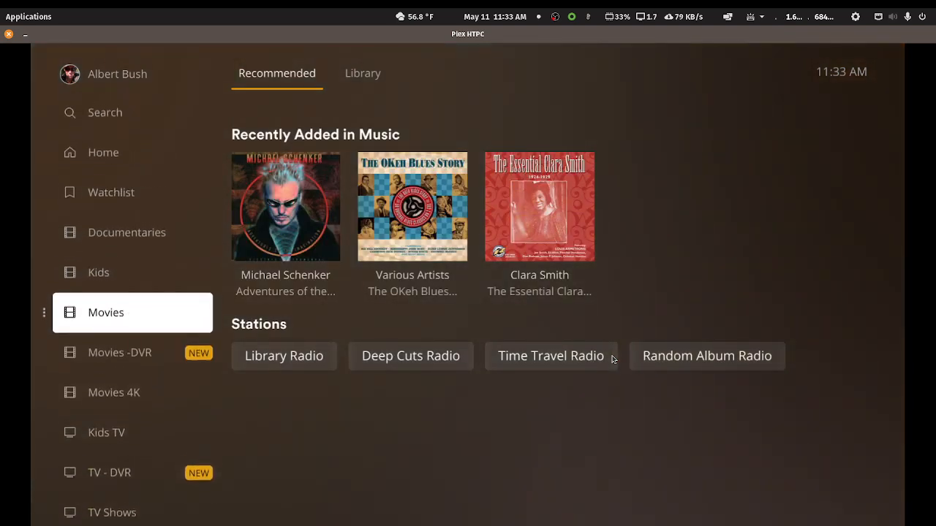
pyautogui.press('Up')
pyautogui.press('Up')
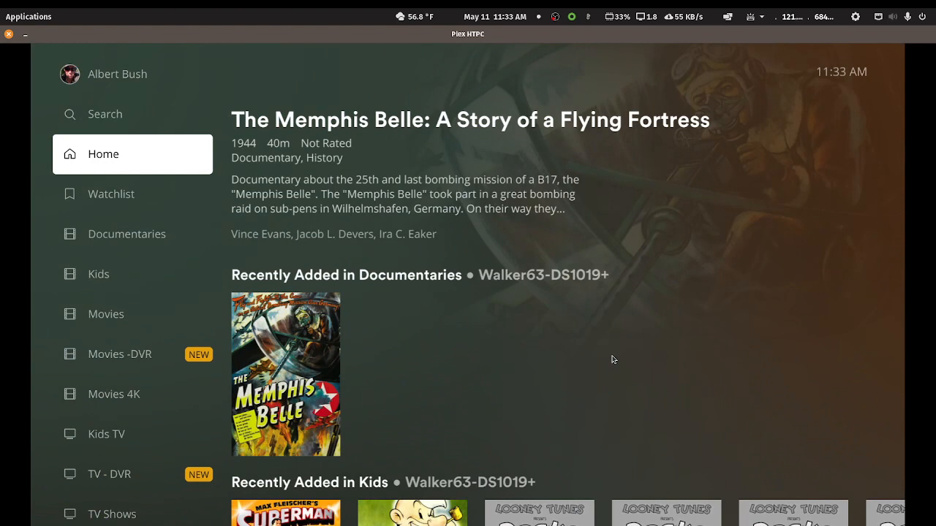
# Step: View the recommended titles in the Movies library
pyautogui.press('Down')
pyautogui.press('Down')
pyautogui.press('Down')
pyautogui.press('Down')
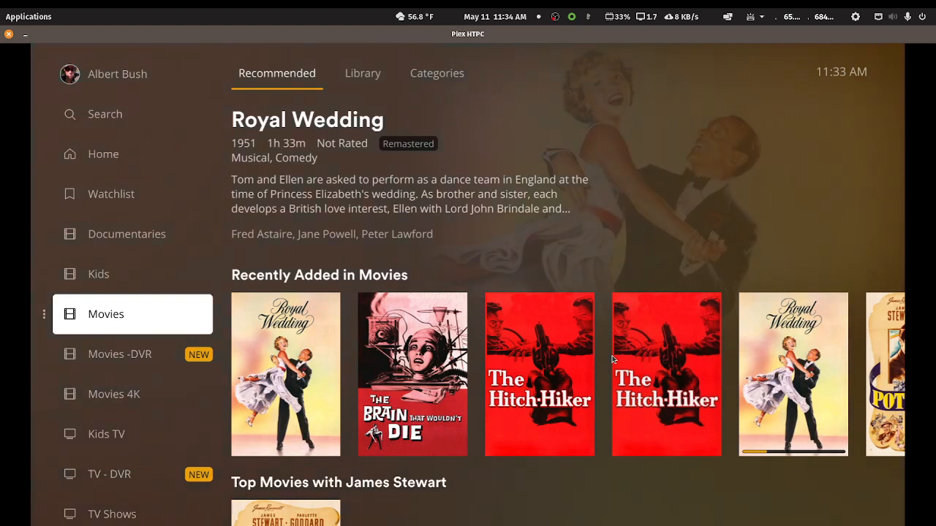
# Step: Reorder the Movies library in the sidebar so it sits directly below Watchlist, above Documentaries
pyautogui.press('Right')
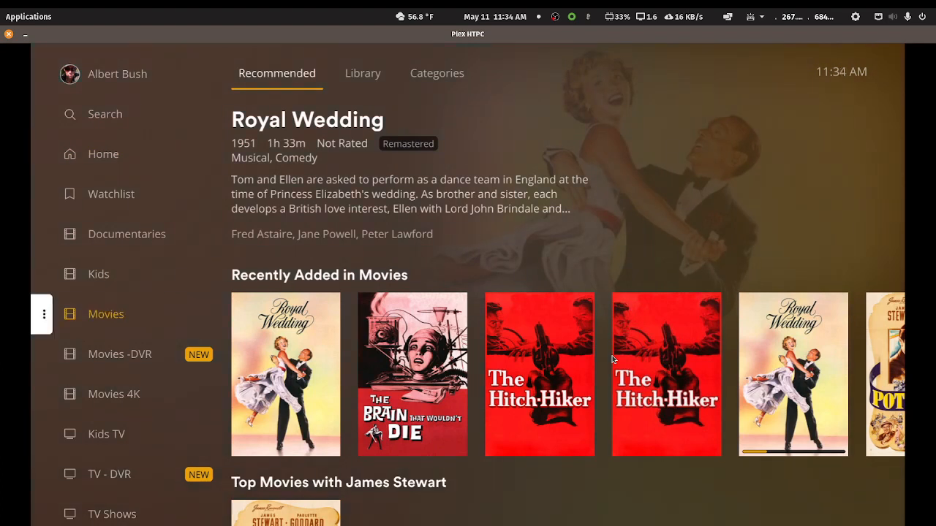
pyautogui.press('Return')
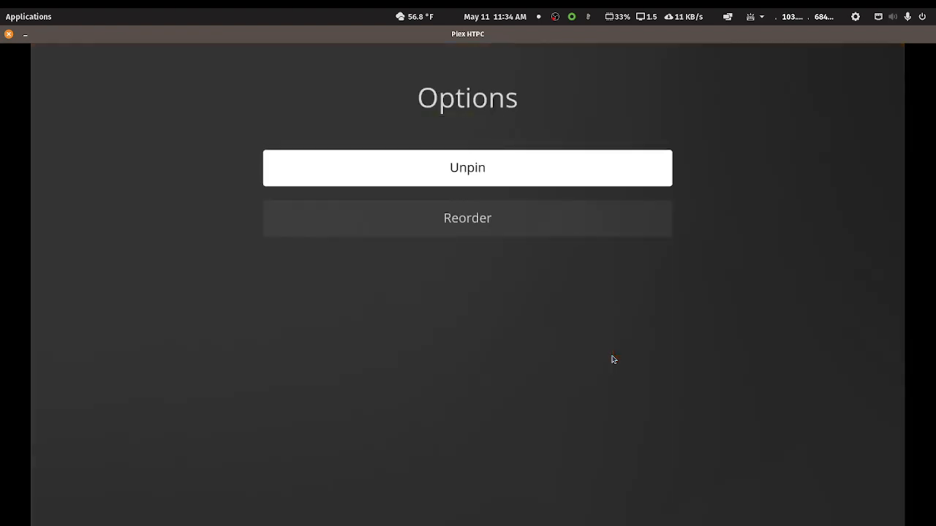
pyautogui.press('Down')
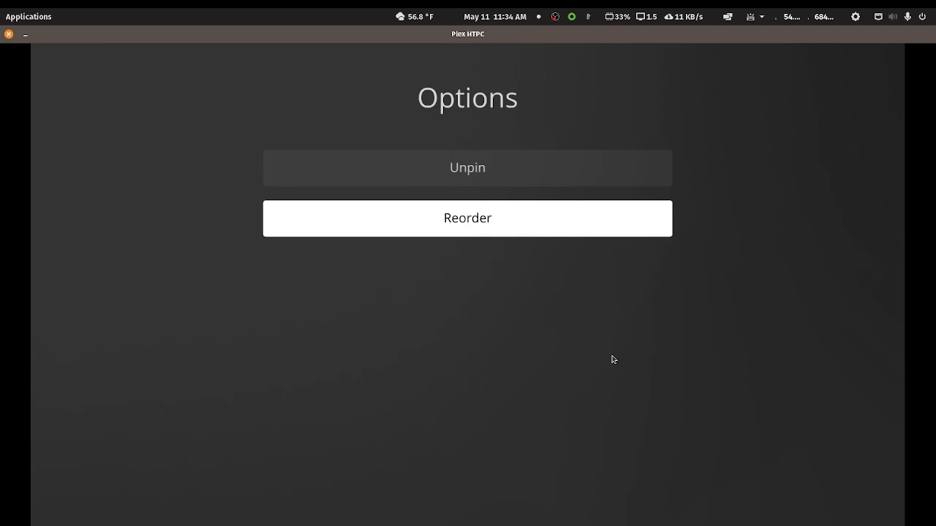
pyautogui.press('Return')
pyautogui.press('Up')
pyautogui.press('Up')
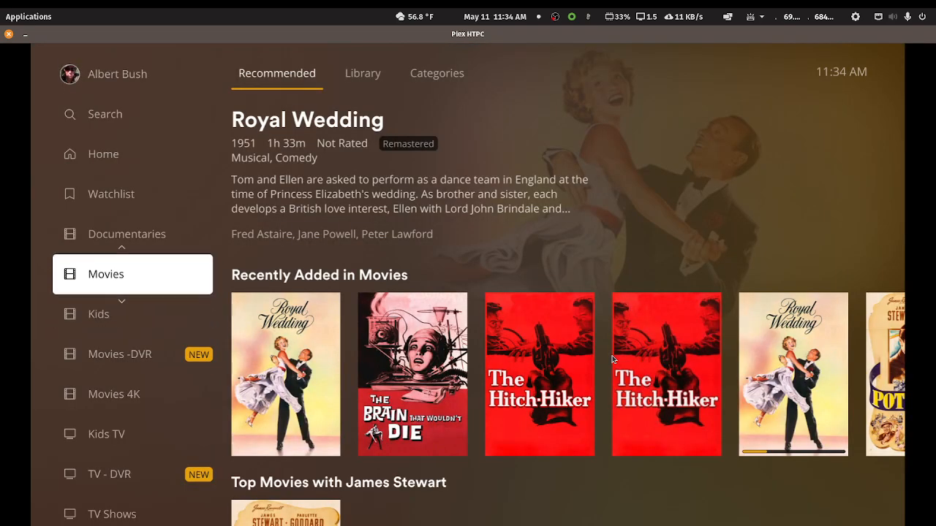
pyautogui.press('Up')
pyautogui.press('Down')
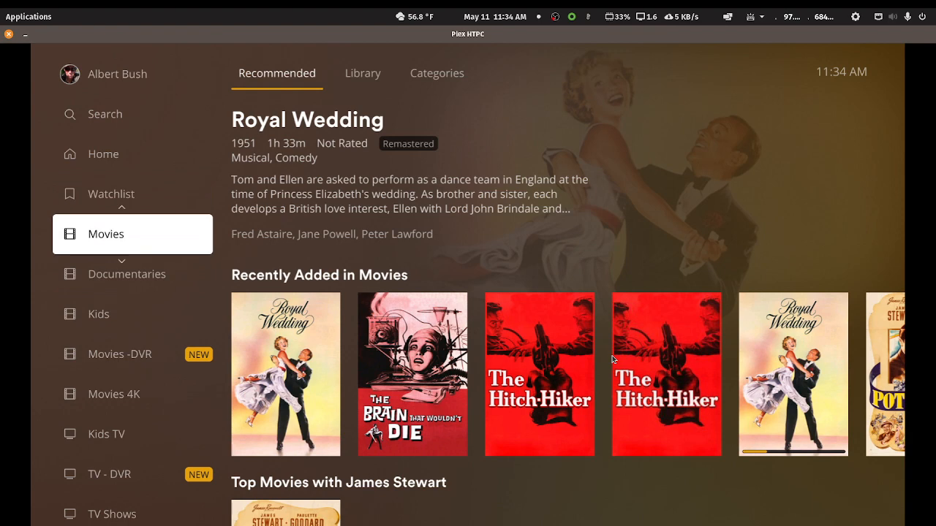
pyautogui.press('Return')
# Step: Reorder the TV Shows library in the sidebar so it sits directly below Movies
pyautogui.press('Down')
pyautogui.press('Down')
pyautogui.press('Down')
pyautogui.press('Down')
pyautogui.press('Down')
pyautogui.press('Down')
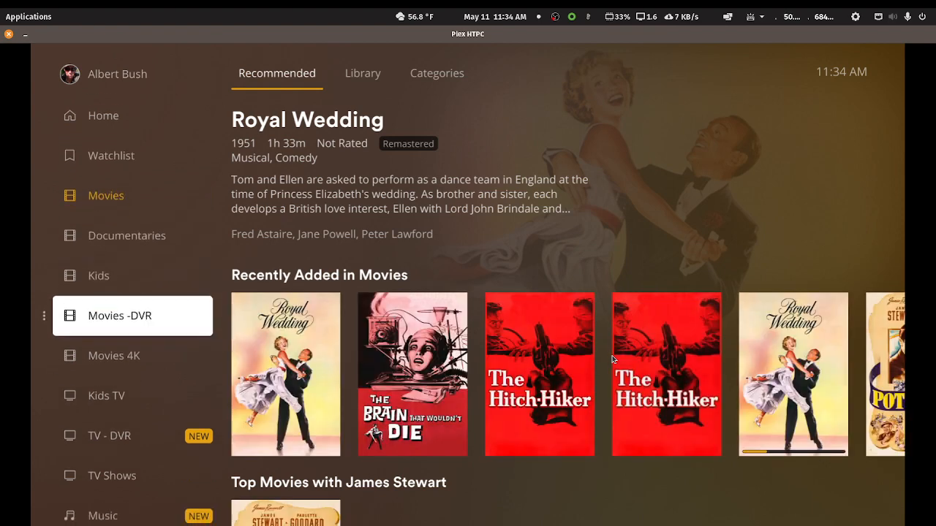
pyautogui.press('Down')
pyautogui.press('Down')
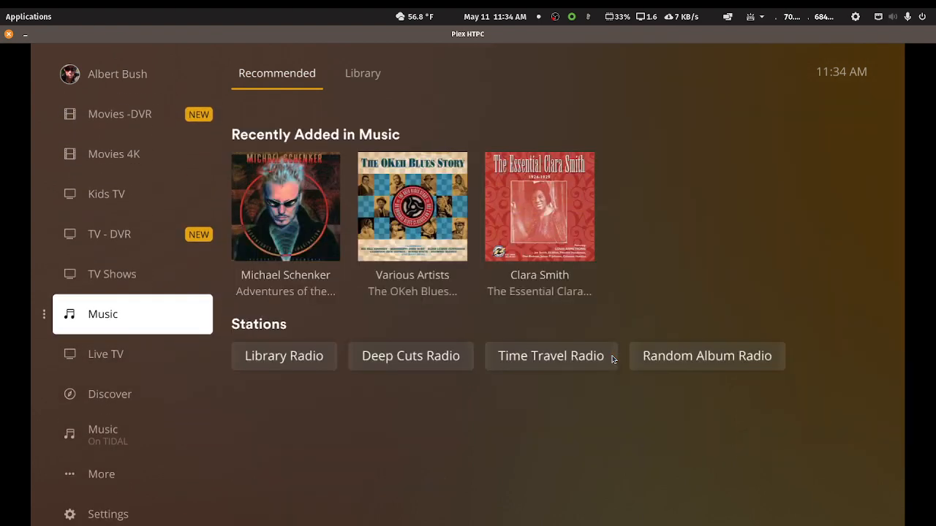
pyautogui.press('Up')
pyautogui.press('Left')
pyautogui.press('Return')
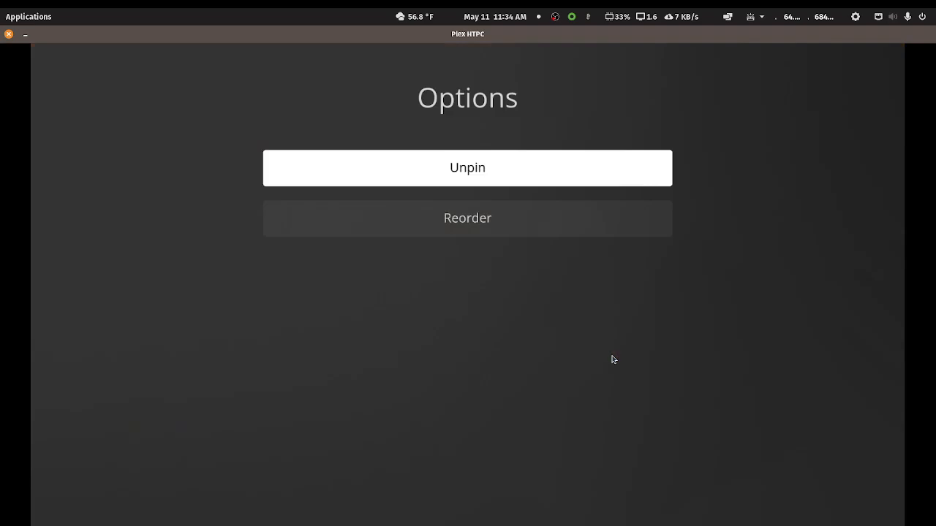
pyautogui.press('Down')
pyautogui.press('Return')
pyautogui.press('Up')
pyautogui.press('Up')
pyautogui.press('Up')
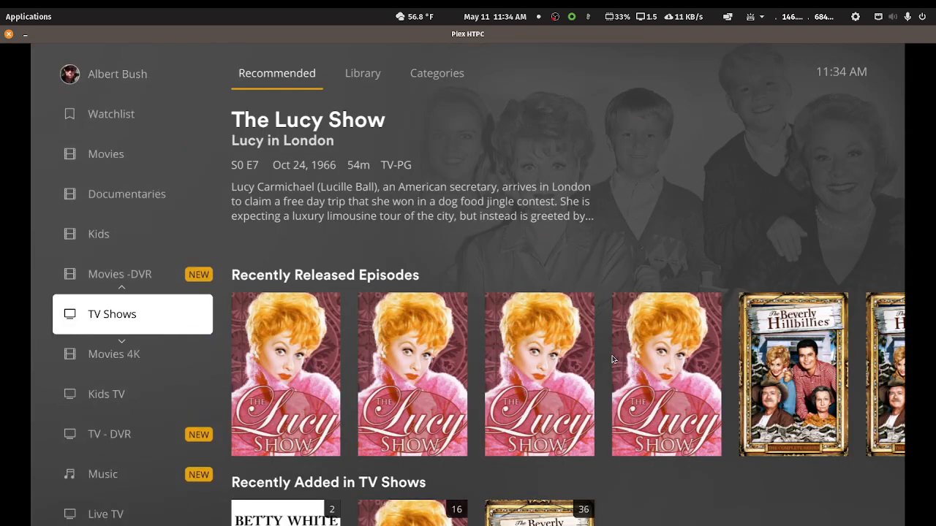
pyautogui.press('Up')
pyautogui.press('Up')
pyautogui.press('Up')
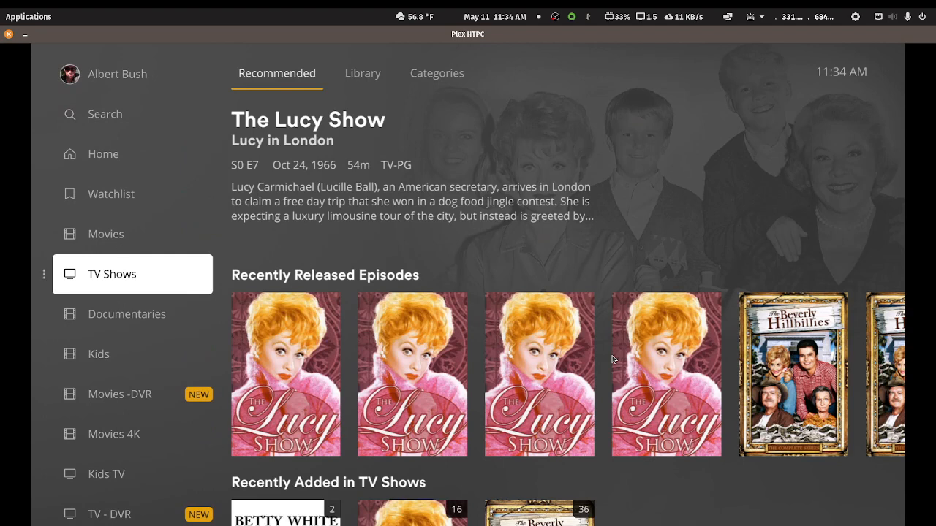
# Step: Reorder the Music library in the sidebar so it sits directly below TV Shows
pyautogui.press('Down')
pyautogui.press('Down')
pyautogui.press('Down')
pyautogui.press('Down')
pyautogui.press('Down')
pyautogui.press('Down')
pyautogui.press('Down')
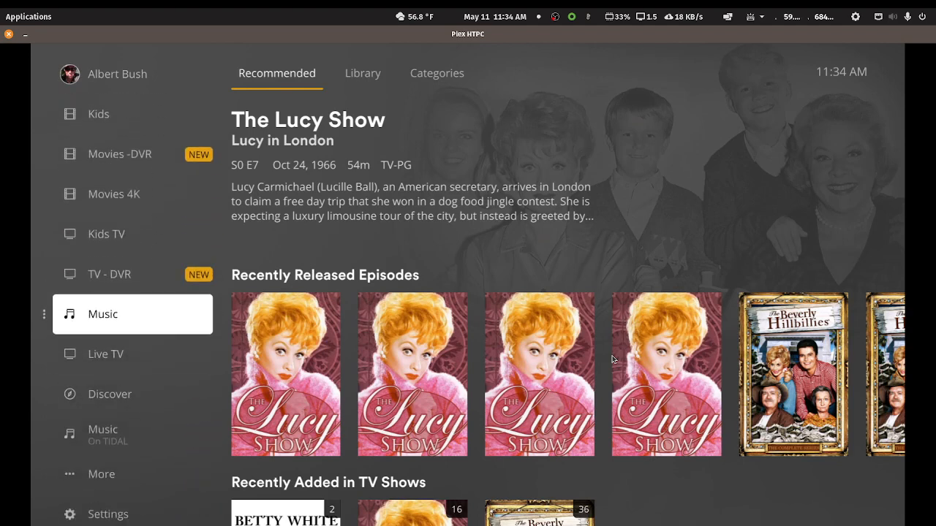
pyautogui.press('Left')
pyautogui.press('Return')
pyautogui.press('Down')
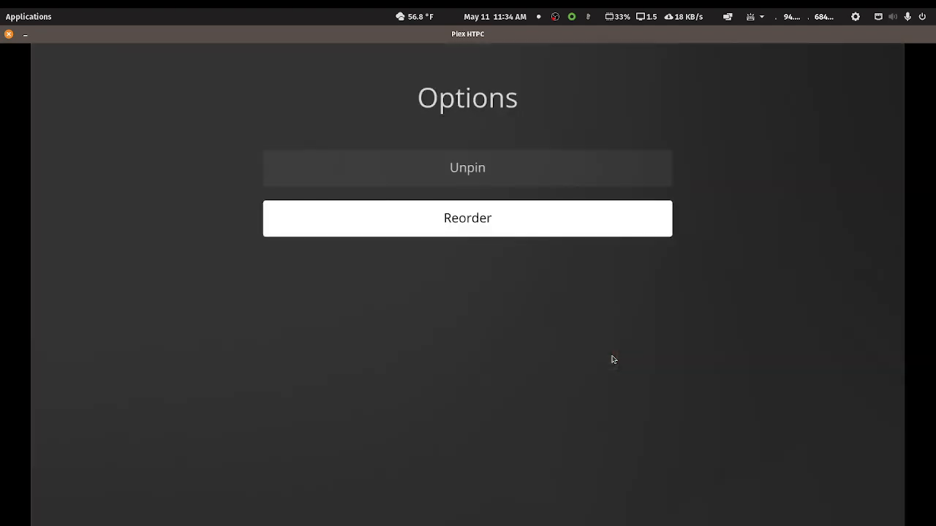
pyautogui.press('Return')
pyautogui.press('Up')
pyautogui.press('Up')
pyautogui.press('Up')
pyautogui.press('Up')
pyautogui.press('Up')
pyautogui.press('Up')
pyautogui.press('Up')
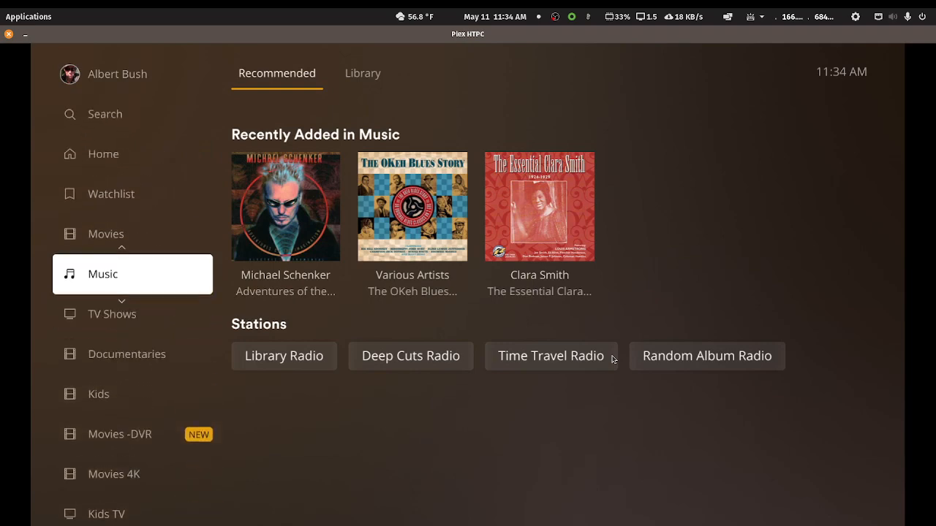
pyautogui.press('Down')
pyautogui.press('Return')
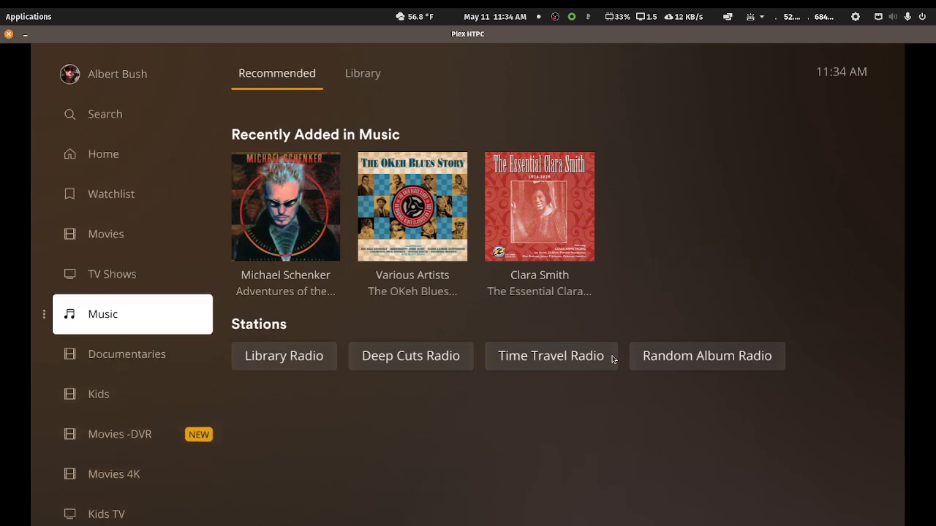
# Step: View the Kids library's sidebar options, Unpin and Reorder, and close them without choosing one
pyautogui.press('Down')
pyautogui.press('Down')
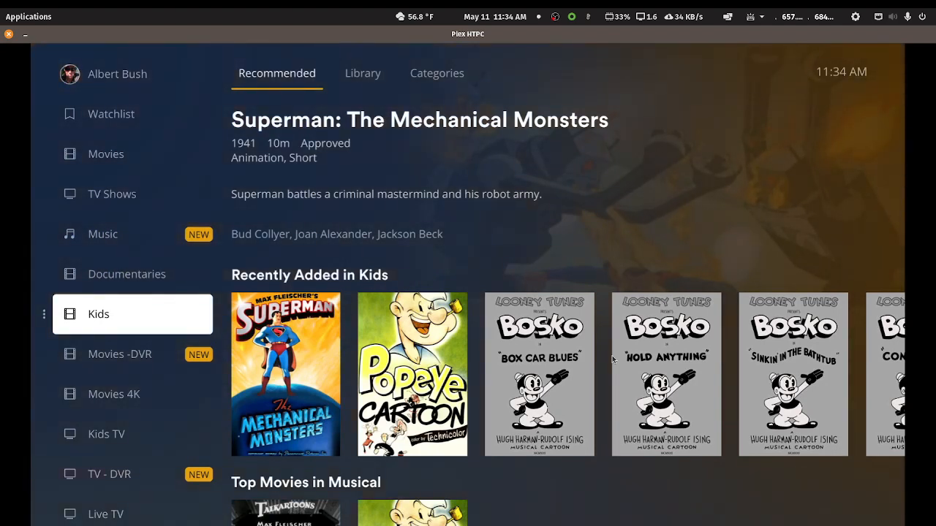
pyautogui.press('Left')
pyautogui.press('Left')
pyautogui.press('Return')
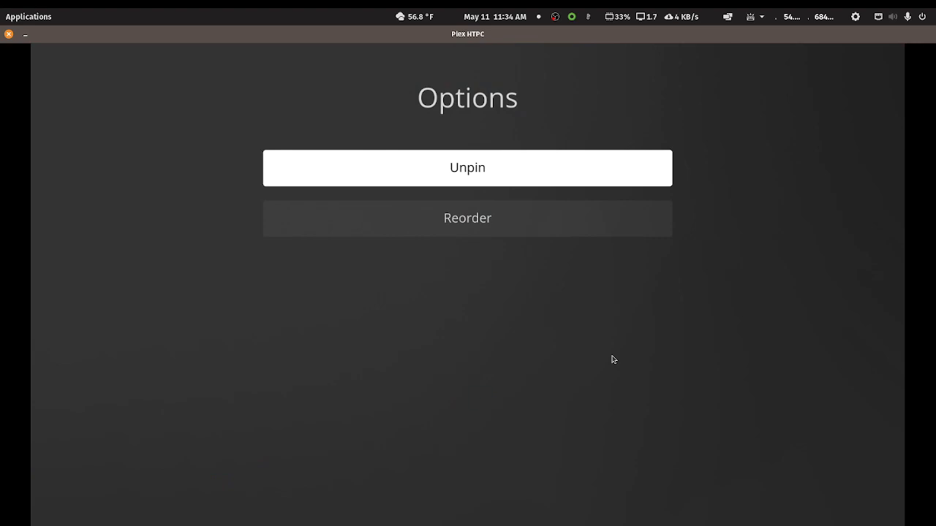
pyautogui.press('Escape')
# Step: Look through the whole sidebar from Kids down to the More entry and back up to the profile
pyautogui.press('Down')
pyautogui.press('Down')
pyautogui.press('Down')
pyautogui.press('Down')
pyautogui.press('Down')
pyautogui.press('Down')
pyautogui.press('Down')
pyautogui.press('Down')
pyautogui.press('Down')
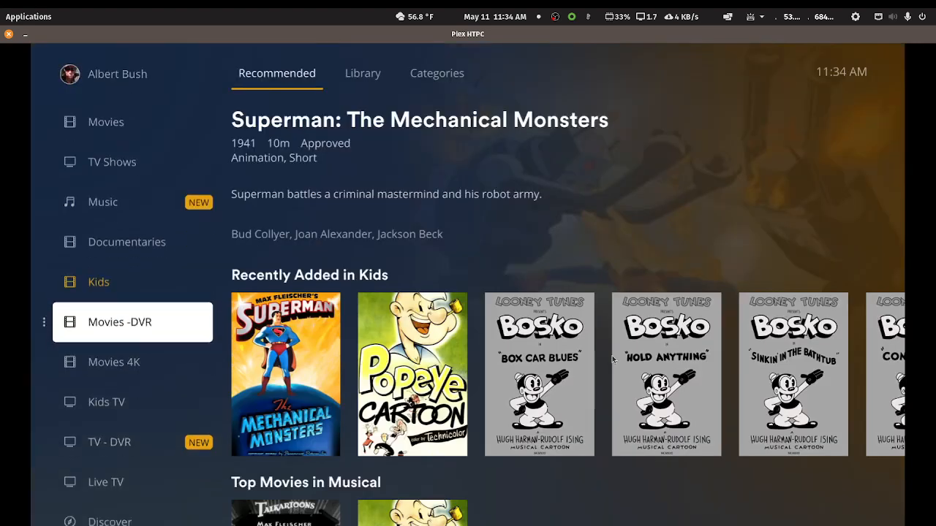
pyautogui.press('Up')
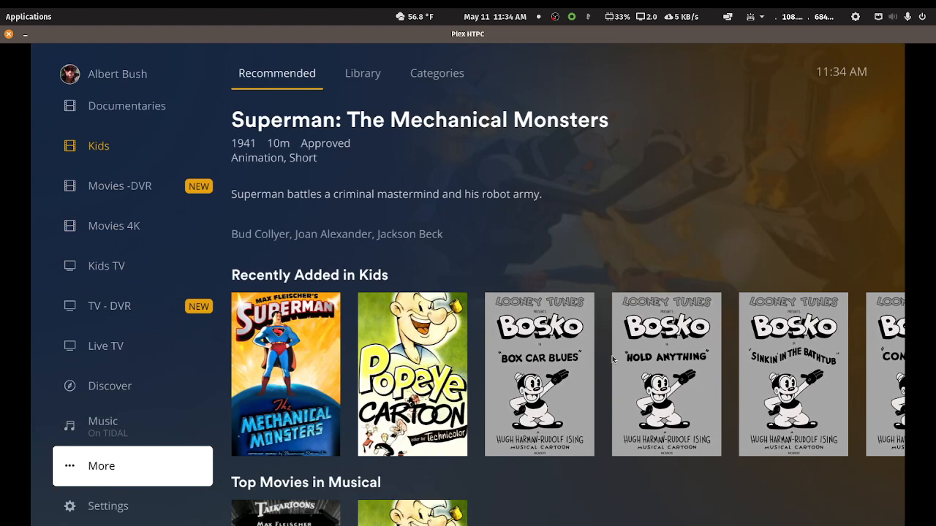
pyautogui.press('Up')
pyautogui.press('Up')
pyautogui.press('Up')
pyautogui.press('Up')
pyautogui.press('Up')
pyautogui.press('Up')
pyautogui.press('Up')
pyautogui.press('Up')
pyautogui.press('Up')
pyautogui.press('Up')
pyautogui.press('Up')
pyautogui.press('Up')
pyautogui.press('Up')
pyautogui.press('Up')
pyautogui.press('Up')
pyautogui.press('Up')
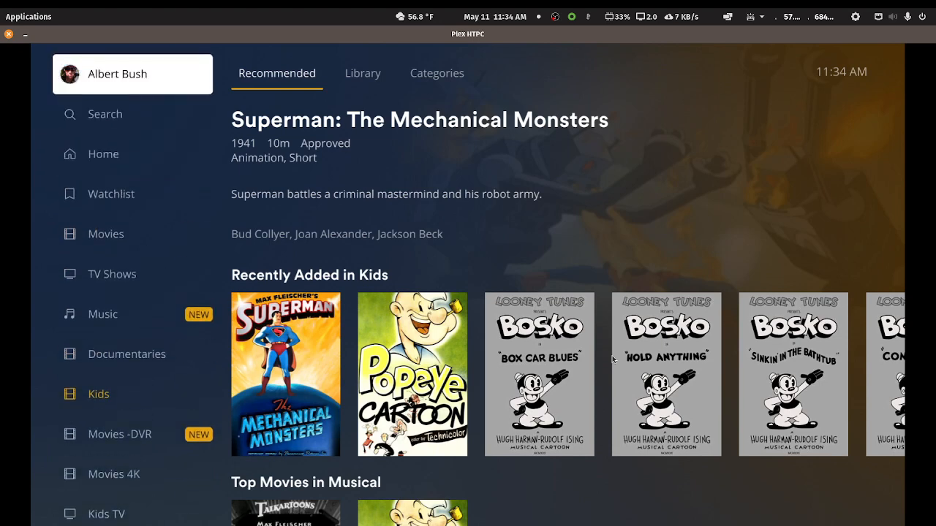
# Step: Open the More entry near the end of the sidebar to list all available servers and sources
pyautogui.press('Down')
pyautogui.press('Down')
pyautogui.press('Down')
pyautogui.press('Down')
pyautogui.press('Down')
pyautogui.press('Down')
pyautogui.press('Down')
pyautogui.press('Down')
pyautogui.press('Down')
pyautogui.press('Down')
pyautogui.press('Down')
pyautogui.press('Down')
pyautogui.press('Down')
pyautogui.press('Down')
pyautogui.press('Down')
pyautogui.press('Down')
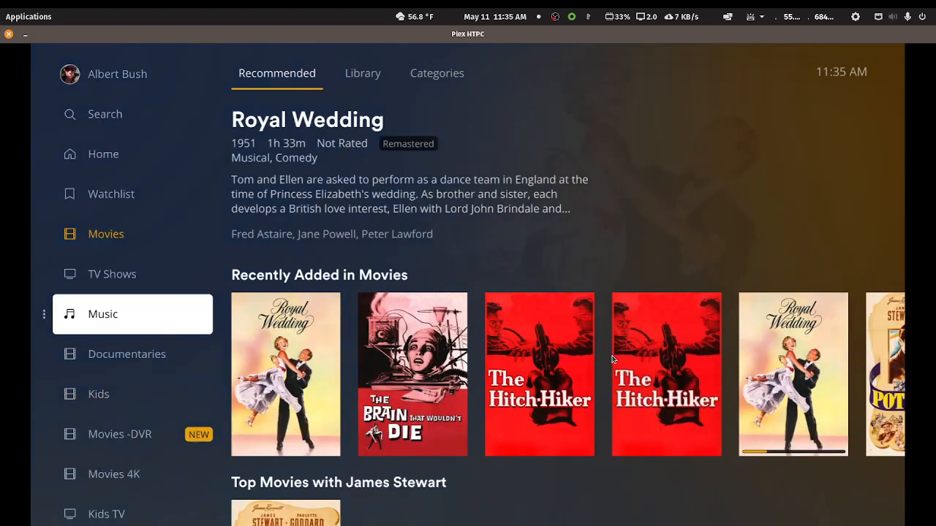
pyautogui.press('Down')
pyautogui.press('Up')
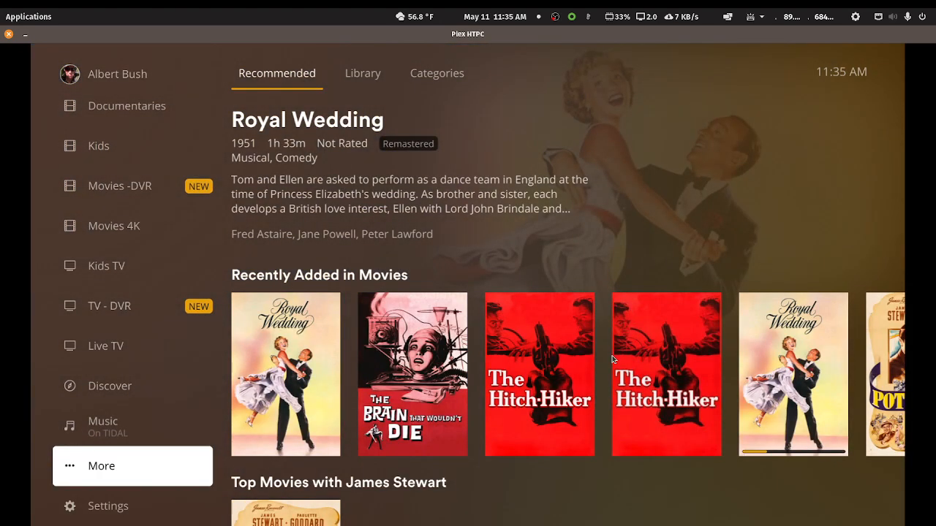
pyautogui.press('Return')
# Step: Look through the own and shared servers in the More list, ending on the Plex source
pyautogui.press('Down')
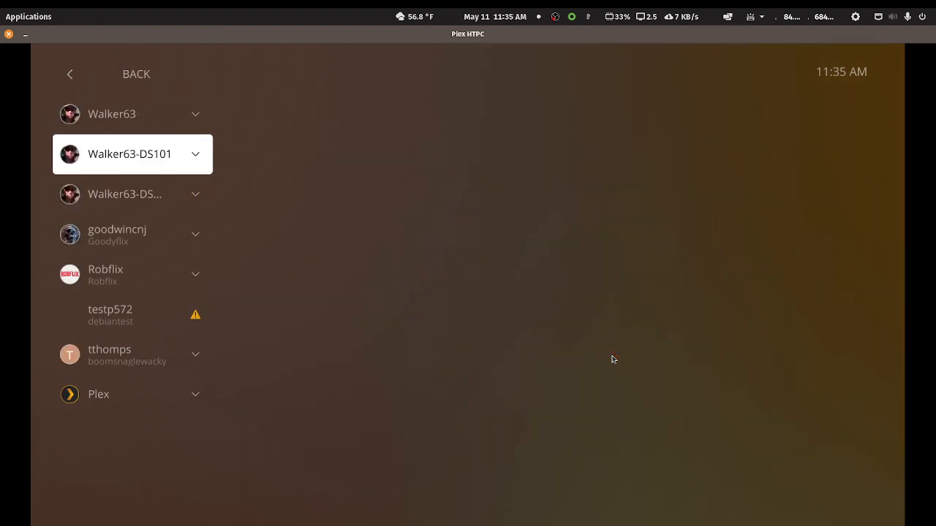
pyautogui.press('Down')
pyautogui.press('Down')
pyautogui.press('Down')
pyautogui.press('Down')
pyautogui.press('Down')
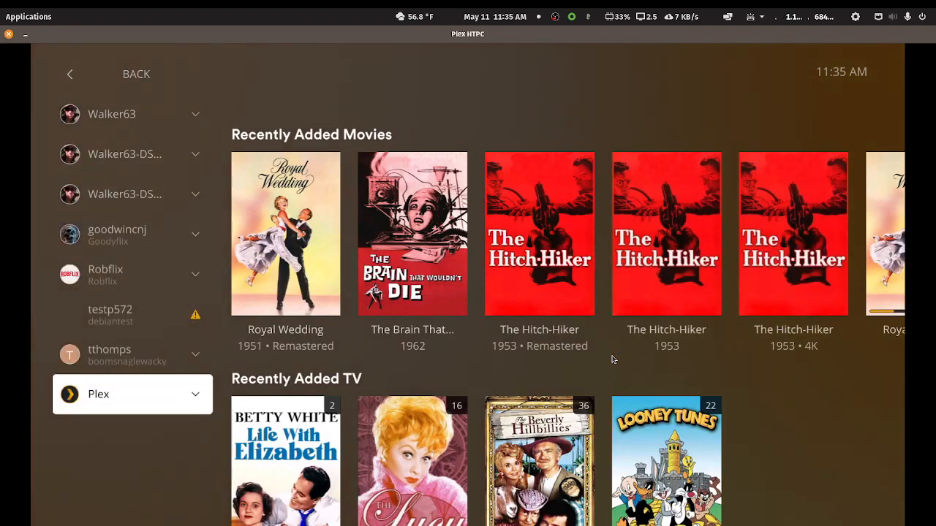
pyautogui.press('Up')
pyautogui.press('Up')
pyautogui.press('Up')
pyautogui.press('Up')
pyautogui.press('Up')
pyautogui.press('Up')
pyautogui.press('Up')
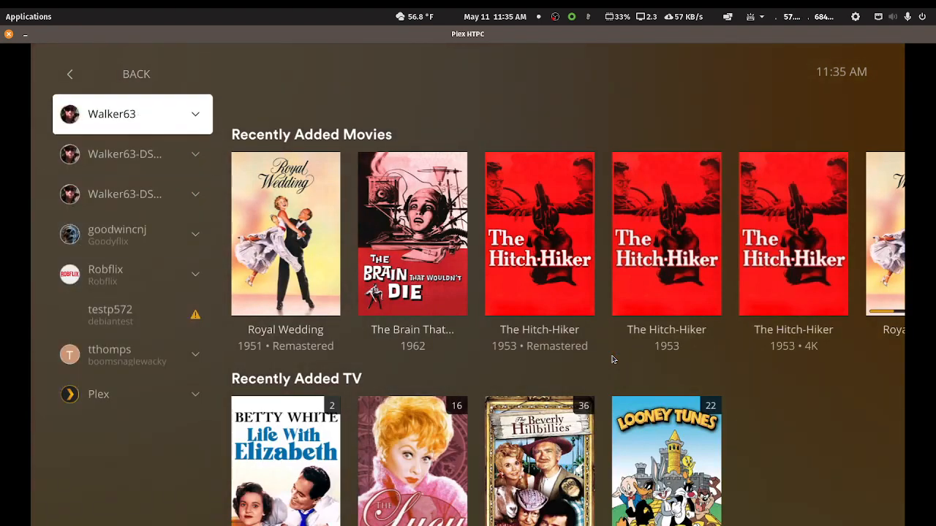
pyautogui.press('Down')
pyautogui.press('Down')
pyautogui.press('Down')
pyautogui.press('Down')
pyautogui.press('Down')
pyautogui.press('Down')
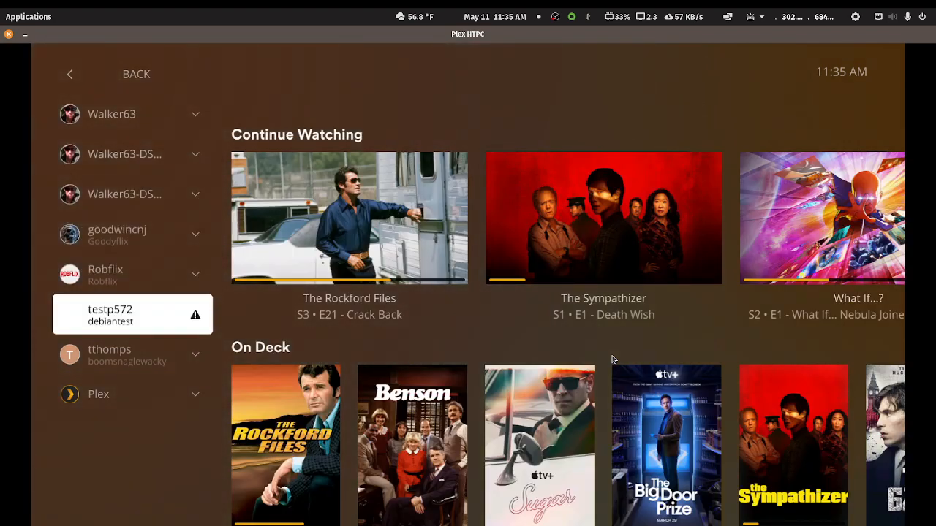
pyautogui.press('Down')
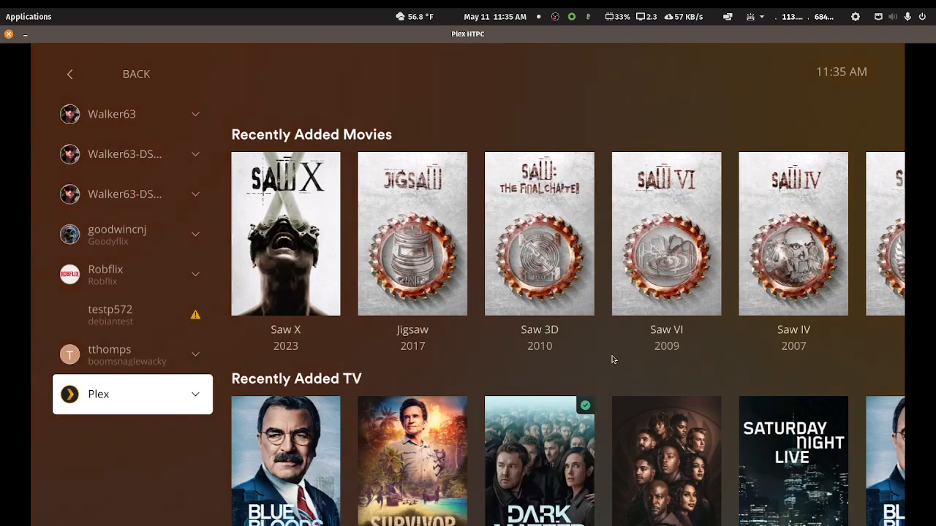
# Step: Expand the Plex source to view its pinned entries, preview Discover, and return to the main sidebar
pyautogui.press('Return')
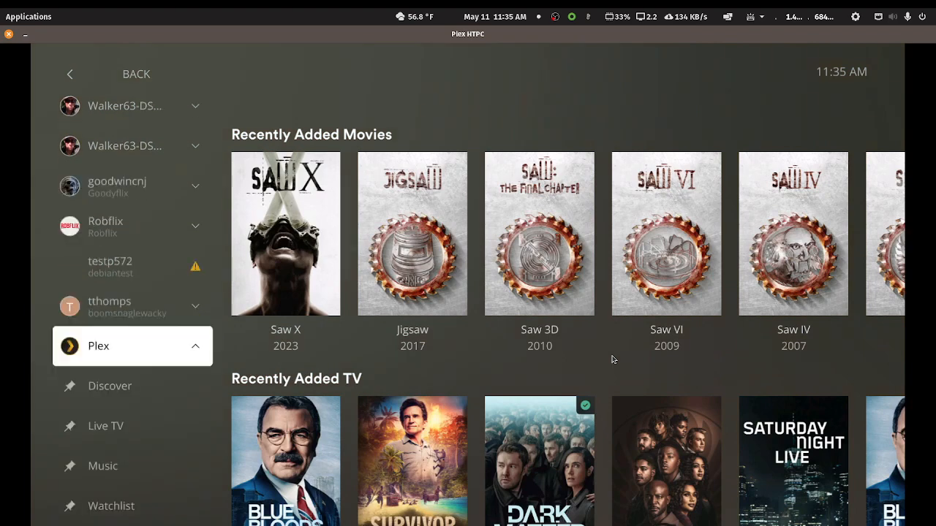
pyautogui.press('Down')
pyautogui.press('Return')
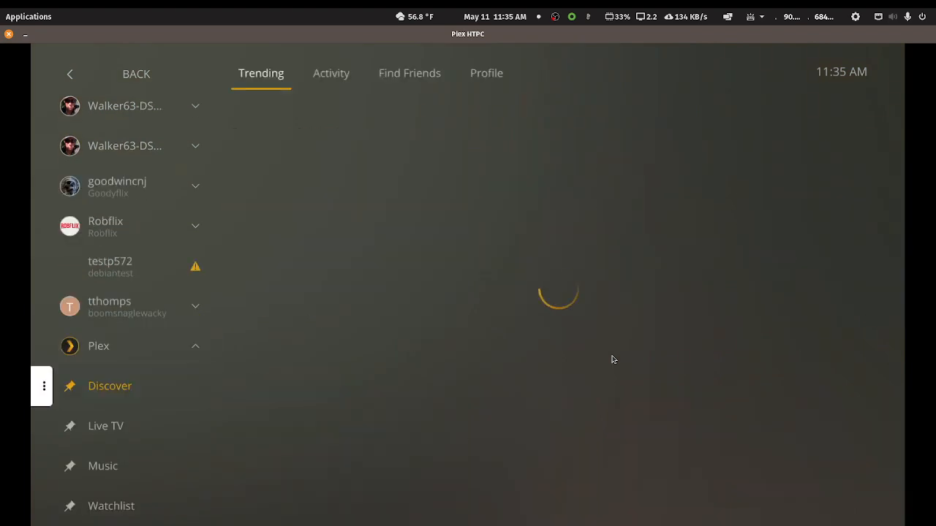
pyautogui.press('Escape')
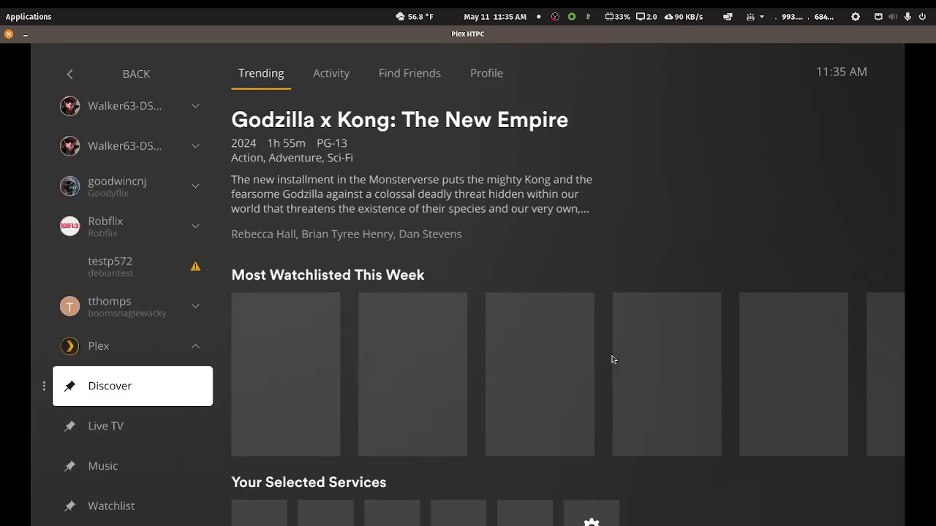
pyautogui.press('Escape')
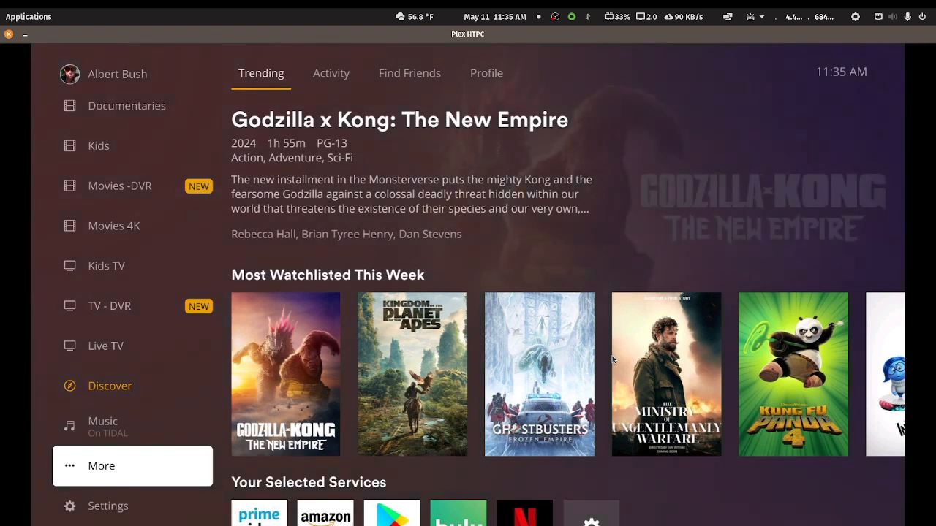
# Step: Reorder Discover in the sidebar so it sits directly below Watchlist, above Movies
pyautogui.press('Up')
pyautogui.press('Up')
pyautogui.press('Left')
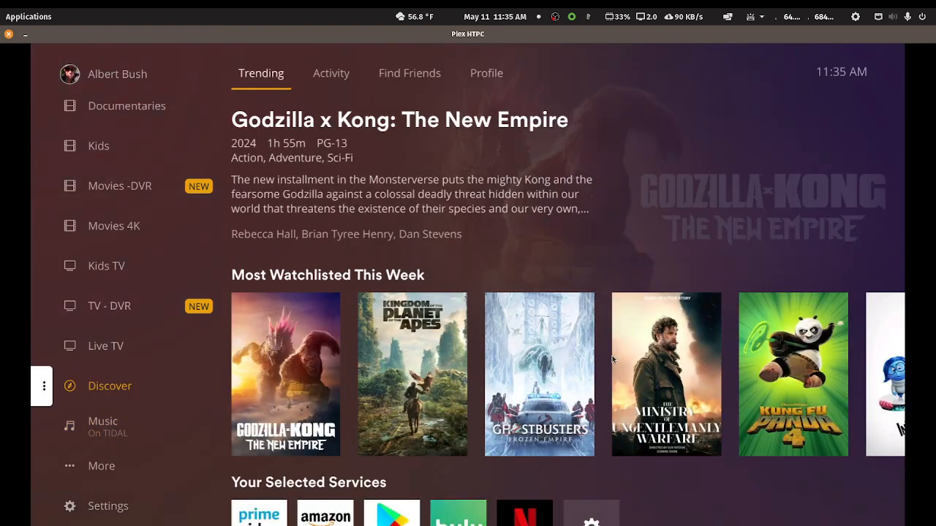
pyautogui.press('Return')
pyautogui.press('Down')
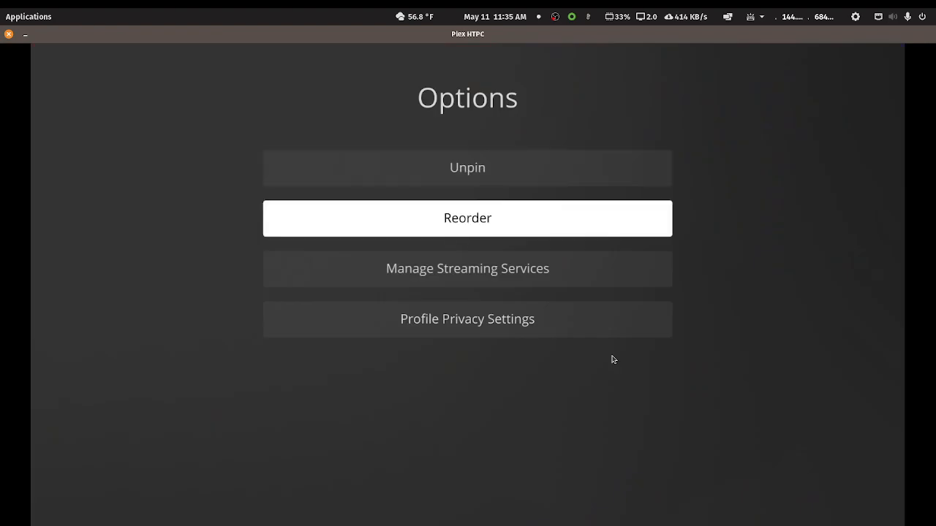
pyautogui.press('Return')
pyautogui.press('Up')
pyautogui.press('Up')
pyautogui.press('Up')
pyautogui.press('Up')
pyautogui.press('Up')
pyautogui.press('Up')
pyautogui.press('Up')
pyautogui.press('Up')
pyautogui.press('Up')
pyautogui.press('Up')
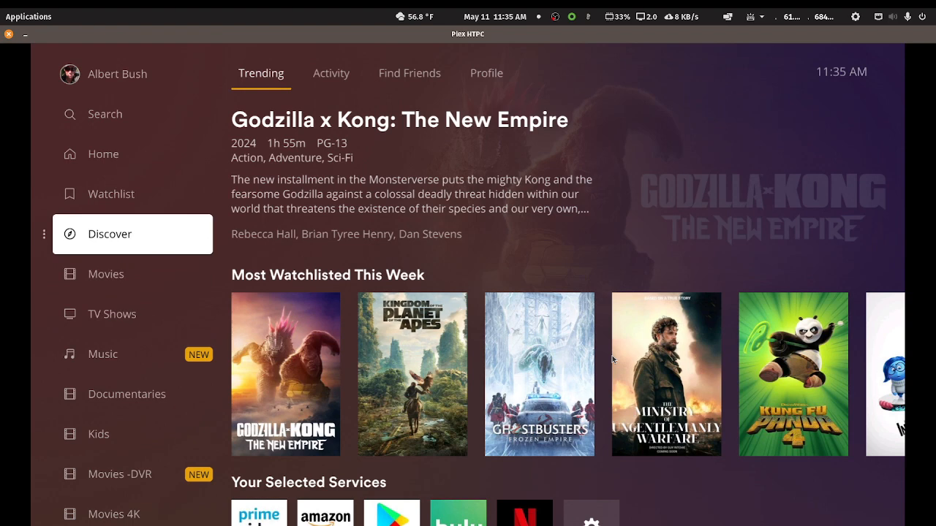
# Step: View the Watchlist recommendations and move past Discover to the Movies library in the sidebar
pyautogui.press('Up')
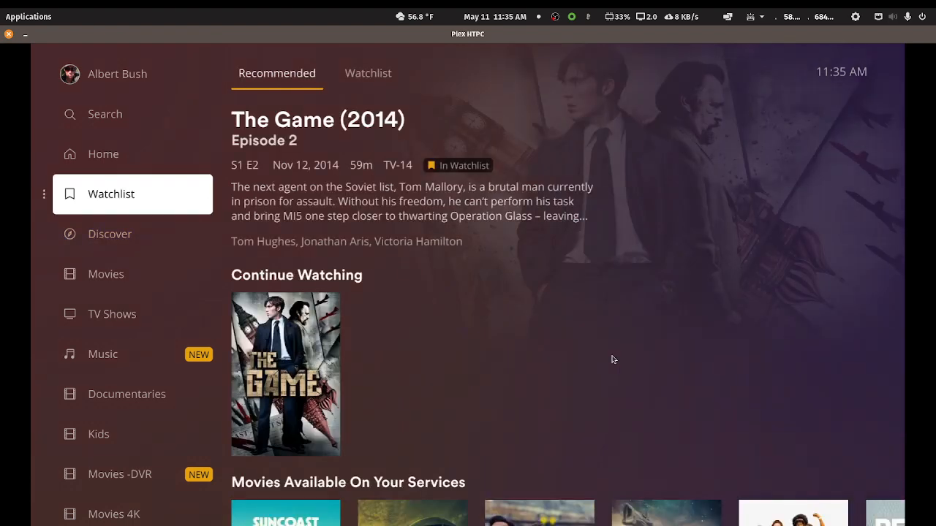
pyautogui.press('Down')
pyautogui.press('Down')
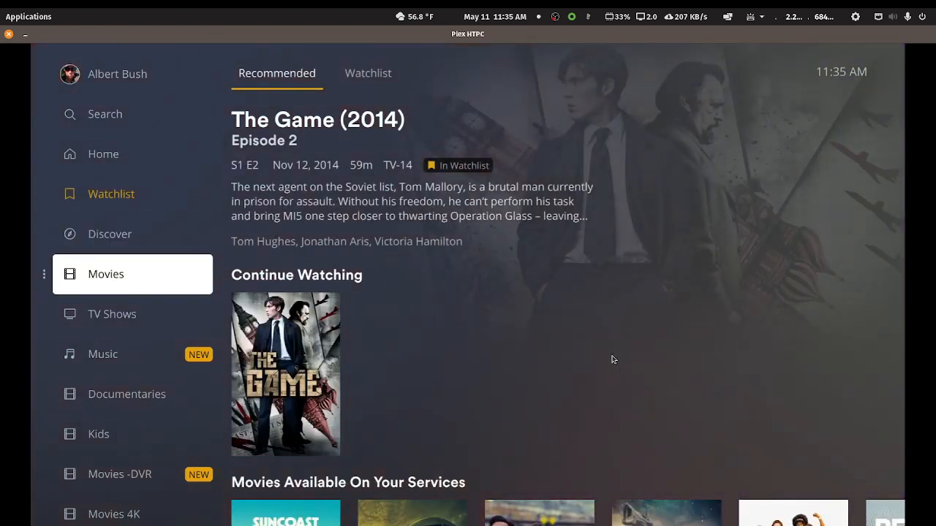
# Step: Preview the Watchlist and Discover pages from the sidebar, ending on Home
pyautogui.press('Up')
pyautogui.press('Up')
pyautogui.press('Down')
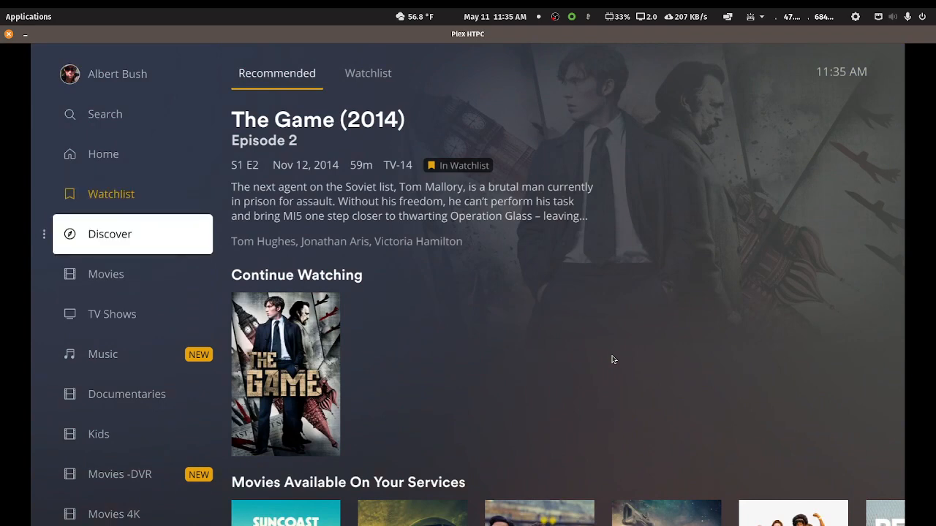
pyautogui.press('Up')
pyautogui.press('Down')
pyautogui.press('Down')
pyautogui.press('Down')
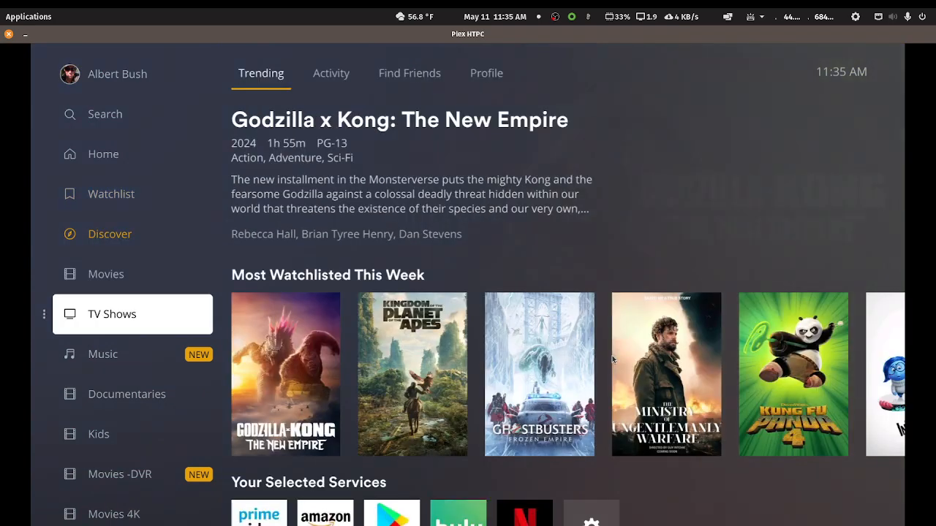
pyautogui.press('Up')
pyautogui.press('Up')
pyautogui.press('Up')
pyautogui.press('Up')
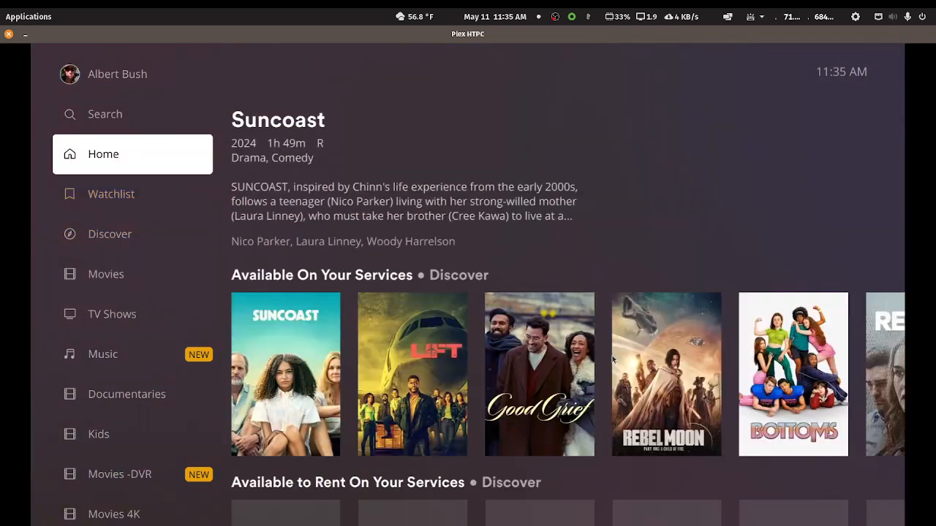
# Step: Browse the Discover rows on Home, from Available On Your Services through Trending On Your Services
pyautogui.press('Right')
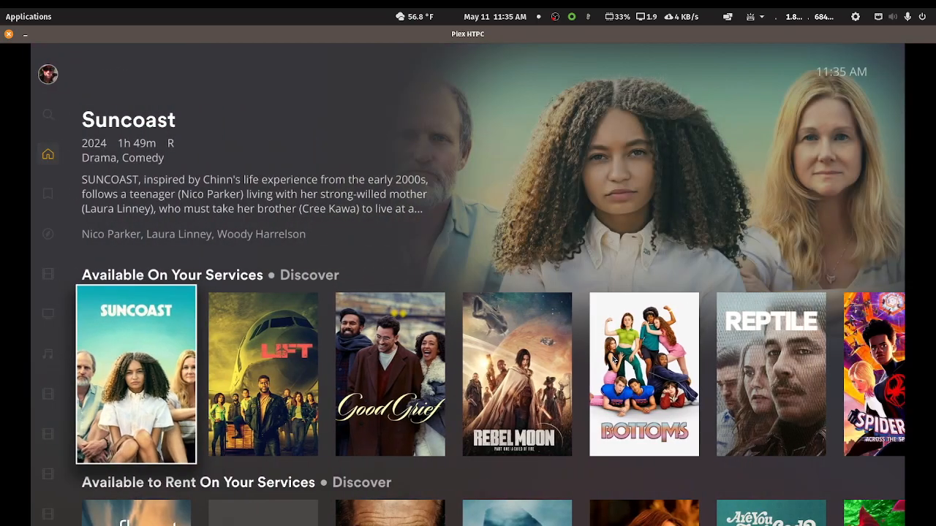
pyautogui.press('Down')
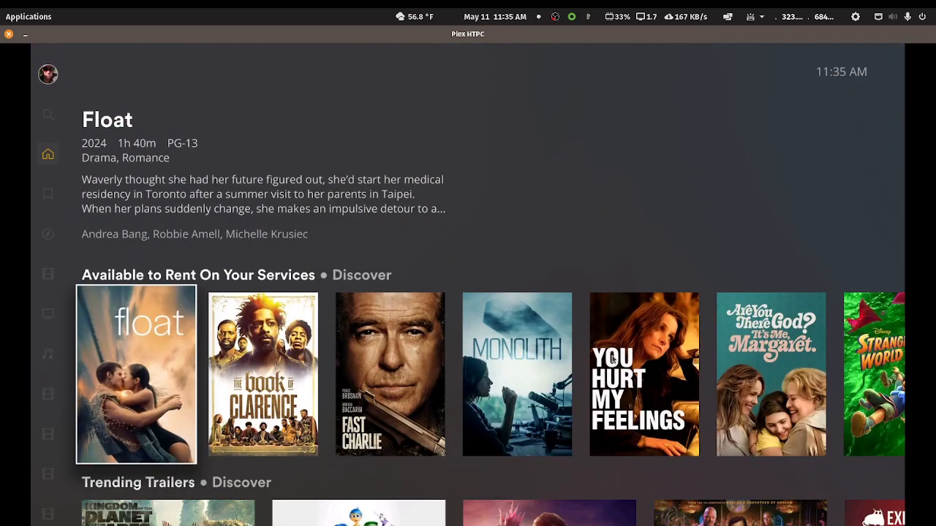
pyautogui.press('Up')
pyautogui.press('Down')
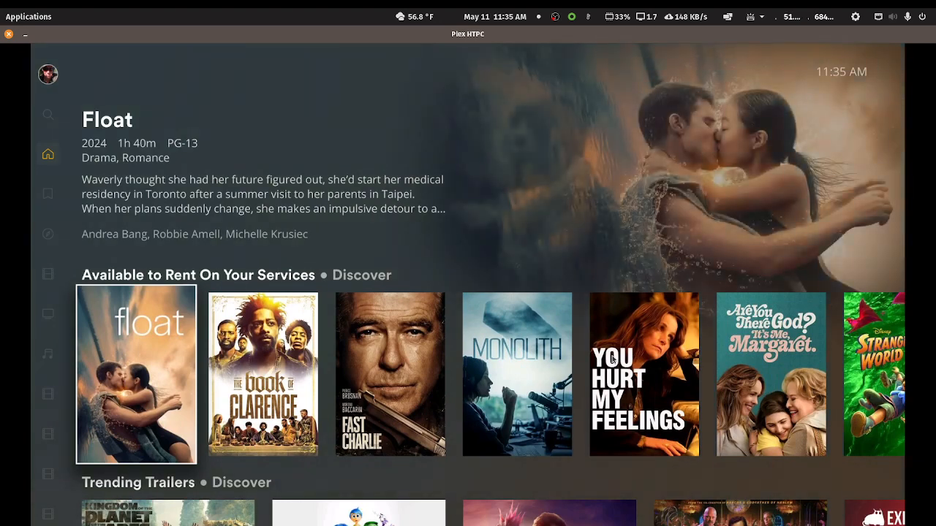
pyautogui.press('Down')
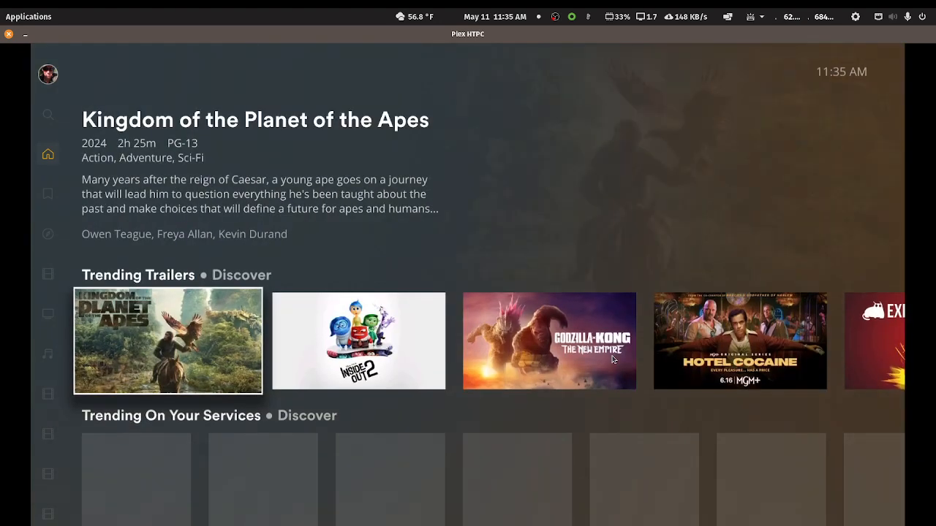
pyautogui.press('Down')
pyautogui.press('Down')
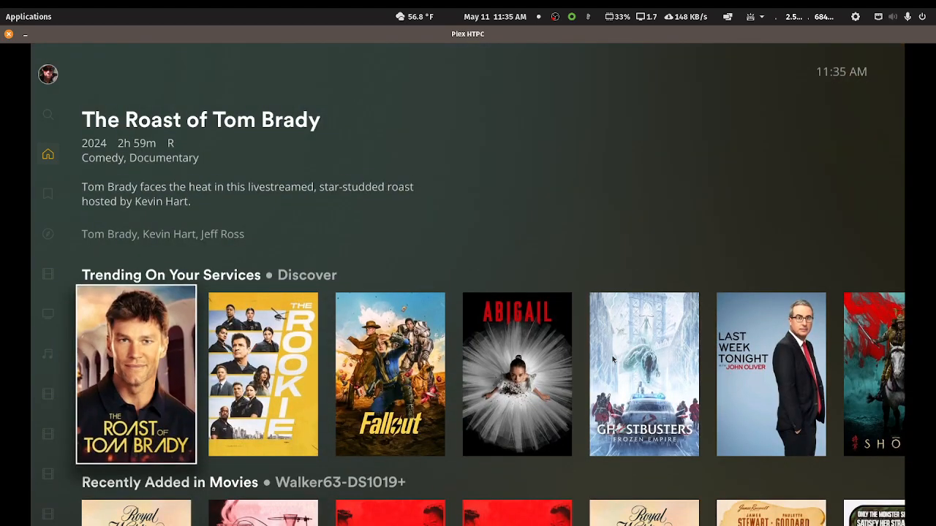
pyautogui.press('Up')
# Step: Look through Home's Recently Added rows from Movies to Kids TV and return to the sidebar
pyautogui.press('Down')
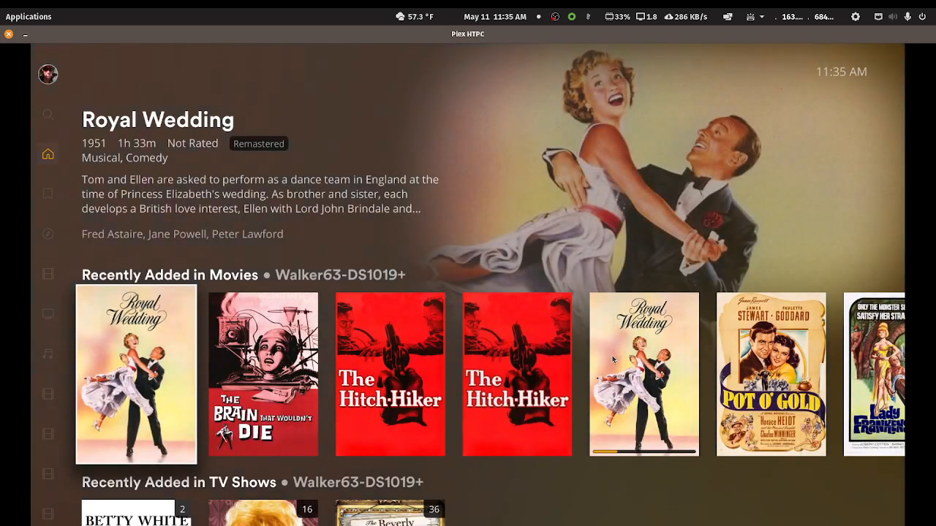
pyautogui.press('Down')
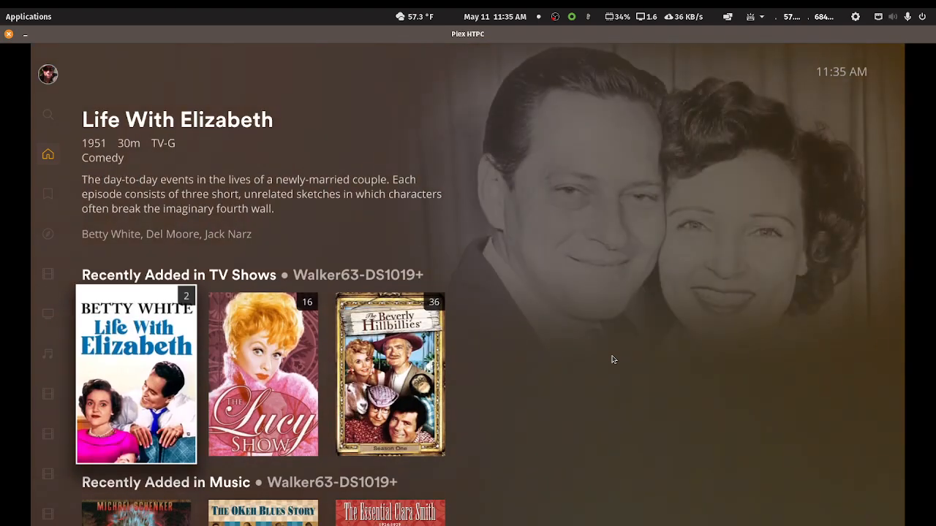
pyautogui.press('Down')
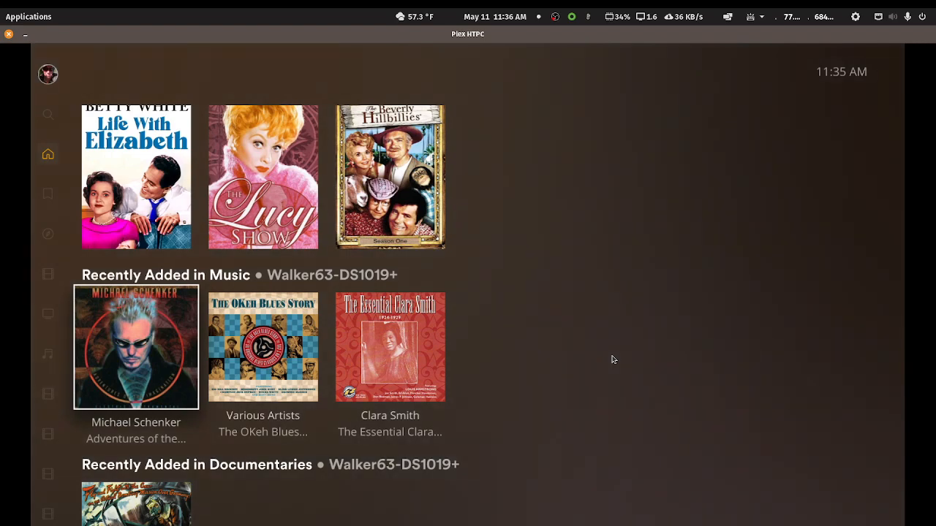
pyautogui.press('Down')
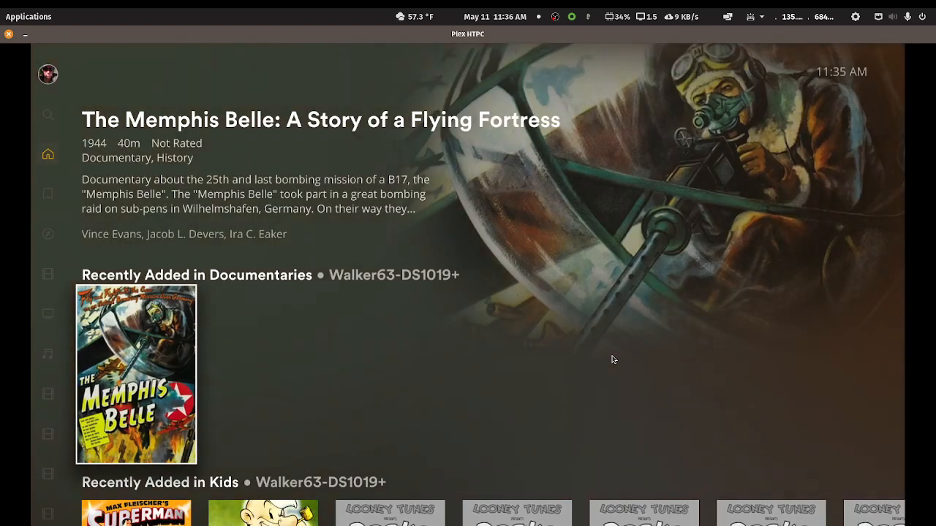
pyautogui.press('Down')
pyautogui.press('Down')
pyautogui.press('Down')
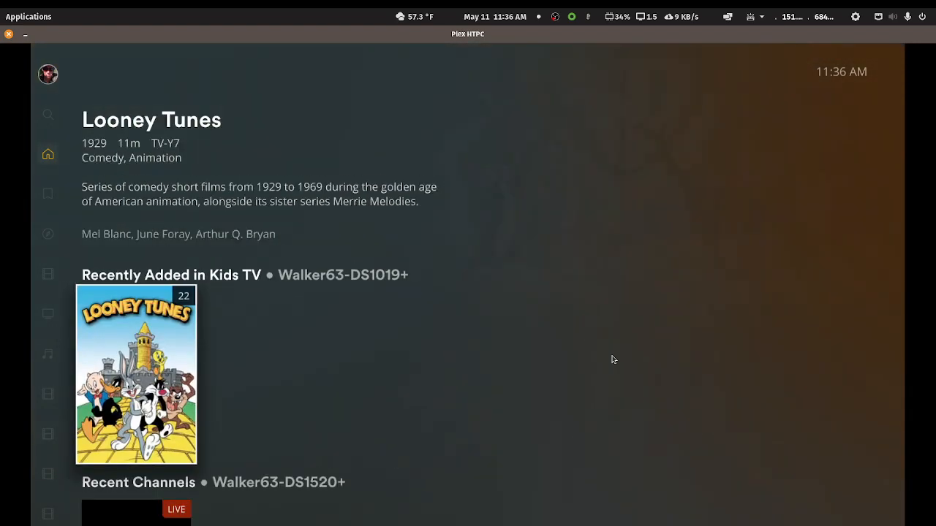
pyautogui.press('Up')
pyautogui.press('Left')
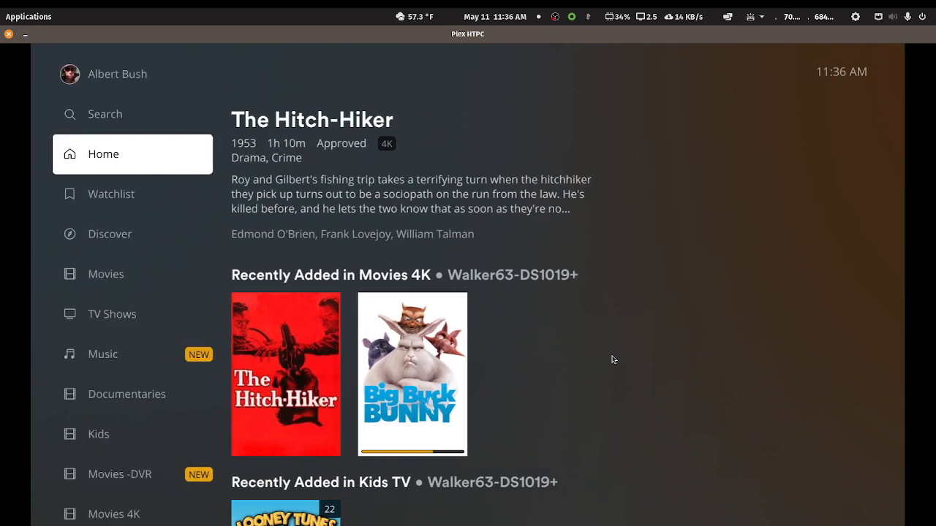
# Step: Open the app's Settings from the signed-in user's page
pyautogui.press('Up')
pyautogui.press('Up')
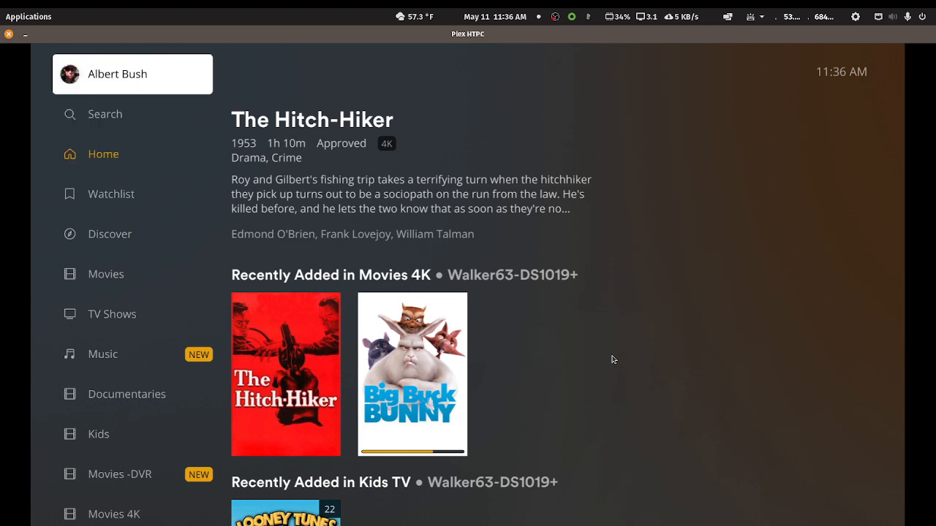
pyautogui.press('Return')
pyautogui.press('Down')
pyautogui.press('Down')
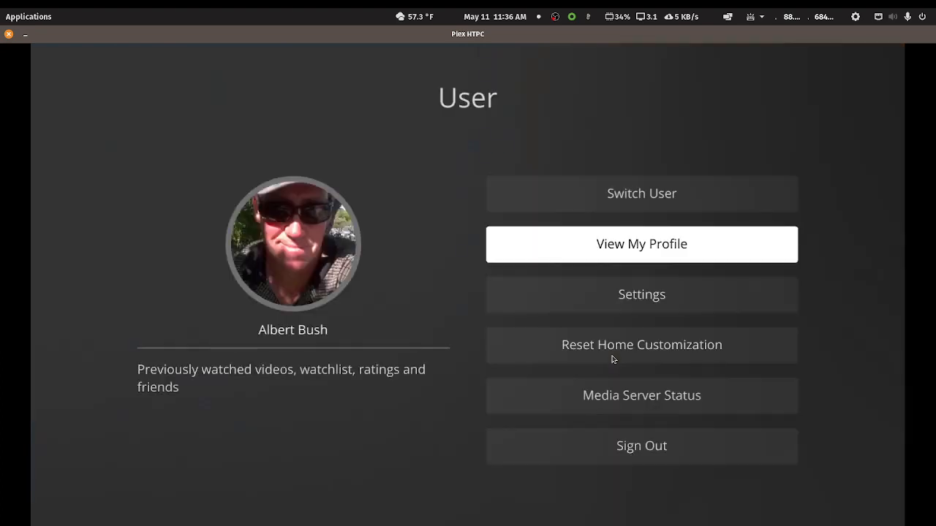
pyautogui.press('Return')
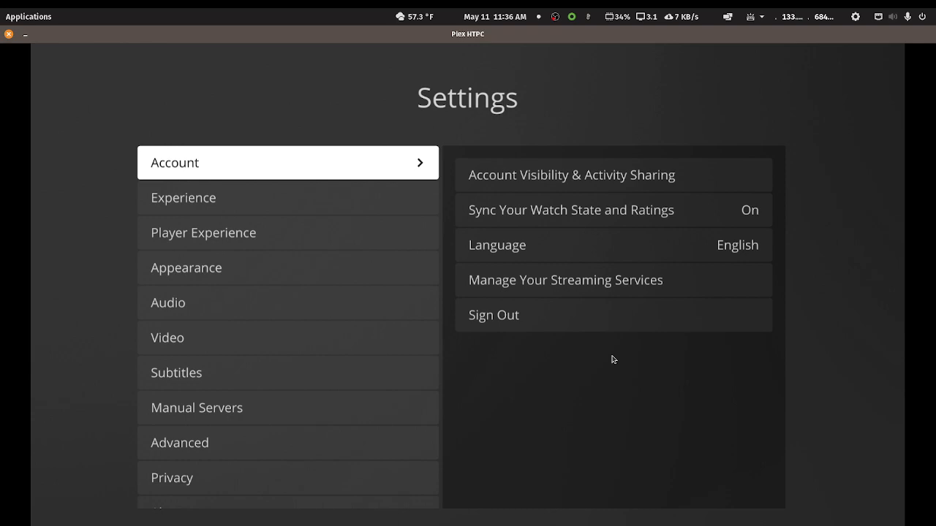
# Step: Review the Account settings, including activity sharing and watch state sync
pyautogui.press('Right')
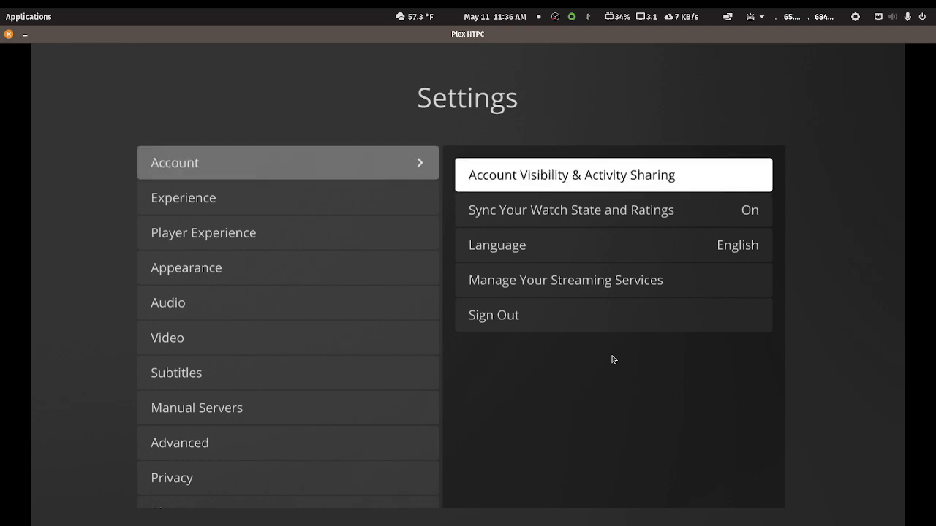
pyautogui.press('Down')
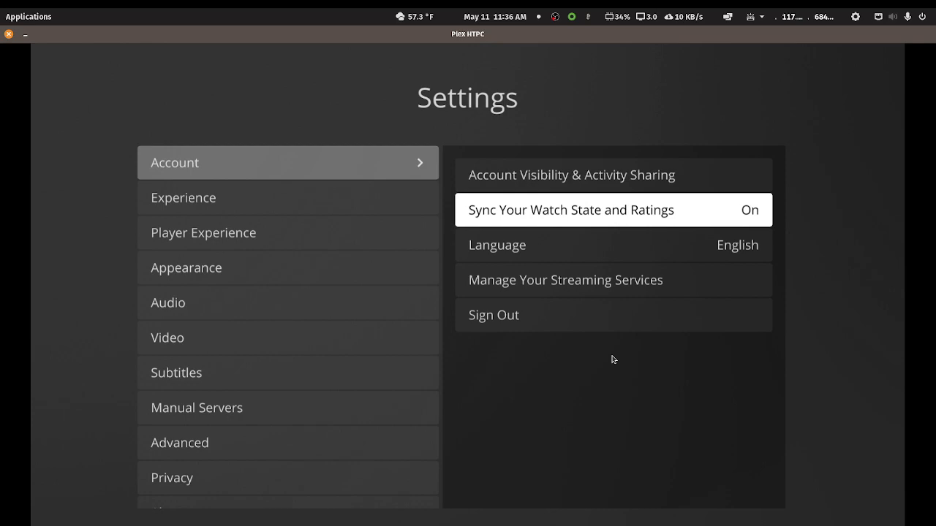
pyautogui.press('Left')
# Step: Review the Experience settings from Automatically Sign In down to Visibility
pyautogui.press('Down')
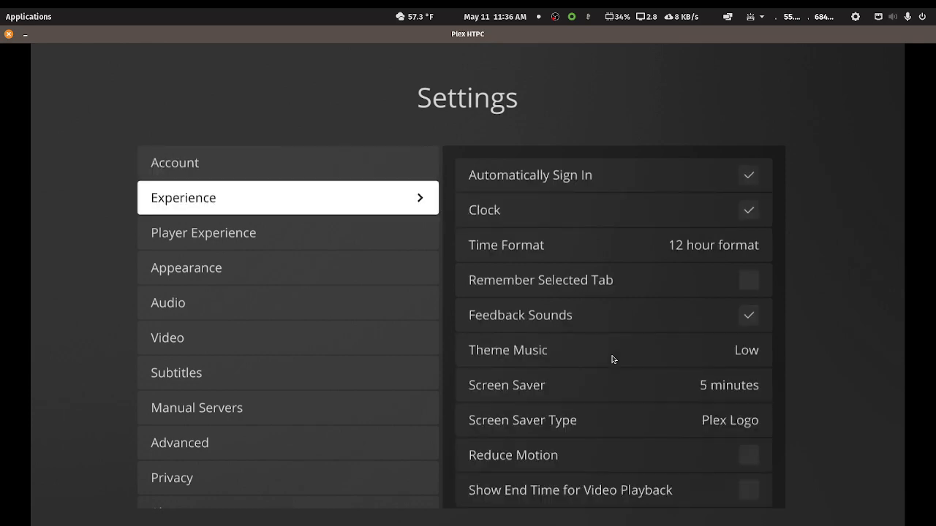
pyautogui.press('Right')
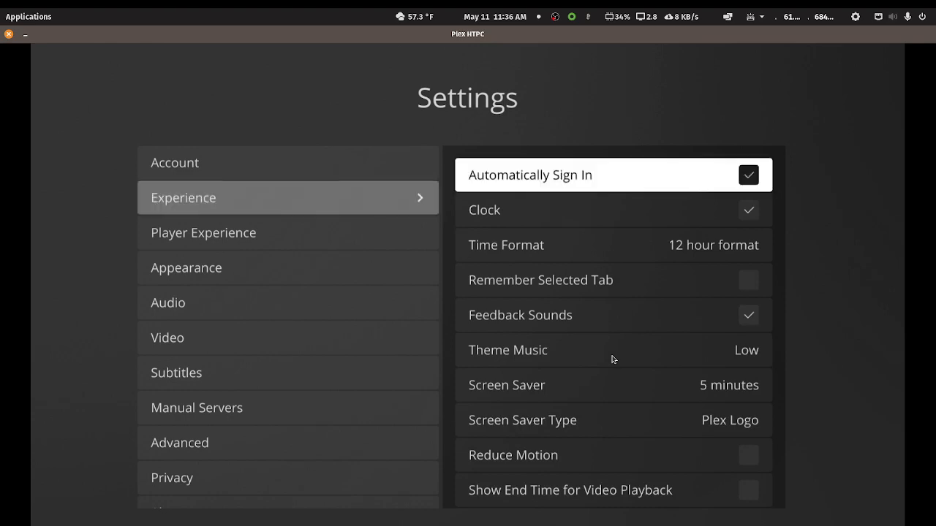
pyautogui.press('Down')
pyautogui.press('Down')
pyautogui.press('Down')
pyautogui.press('Down')
pyautogui.press('Down')
pyautogui.press('Down')
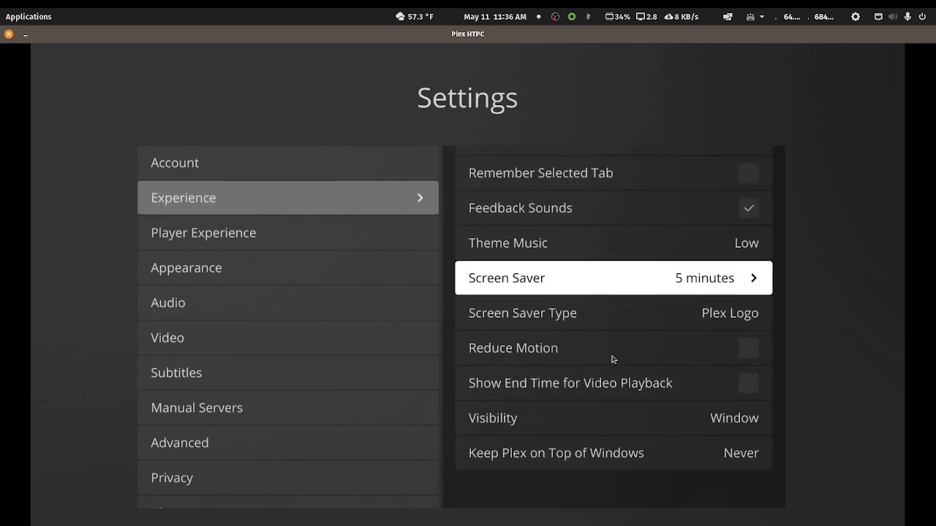
pyautogui.press('Down')
pyautogui.press('Down')
pyautogui.press('Down')
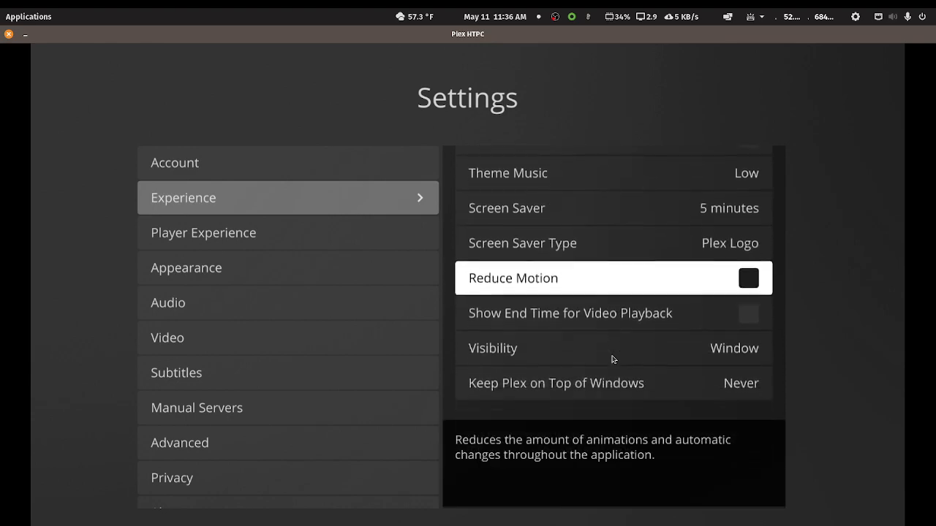
pyautogui.press('Down')
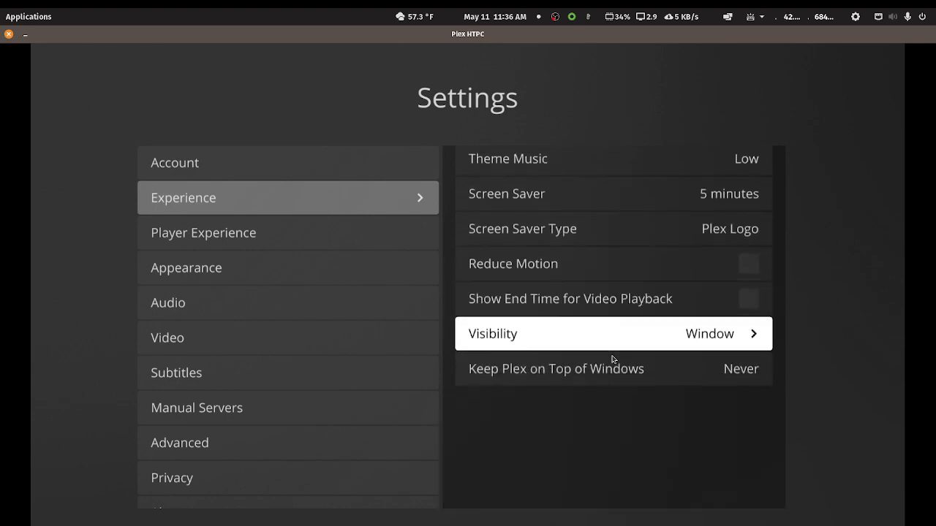
# Step: View the Visibility choices, close them, and toggle the app window to its smaller size and back to maximized
pyautogui.press('Return')
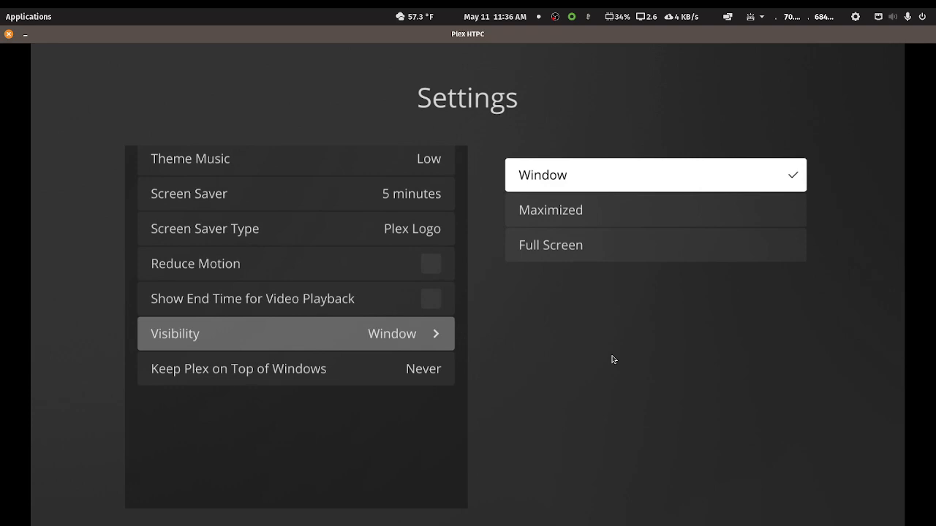
pyautogui.press('Escape')
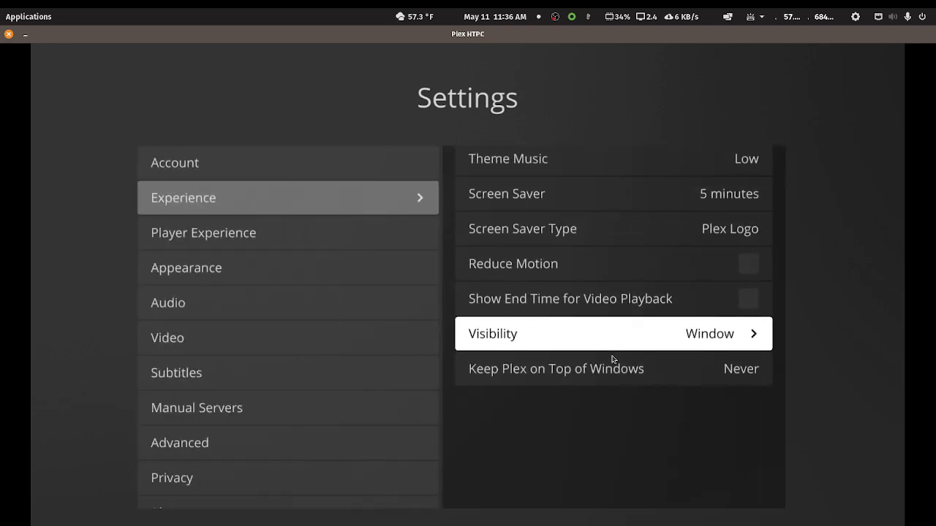
pyautogui.doubleClick(614, 33)
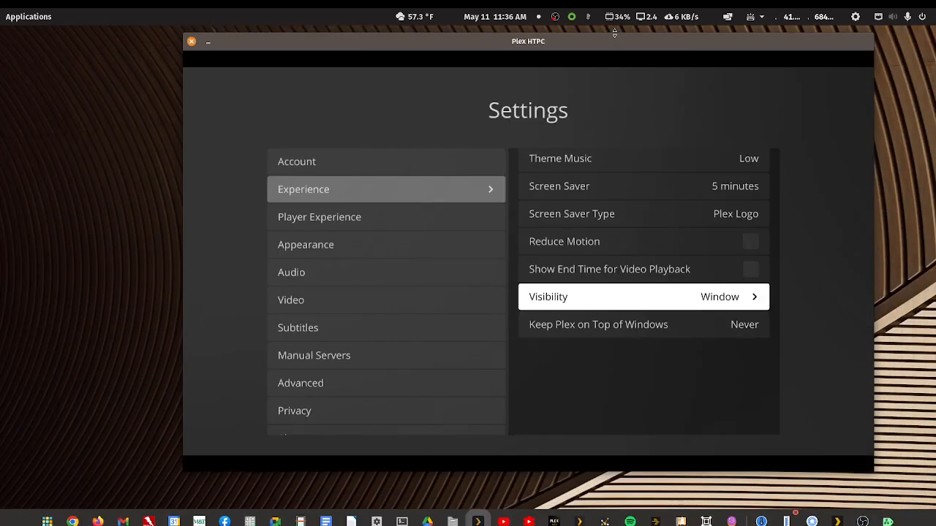
pyautogui.doubleClick(620, 37)
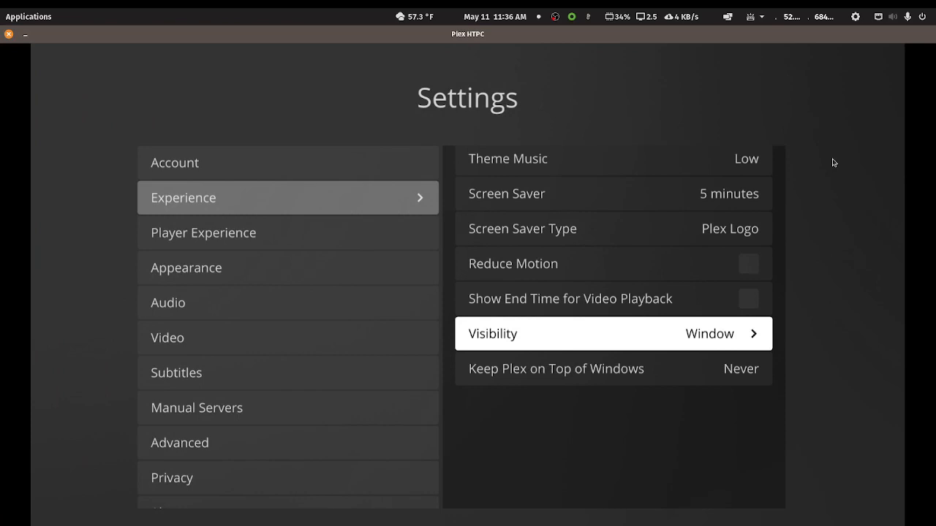
# Step: Examine the Maximized and Full Screen choices for Visibility and go back without picking one
pyautogui.press('Down')
pyautogui.press('Up')
pyautogui.press('Return')
pyautogui.press('Down')
pyautogui.press('Down')
pyautogui.press('Up')
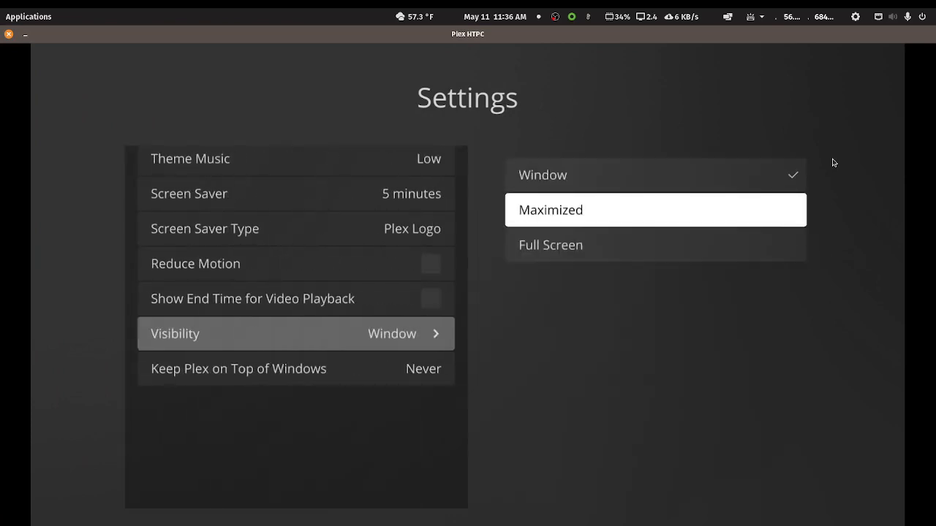
pyautogui.press('Escape')
# Step: Look over the Player Experience, Appearance and Audio settings
pyautogui.press('Left')
pyautogui.press('Down')
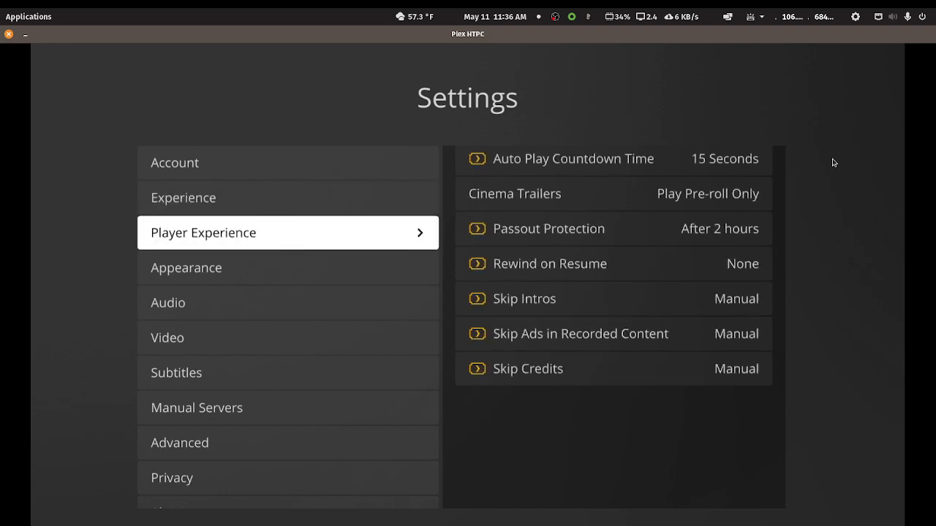
pyautogui.press('Down')
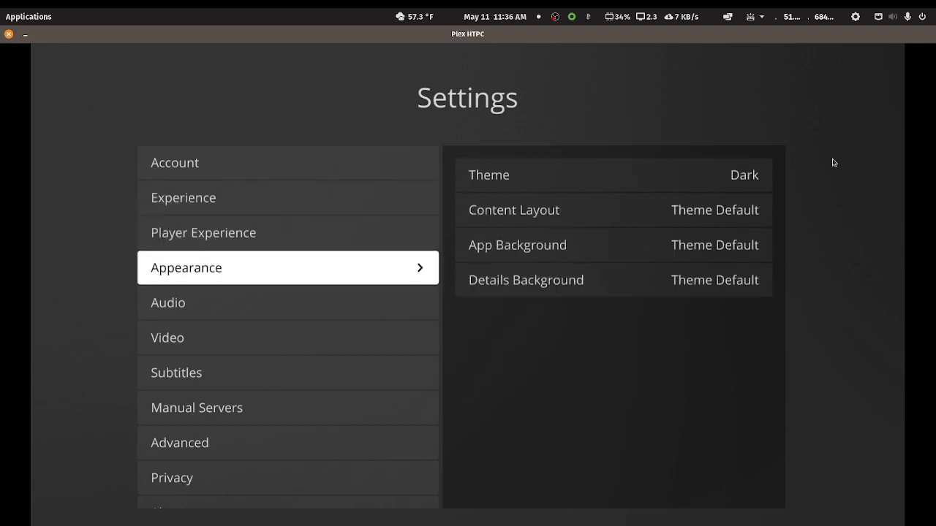
pyautogui.press('Down')
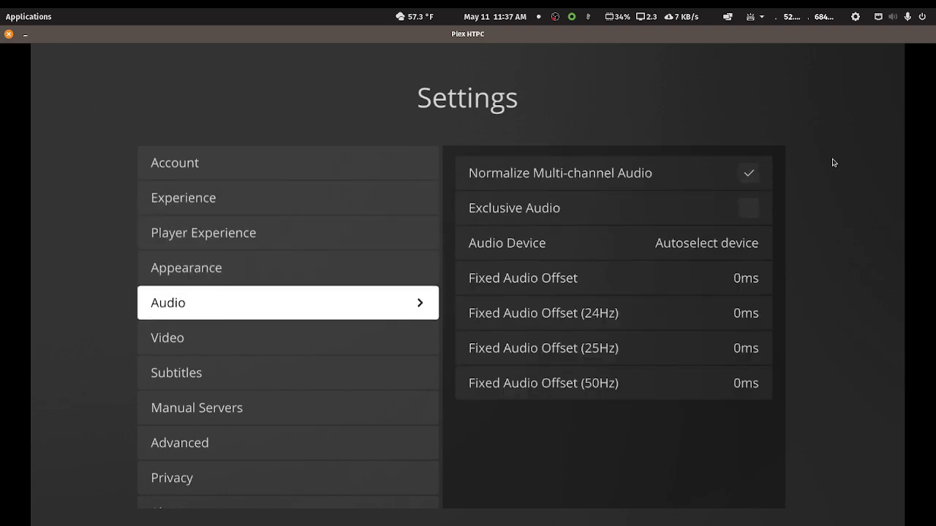
# Step: Look over the Video settings from Quality Suggestions down to Maximum Remote Quality
pyautogui.press('Down')
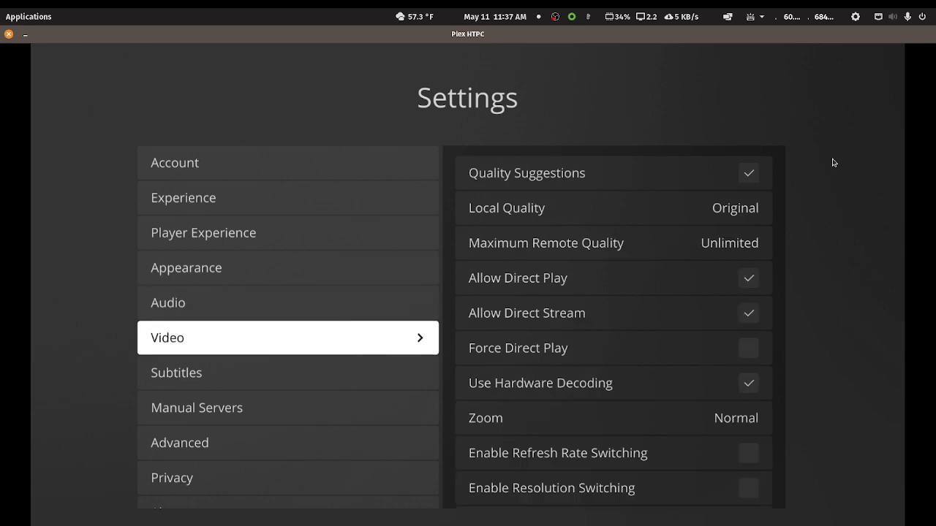
pyautogui.press('Right')
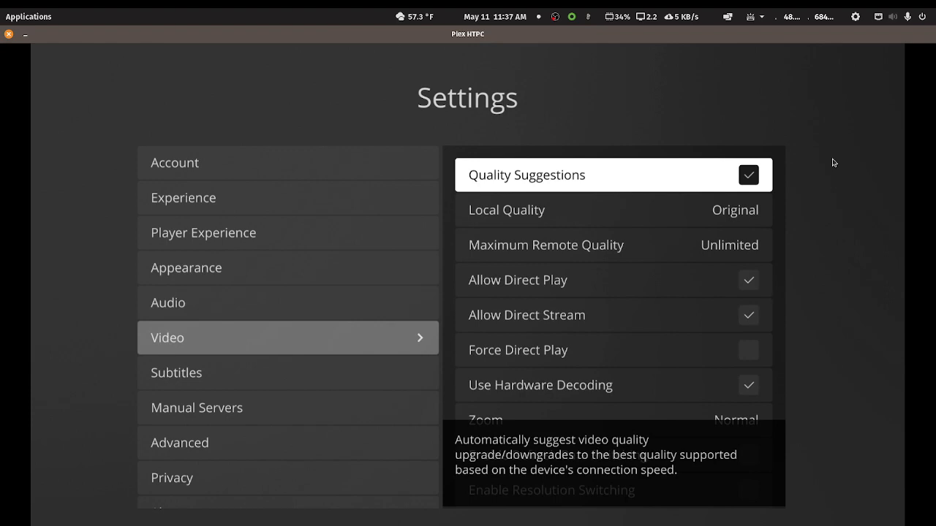
pyautogui.press('Down')
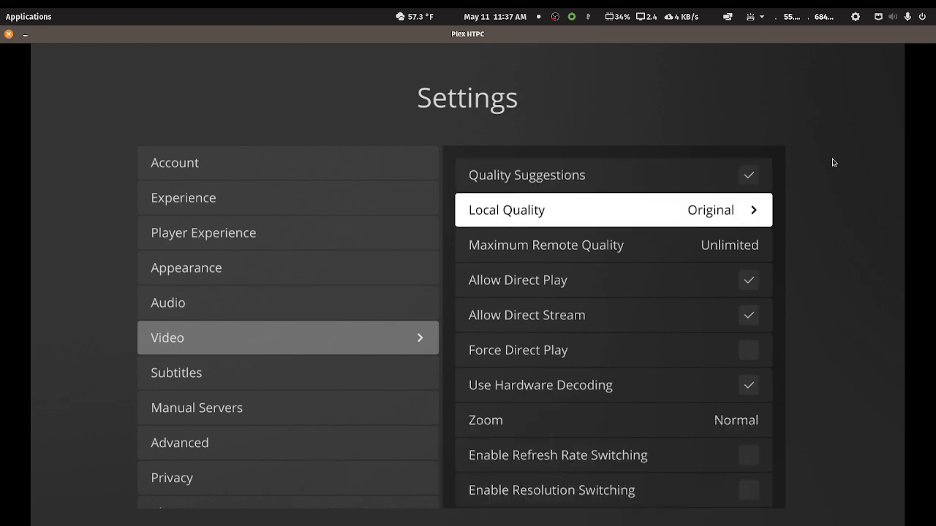
pyautogui.press('Down')
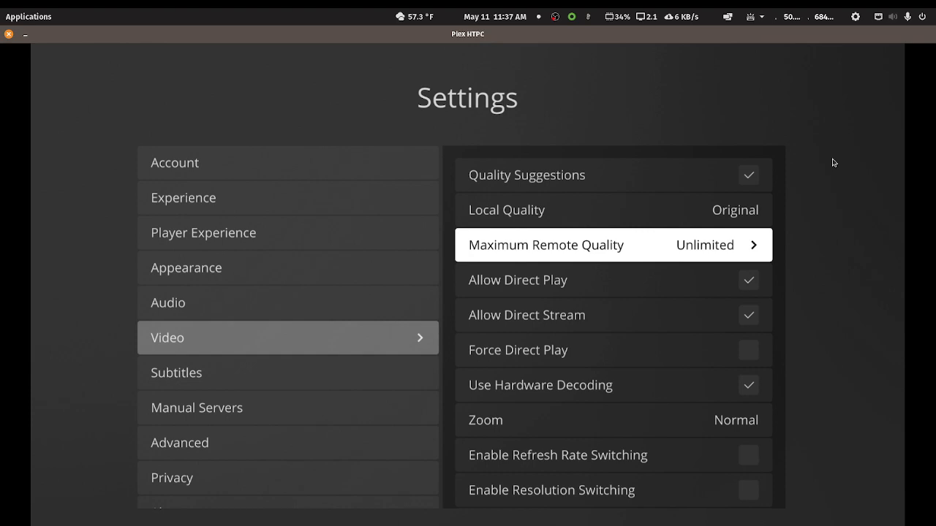
# Step: View the upper 4K choices for Maximum Remote Quality and go back without picking one
pyautogui.press('Return')
pyautogui.press('Down')
pyautogui.press('Down')
pyautogui.press('Down')
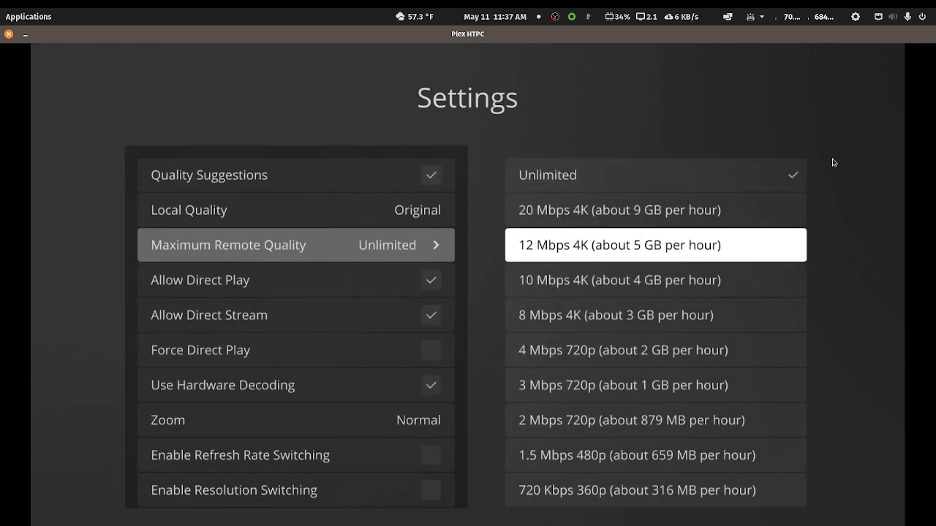
pyautogui.press('Up')
pyautogui.press('Escape')
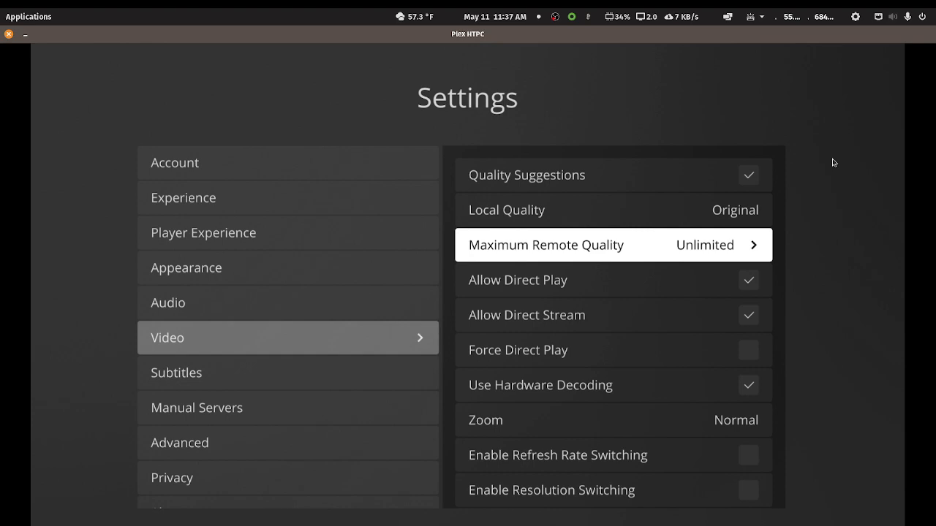
# Step: Reopen Maximum Remote Quality, compare the 8 Mbps 4K and 4 Mbps 720p choices, and leave without changing the setting
pyautogui.press('Return')
pyautogui.press('Down')
pyautogui.press('Down')
pyautogui.press('Down')
pyautogui.press('Down')
pyautogui.press('Down')
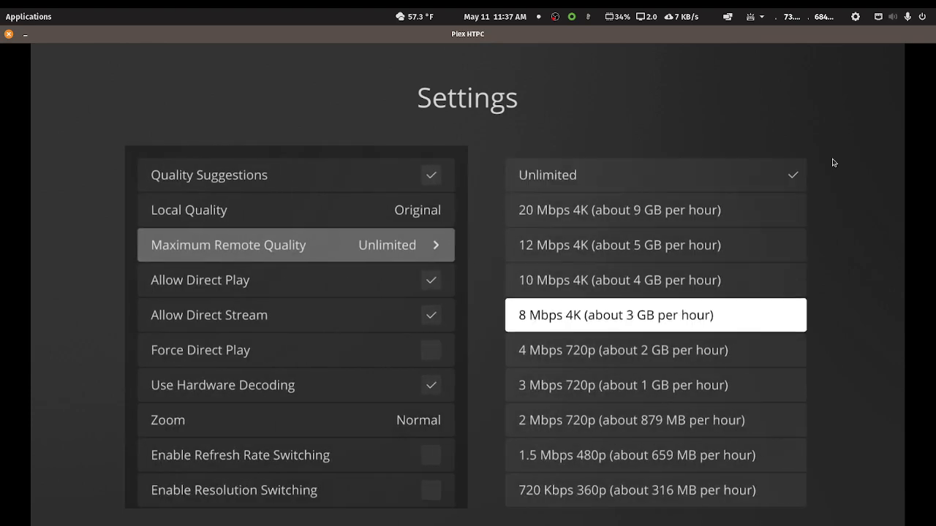
pyautogui.press('Up')
pyautogui.press('Down')
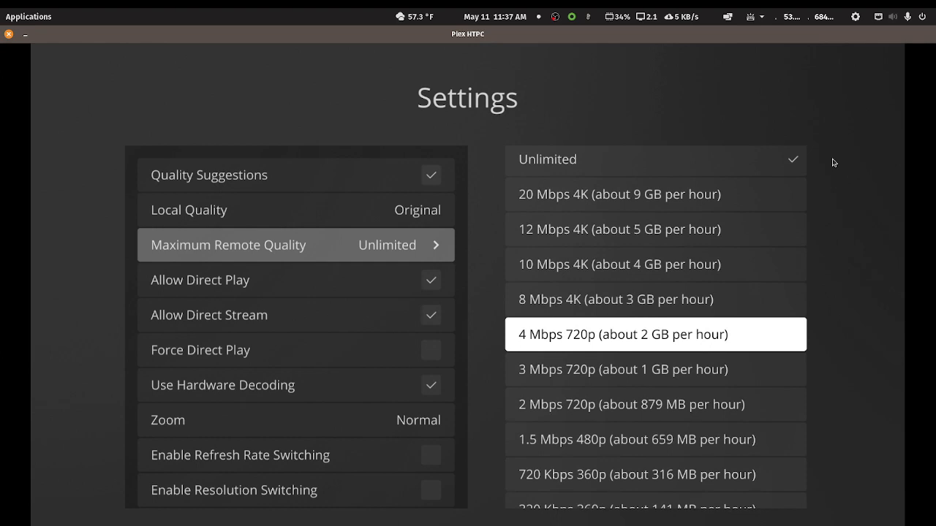
pyautogui.press('Up')
pyautogui.press('Down')
pyautogui.press('Escape')
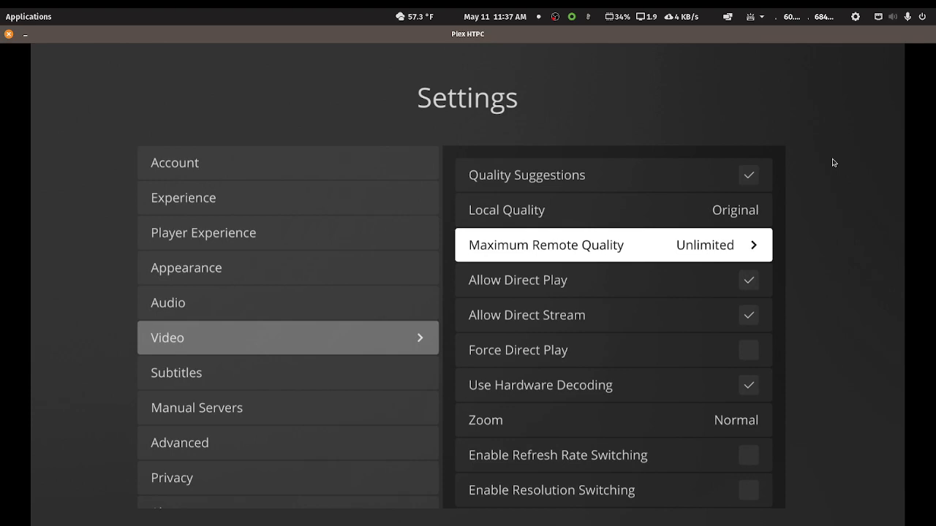
# Step: Review the remaining Video settings from Allow Direct Play through the refresh rate switching options, then return to the settings categories
pyautogui.press('Down')
pyautogui.press('Down')
pyautogui.press('Down')
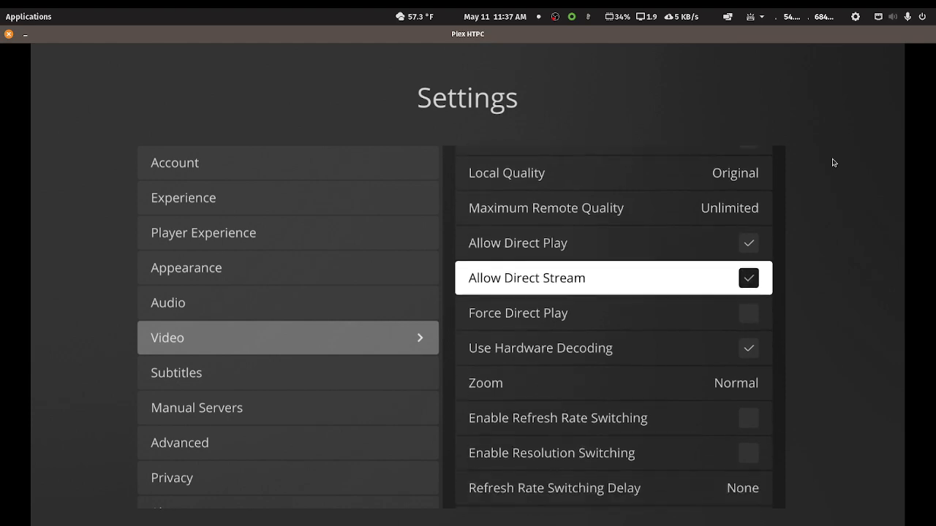
pyautogui.press('Down')
pyautogui.press('Down')
pyautogui.press('Down')
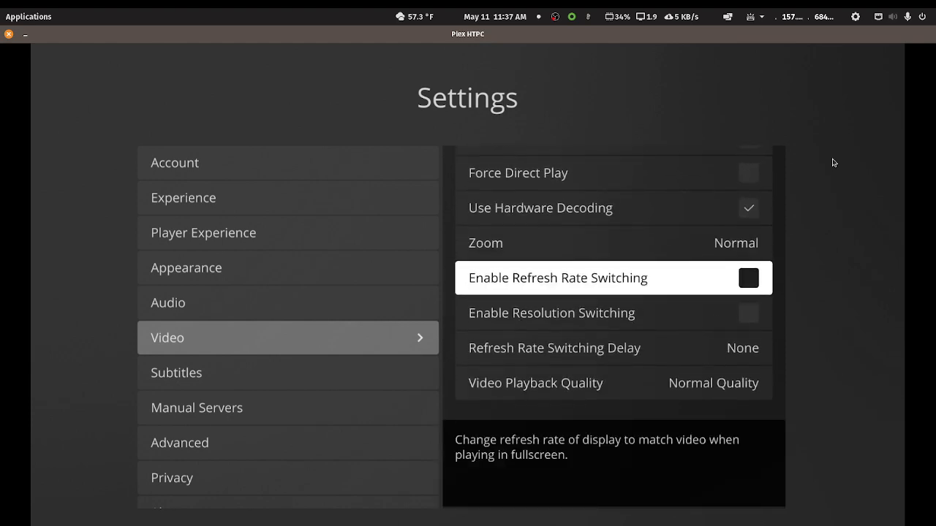
pyautogui.press('Down')
pyautogui.press('Down')
pyautogui.press('Left')
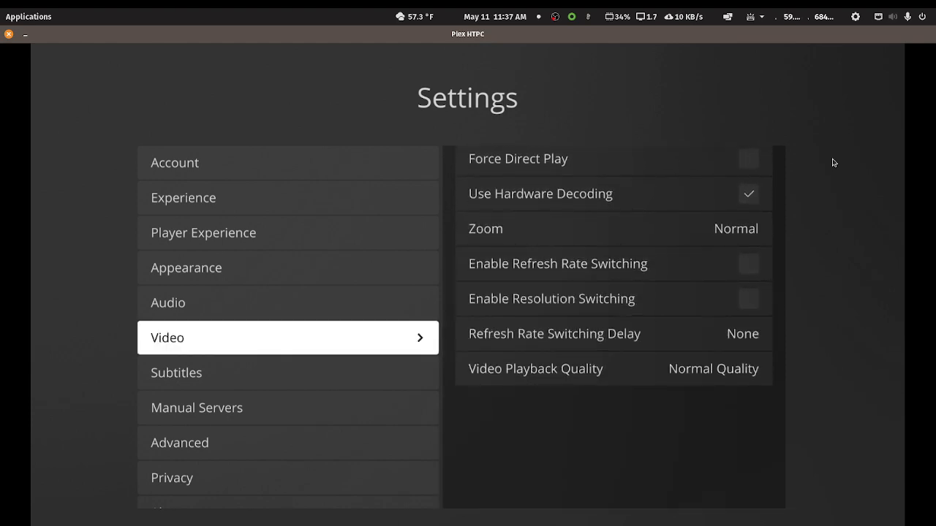
# Step: Look over the Subtitles, Manual Servers, Advanced and Privacy settings, then leave Settings for the Home screen
pyautogui.press('Down')
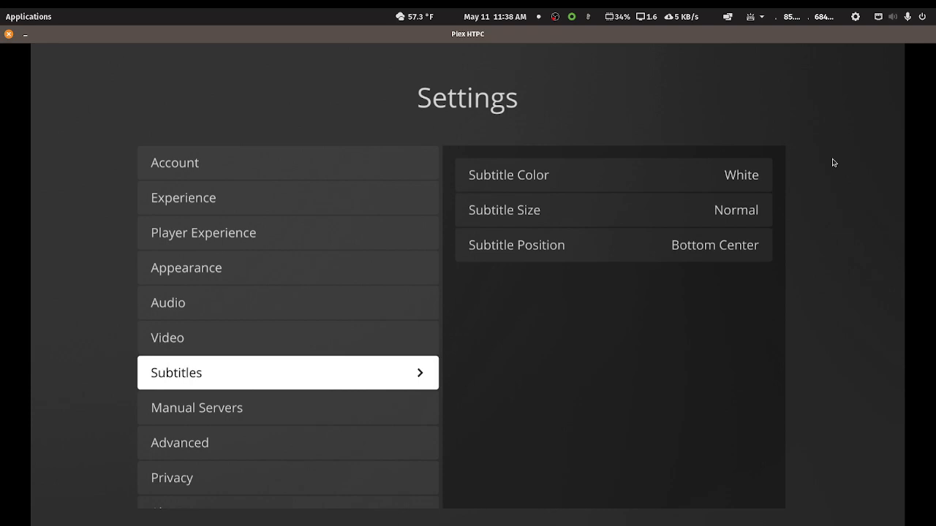
pyautogui.press('Down')
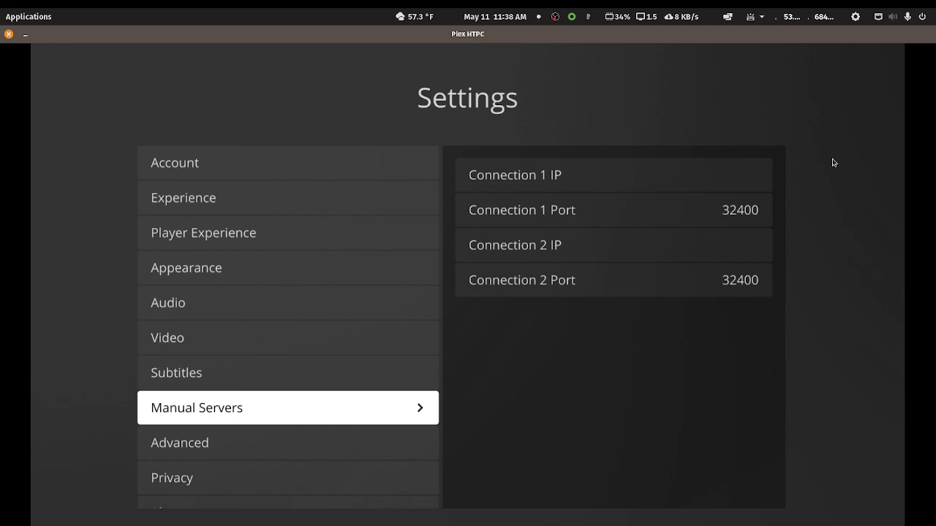
pyautogui.press('Down')
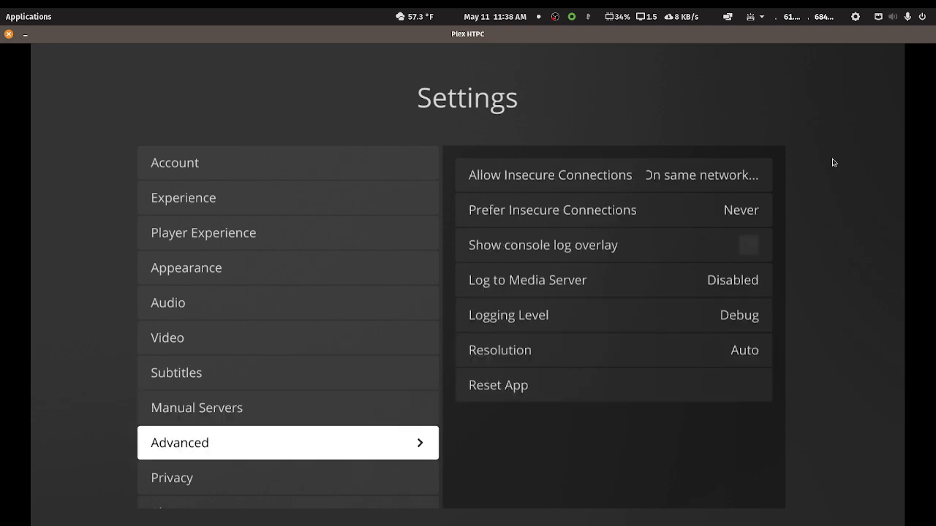
pyautogui.press('Right')
pyautogui.press('Down')
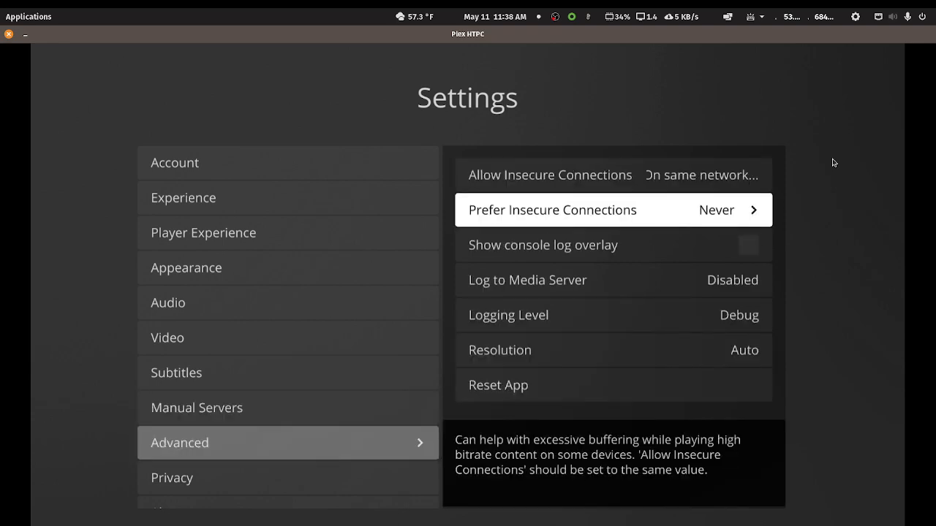
pyautogui.press('Left')
pyautogui.press('Down')
pyautogui.press('Down')
pyautogui.press('Up')
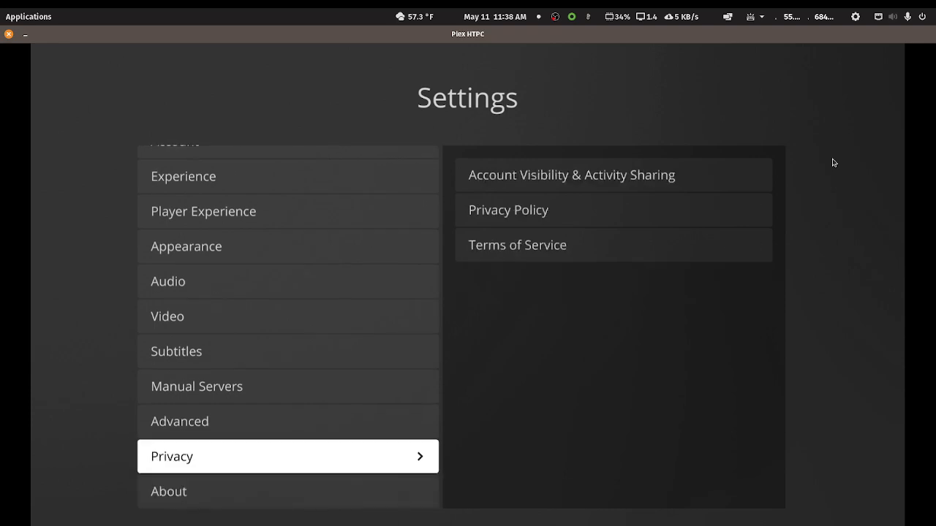
pyautogui.press('Up')
pyautogui.press('Escape')
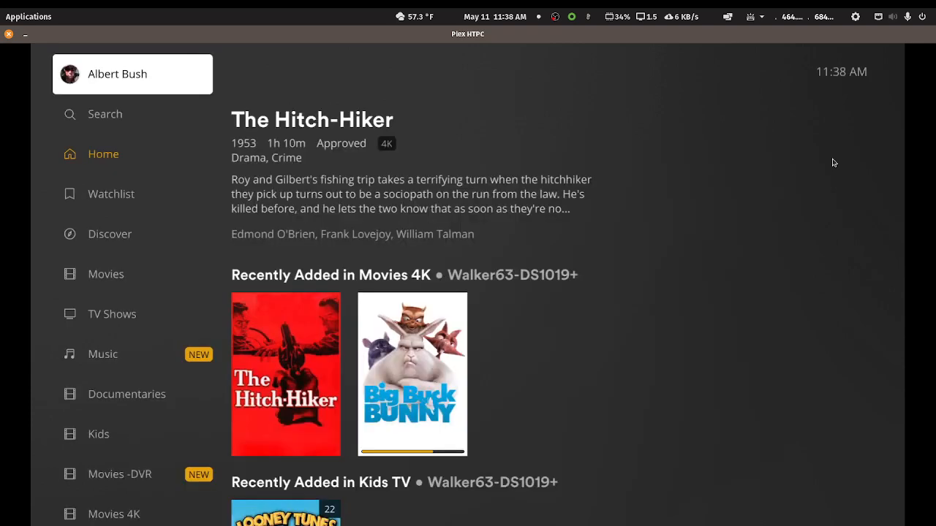
# Step: Open the Movies library and move to its Recommended view
pyautogui.press('Down')
pyautogui.press('Down')
pyautogui.press('Down')
pyautogui.press('Down')
pyautogui.press('Down')
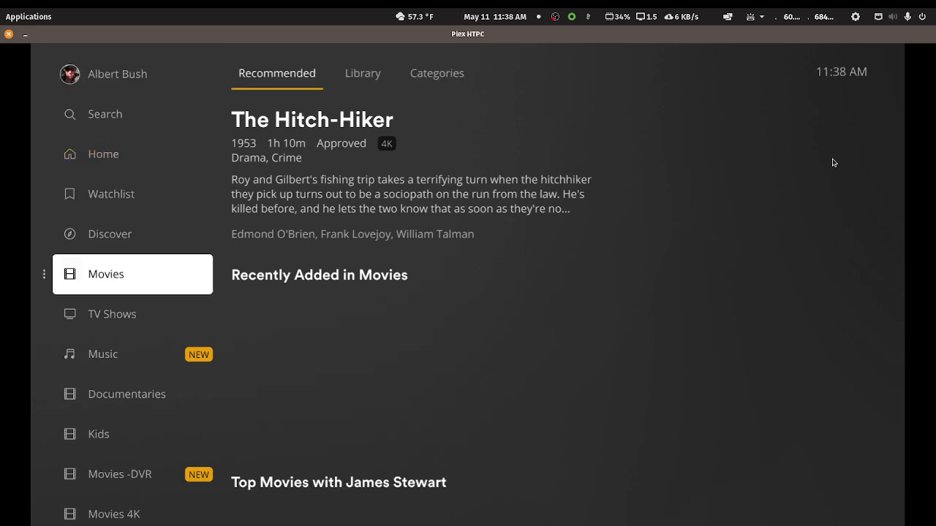
pyautogui.press('Right')
pyautogui.press('Up')
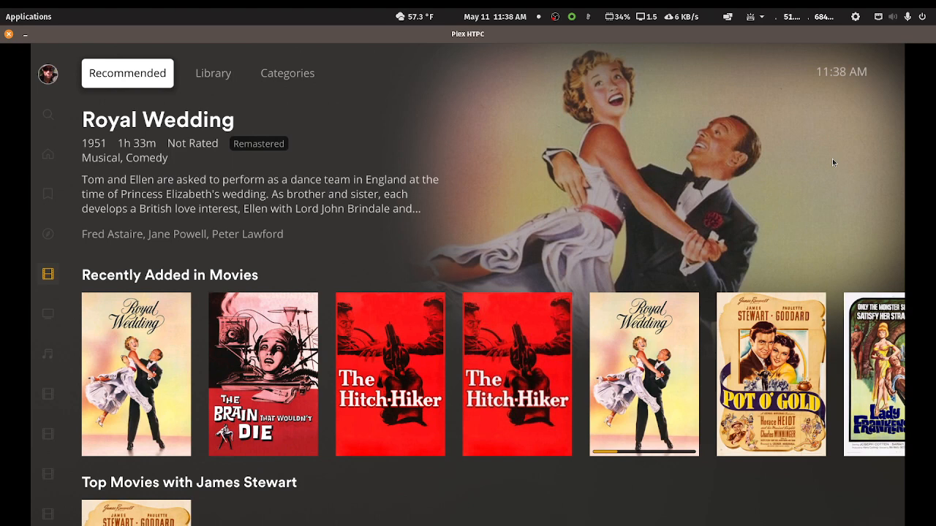
# Step: Browse the Movies library by Categories, view the Action movies, and return to the category grid
pyautogui.press('Right')
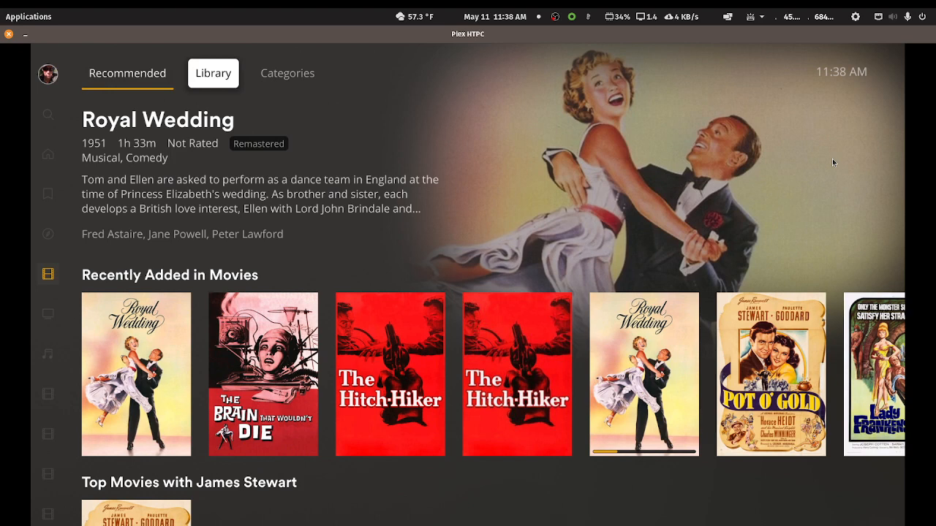
pyautogui.press('Right')
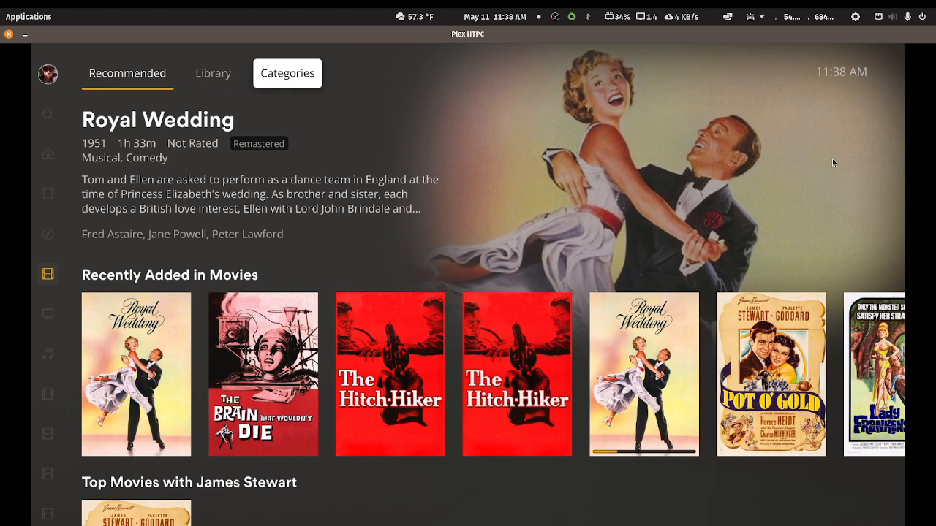
pyautogui.press('Return')
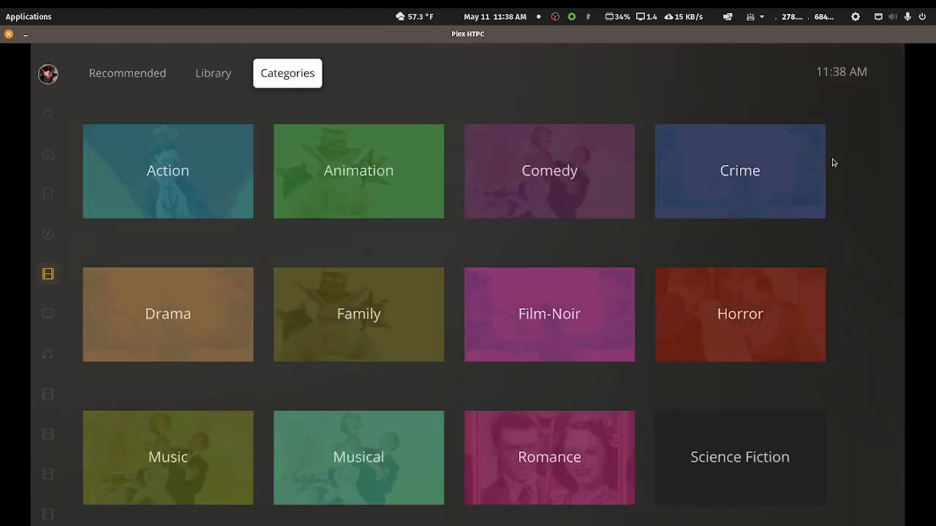
pyautogui.press('Down')
pyautogui.press('Return')
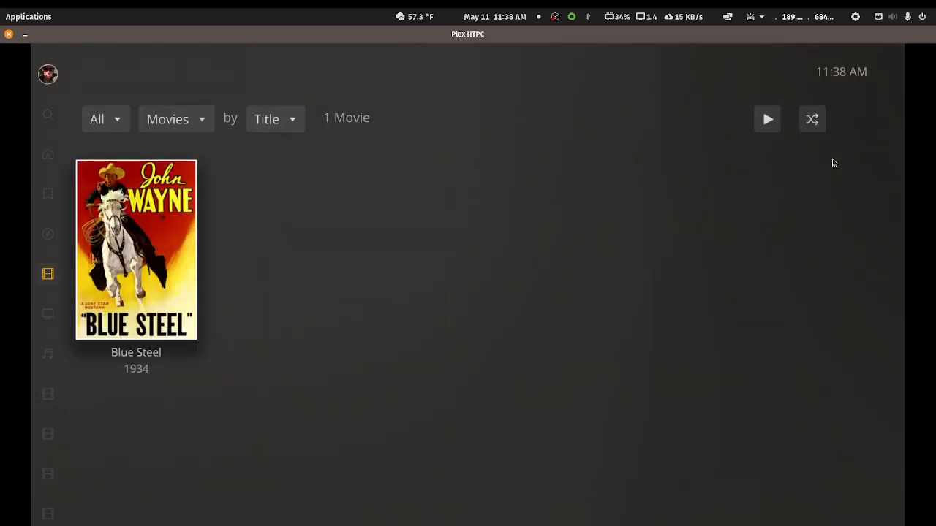
pyautogui.press('Escape')
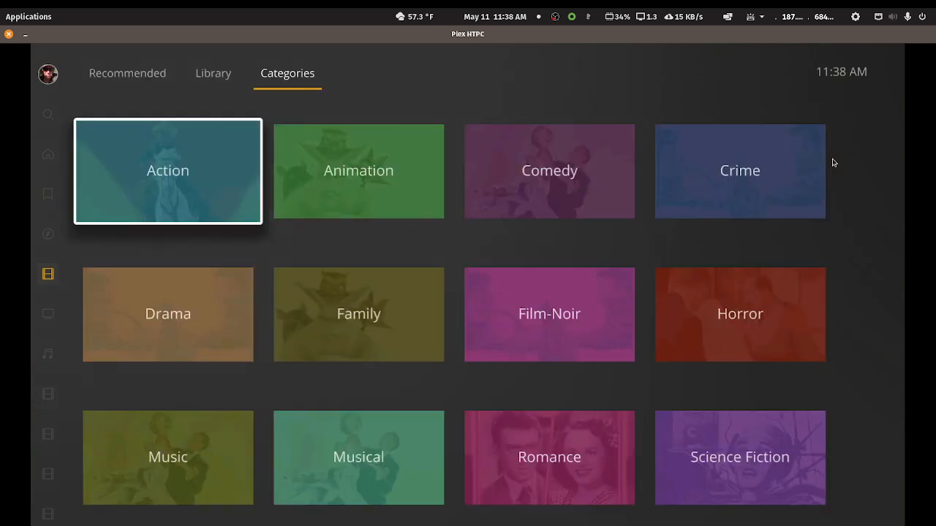
# Step: Show the full Library view of Movies and check the Type choices, keeping Movies selected
pyautogui.press('Up')
pyautogui.press('Left')
pyautogui.press('Return')
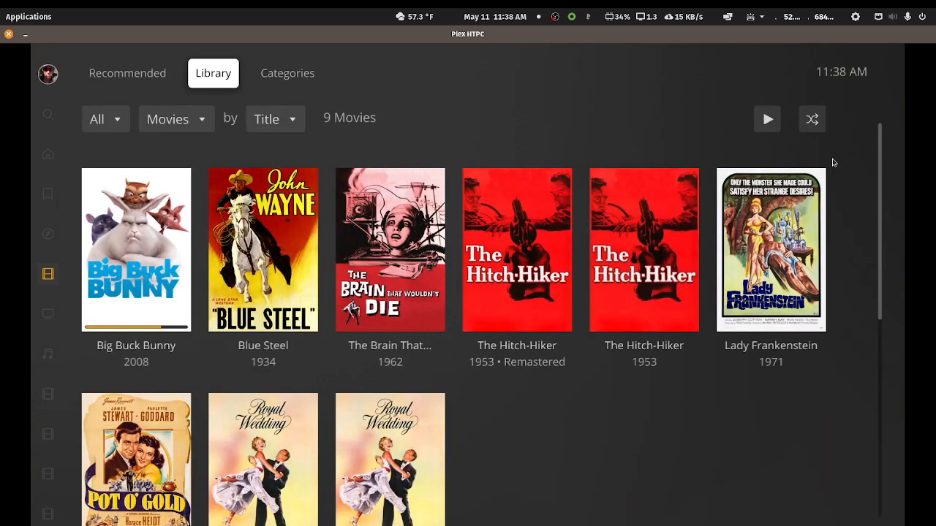
pyautogui.press('Down')
pyautogui.press('Right')
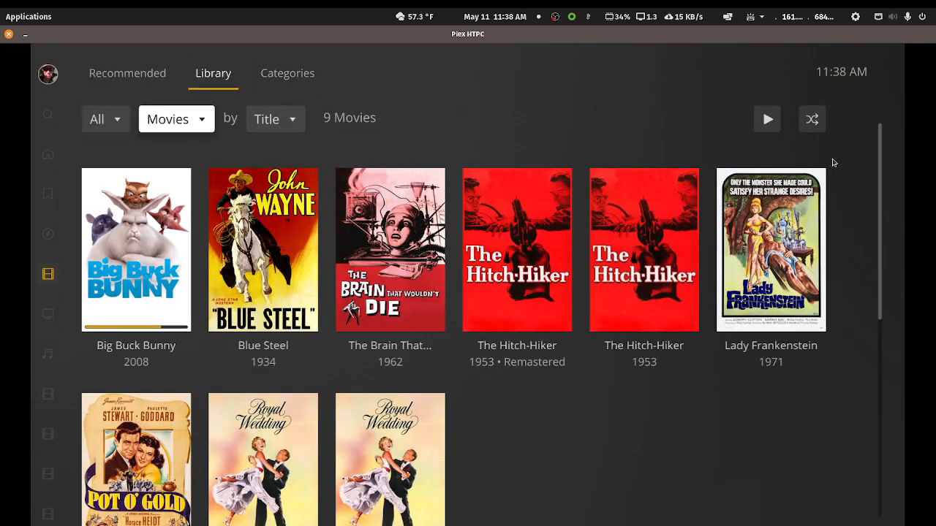
pyautogui.press('Return')
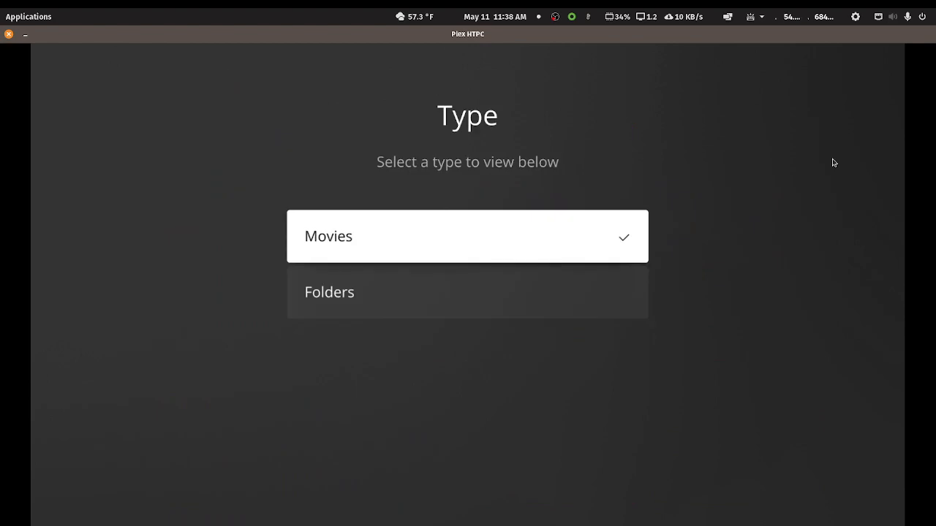
pyautogui.press('Return')
pyautogui.press('Left')
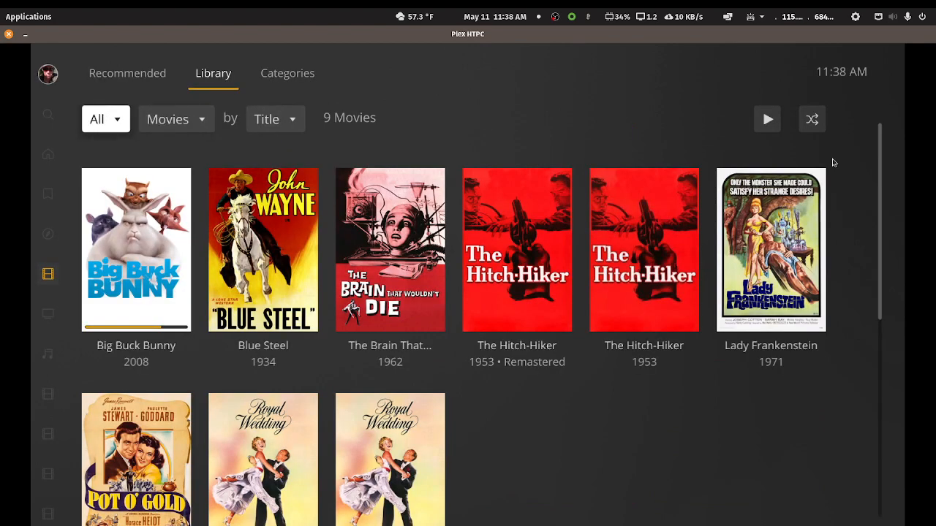
# Step: Look through the filter options such as Genre and Year for the movie list, then close them without applying one
pyautogui.press('Return')
pyautogui.press('Down')
pyautogui.press('Down')
pyautogui.press('Up')
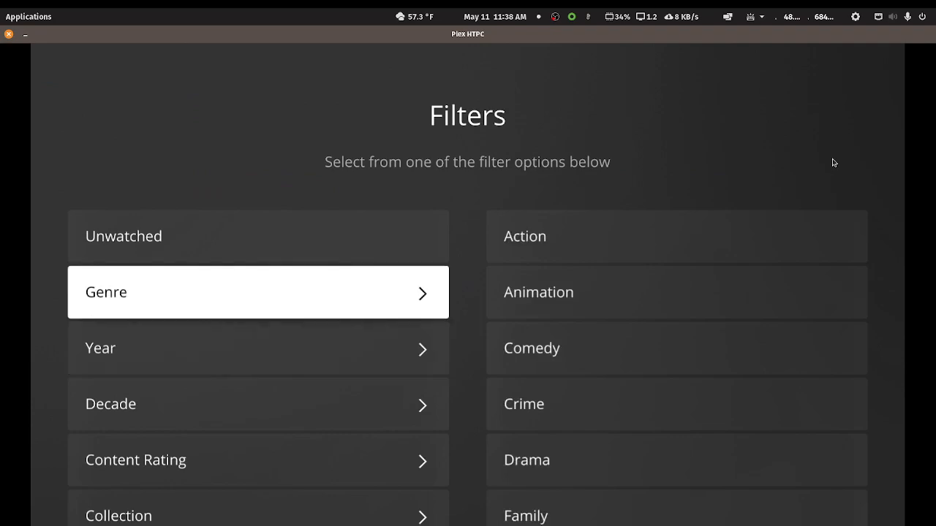
pyautogui.press('Escape')
# Step: Look through the Sort options down to Release Date and close them without changing the sort by Title
pyautogui.press('Right')
pyautogui.press('Right')
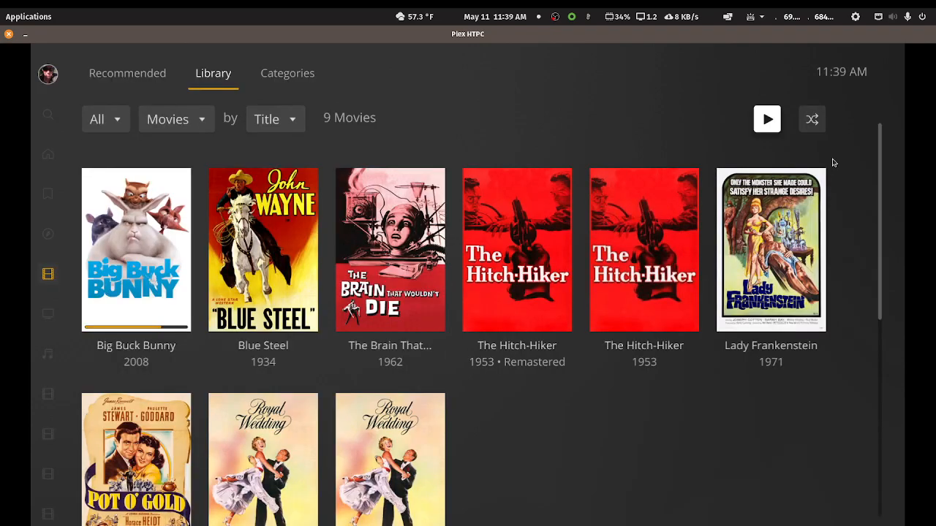
pyautogui.press('Left')
pyautogui.press('Return')
pyautogui.press('Down')
pyautogui.press('Down')
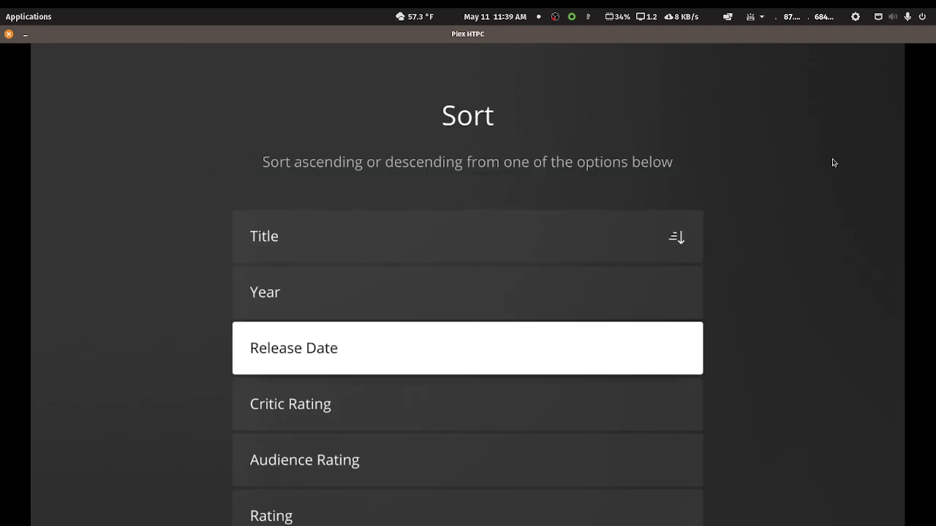
pyautogui.press('Up')
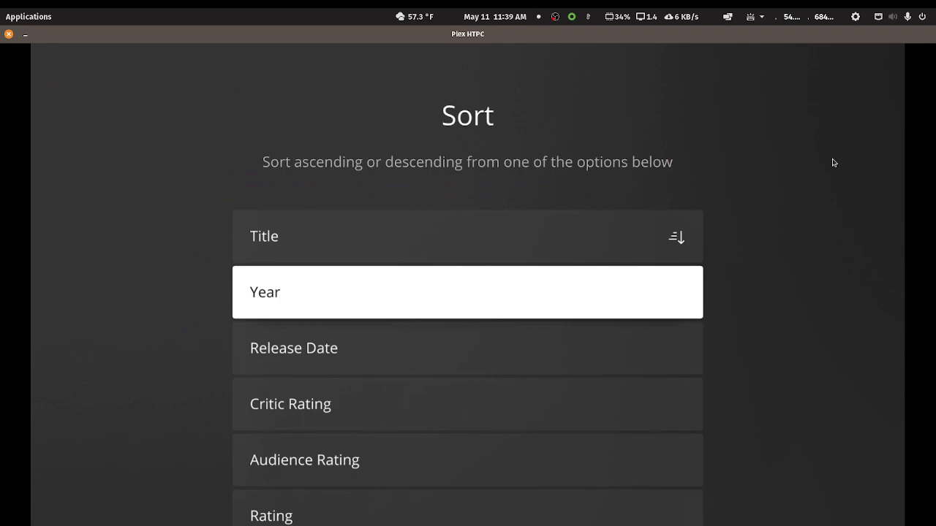
pyautogui.press('Escape')
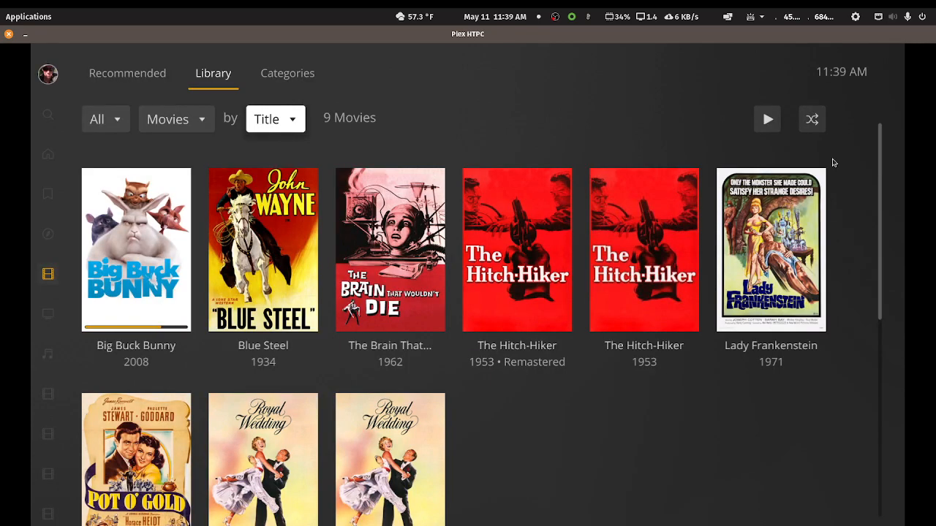
# Step: Open the TV Shows library, view its Recommended rows, and show its Categories
pyautogui.press('Left')
pyautogui.press('Left')
pyautogui.press('Left')
pyautogui.press('Down')
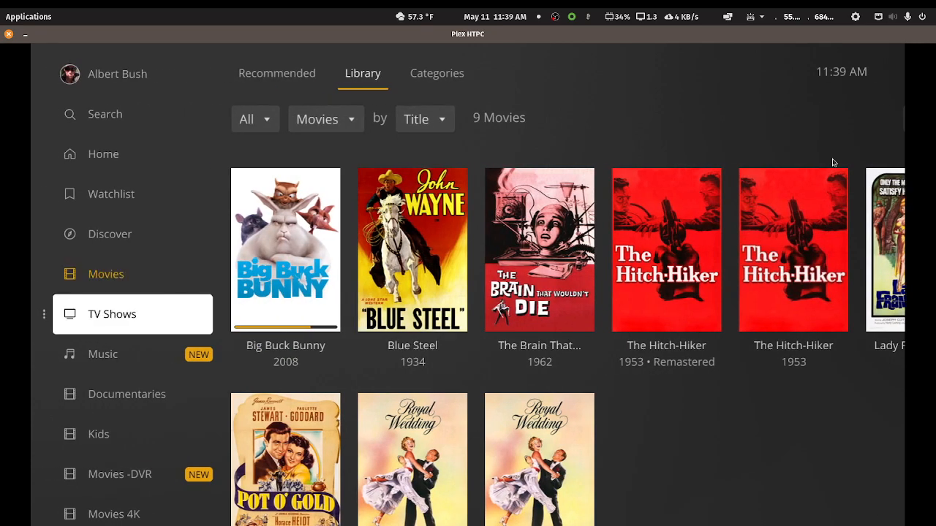
pyautogui.press('Right')
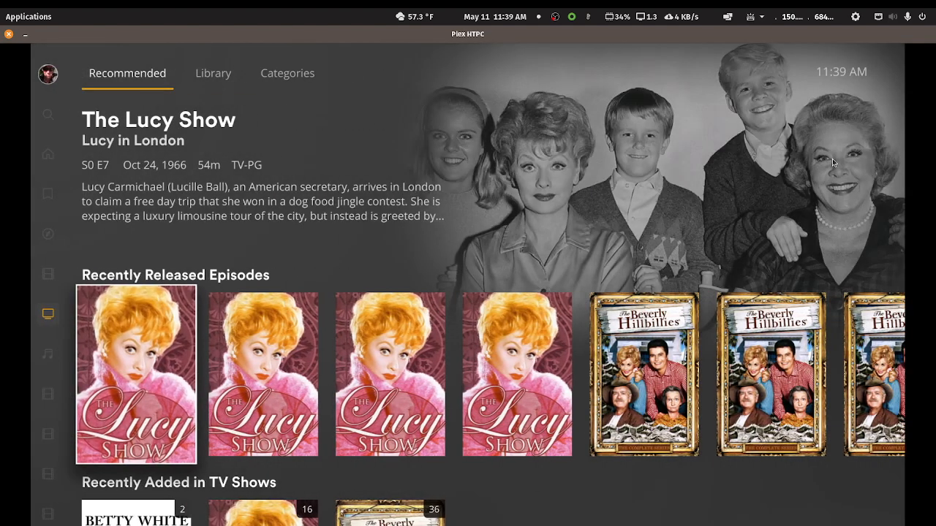
pyautogui.press('Up')
pyautogui.press('Right')
pyautogui.press('Right')
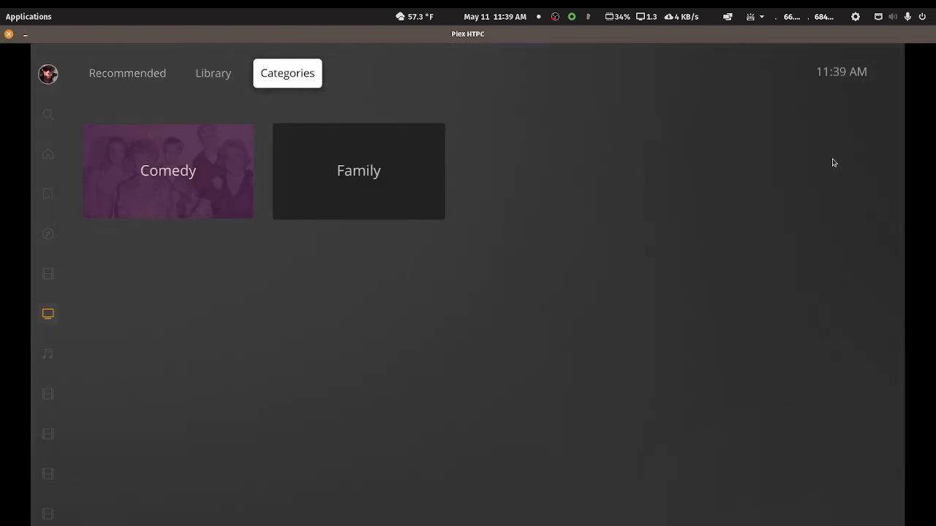
# Step: Preview the Movies recommendations from the sidebar and return to the TV Shows Recommended view
pyautogui.press('Left')
pyautogui.press('Up')
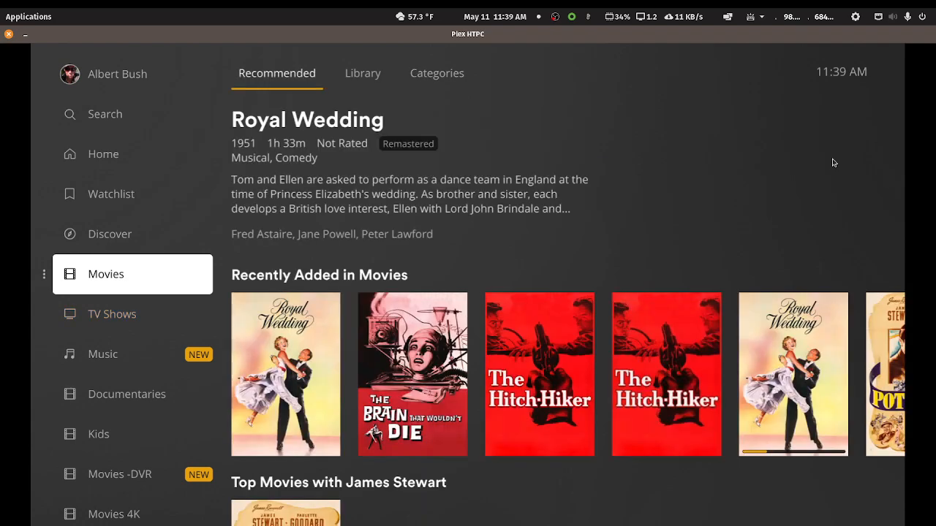
pyautogui.press('Down')
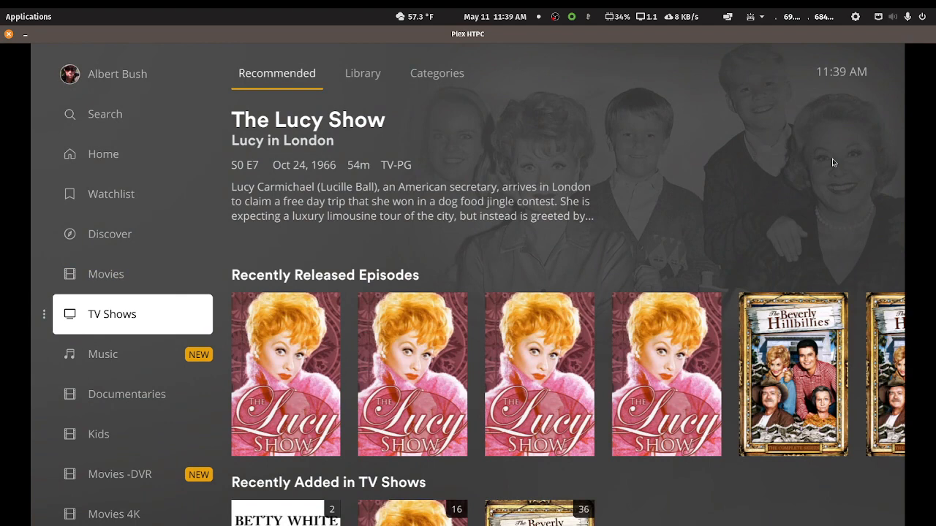
pyautogui.press('Right')
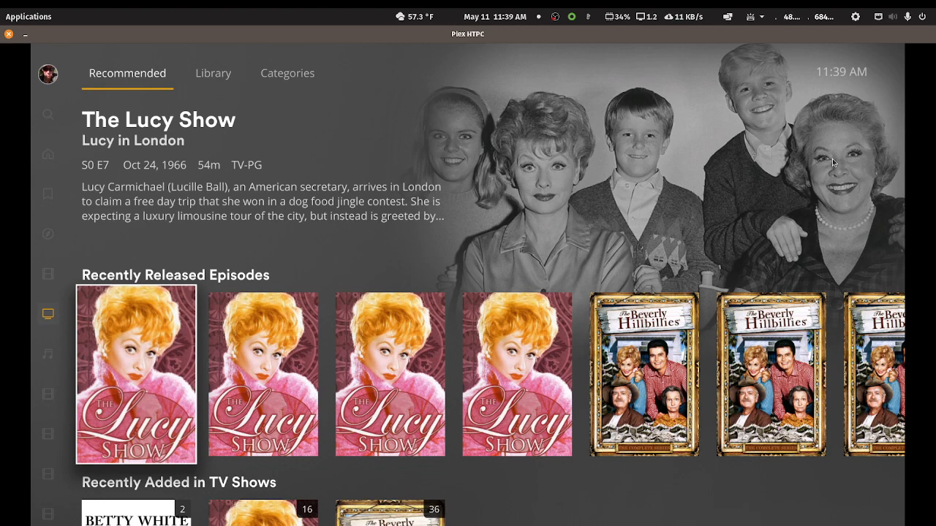
# Step: Move down the sidebar past the remaining libraries and Live TV to preview Music on TIDAL
pyautogui.press('Left')
pyautogui.press('Down')
pyautogui.press('Down')
pyautogui.press('Down')
pyautogui.press('Down')
pyautogui.press('Down')
pyautogui.press('Down')
pyautogui.press('Down')
pyautogui.press('Down')
pyautogui.press('Down')
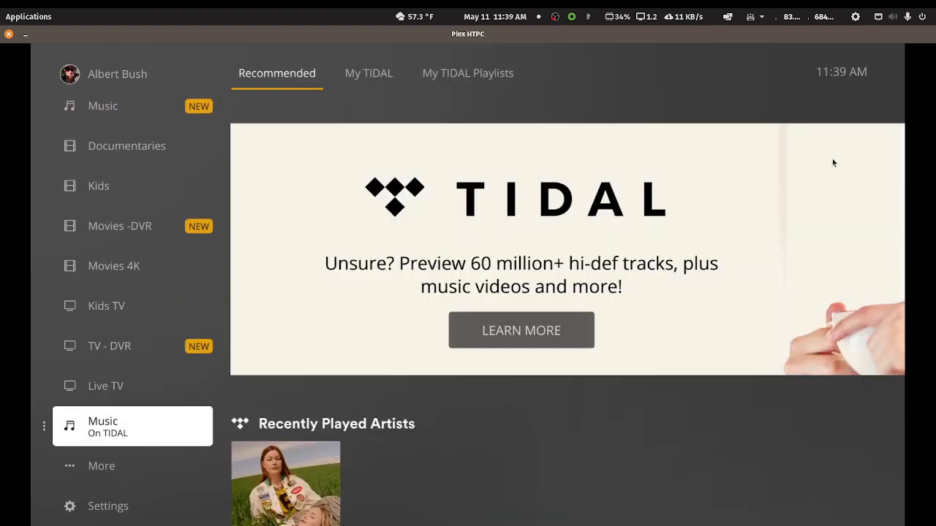
# Step: Exit Plex HTPC and confirm the exit
pyautogui.press('Escape')
pyautogui.press('Escape')
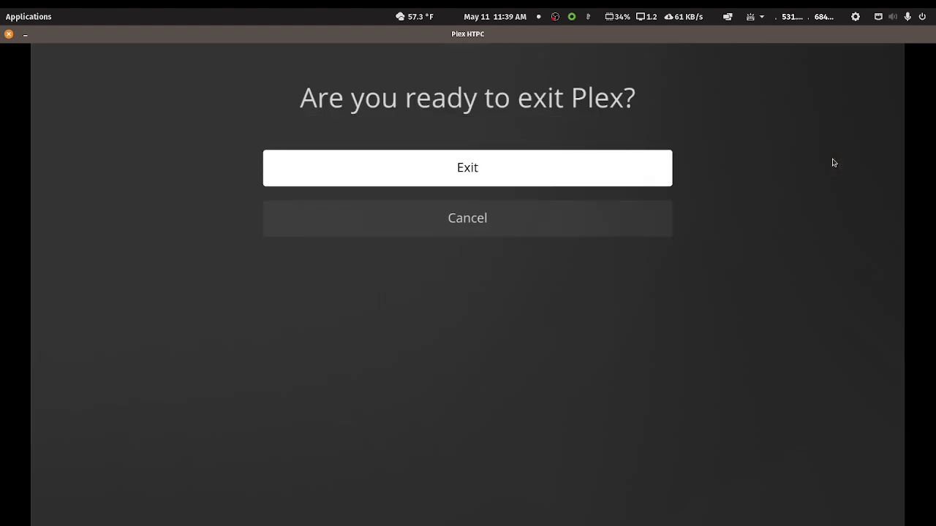
pyautogui.press('Return')
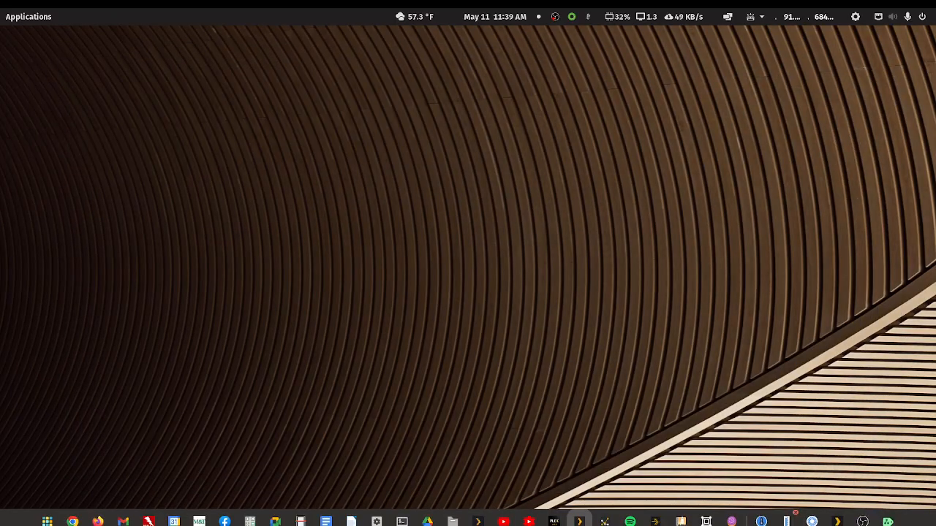
# Step: Switch to the Plex desktop app, show the server's Libraries page, and expand Manage Recommendations for Movies
pyautogui.moveTo(852, 525); pyautogui.dragTo(326, 63)
pyautogui.doubleClick(330, 64)
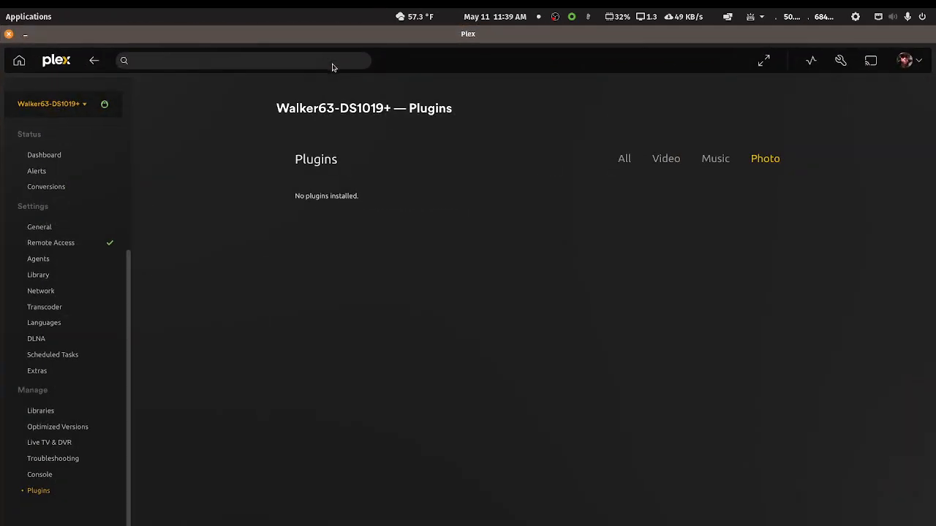
pyautogui.click(40, 411)
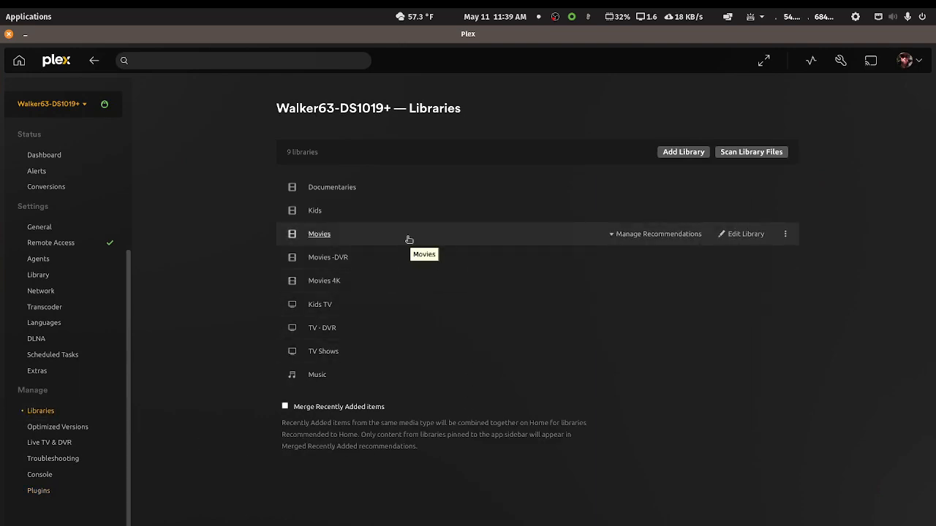
pyautogui.click(627, 236)
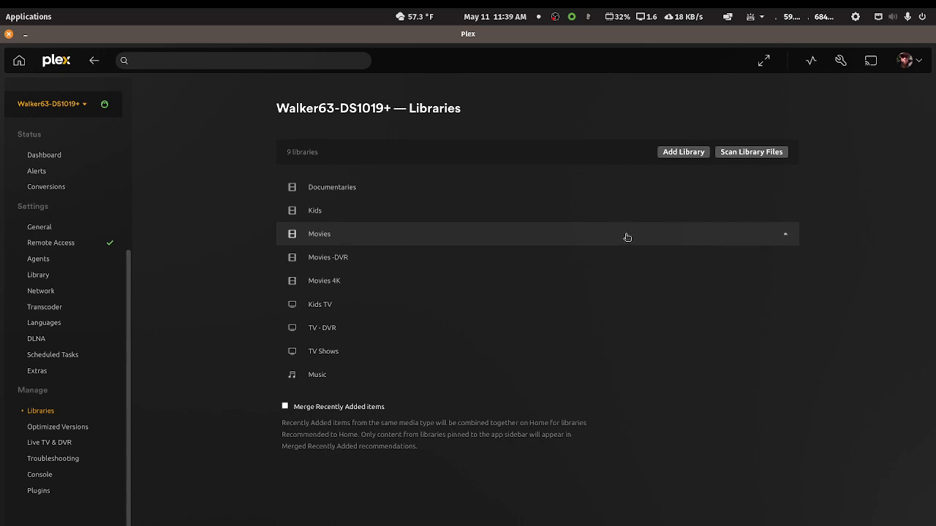
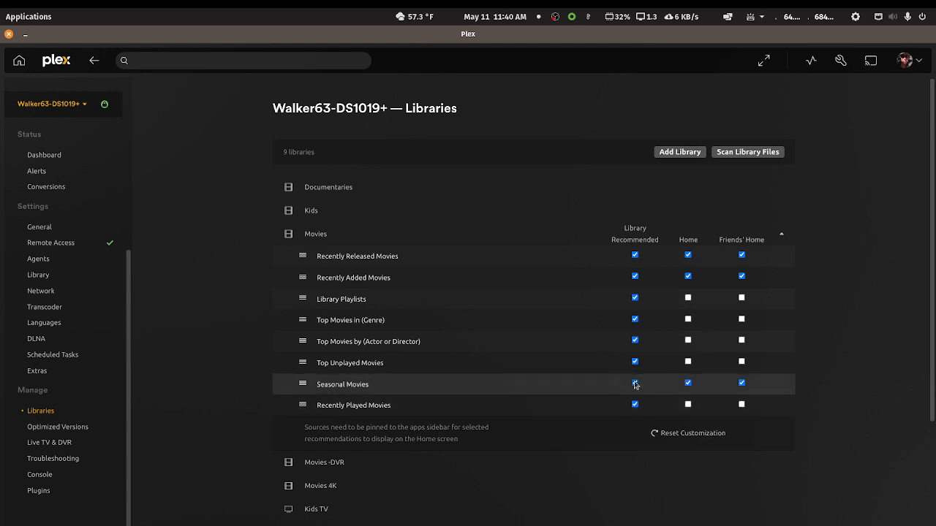
# Step: Disable Seasonal Movies for Library Recommended and Home, and re-enable it for Library Recommended, Home and Friends' Home, accepting the sharing notice
pyautogui.click(635, 383)
pyautogui.click(688, 384)
pyautogui.click(741, 383)
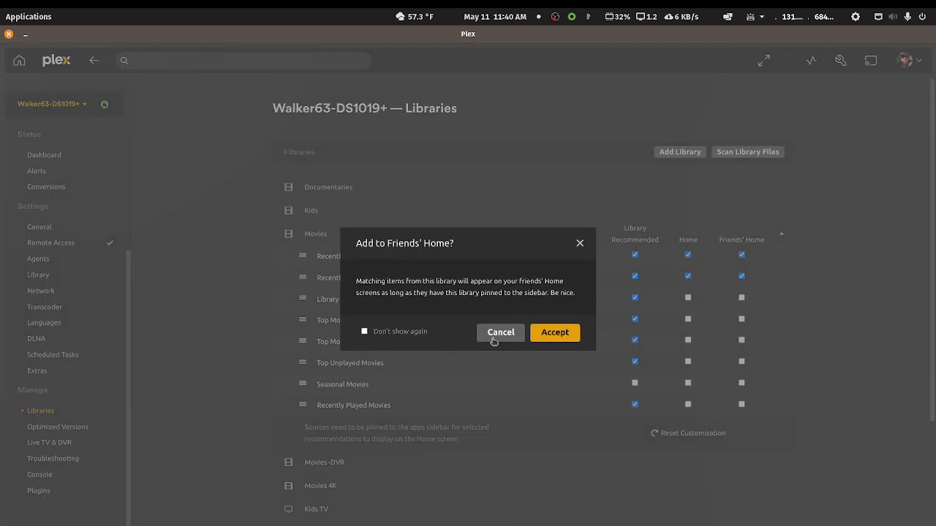
pyautogui.click(541, 335)
pyautogui.click(687, 387)
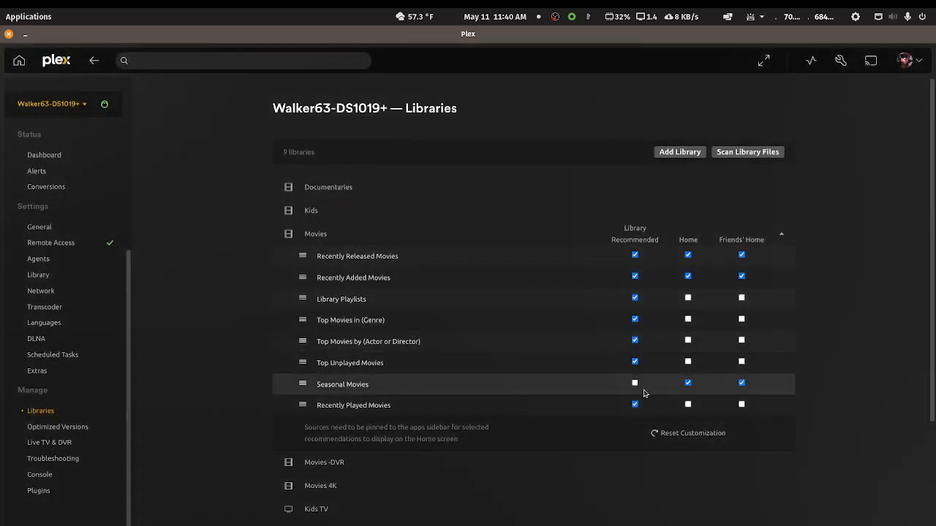
pyautogui.click(634, 384)
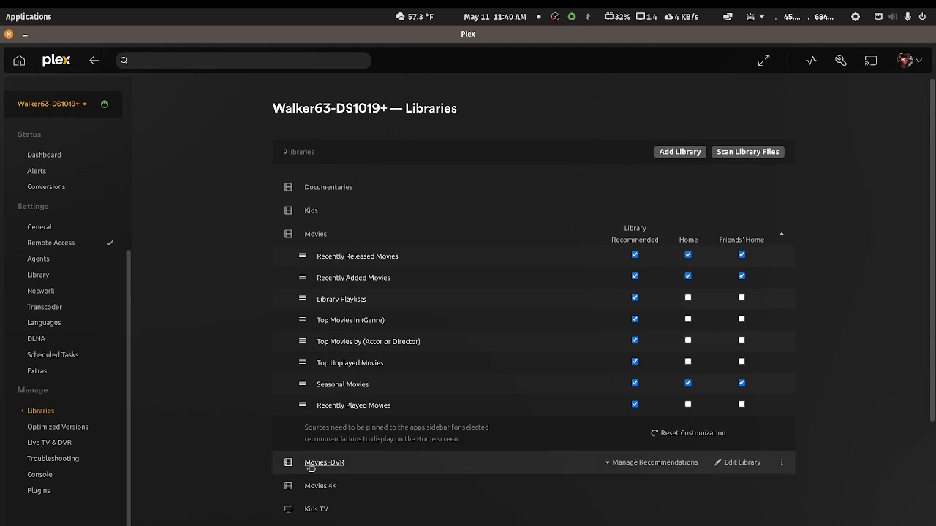
# Step: Enable Recently Released Episodes on Home and Friends' Home for TV Shows, suppress the sharing notice in future, and review the other recommendation rows
pyautogui.scroll(-3, 310, 468)
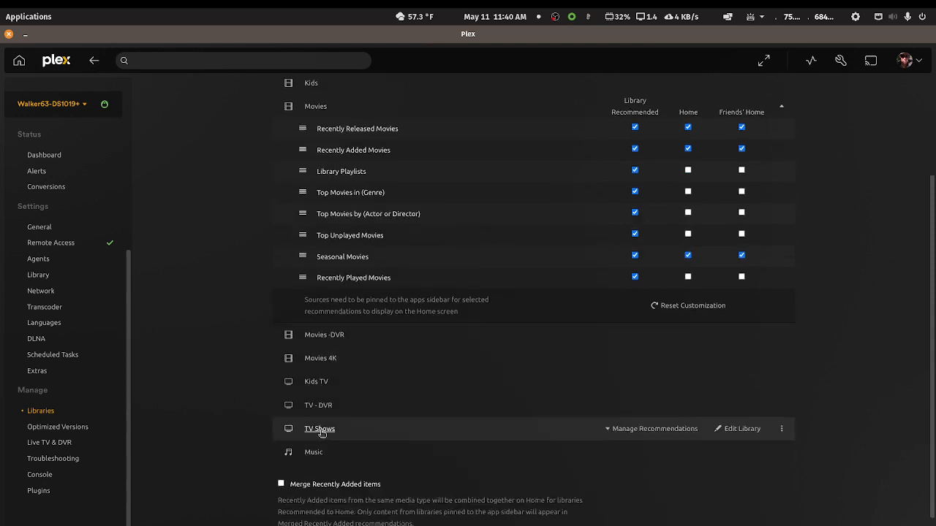
pyautogui.click(612, 430)
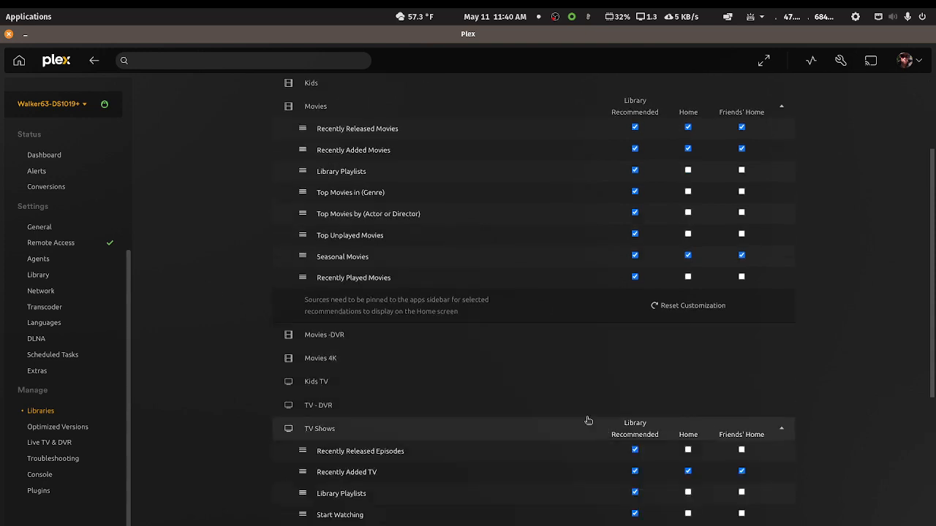
pyautogui.scroll(-2, 588, 420)
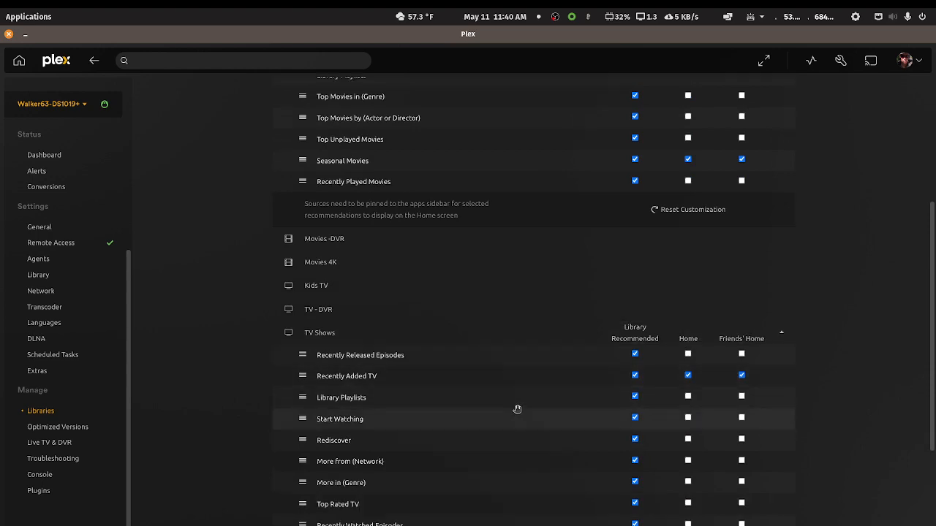
pyautogui.click(687, 354)
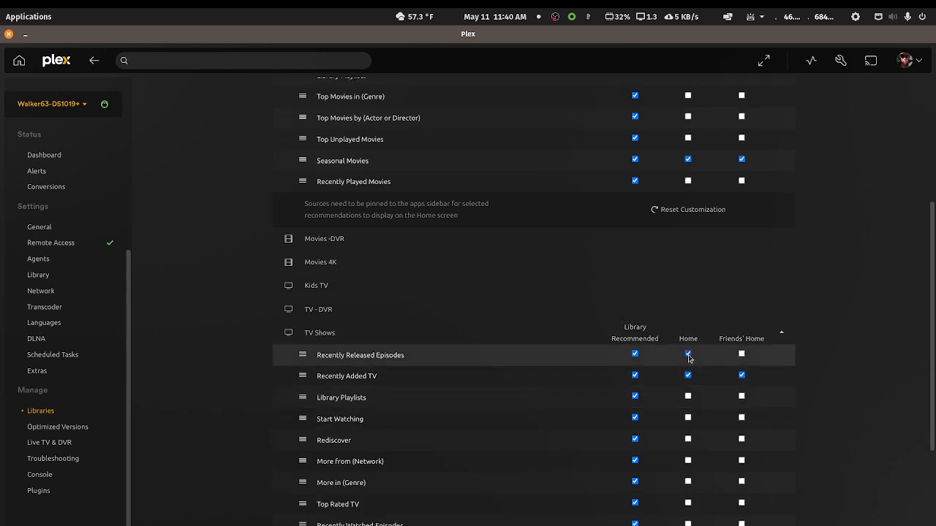
pyautogui.click(742, 354)
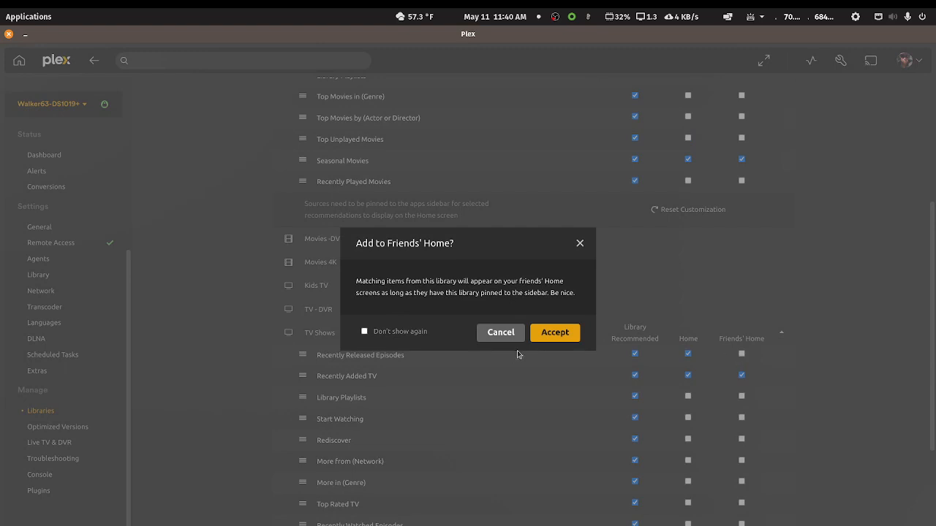
pyautogui.click(365, 332)
pyautogui.click(554, 329)
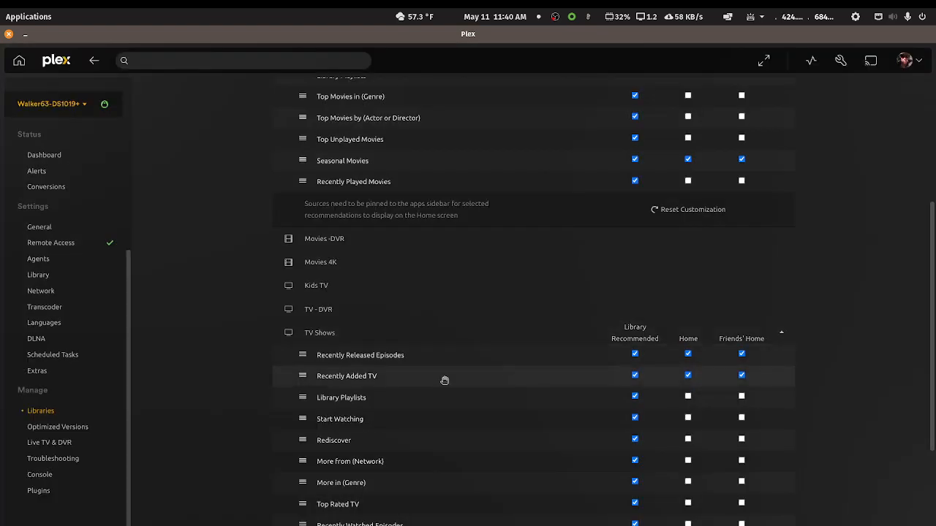
pyautogui.scroll(-3, 447, 381)
pyautogui.scroll(3, 444, 381)
pyautogui.scroll(-3, 444, 381)
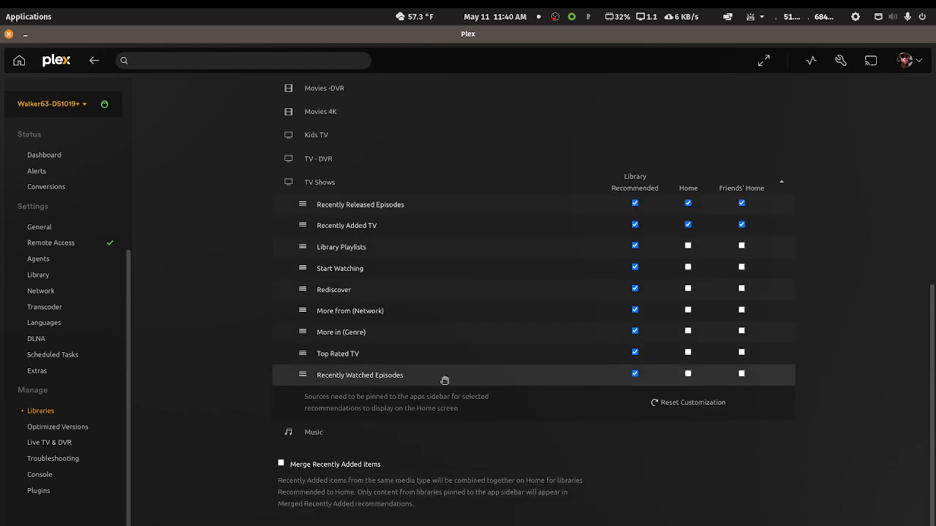
pyautogui.scroll(6, 231, 411)
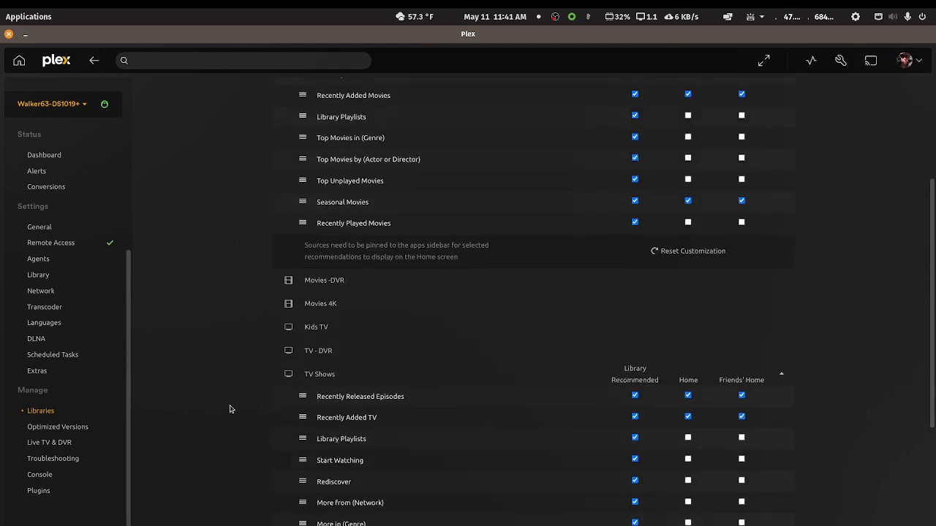
# Step: Leave the Plex desktop app, relaunch Plex HTPC, and select TV Shows in the sidebar
pyautogui.doubleClick(146, 38)
pyautogui.click(221, 64)
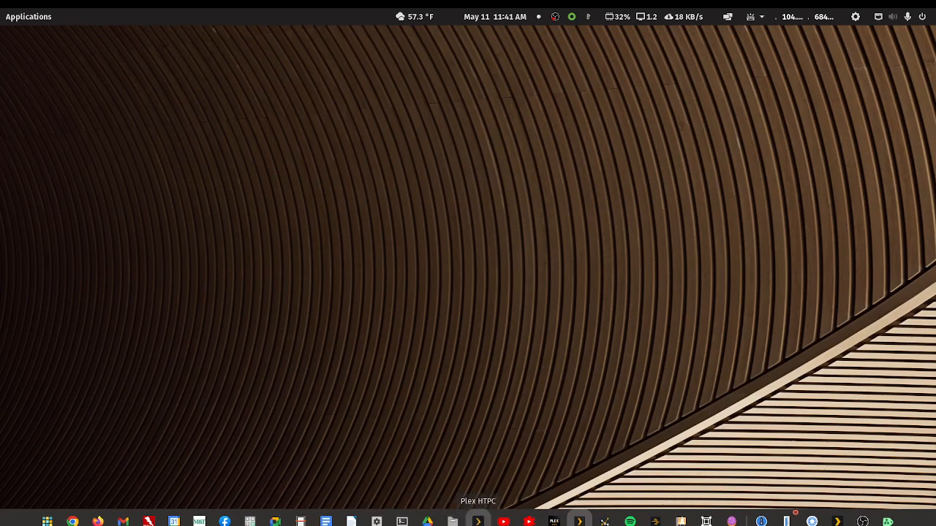
pyautogui.click(477, 522)
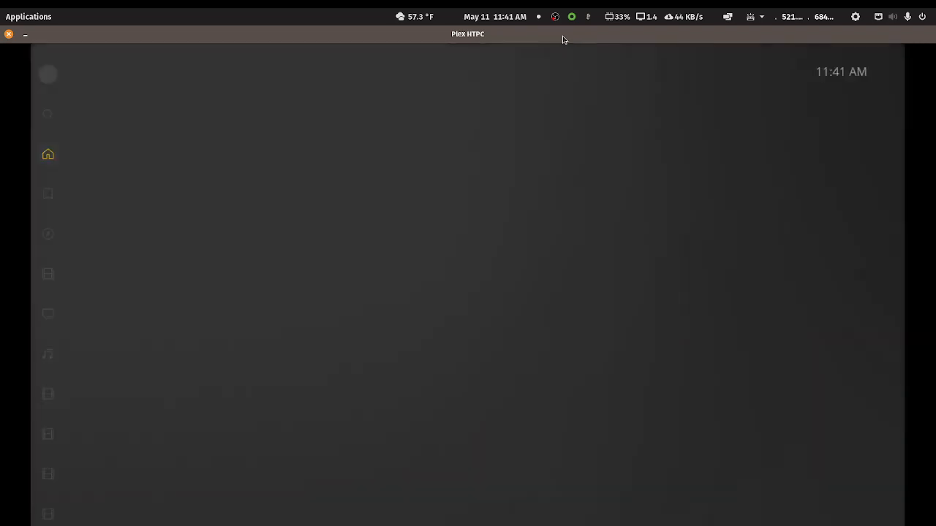
pyautogui.press('Left')
pyautogui.press('Down')
pyautogui.press('Down')
pyautogui.press('Down')
pyautogui.press('Down')
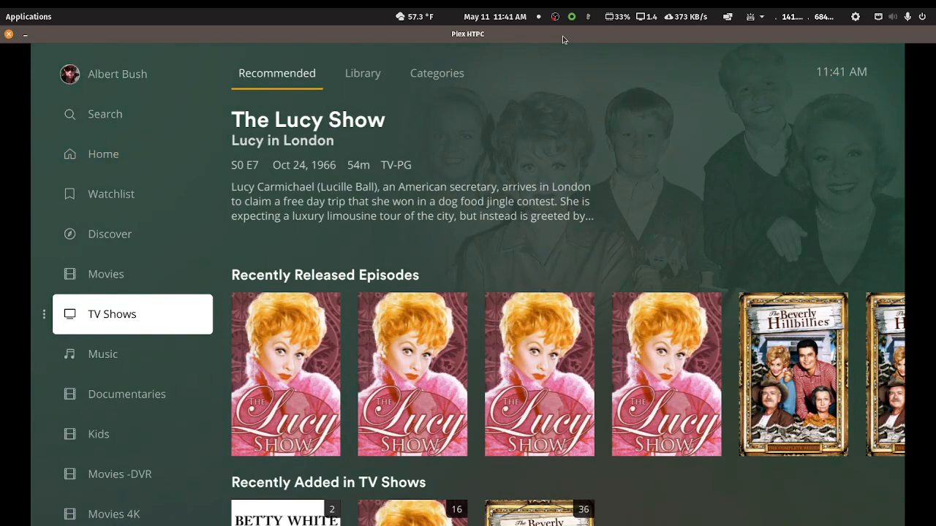
# Step: Look through the TV Shows Recommended rows down to Start Watching and return to Recently Released Episodes
pyautogui.press('Right')
pyautogui.press('Down')
pyautogui.press('Down')
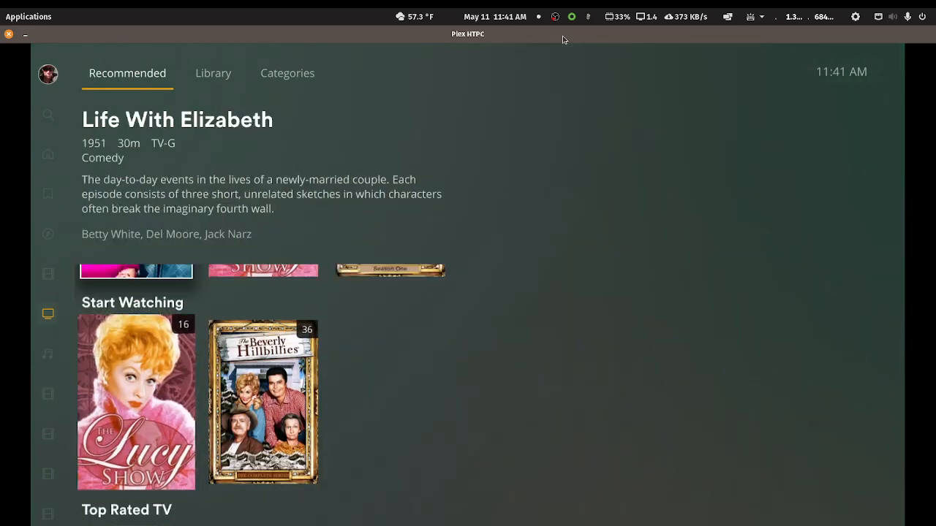
pyautogui.press('Up')
pyautogui.press('Up')
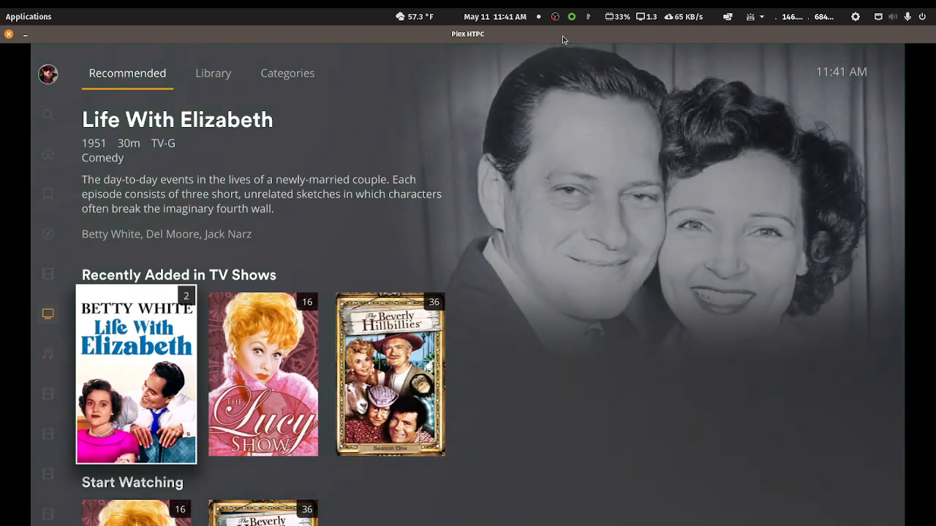
pyautogui.press('Up')
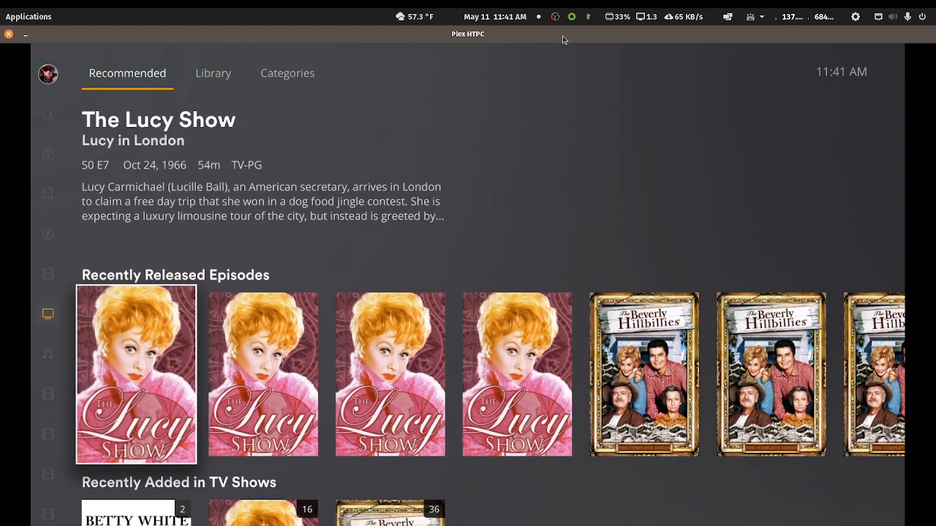
# Step: Return to Home and move down its rows to the NAS server's Recently Released Episodes
pyautogui.press('Left')
pyautogui.press('Up')
pyautogui.press('Up')
pyautogui.press('Up')
pyautogui.press('Up')
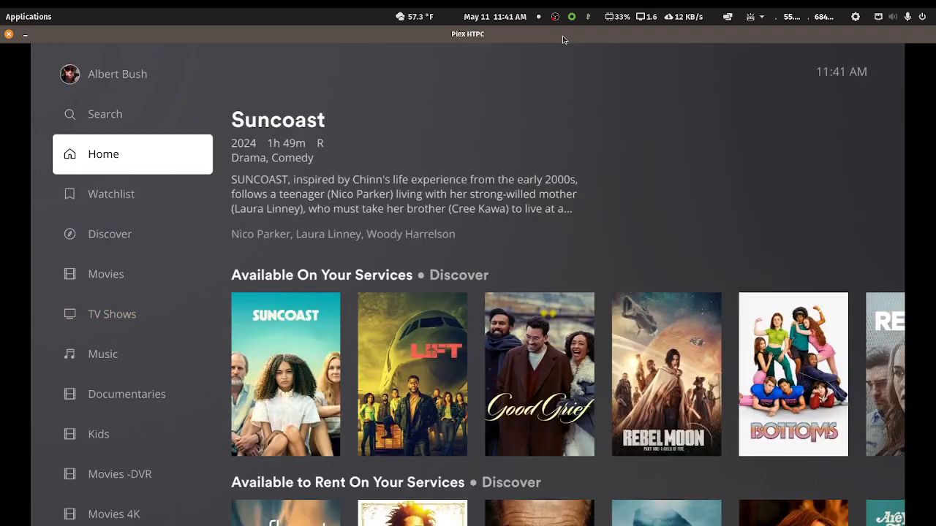
pyautogui.press('Right')
pyautogui.press('Down')
pyautogui.press('Down')
pyautogui.press('Down')
pyautogui.press('Down')
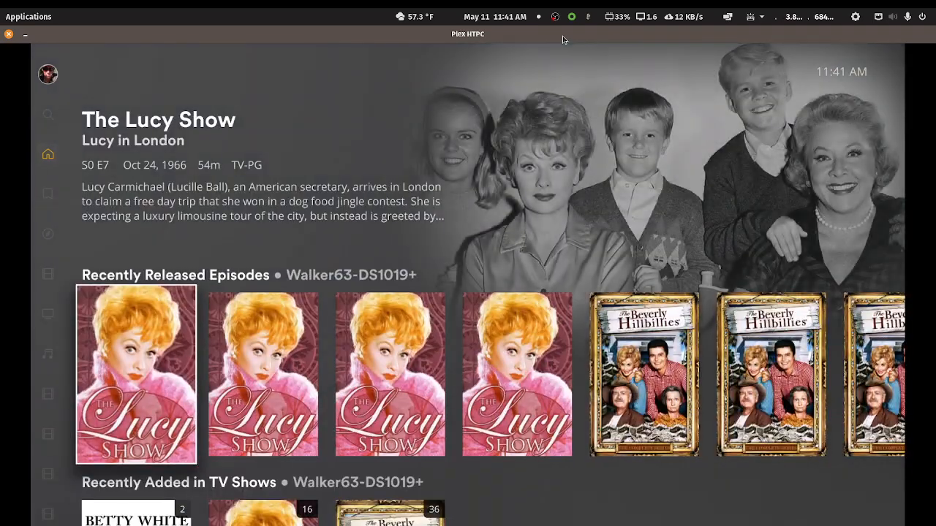
# Step: View the NAS server's Recently Added in TV Shows row on Home, and exit Plex HTPC
pyautogui.press('Down')
pyautogui.press('Up')
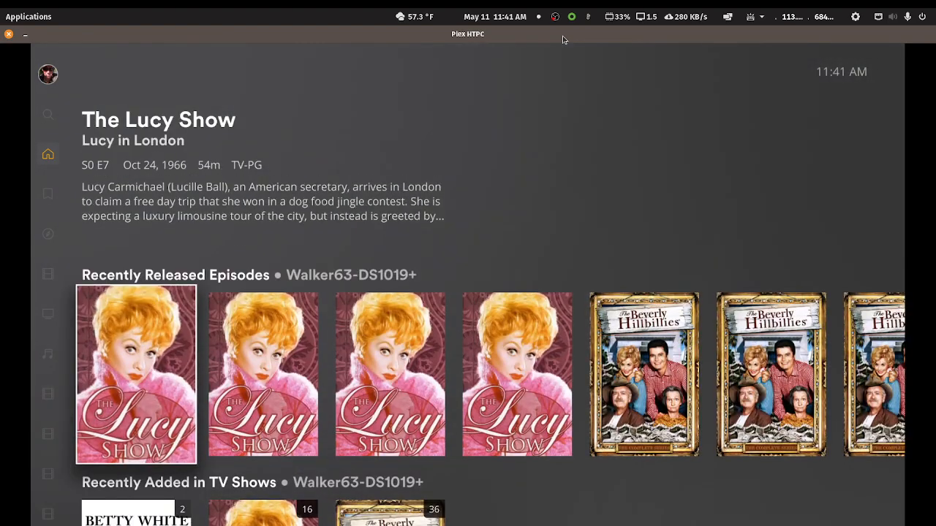
pyautogui.press('Down')
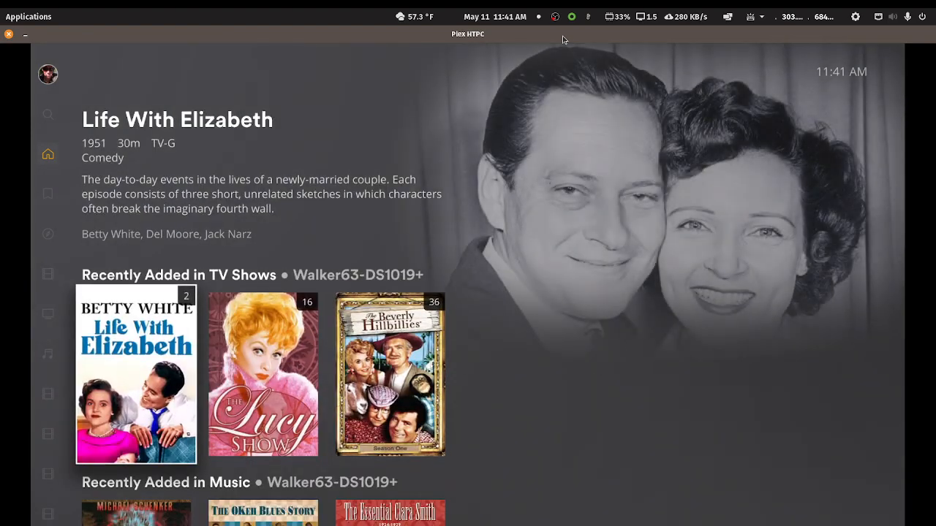
pyautogui.press('Escape')
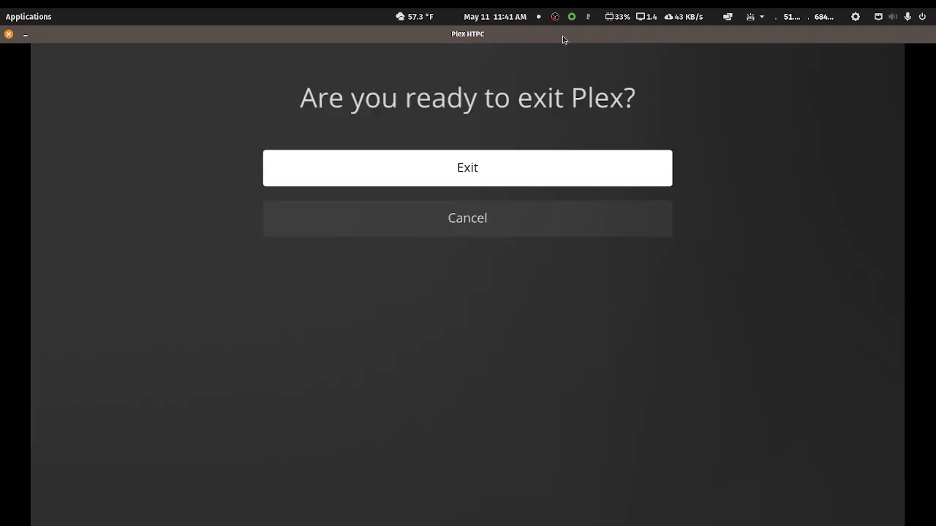
pyautogui.press('Return')
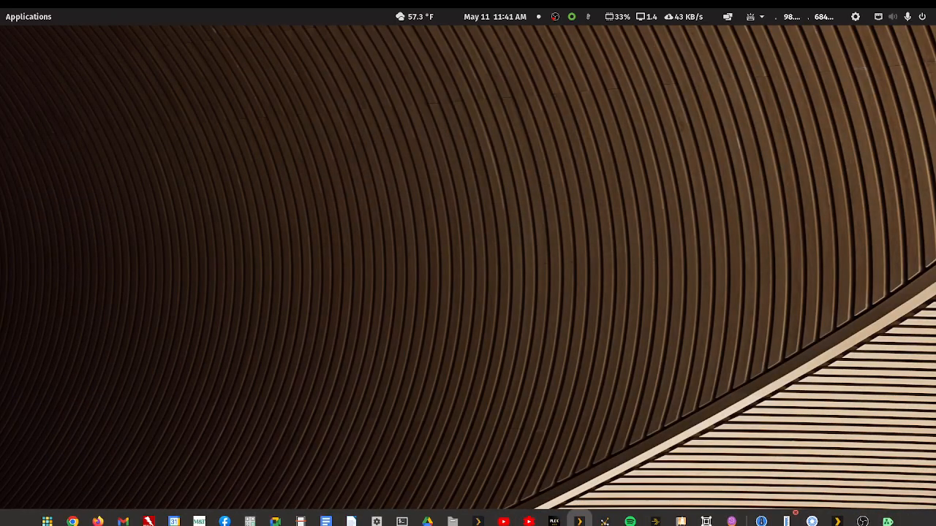
# Step: Switch to the Plex desktop app, maximize its window, and open the Movies library from the server's Libraries settings
pyautogui.moveTo(935, 139); pyautogui.dragTo(226, 83)
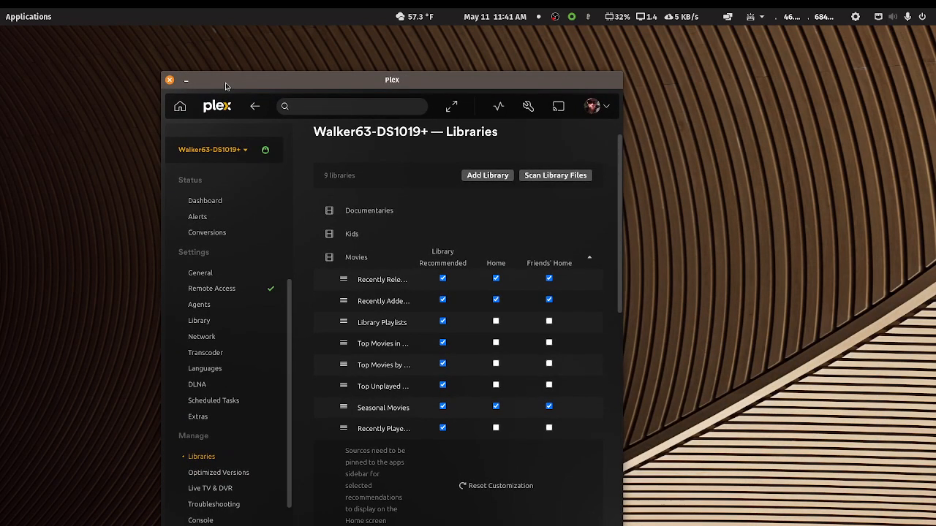
pyautogui.doubleClick(225, 83)
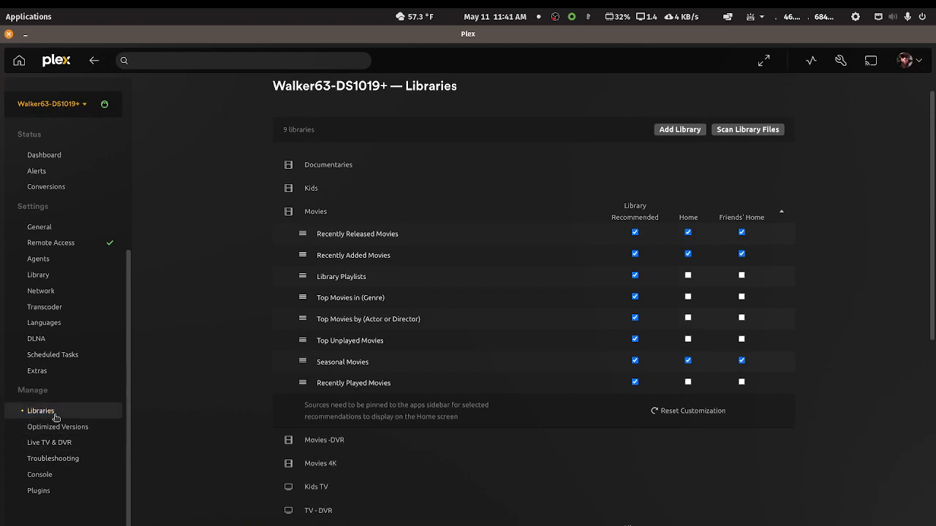
pyautogui.scroll(-3, 226, 414)
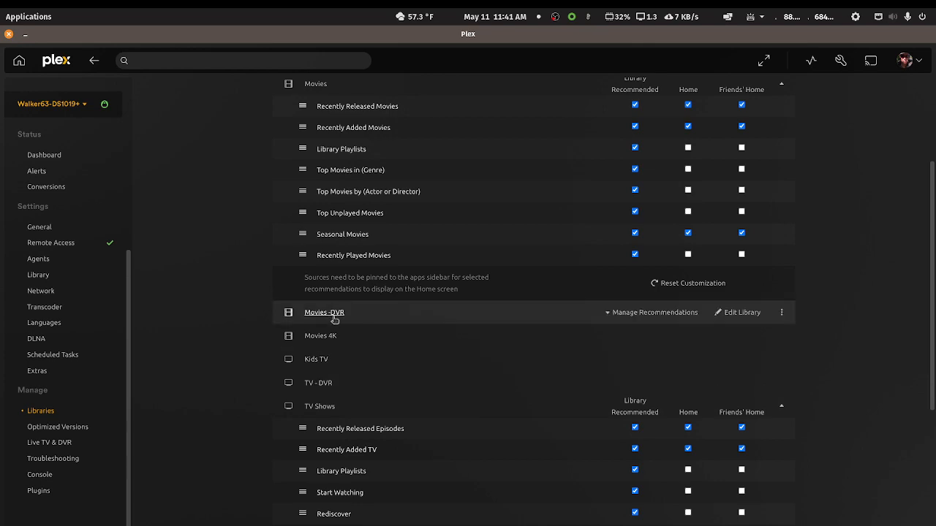
pyautogui.scroll(3, 335, 321)
pyautogui.click(320, 211)
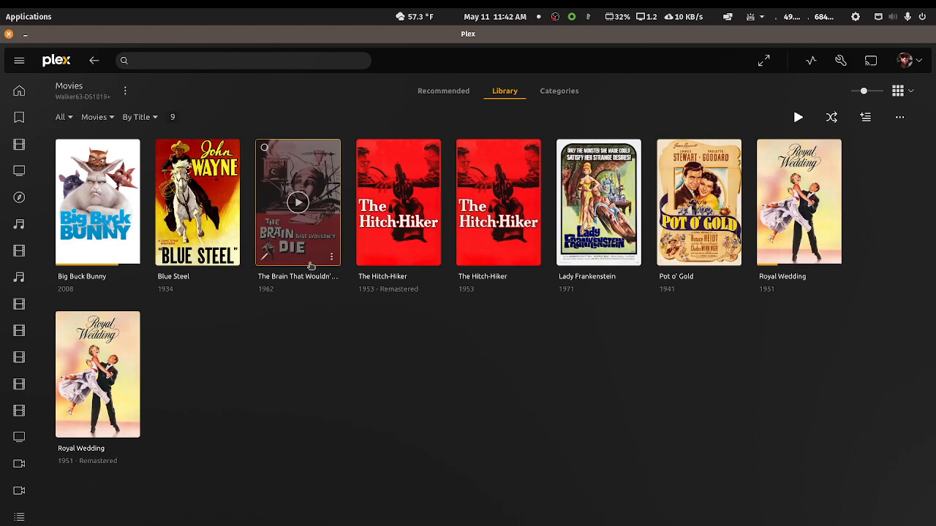
# Step: Select Big Buck Bunny, The Brain That Wouldn't Die, Lady Frankenstein and the 1951 Royal Wedding that is not remastered
pyautogui.click(63, 149)
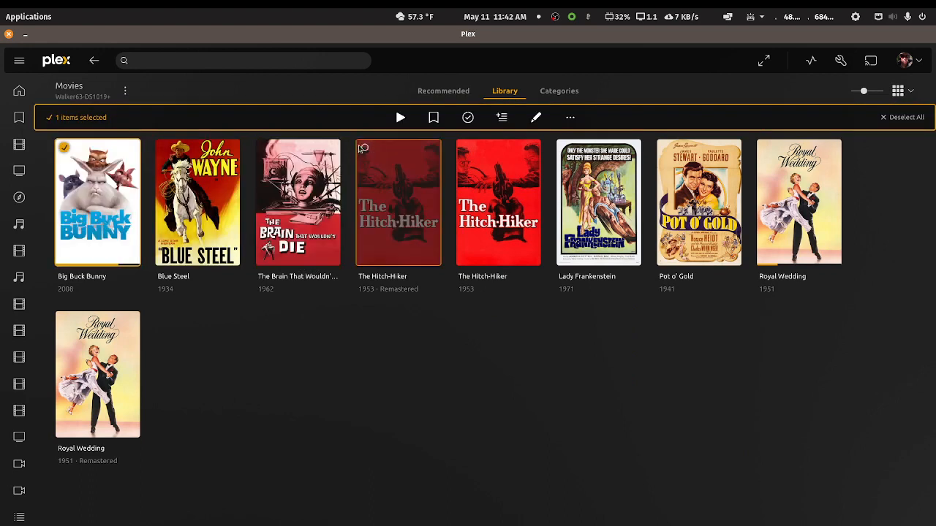
pyautogui.click(264, 149)
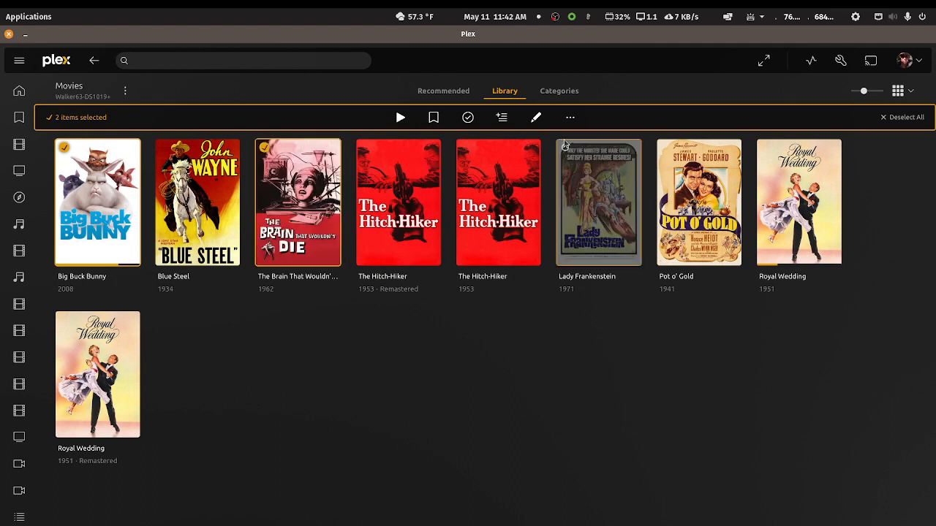
pyautogui.click(564, 148)
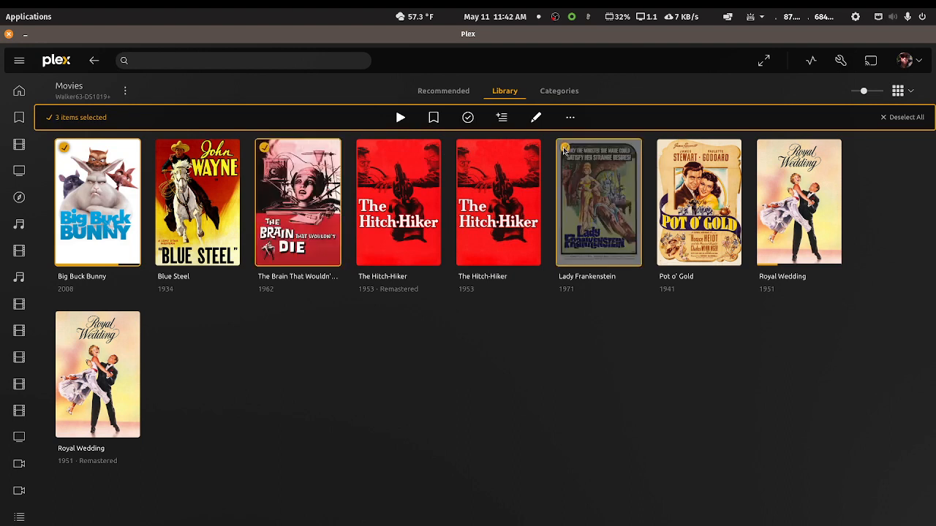
pyautogui.click(766, 149)
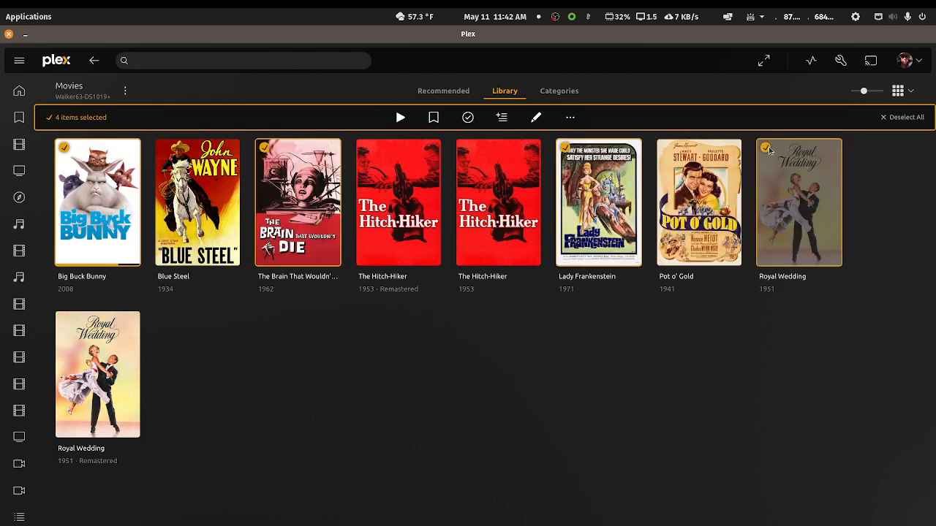
# Step: Add the selected movies to a new collection titled "Must Watch per" followed by the owner's short first name, and save the changes
pyautogui.click(538, 118)
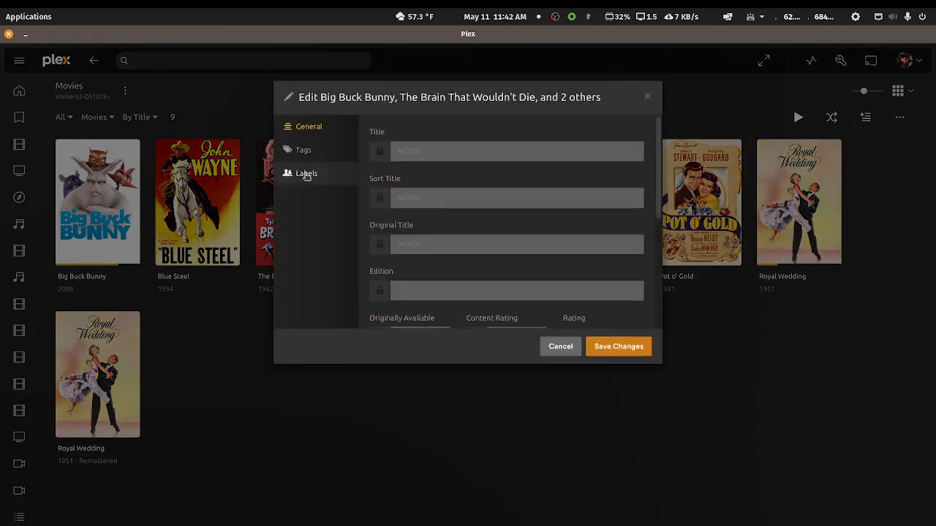
pyautogui.click(304, 152)
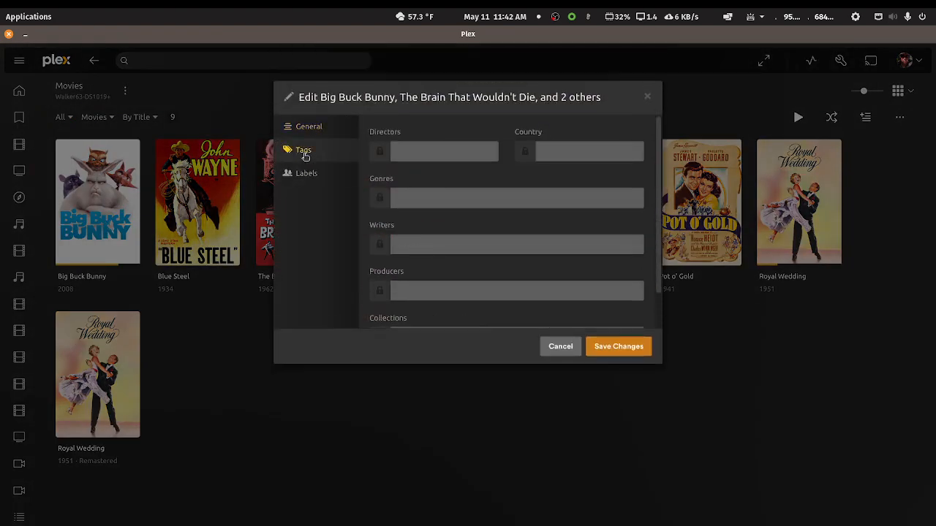
pyautogui.scroll(-1, 501, 307)
pyautogui.click(476, 296)
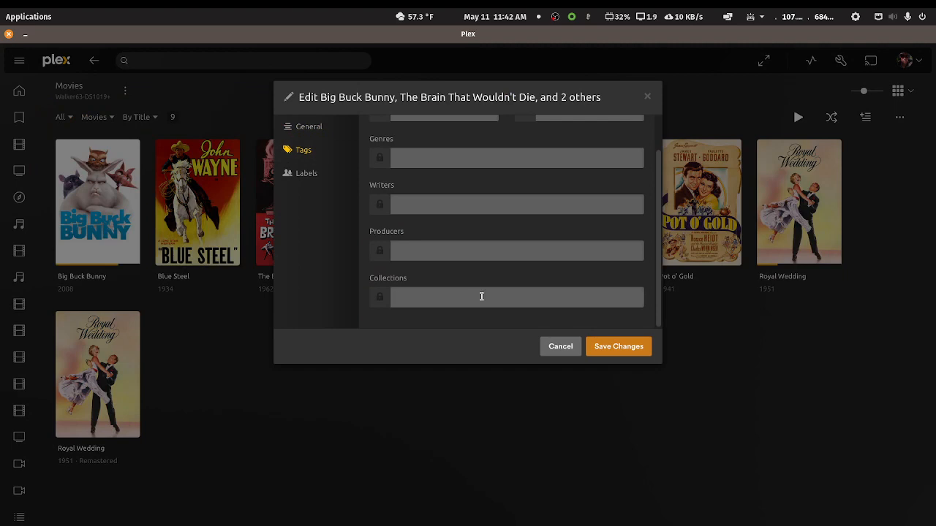
pyautogui.write('Must')
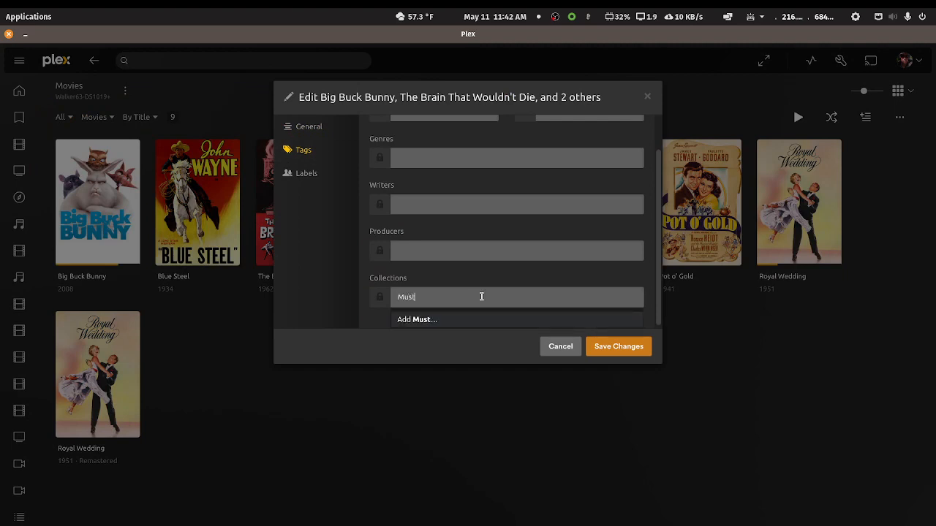
pyautogui.write(' Watch per Al')
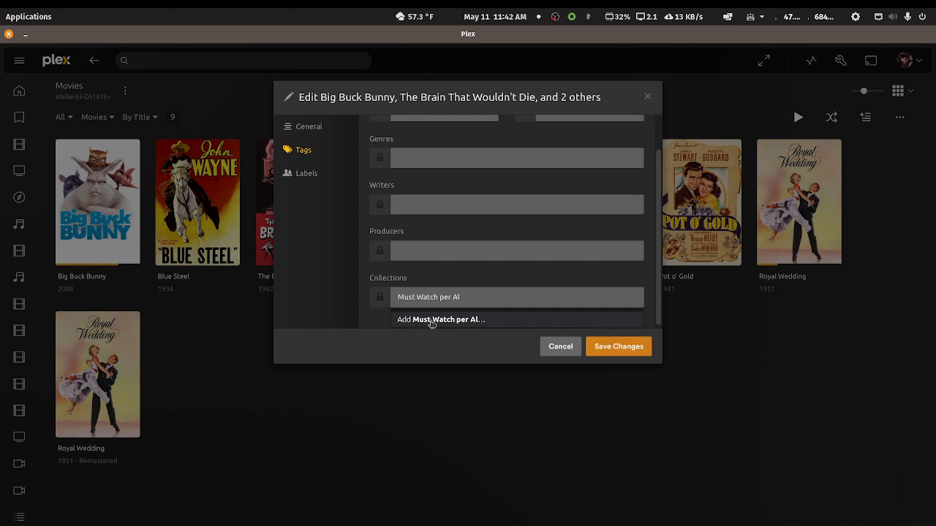
pyautogui.click(432, 321)
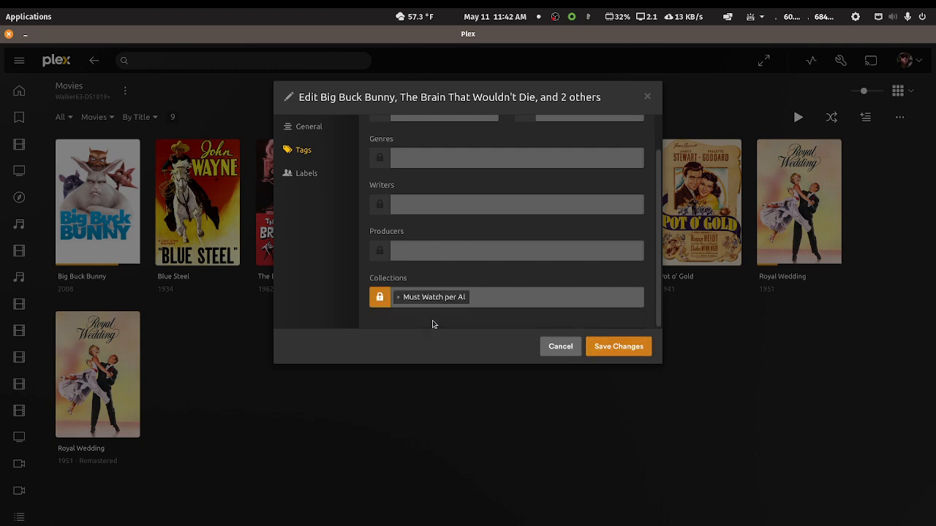
pyautogui.click(601, 347)
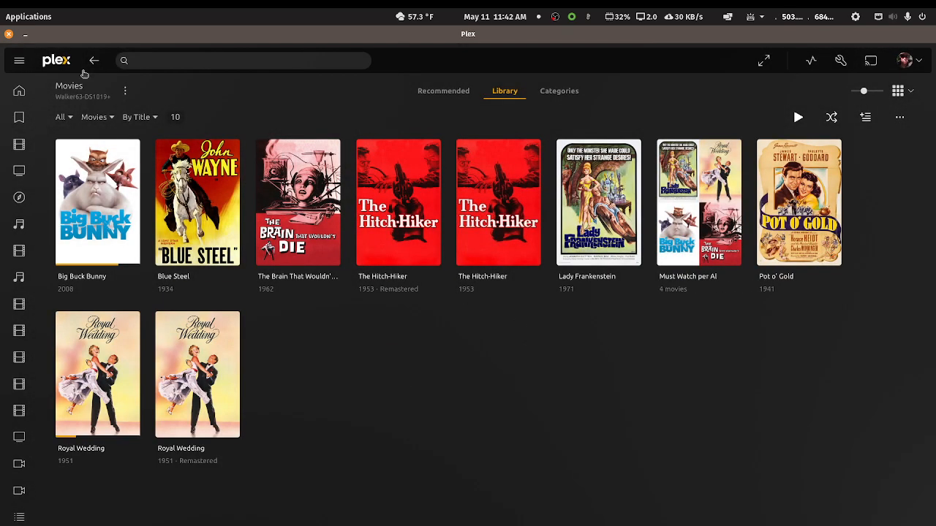
# Step: Return to the server's Libraries settings and reopen the Movies library to check for the new collection
pyautogui.click(92, 62)
pyautogui.click(93, 62)
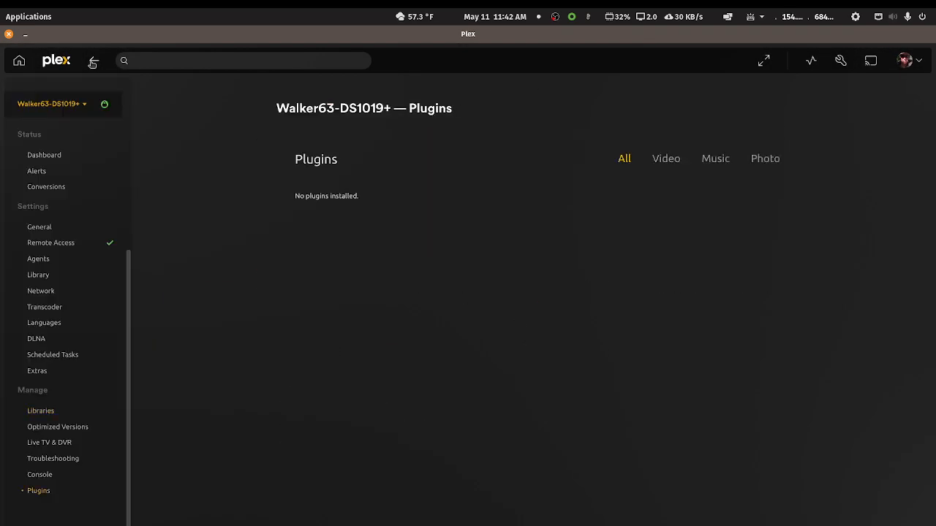
pyautogui.click(47, 413)
pyautogui.click(314, 235)
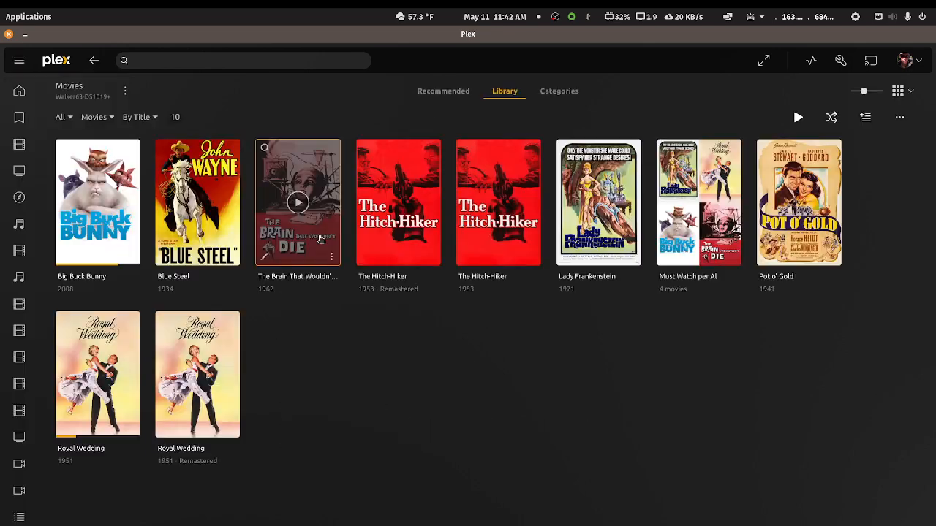
pyautogui.doubleClick(456, 392)
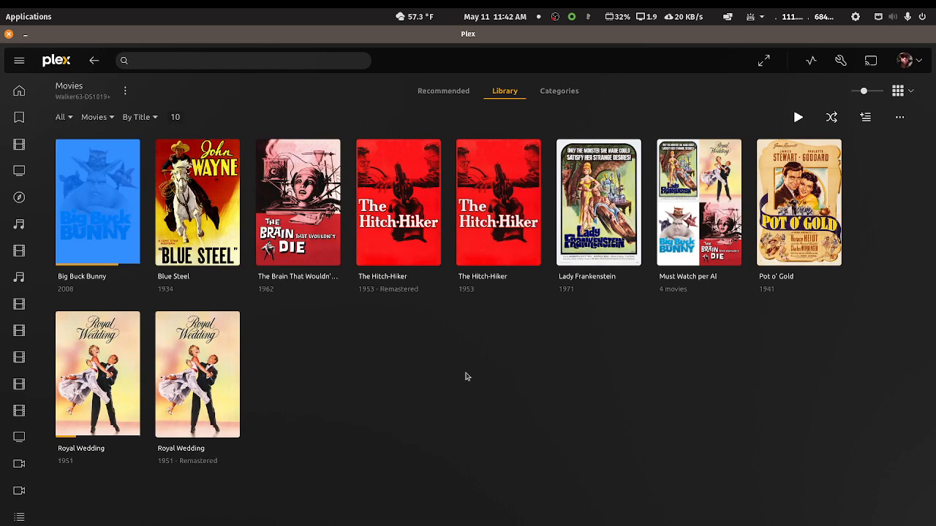
# Step: Close the Plex desktop app, switch to the Plex Web window, and open Movies from the server's Libraries settings
pyautogui.click(8, 35)
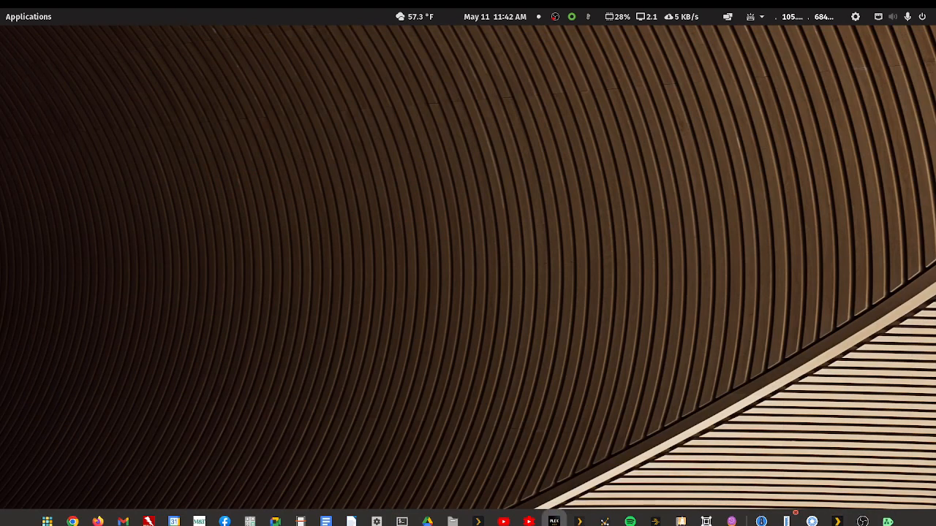
pyautogui.moveTo(935, 92); pyautogui.dragTo(472, 73)
pyautogui.doubleClick(472, 73)
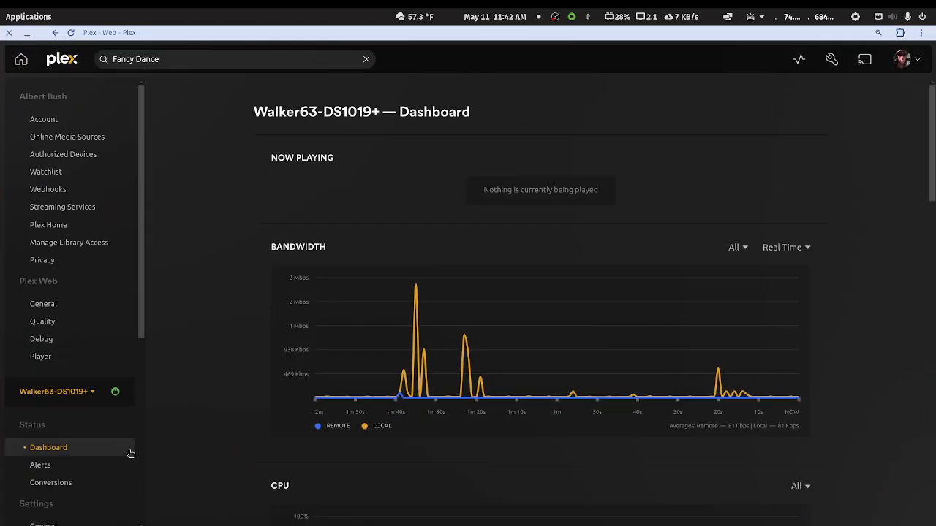
pyautogui.scroll(-3, 130, 455)
pyautogui.click(51, 393)
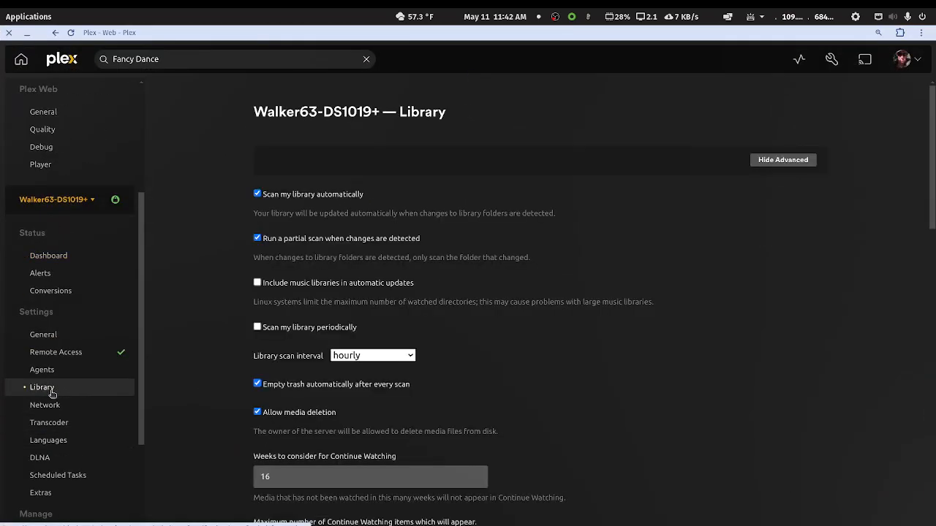
pyautogui.scroll(-3, 52, 395)
pyautogui.click(52, 397)
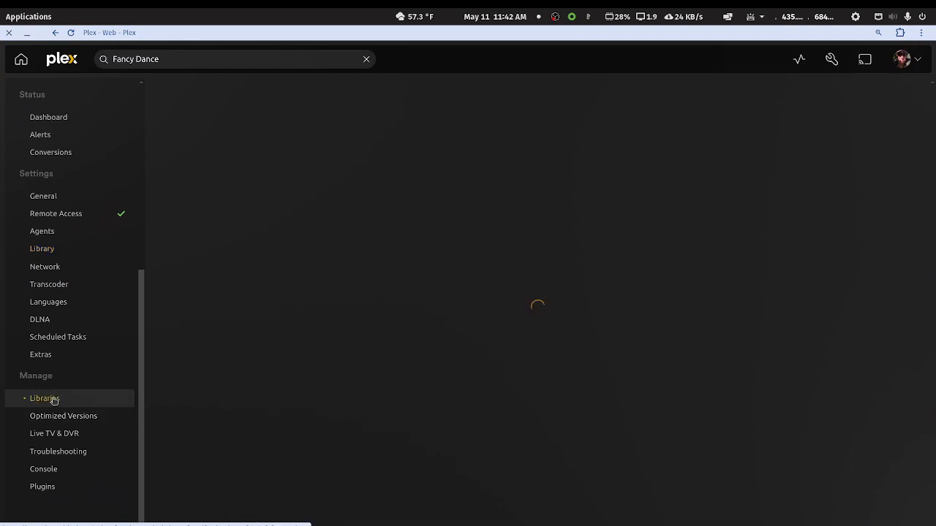
pyautogui.click(306, 251)
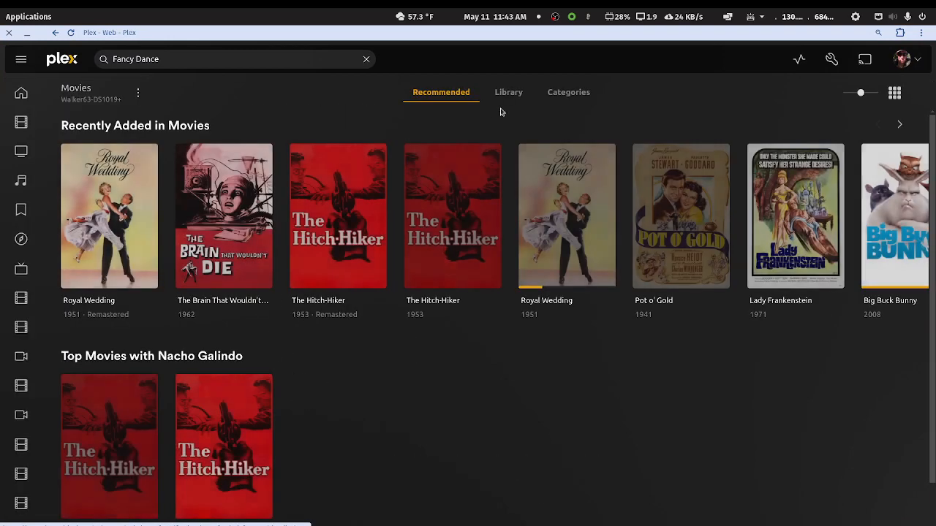
# Step: Reload the page, review the Must Watch collection's Poster and Background editing options under Collections, and cancel the edit
pyautogui.click(71, 32)
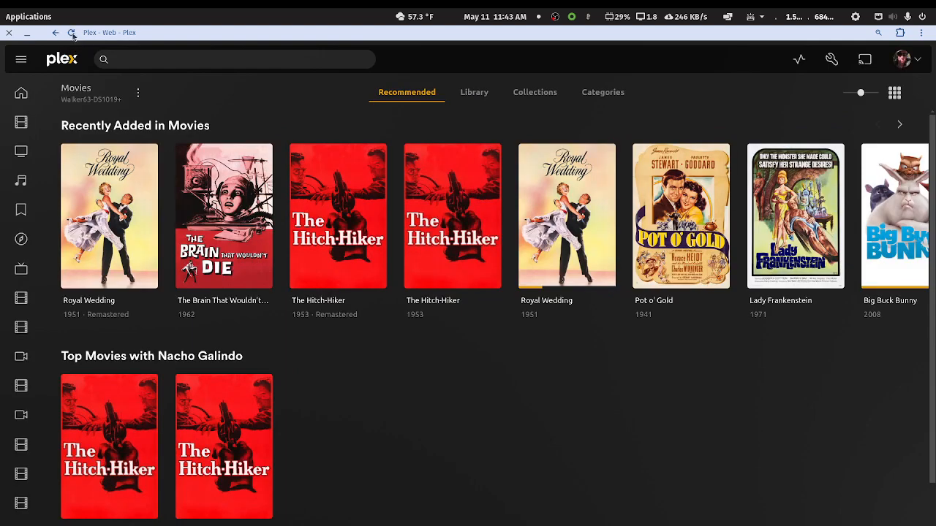
pyautogui.click(534, 93)
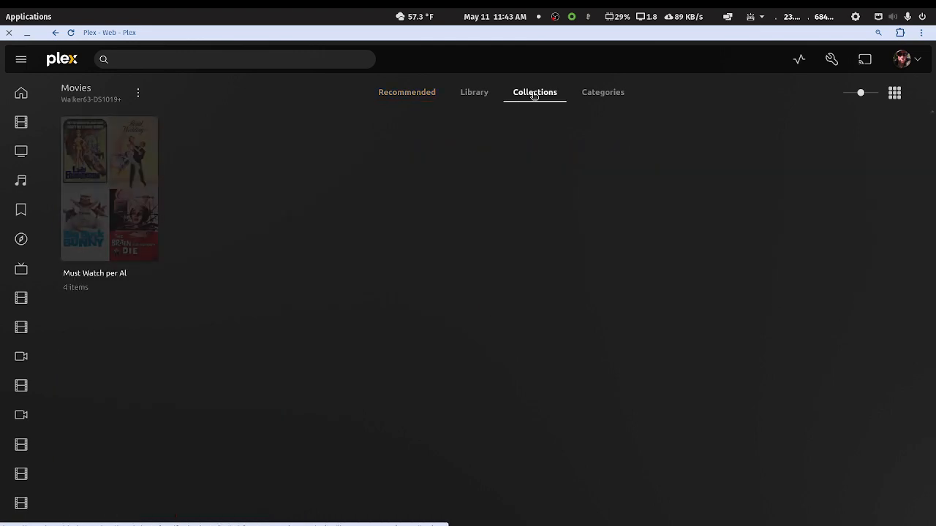
pyautogui.click(70, 249)
pyautogui.click(299, 192)
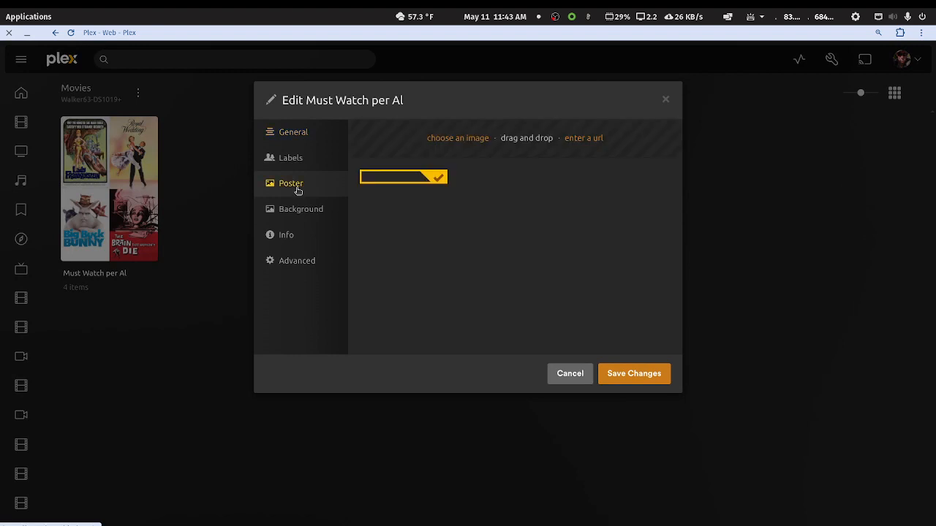
pyautogui.click(300, 212)
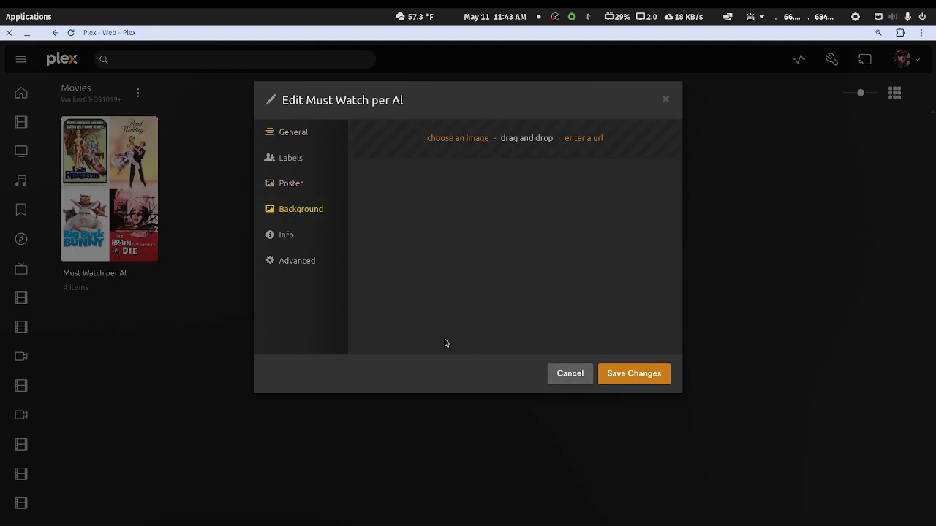
pyautogui.click(570, 373)
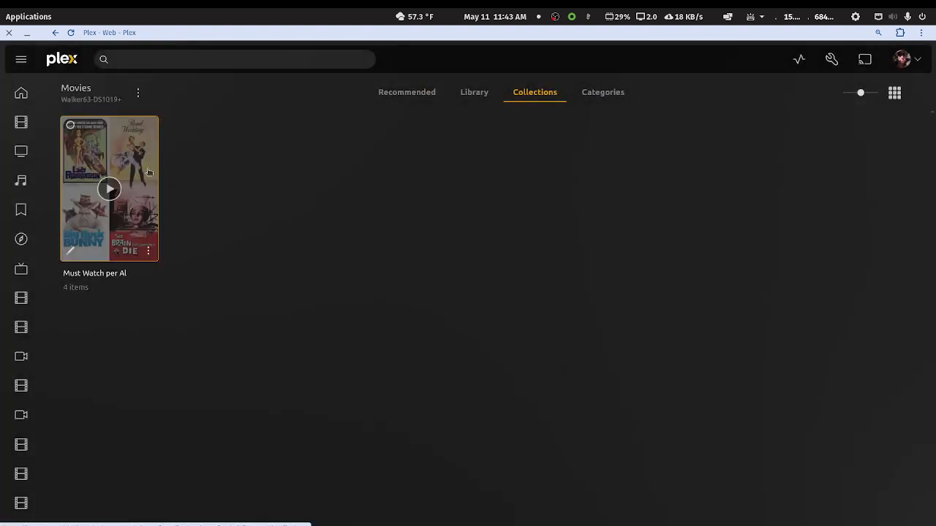
# Step: Go back to the server's Libraries settings, reopen Movies, and show all titles in its Library view
pyautogui.click(57, 38)
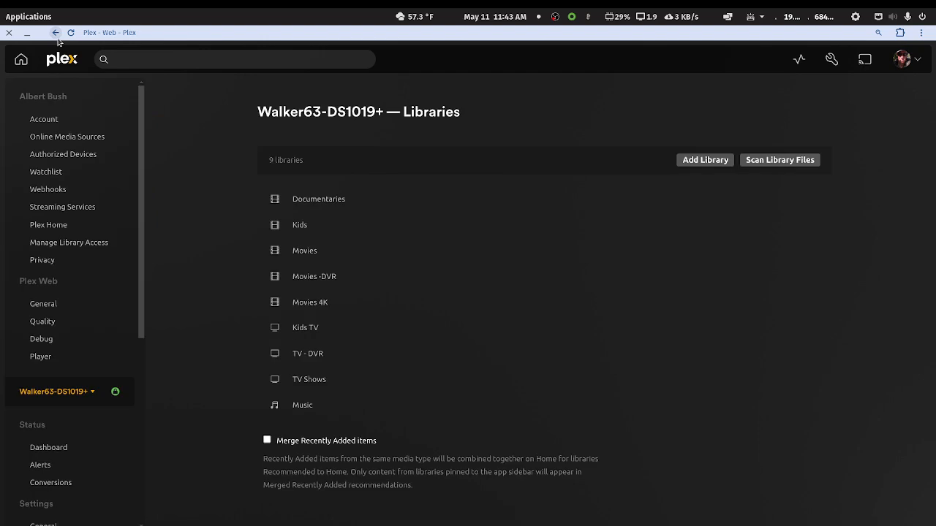
pyautogui.click(299, 256)
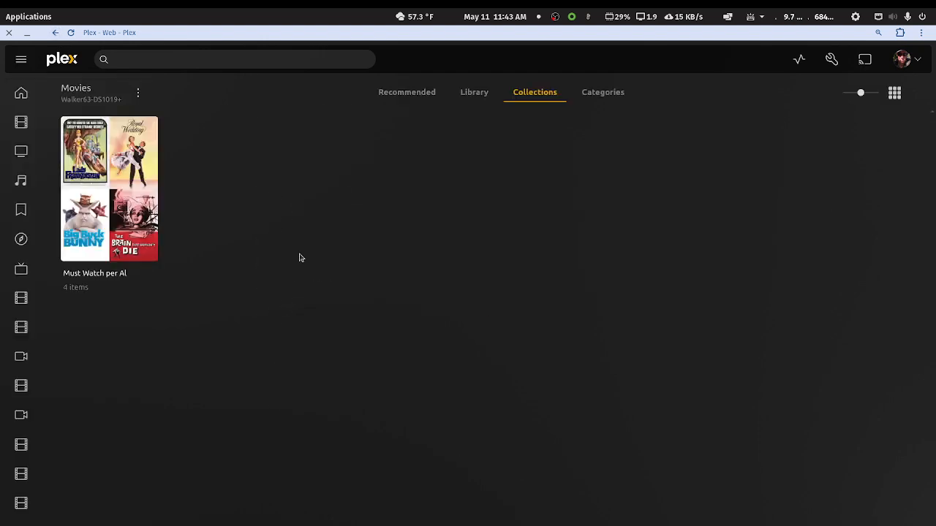
pyautogui.click(478, 95)
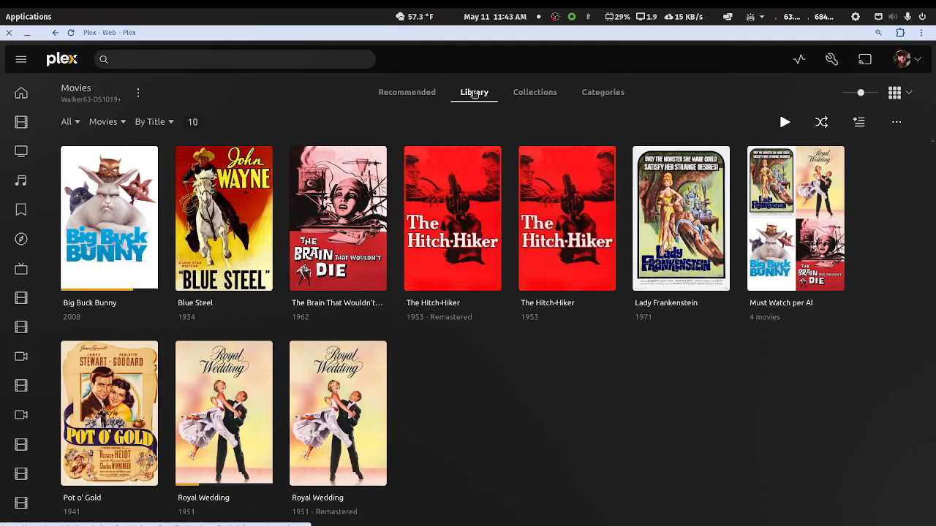
# Step: Make the Must Watch collection visible on Library, Home, and Friends' Home
pyautogui.moveTo(766, 282)
pyautogui.click(836, 284)
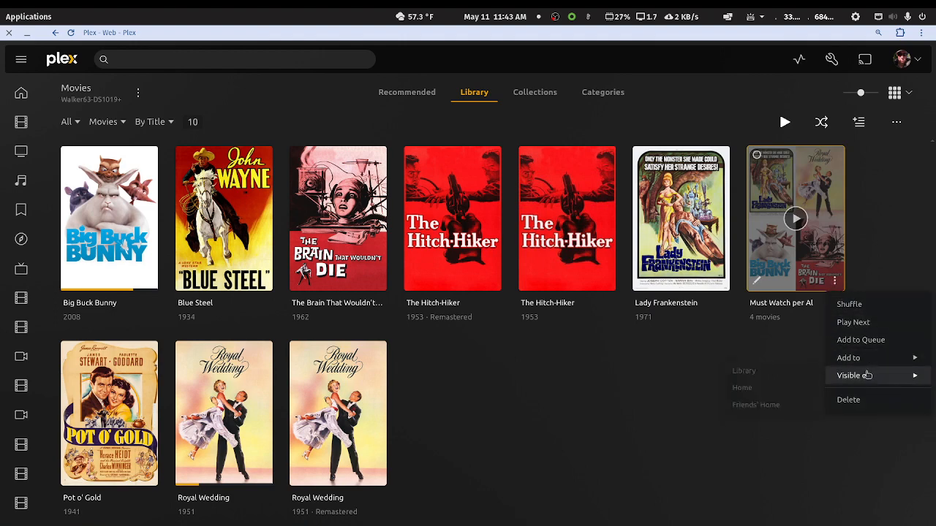
pyautogui.moveTo(868, 375)
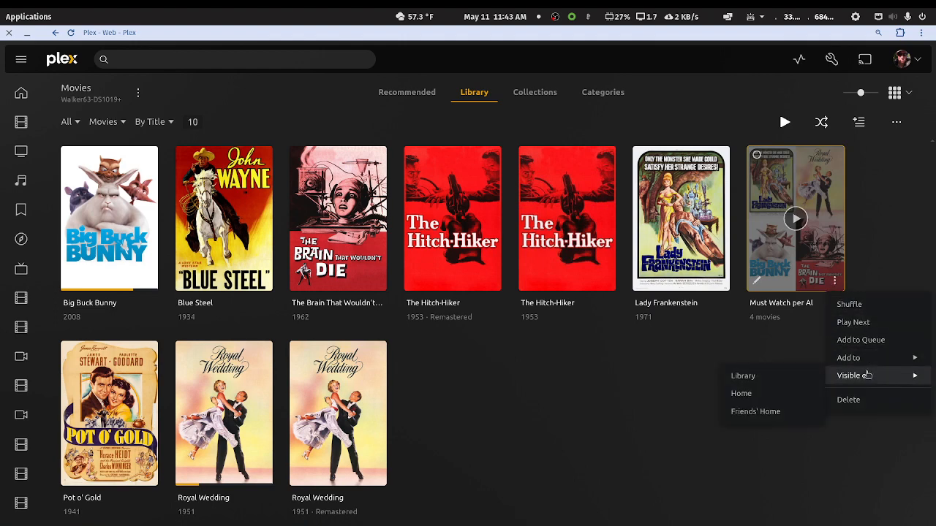
pyautogui.click(757, 379)
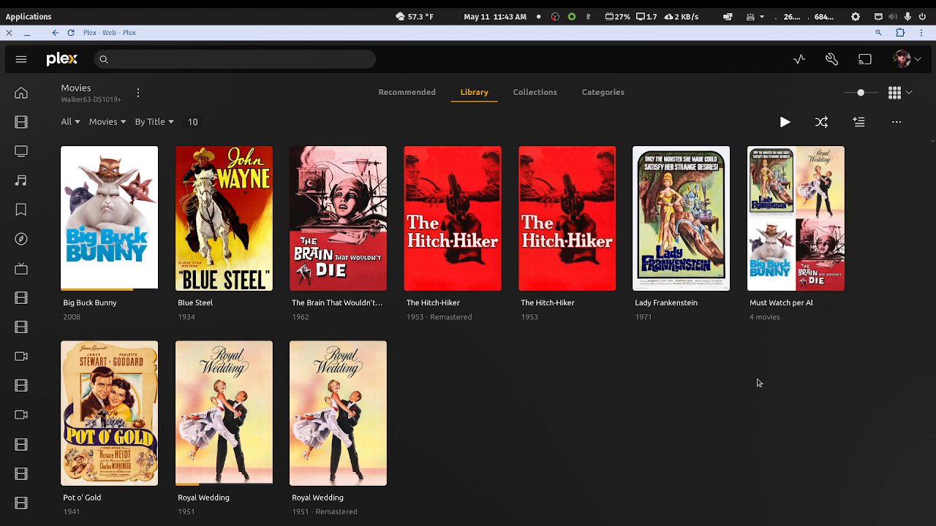
pyautogui.click(834, 283)
pyautogui.moveTo(846, 380)
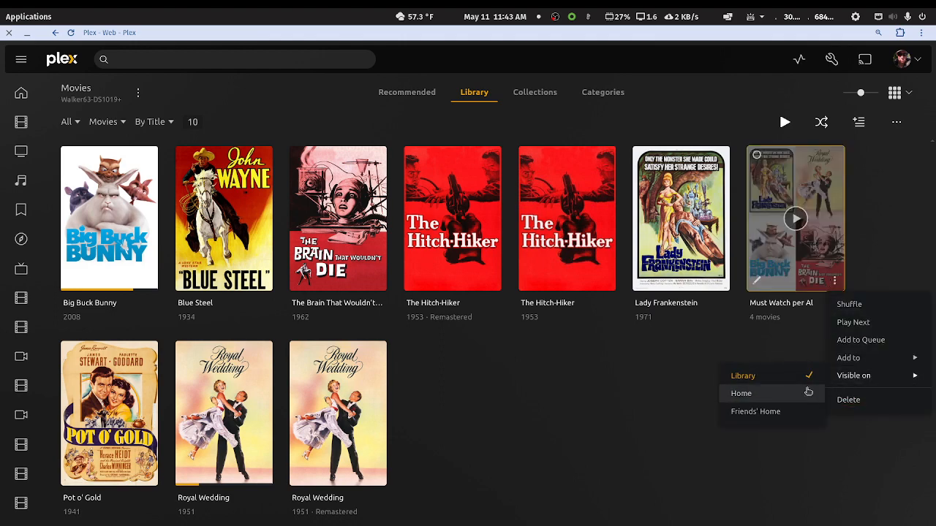
pyautogui.click(786, 394)
pyautogui.click(835, 283)
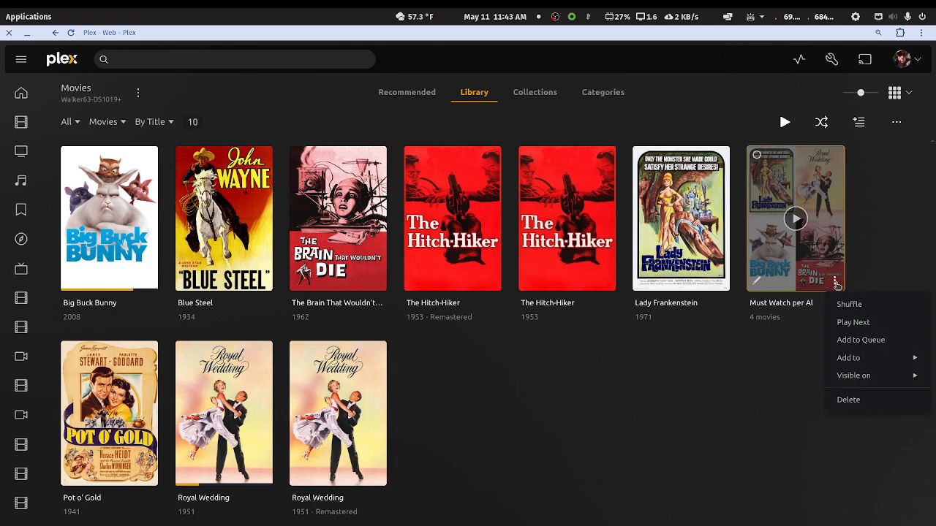
pyautogui.moveTo(852, 376)
pyautogui.click(804, 412)
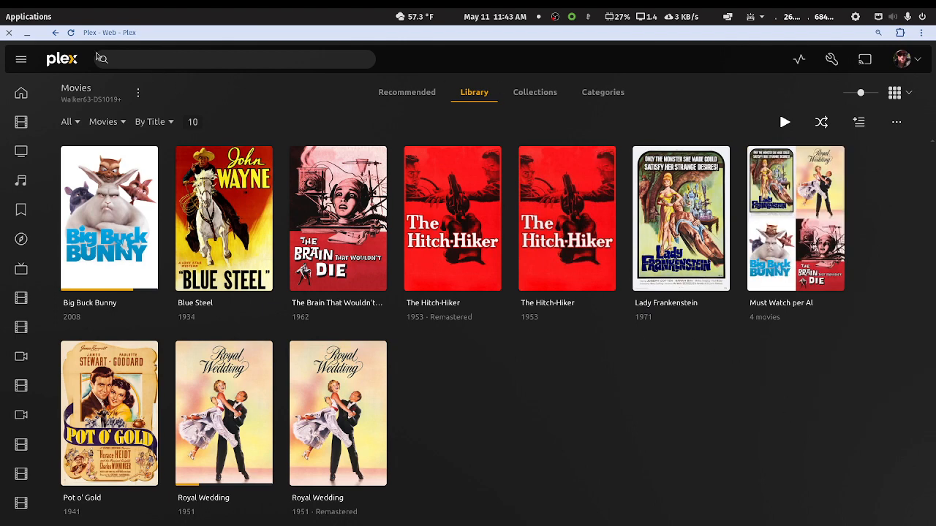
# Step: Go back to the server's Libraries settings, expand Movies, and move the Must Watch collection directly below Recently Added Movies
pyautogui.click(55, 32)
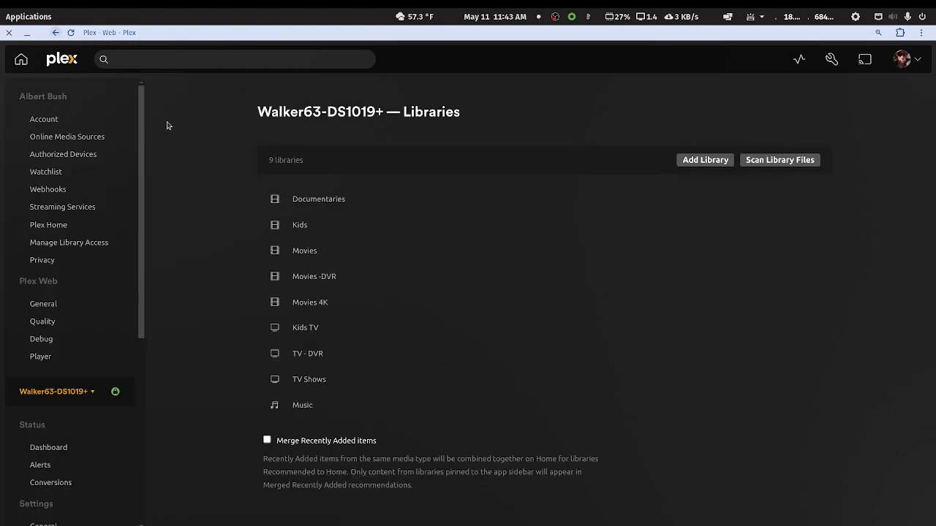
pyautogui.click(648, 253)
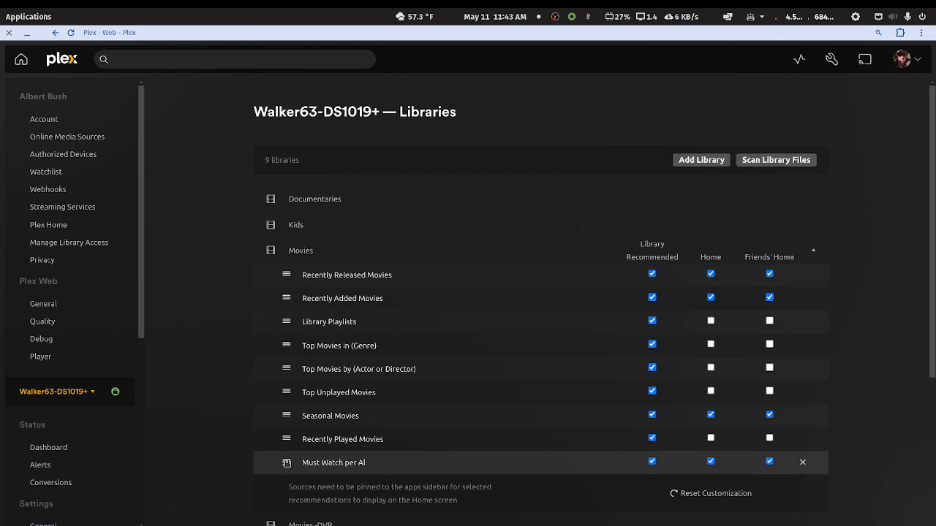
pyautogui.moveTo(286, 462); pyautogui.dragTo(286, 311)
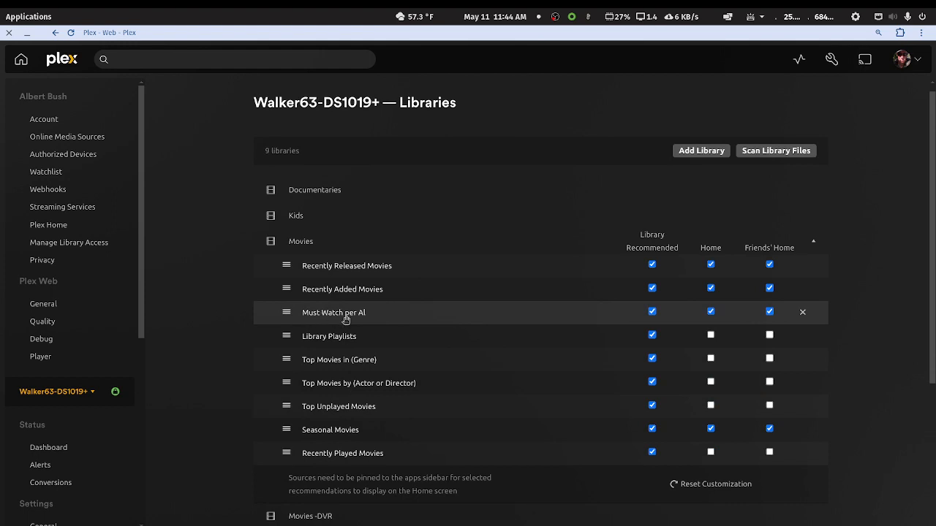
pyautogui.scroll(-2, 395, 388)
pyautogui.scroll(3, 443, 456)
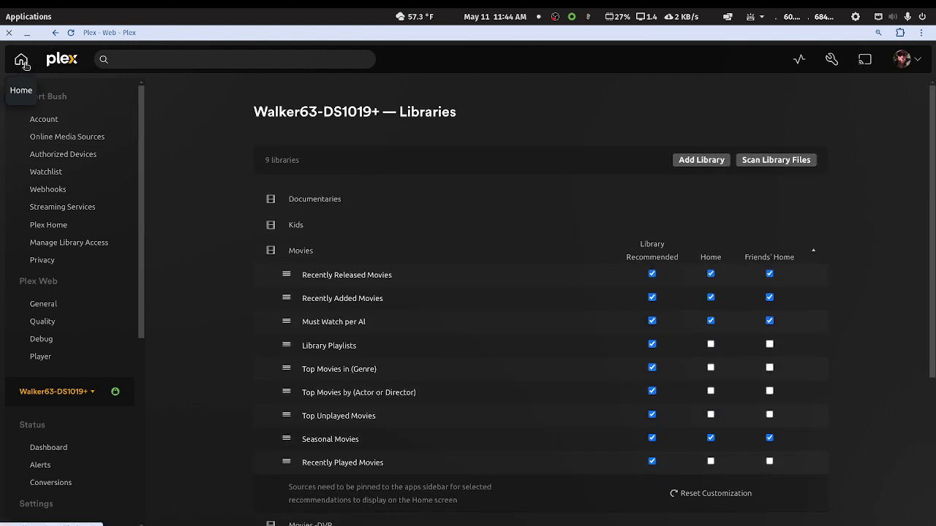
# Step: Restore the Plex Web window's size, switch to Plex HTPC, and open the Must Watch row in Movies' recommendations
pyautogui.doubleClick(183, 34)
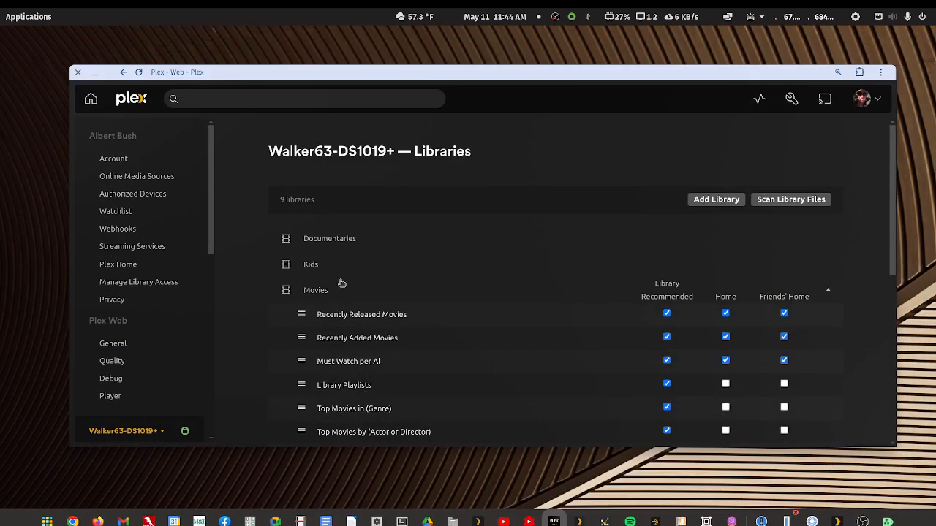
pyautogui.click(479, 522)
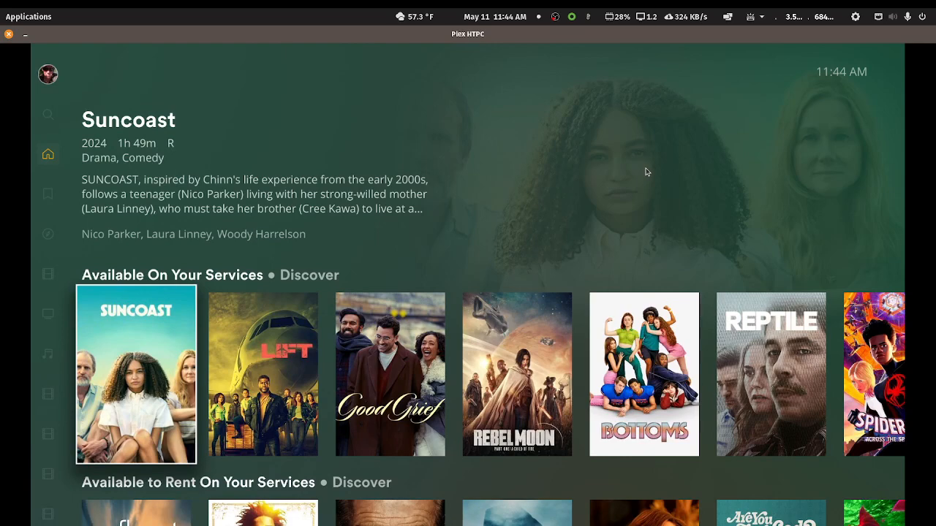
pyautogui.press('Left')
pyautogui.press('Down')
pyautogui.press('Down')
pyautogui.press('Down')
pyautogui.press('Return')
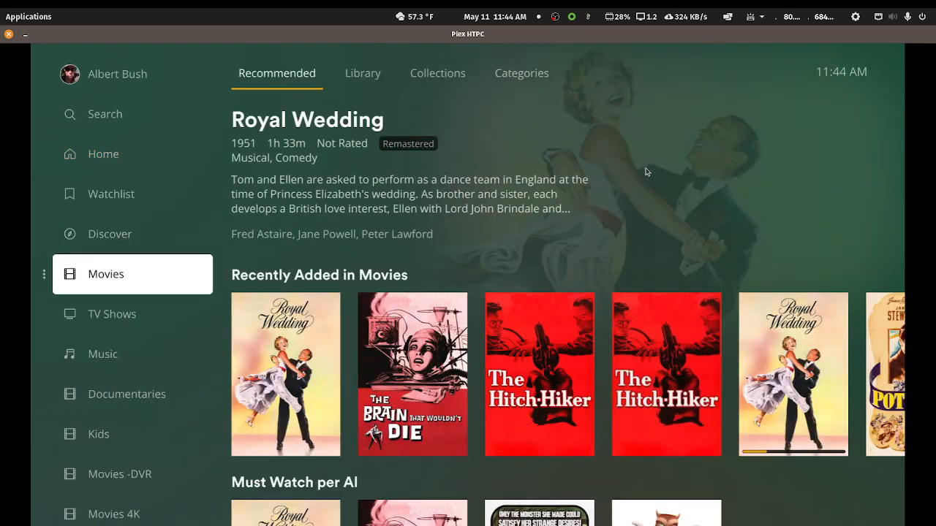
pyautogui.press('Right')
pyautogui.press('Down')
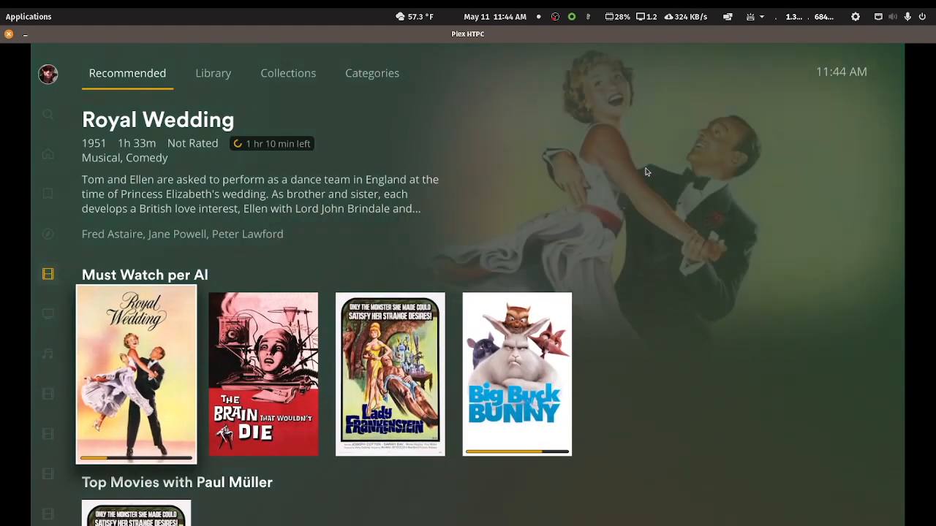
# Step: Browse back and forth through the titles in the Must Watch row, from Royal Wedding to Big Buck Bunny
pyautogui.press('Right')
pyautogui.press('Right')
pyautogui.press('Right')
pyautogui.press('Left')
pyautogui.press('Left')
pyautogui.press('Left')
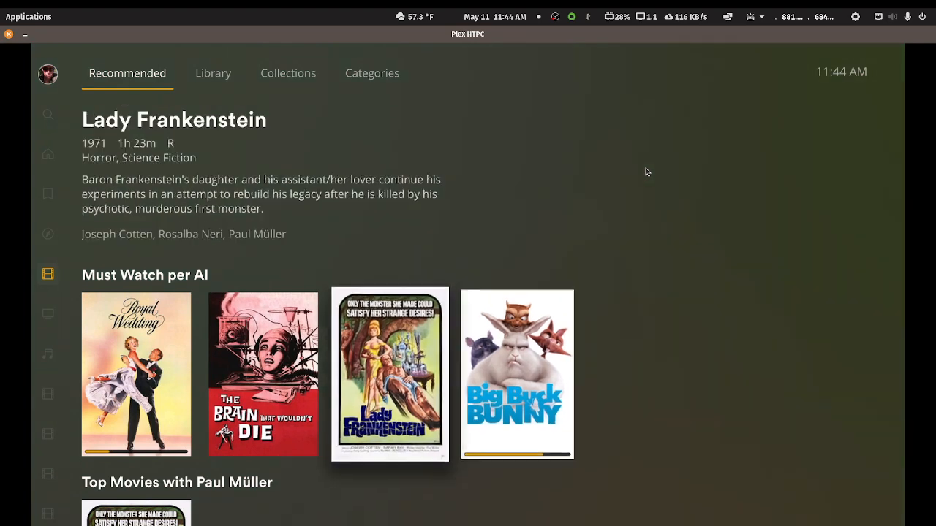
pyautogui.press('Right')
pyautogui.press('Right')
pyautogui.press('Right')
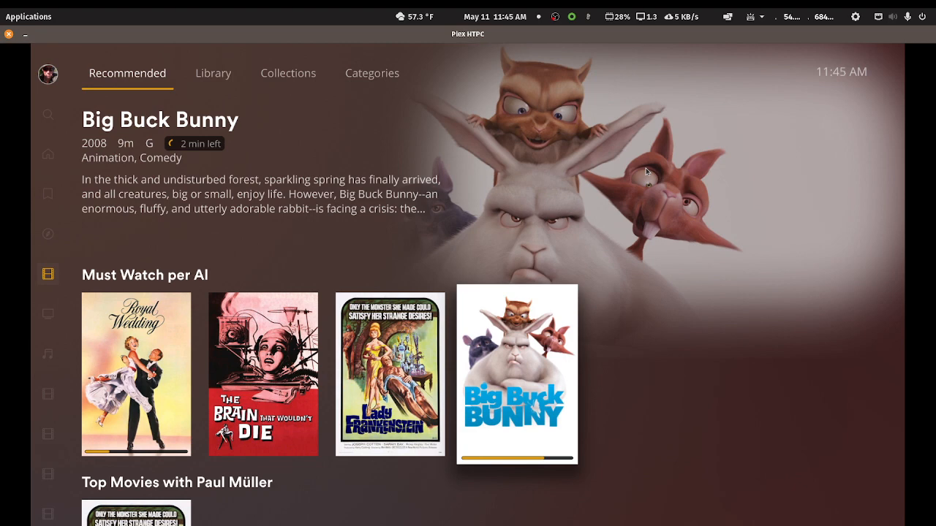
pyautogui.press('Left')
pyautogui.press('Left')
pyautogui.press('Left')
pyautogui.press('Left')
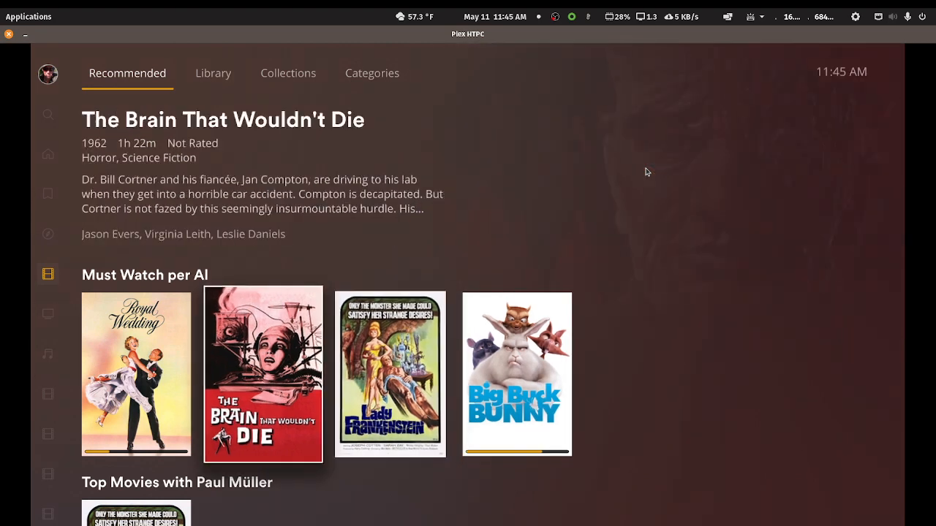
pyautogui.press('Right')
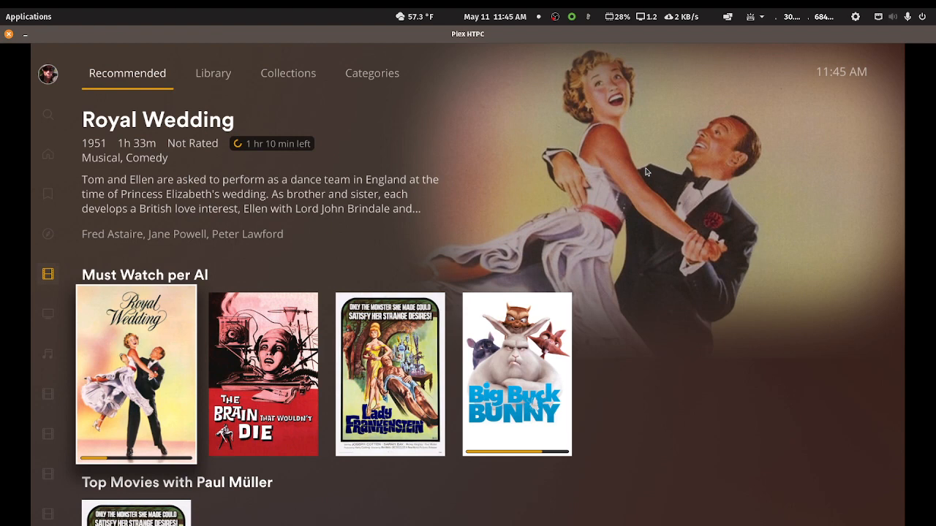
# Step: Leave the Movies library and return to the Plex HTPC Home screen
pyautogui.press('Left')
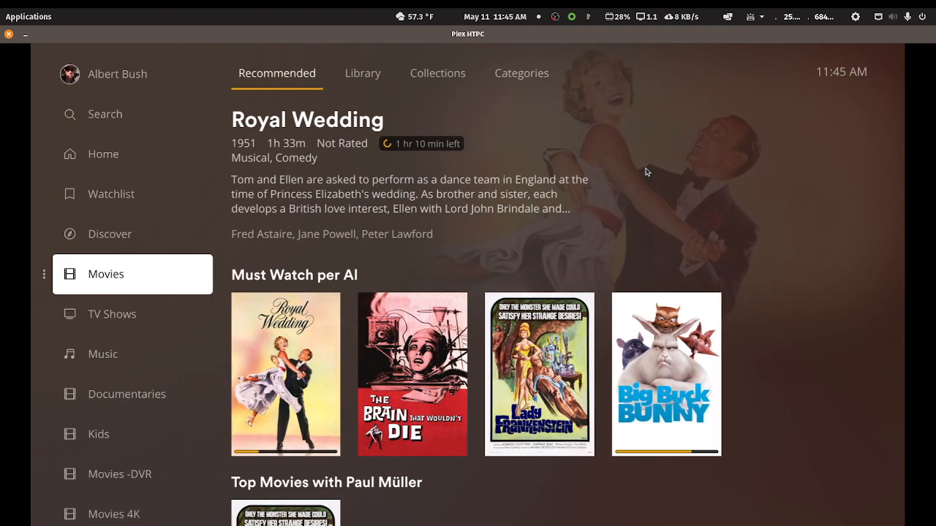
pyautogui.press('Down')
pyautogui.press('Down')
pyautogui.press('Down')
pyautogui.press('Up')
pyautogui.press('Up')
pyautogui.press('Up')
pyautogui.press('Up')
pyautogui.press('Up')
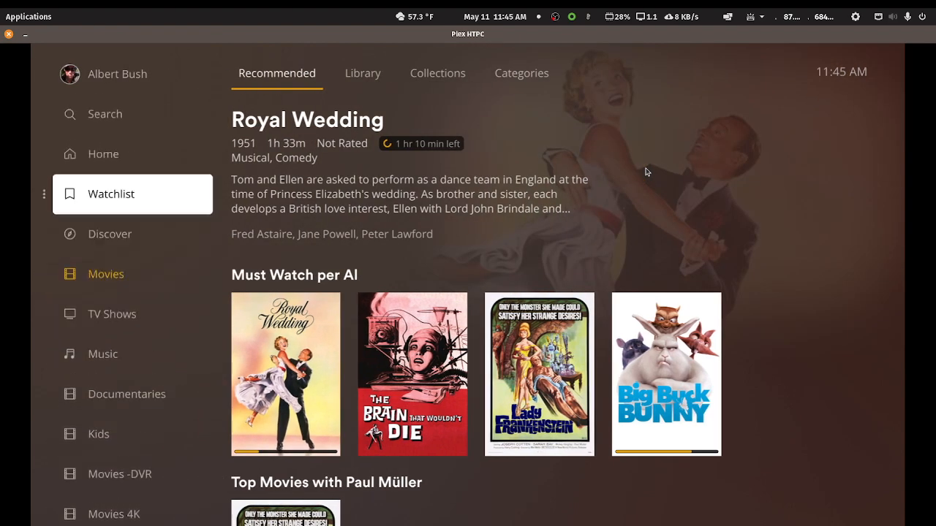
pyautogui.press('Up')
pyautogui.press('Right')
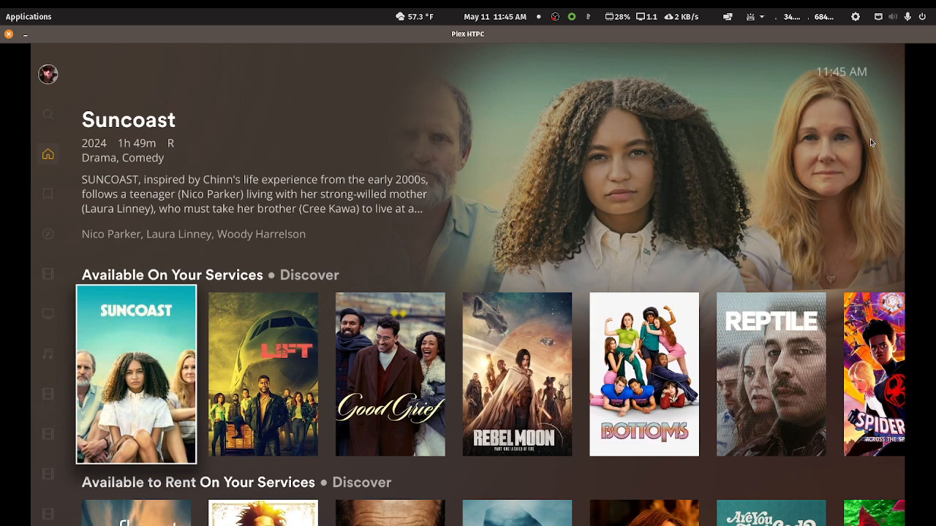
# Step: Un-maximize the Plex HTPC window, move it out of the way, and switch to the file manager showing the tv-main folder
pyautogui.doubleClick(444, 40)
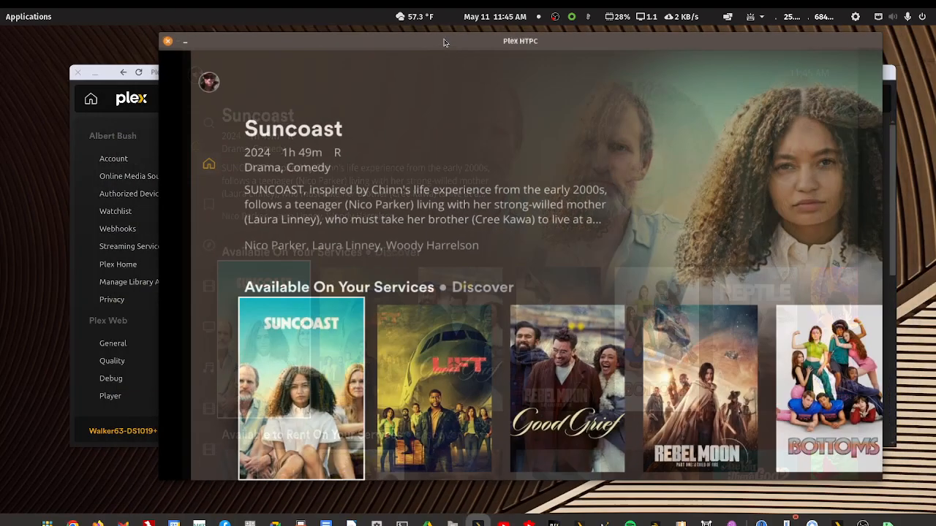
pyautogui.moveTo(446, 40); pyautogui.dragTo(935, 242)
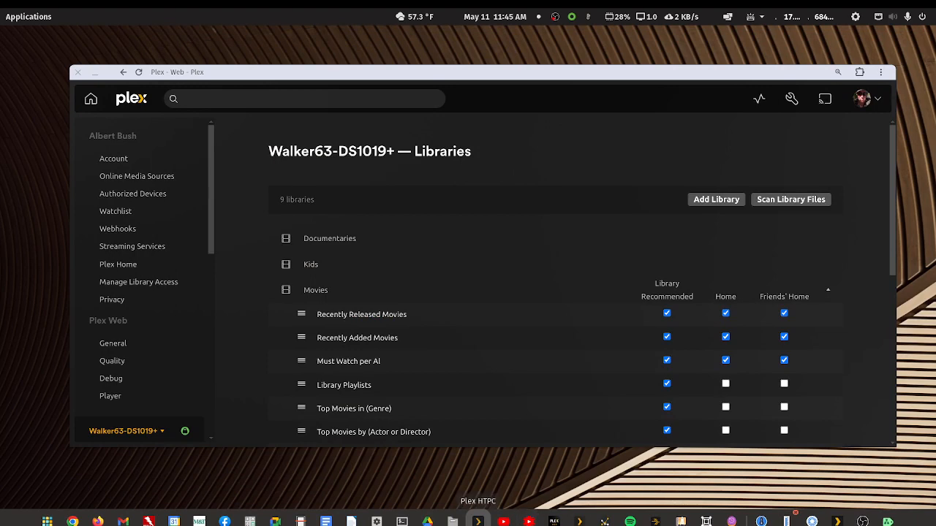
pyautogui.moveTo(452, 521)
pyautogui.click(589, 462)
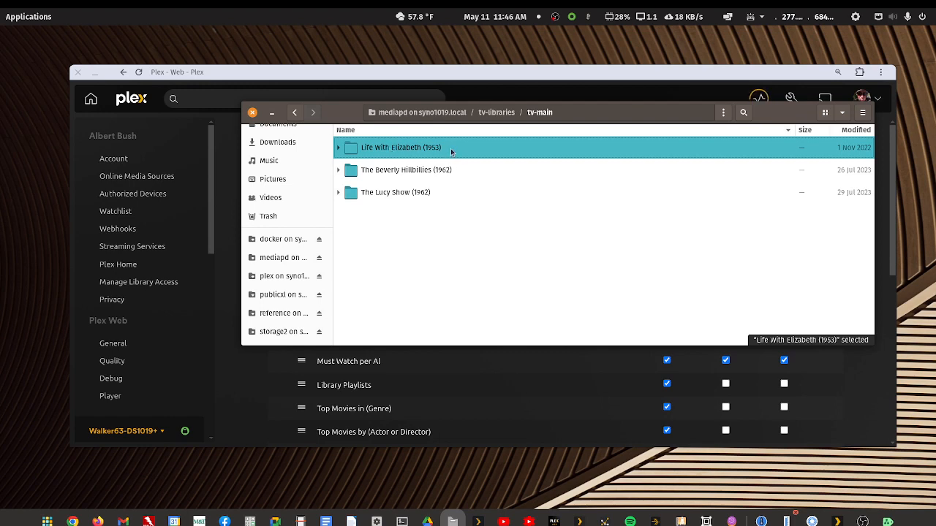
# Step: Go to movie-main inside movie-libraries on the mediapd share and open the Big Buck Bunny (2008) folder
pyautogui.click(295, 114)
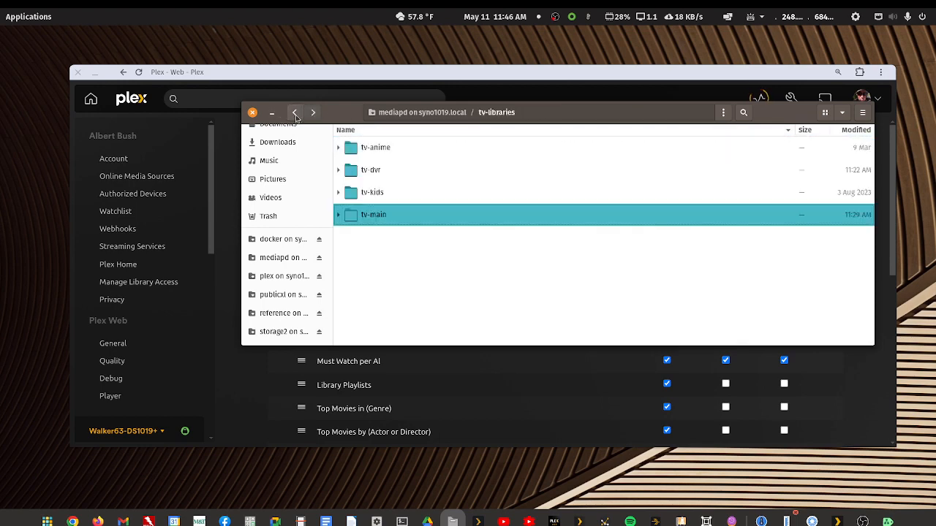
pyautogui.click(295, 114)
pyautogui.click(392, 151)
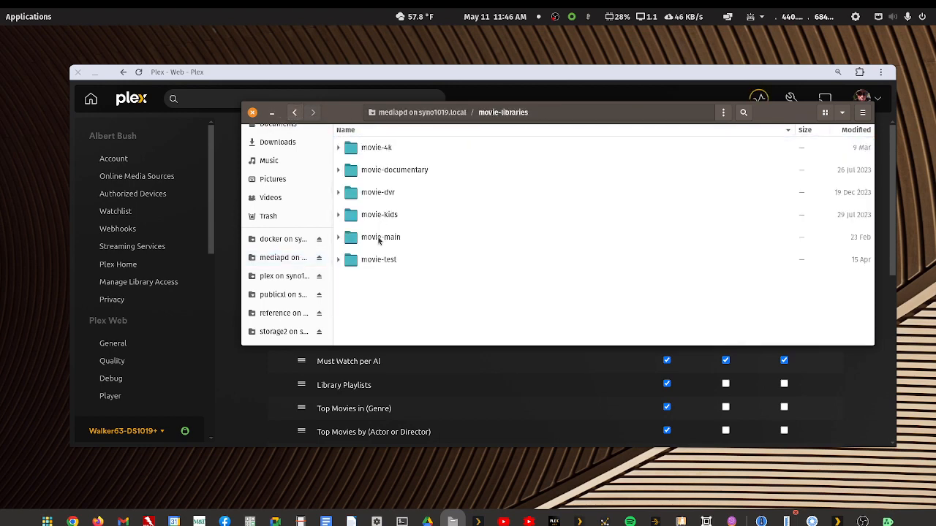
pyautogui.click(379, 238)
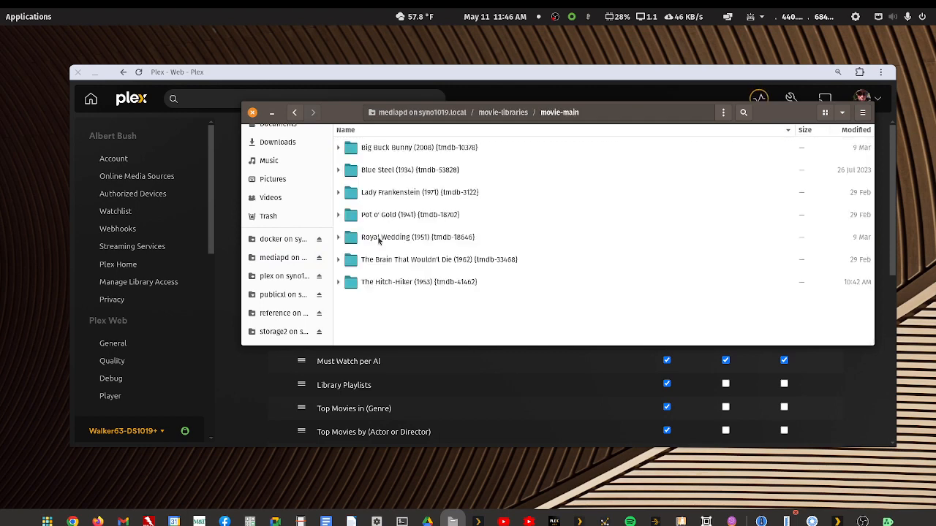
pyautogui.doubleClick(418, 148)
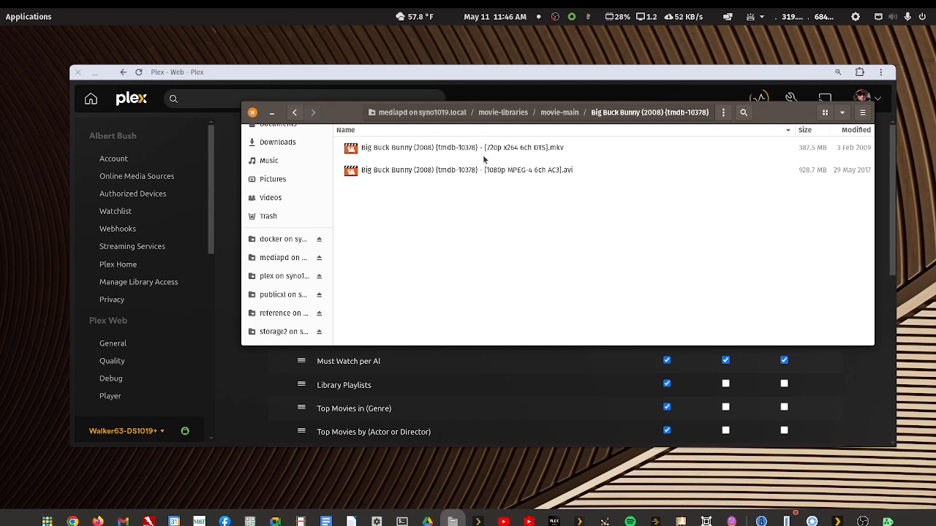
# Step: Try shortening the 720p Big Buck Bunny file's name to "Big Buck Bunny (2008).mkv"
pyautogui.click(375, 151)
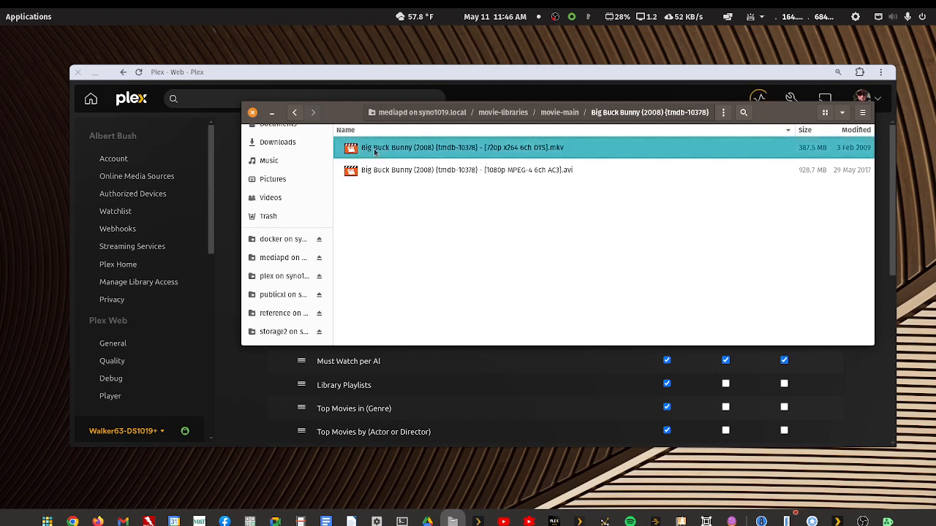
pyautogui.press('F2')
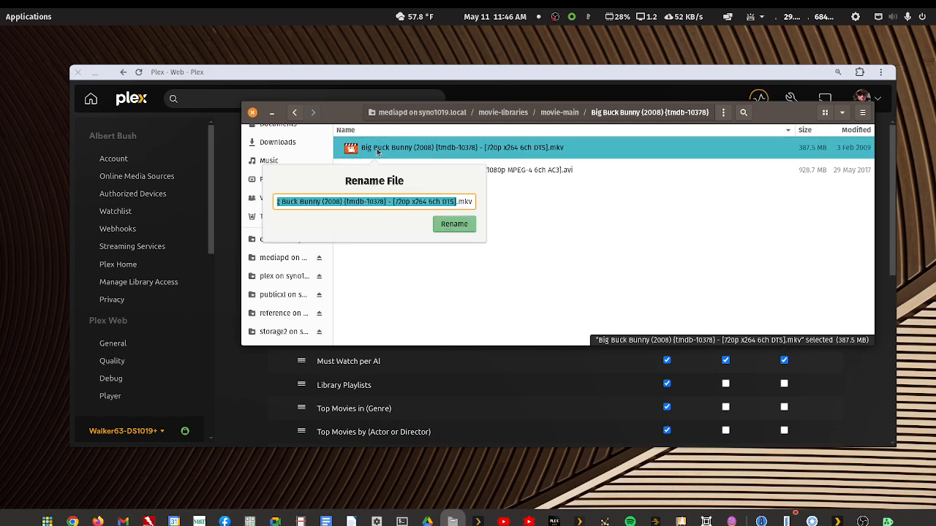
pyautogui.press('Right')
pyautogui.hotkey('shift', 'Left')
pyautogui.hotkey('shift', 'Left')
pyautogui.hotkey('shift', 'Left')
pyautogui.hotkey('shift', 'Left')
pyautogui.hotkey('shift', 'Left')
pyautogui.hotkey('shift', 'Left')
pyautogui.hotkey('shift', 'Left')
pyautogui.hotkey('shift', 'Left')
pyautogui.hotkey('shift', 'Left')
pyautogui.hotkey('shift', 'Left')
pyautogui.hotkey('shift', 'Left')
pyautogui.hotkey('shift', 'Left')
pyautogui.hotkey('shift', 'Left')
pyautogui.hotkey('shift', 'Left')
pyautogui.hotkey('shift', 'Left')
pyautogui.hotkey('shift', 'Left')
pyautogui.hotkey('shift', 'Left')
pyautogui.hotkey('shift', 'Left')
pyautogui.hotkey('shift', 'Left')
pyautogui.hotkey('shift', 'Left')
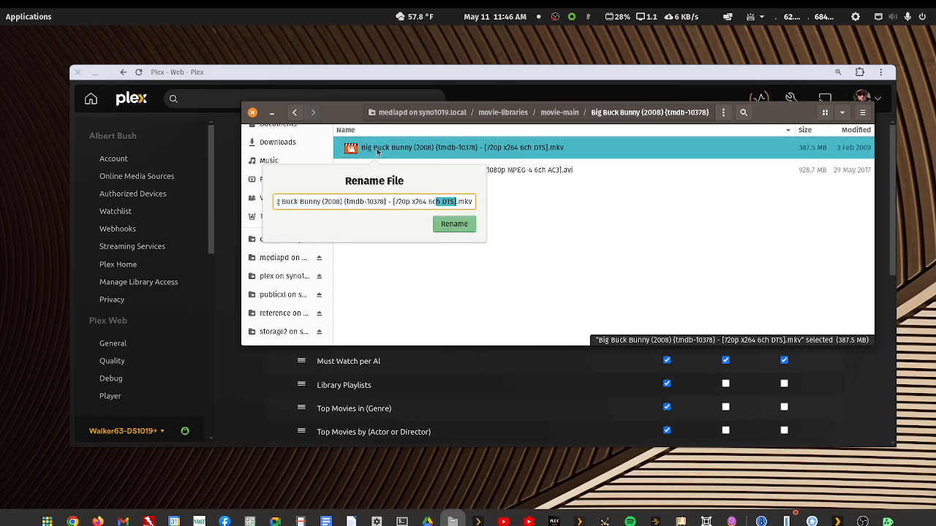
pyautogui.hotkey('shift', 'Left')
pyautogui.hotkey('shift', 'Left')
pyautogui.hotkey('shift', 'Left')
pyautogui.hotkey('shift', 'Left')
pyautogui.hotkey('shift', 'Left')
pyautogui.hotkey('shift', 'Left')
pyautogui.hotkey('shift', 'Left')
pyautogui.hotkey('shift', 'Left')
pyautogui.hotkey('shift', 'Left')
pyautogui.hotkey('shift', 'Left')
pyautogui.hotkey('shift', 'Left')
pyautogui.hotkey('shift', 'Left')
pyautogui.hotkey('shift', 'Left')
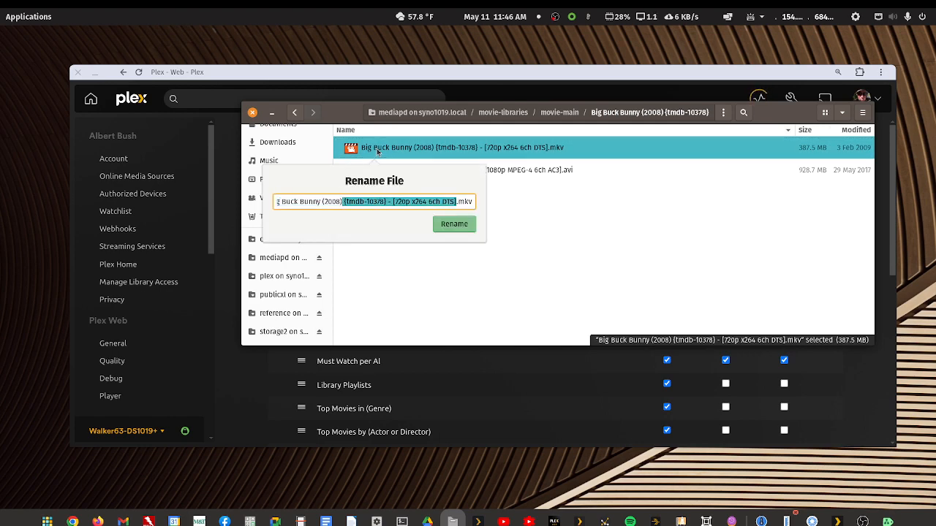
pyautogui.press('BackSpace')
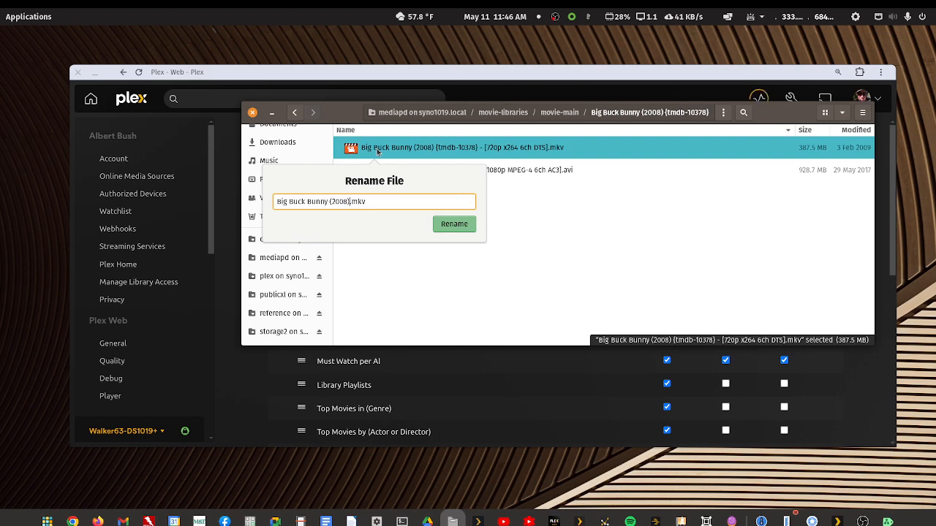
pyautogui.press('Return')
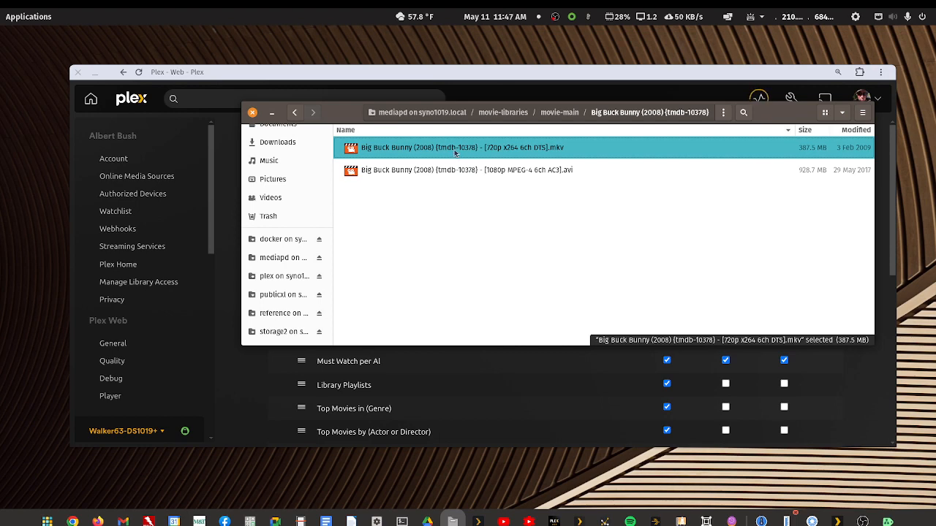
# Step: Go back to the movie-main folder, reposition the file manager window, and close it
pyautogui.click(296, 115)
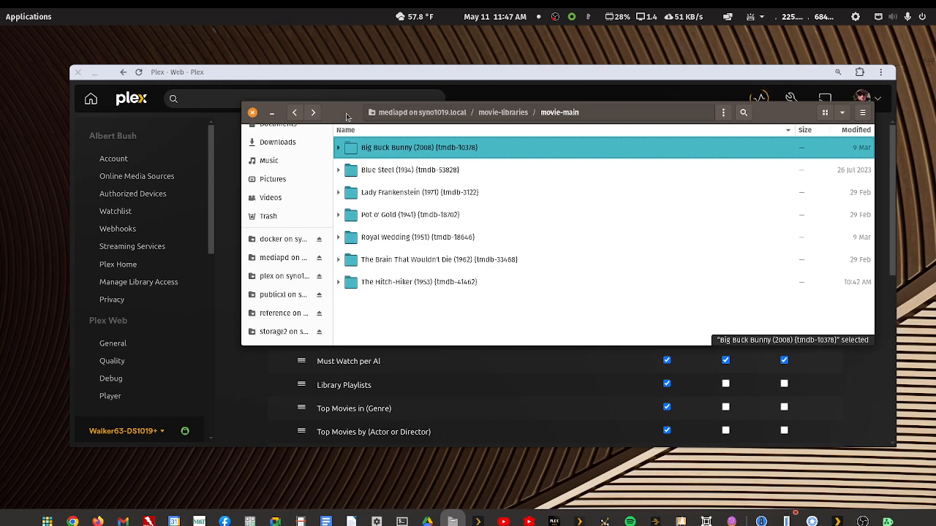
pyautogui.moveTo(346, 112); pyautogui.dragTo(276, 95)
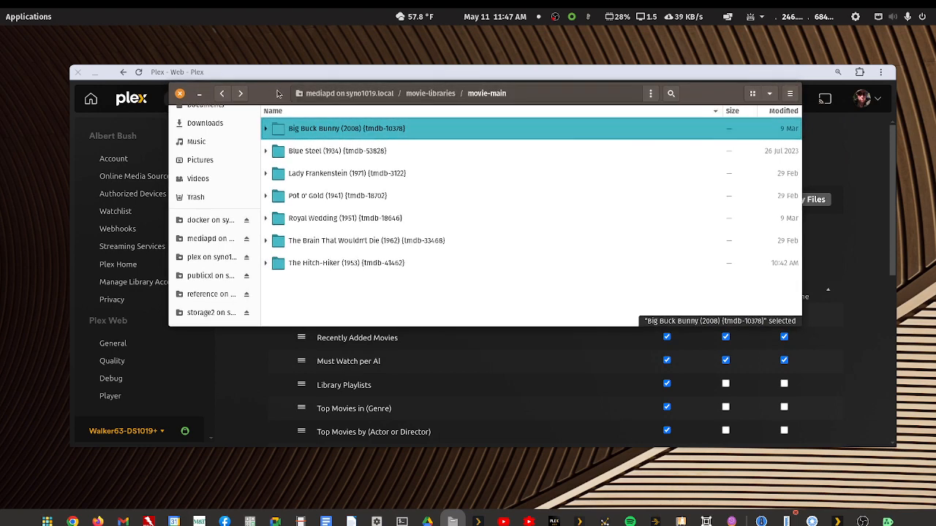
pyautogui.moveTo(278, 94); pyautogui.dragTo(282, 157)
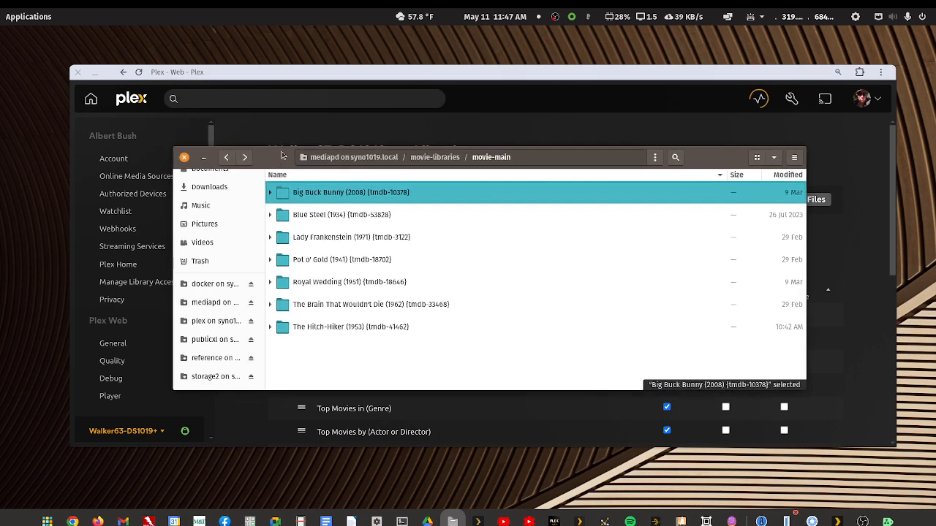
pyautogui.click(184, 158)
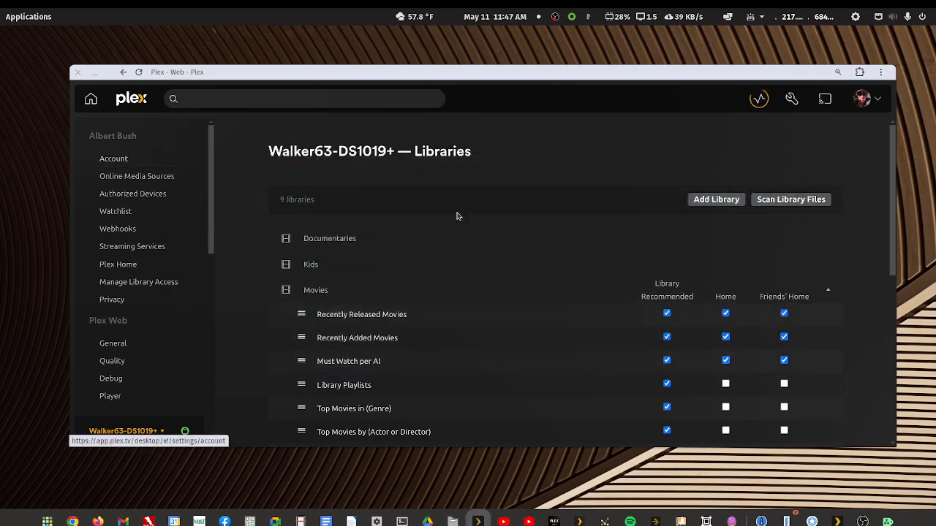